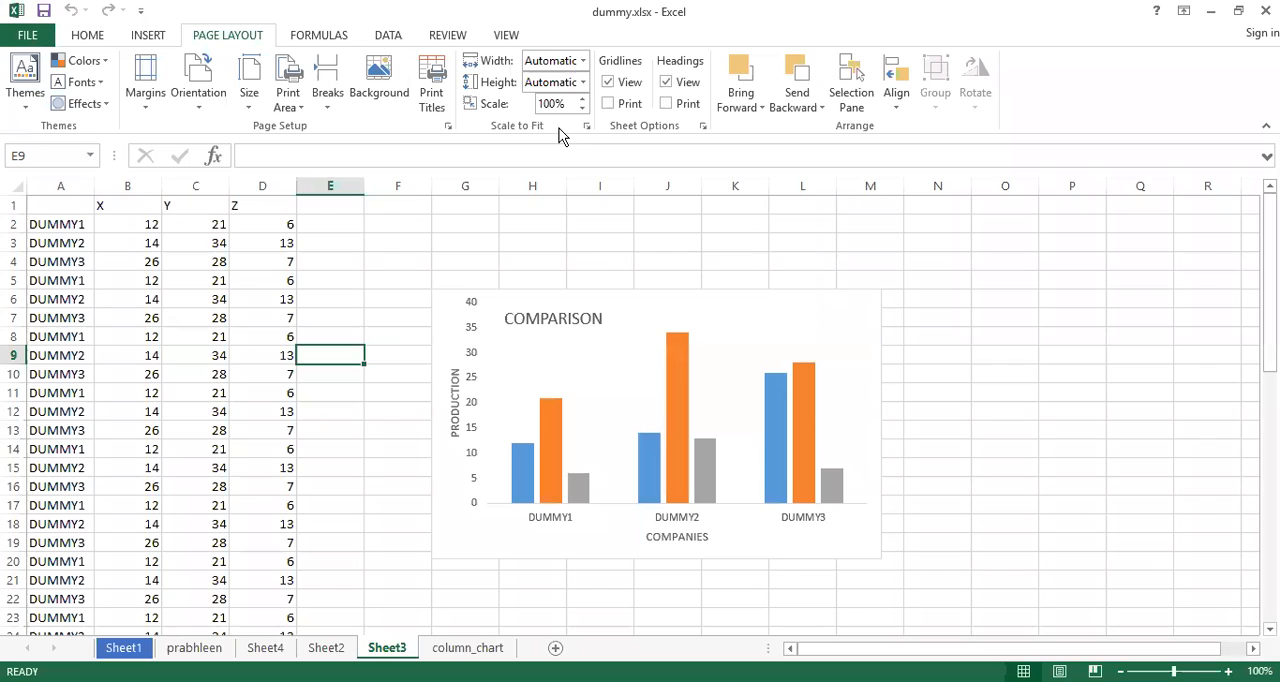
{"action": "left_click", "coordinate": [587, 127]}
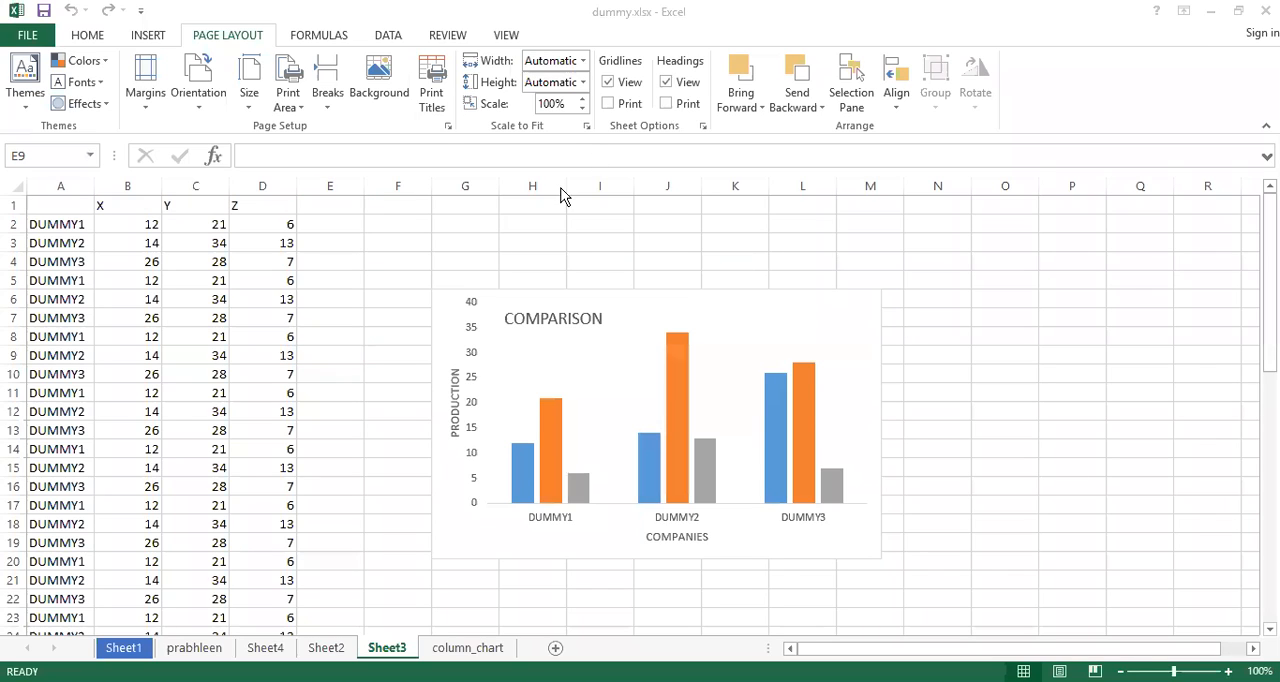
{"action": "left_click", "coordinate": [327, 254]}
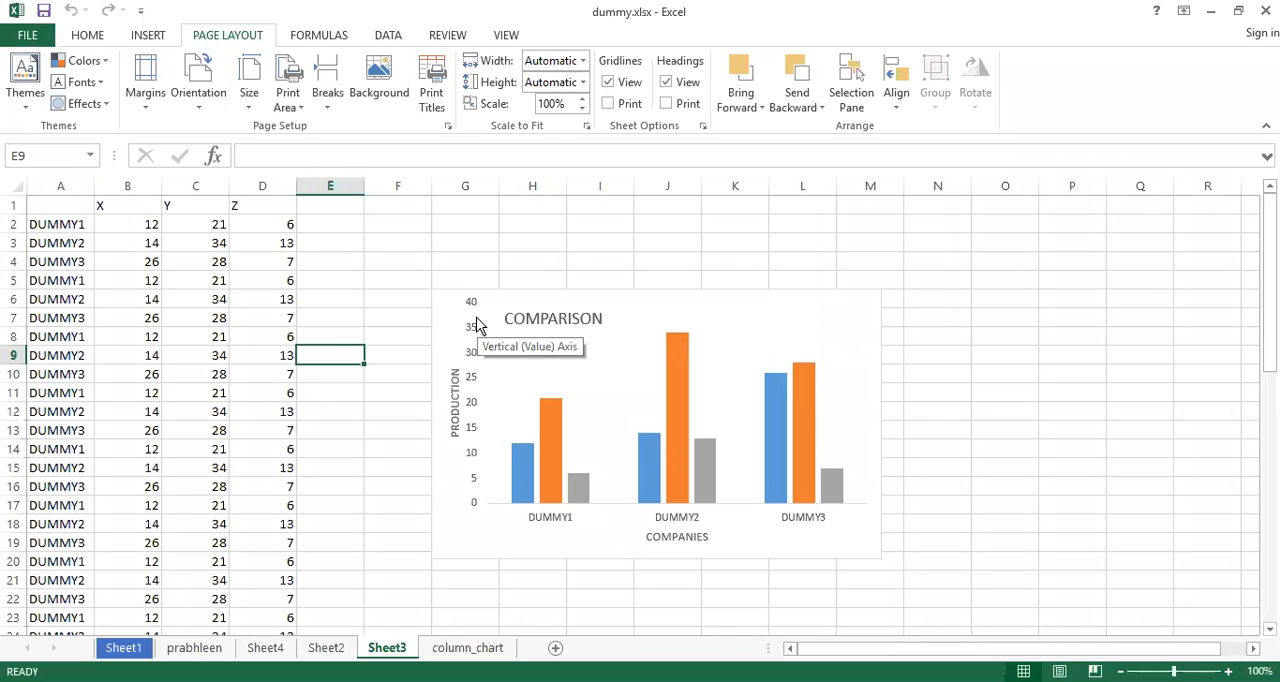
{"action": "left_click", "coordinate": [698, 140]}
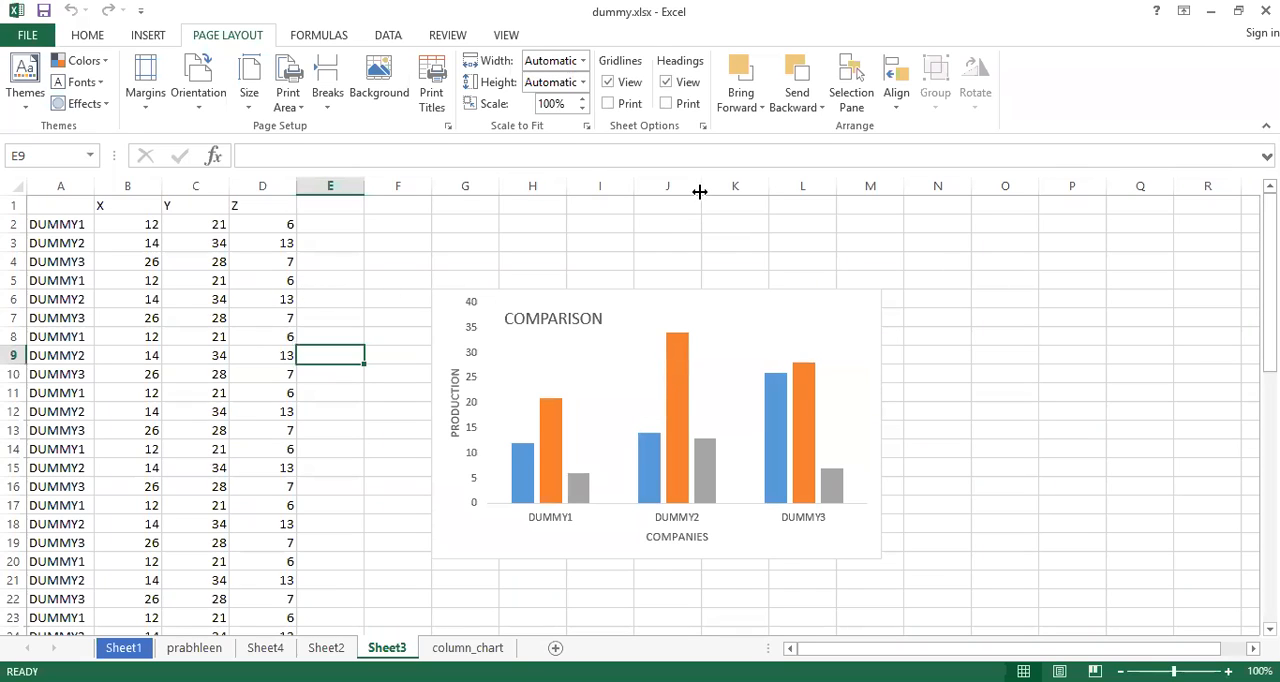
{"action": "left_click", "coordinate": [368, 80]}
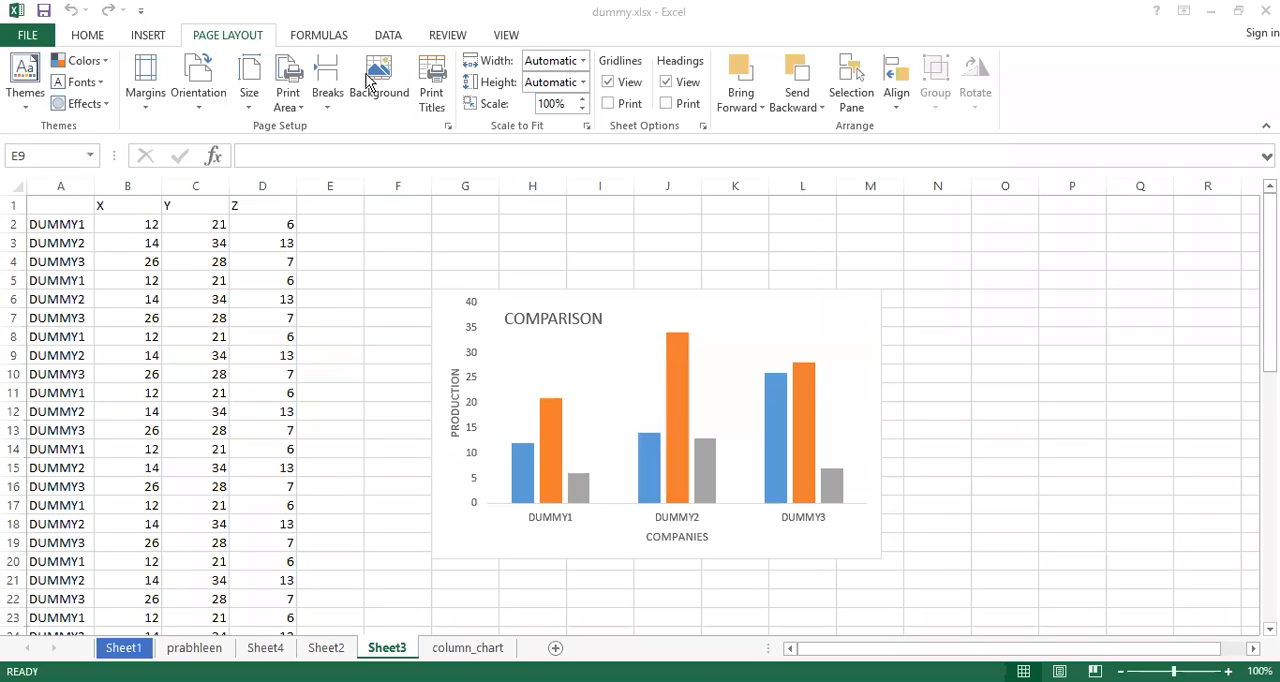
{"action": "left_click", "coordinate": [147, 37]}
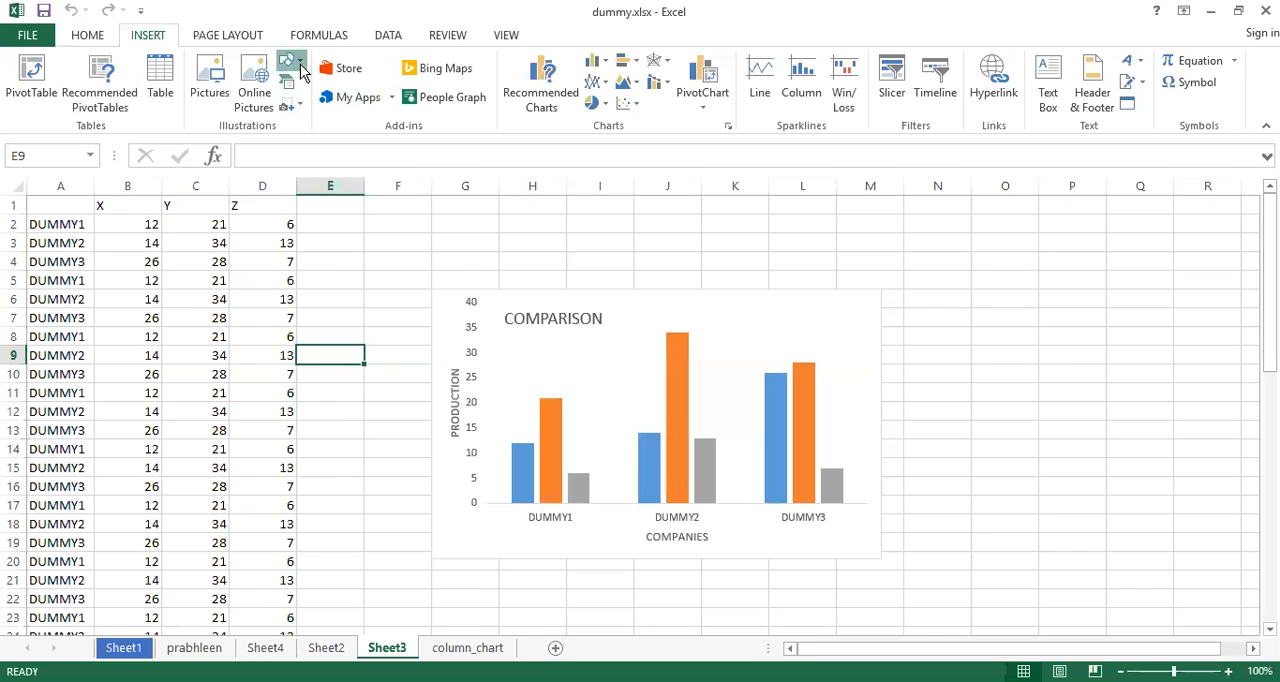
{"action": "left_click", "coordinate": [295, 64]}
{"action": "left_click", "coordinate": [347, 111]}
{"action": "left_click_drag", "start_coordinate": [948, 246], "coordinate": [1171, 410]}
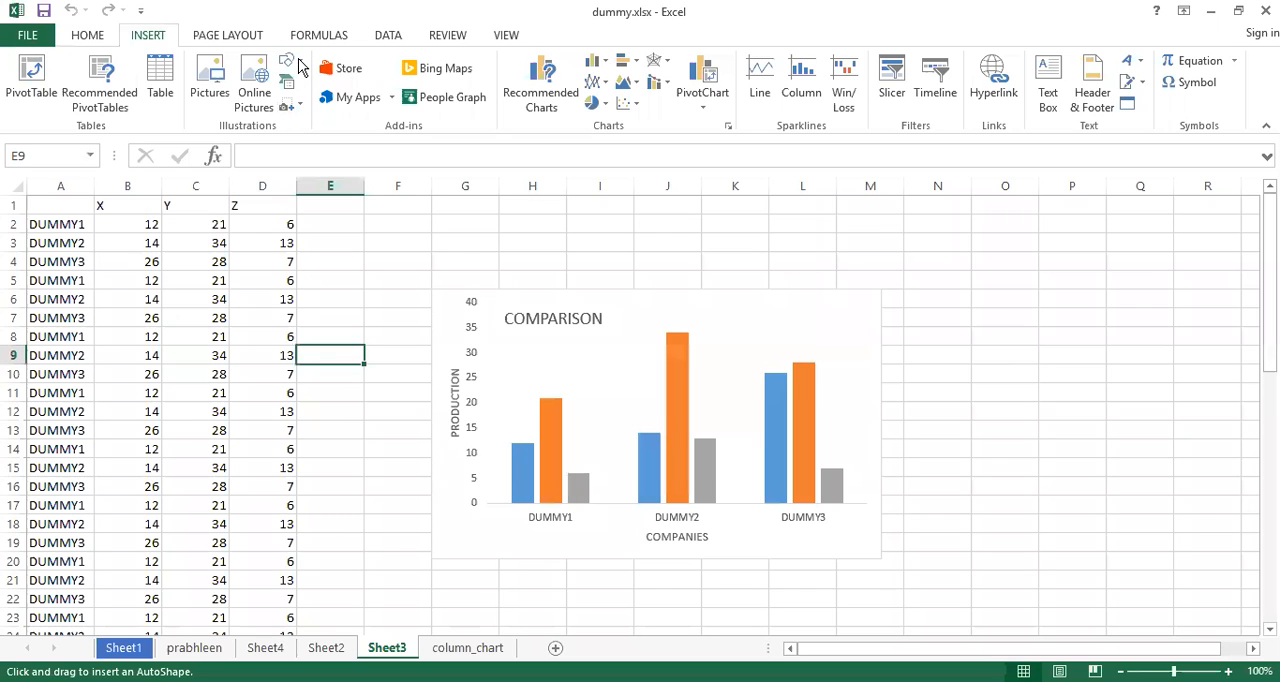
{"action": "left_click", "coordinate": [289, 62]}
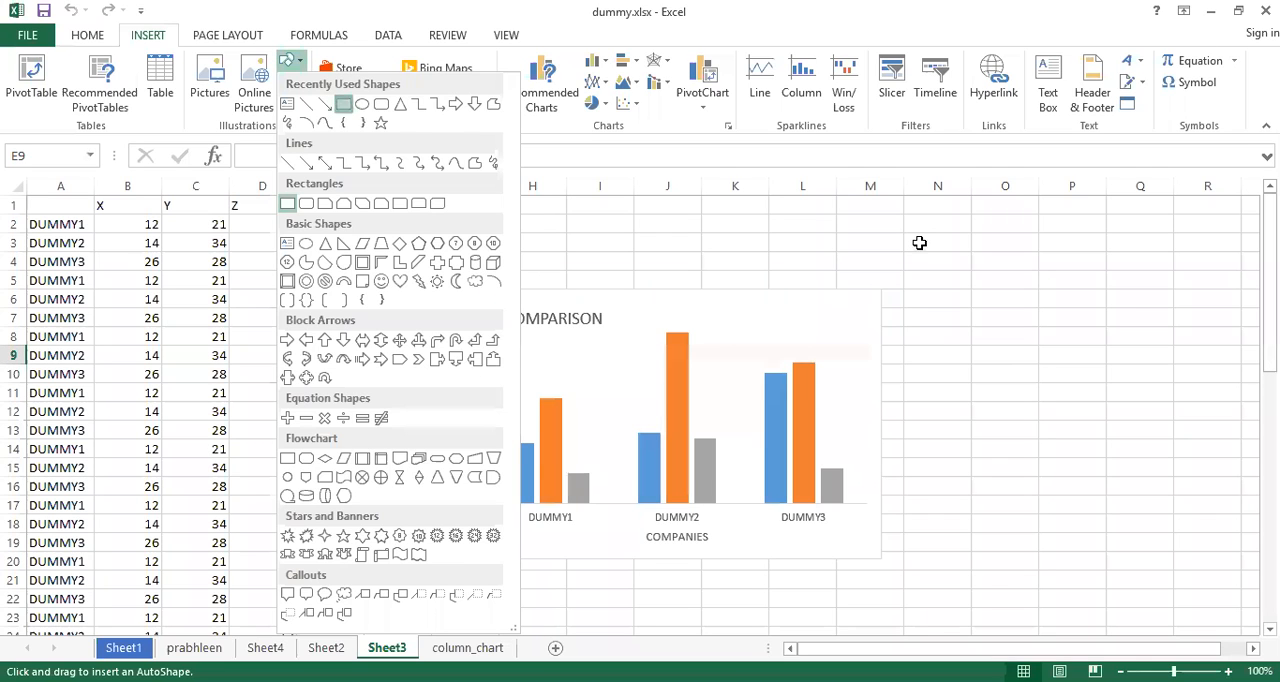
{"action": "left_click", "coordinate": [940, 277]}
{"action": "left_click", "coordinate": [940, 278]}
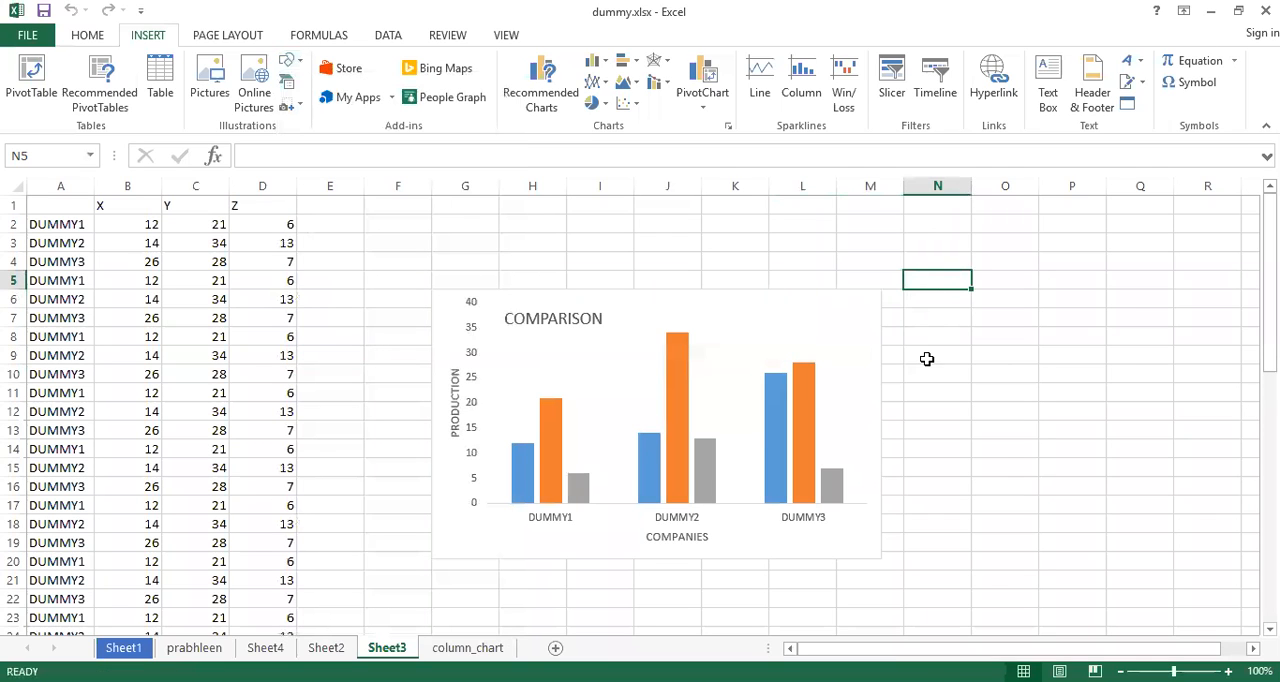
Move the COMPARISON chart over the data table so it spans about columns B to G
{"action": "left_click", "coordinate": [851, 365]}
{"action": "left_click", "coordinate": [780, 322]}
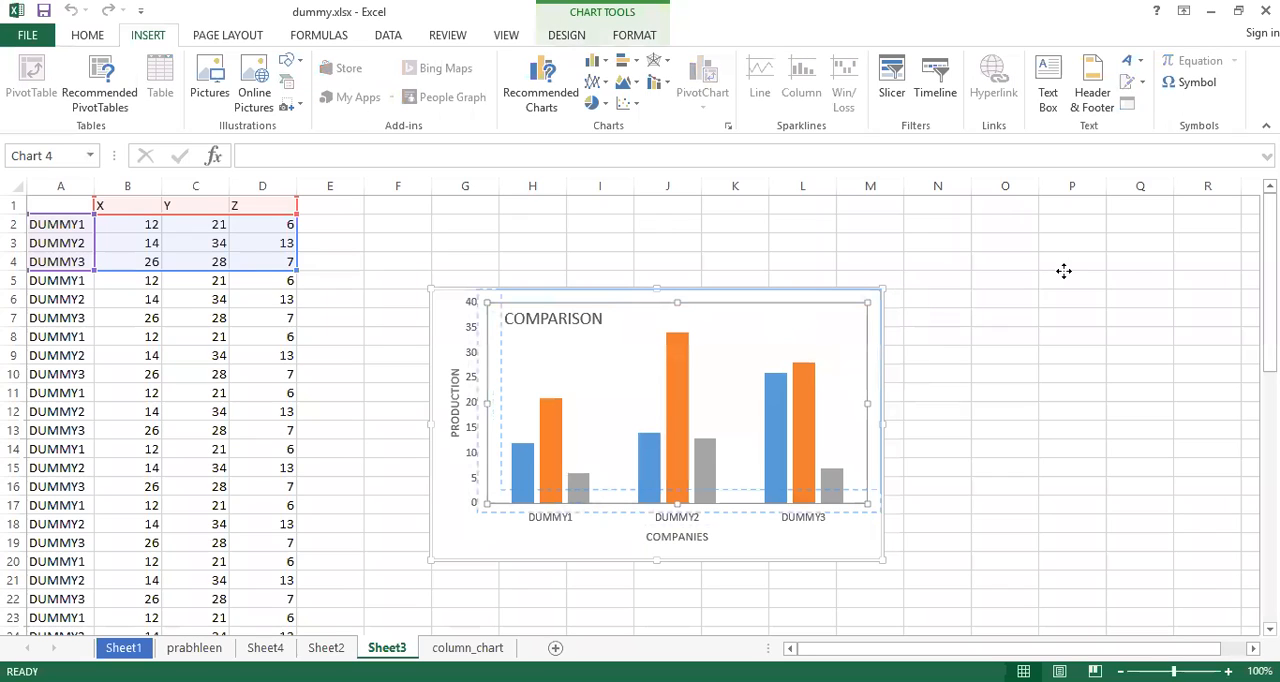
{"action": "left_click_drag", "start_coordinate": [1067, 263], "coordinate": [1067, 263]}
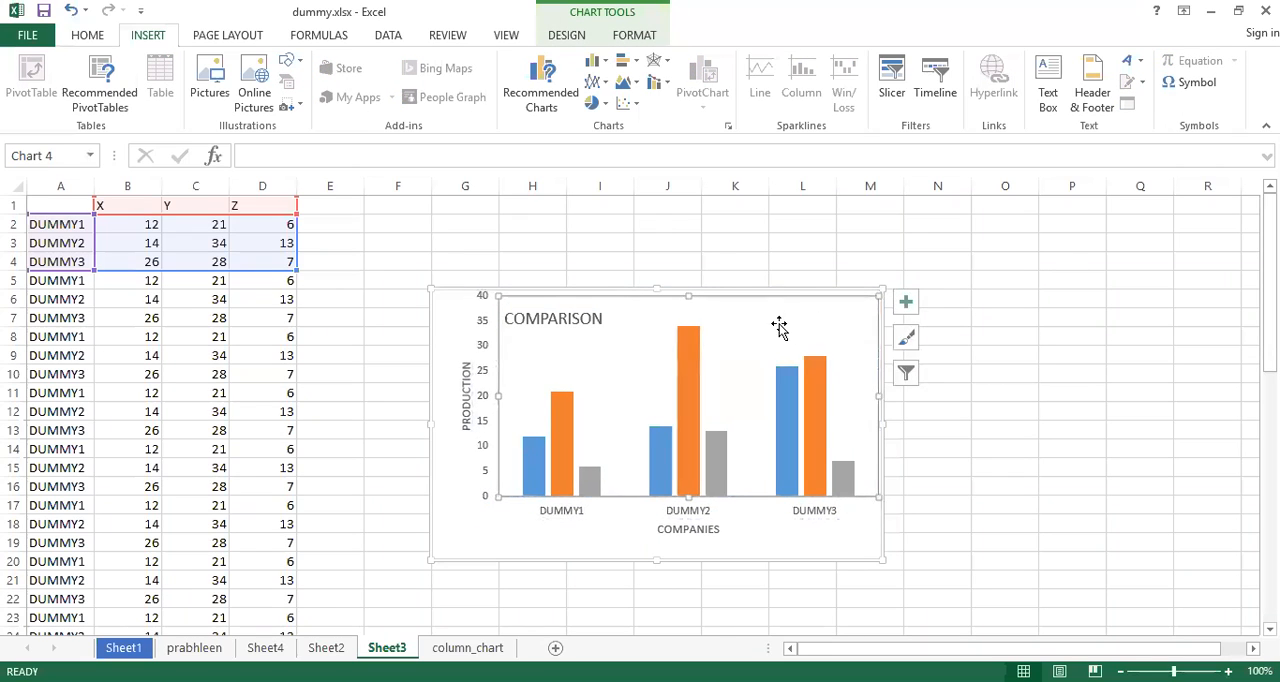
{"action": "left_click_drag", "start_coordinate": [451, 318], "coordinate": [104, 267]}
Draw a rectangle shape about 3.05" wide and 1.85" high over columns L to P, starting at row 4
{"action": "left_click", "coordinate": [290, 61]}
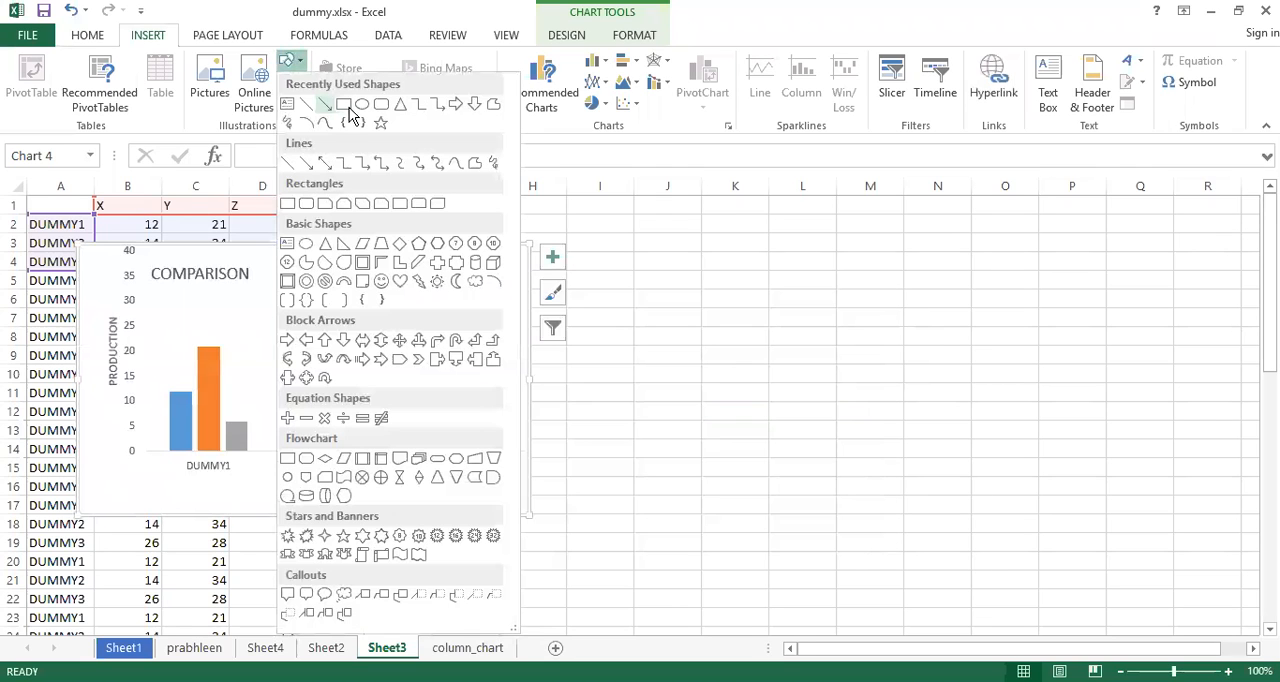
{"action": "left_click", "coordinate": [349, 107]}
{"action": "left_click_drag", "start_coordinate": [803, 254], "coordinate": [1078, 421]}
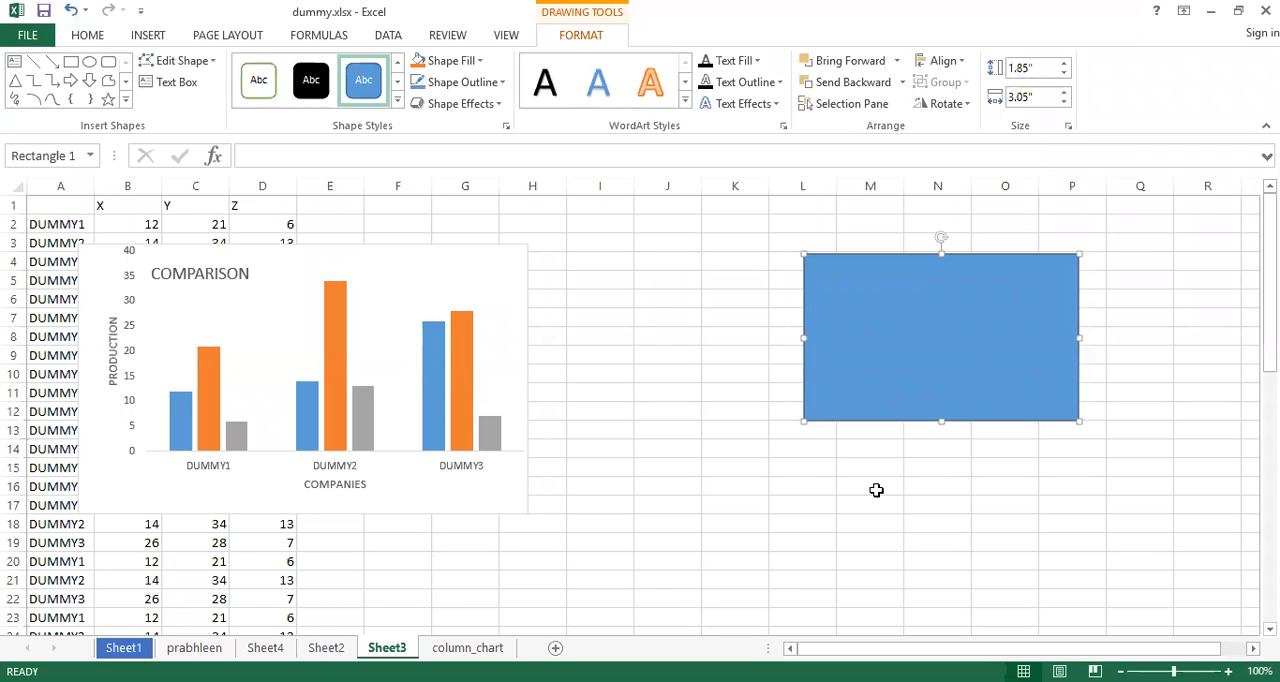
{"action": "left_click", "coordinate": [762, 314]}
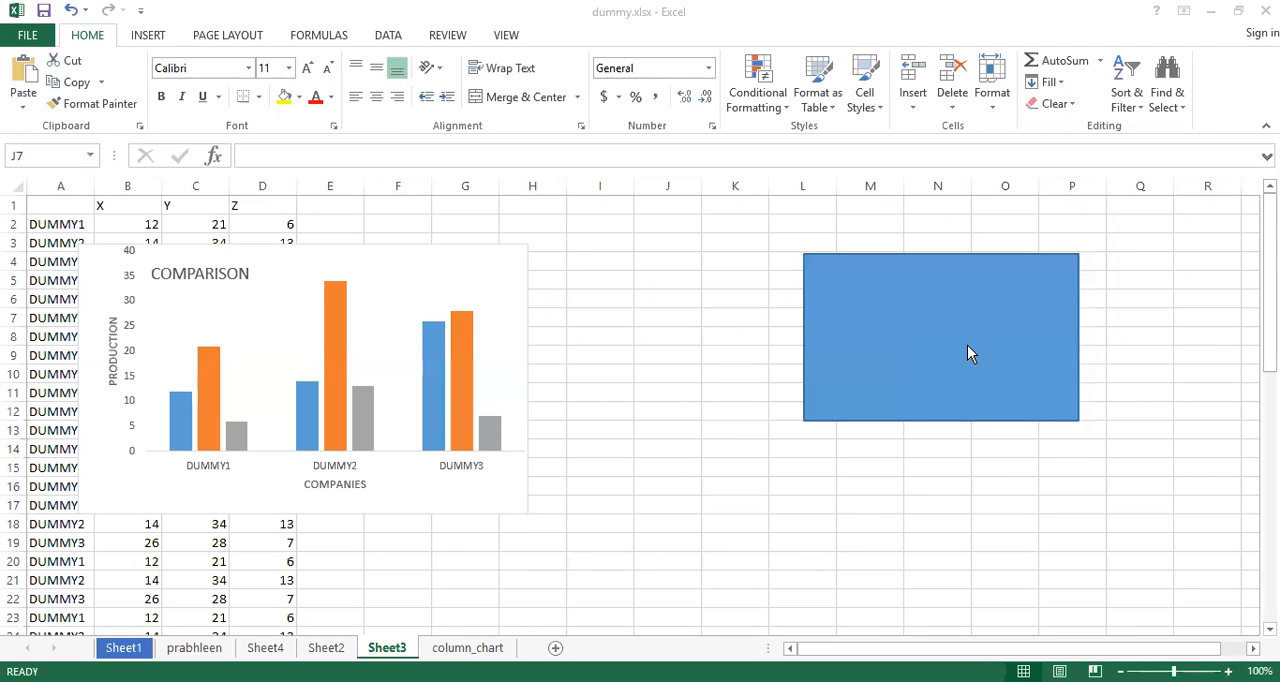
Shrink the blue rectangle to about the size of one cell in row 4 and delete it
{"action": "left_click", "coordinate": [1043, 398]}
{"action": "mouse_move", "coordinate": [1078, 420]}
{"action": "left_mouse_down"}
{"action": "mouse_move", "coordinate": [880, 297]}
{"action": "mouse_move", "coordinate": [871, 271]}
{"action": "mouse_move", "coordinate": [848, 263]}
{"action": "mouse_move", "coordinate": [869, 262]}
{"action": "left_mouse_up"}
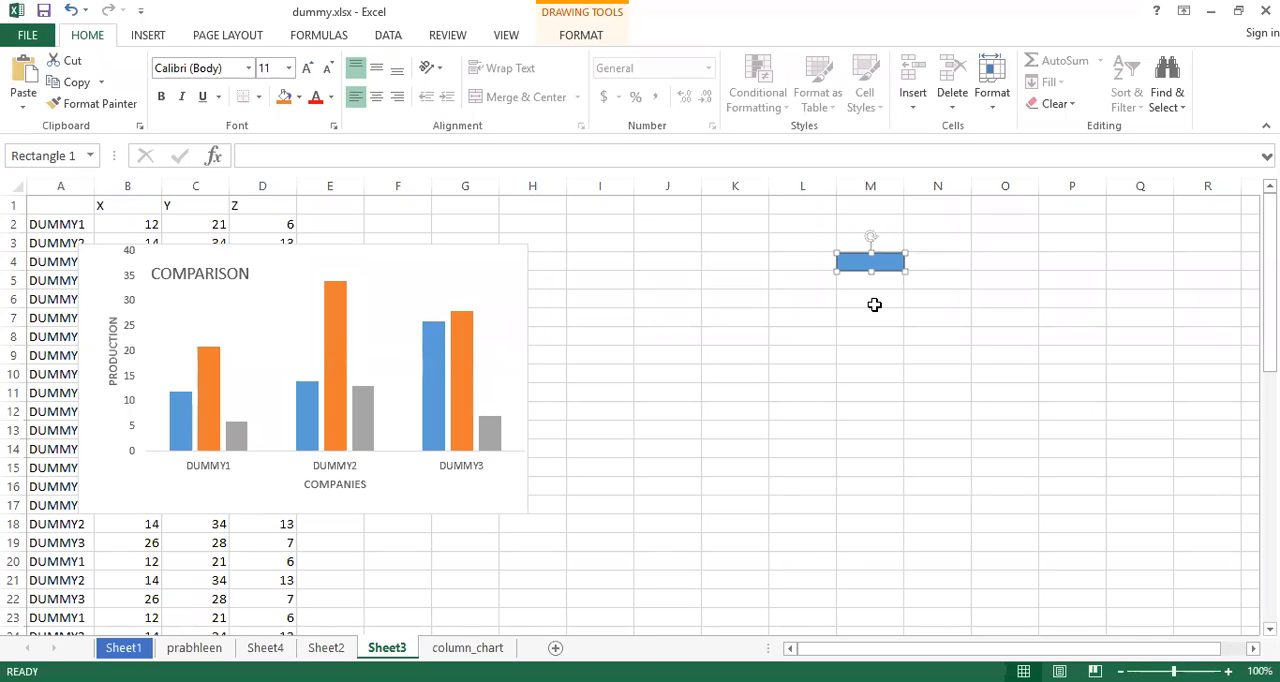
{"action": "key", "text": "Delete"}
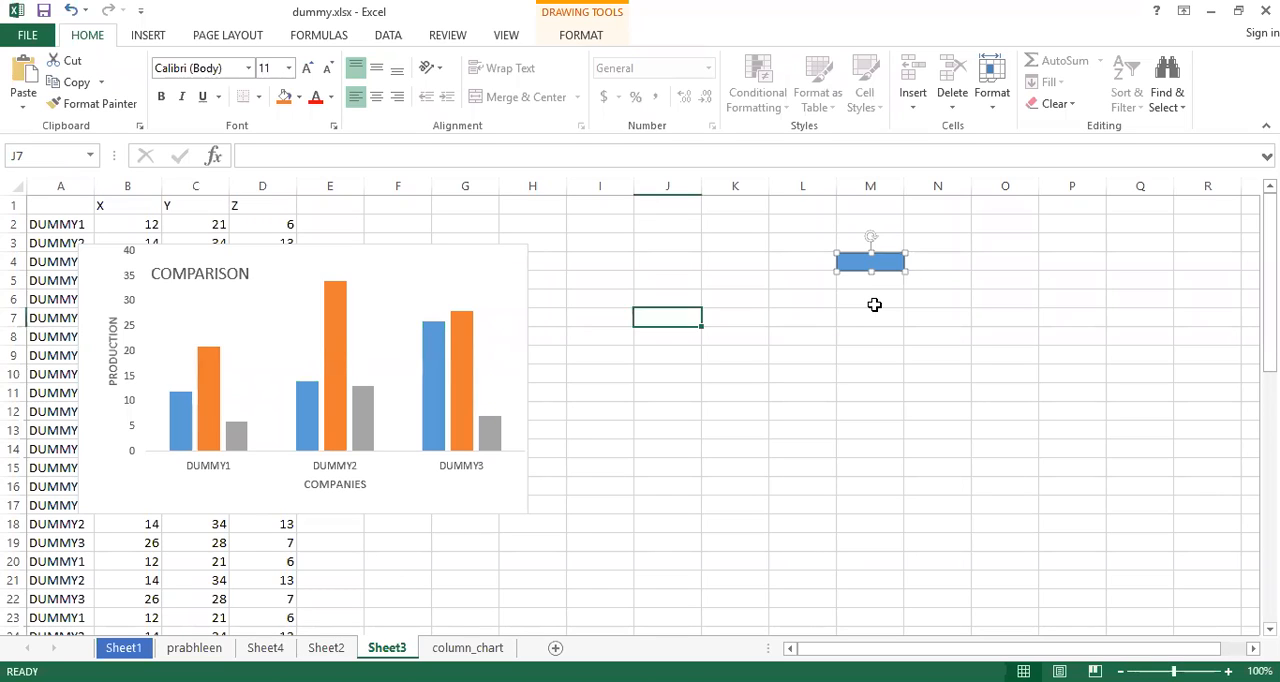
Move the COMPARISON chart off the data table to about columns H to N, rows 5 to 19
{"action": "left_click", "coordinate": [455, 284]}
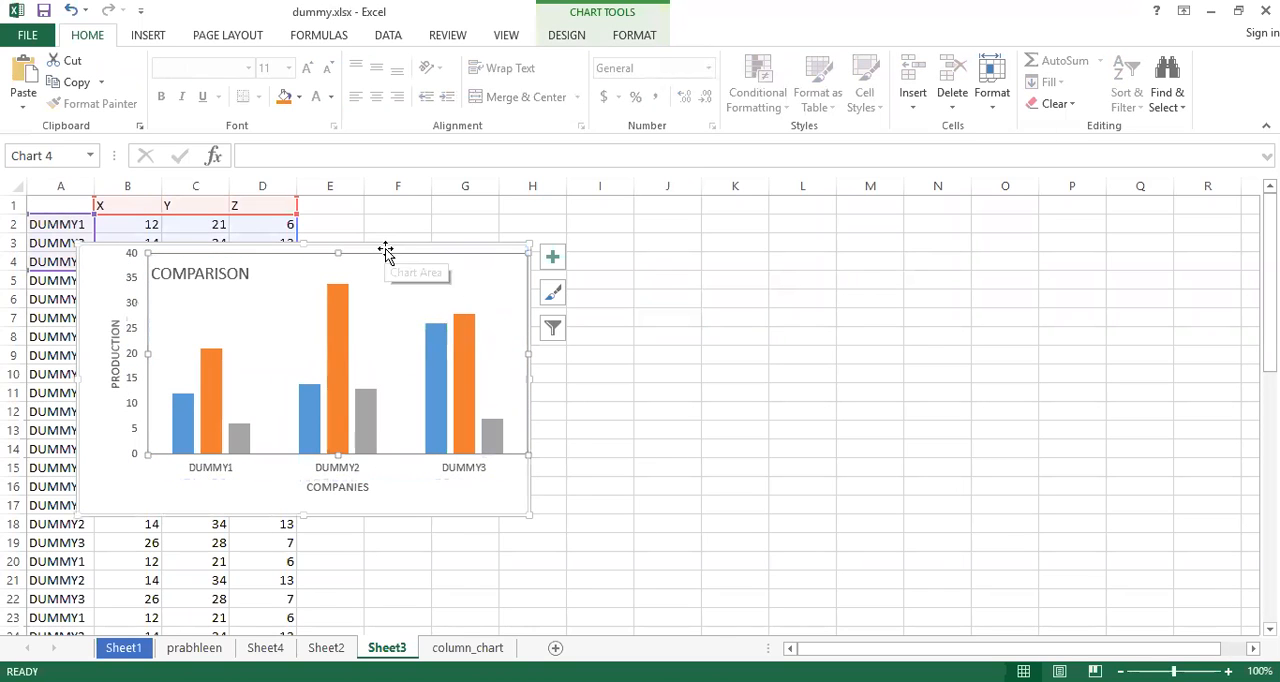
{"action": "left_click_drag", "start_coordinate": [389, 249], "coordinate": [837, 285]}
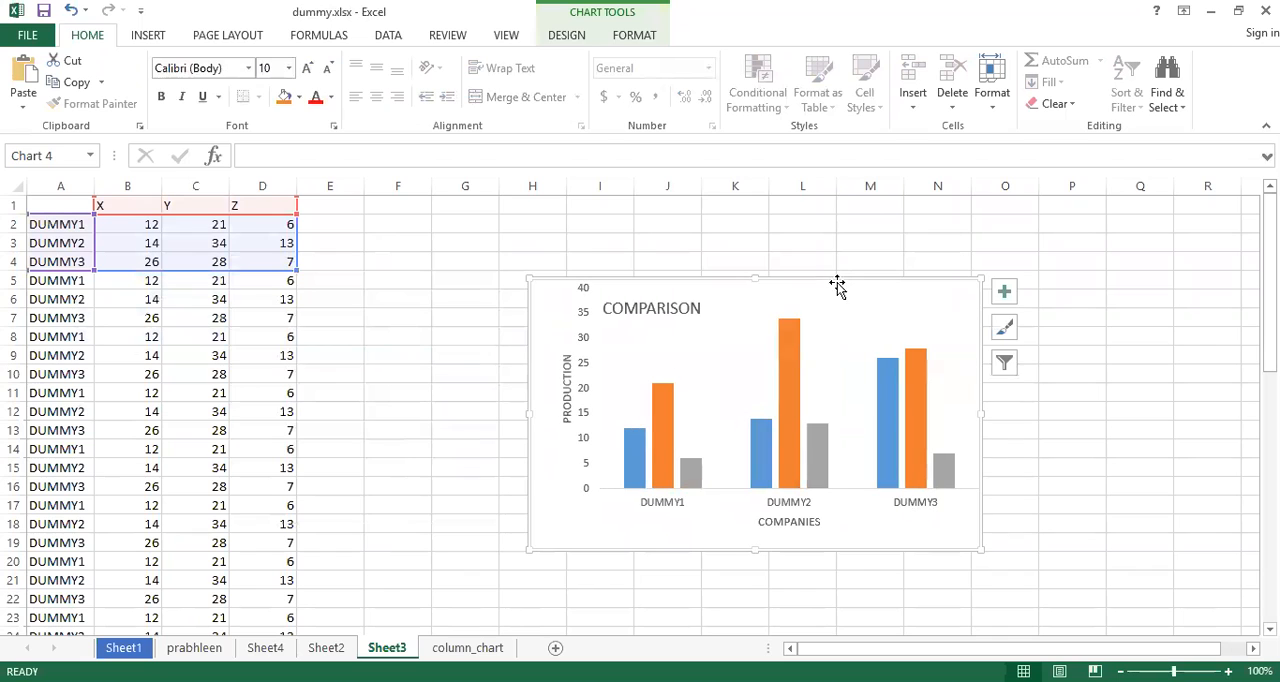
{"action": "left_click", "coordinate": [291, 319]}
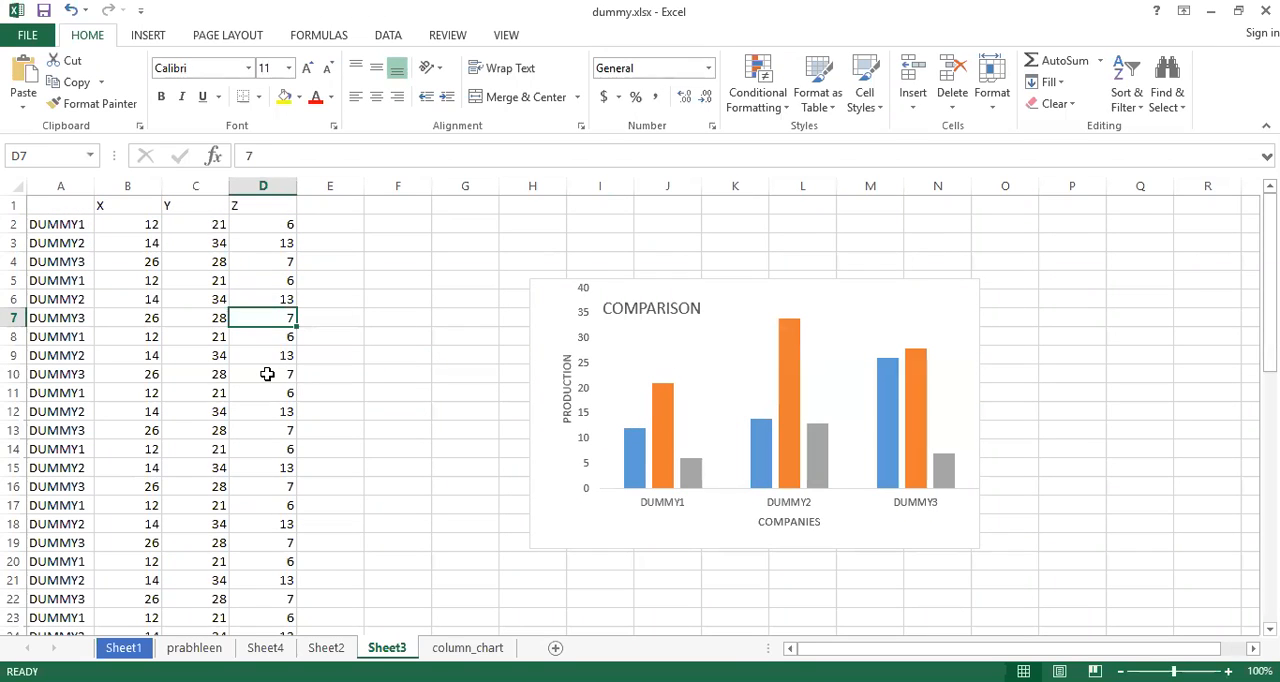
Preview the printout of the active sheet and check on each page how the data and chart are split, returning to the worksheet
{"action": "key", "text": "ctrl+p"}
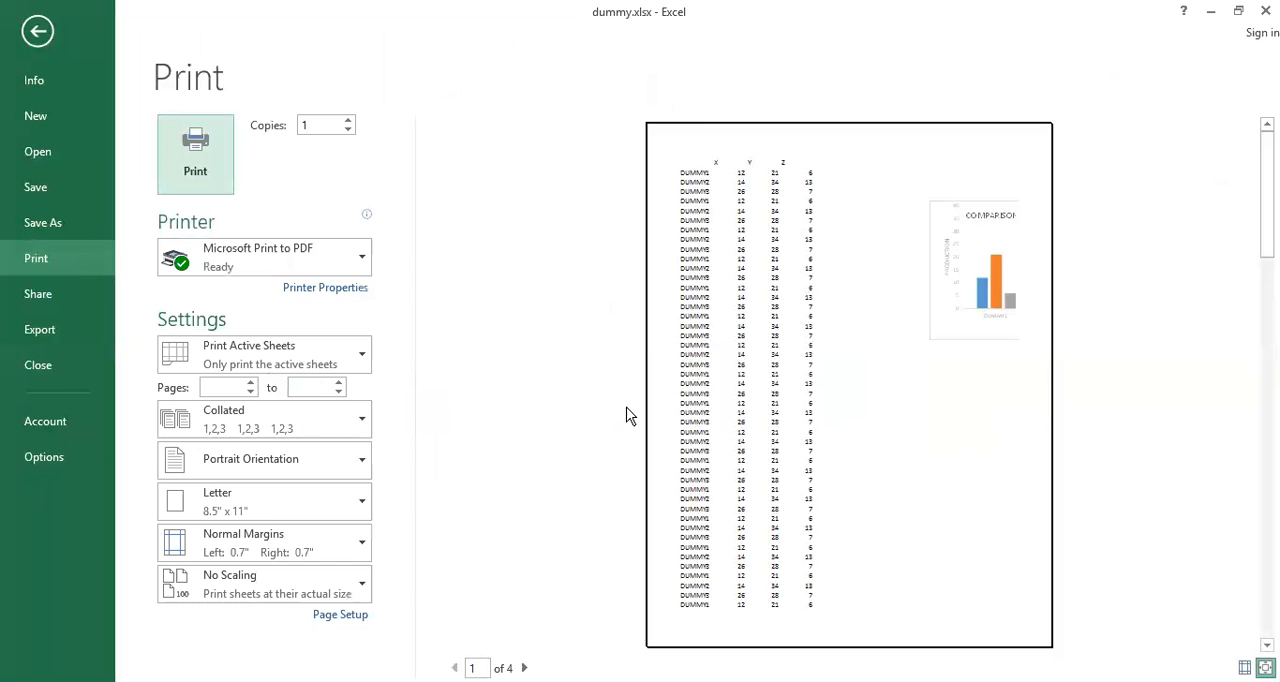
{"action": "left_click", "coordinate": [921, 344]}
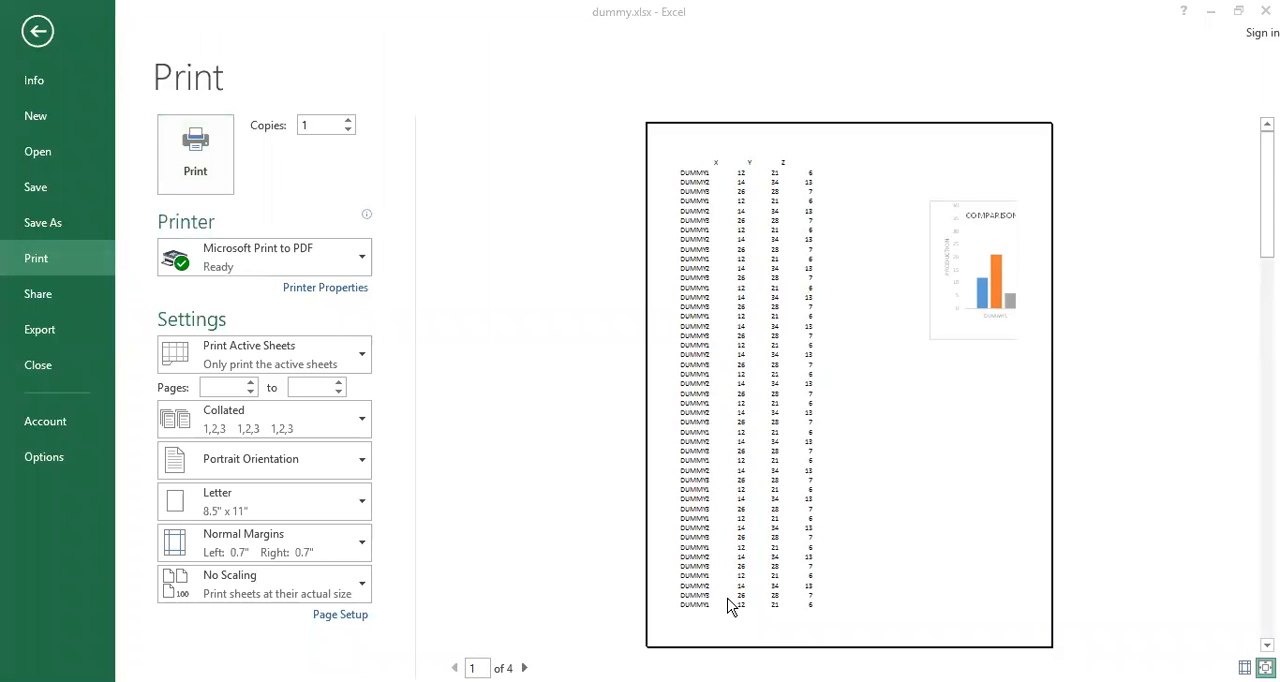
{"action": "left_click", "coordinate": [524, 668]}
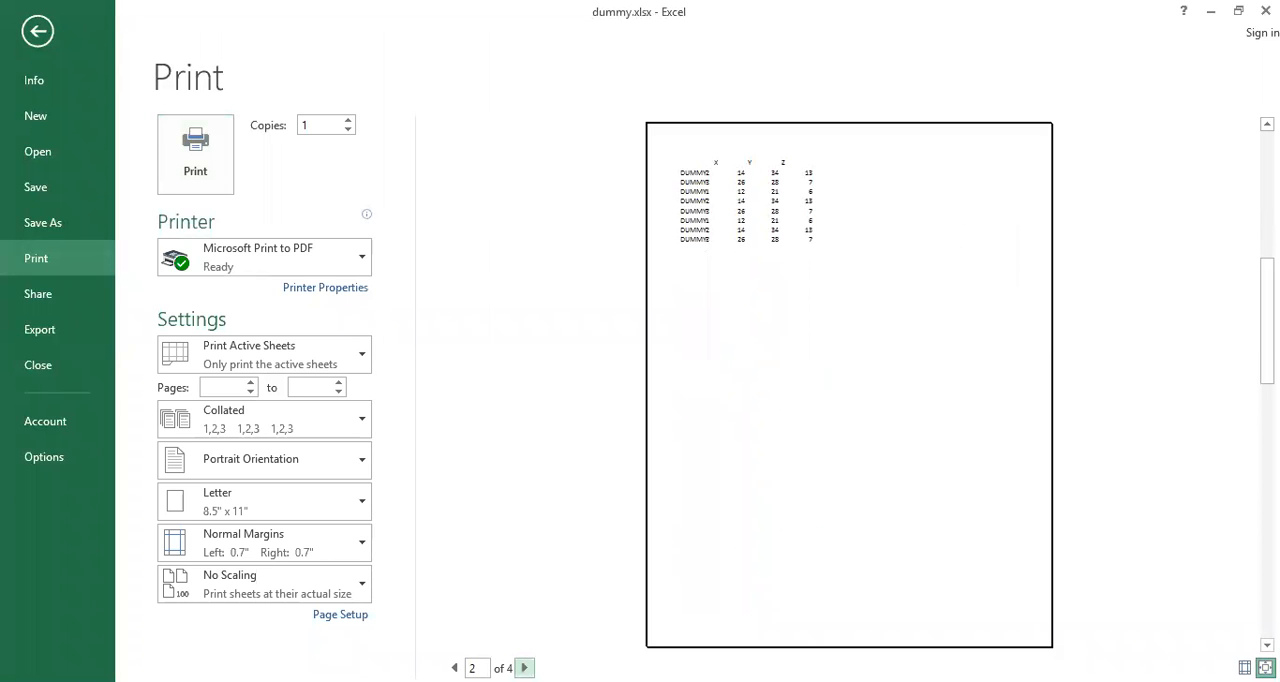
{"action": "left_click", "coordinate": [524, 668]}
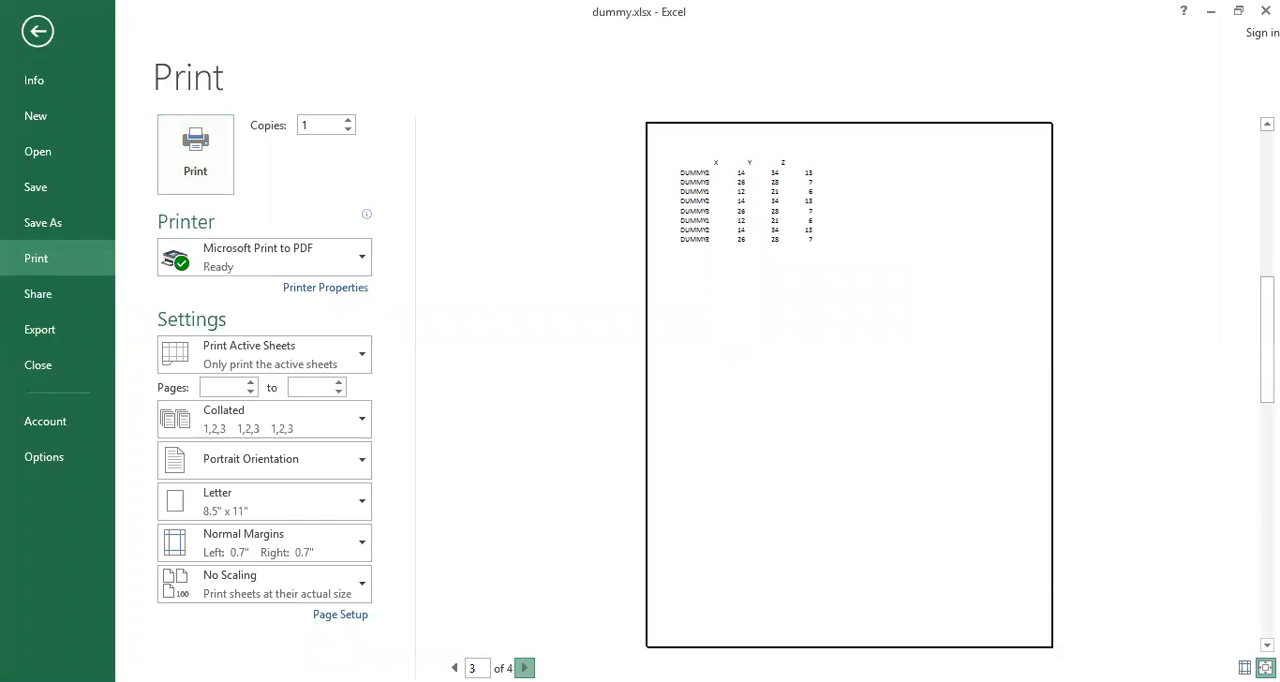
{"action": "left_click", "coordinate": [524, 668]}
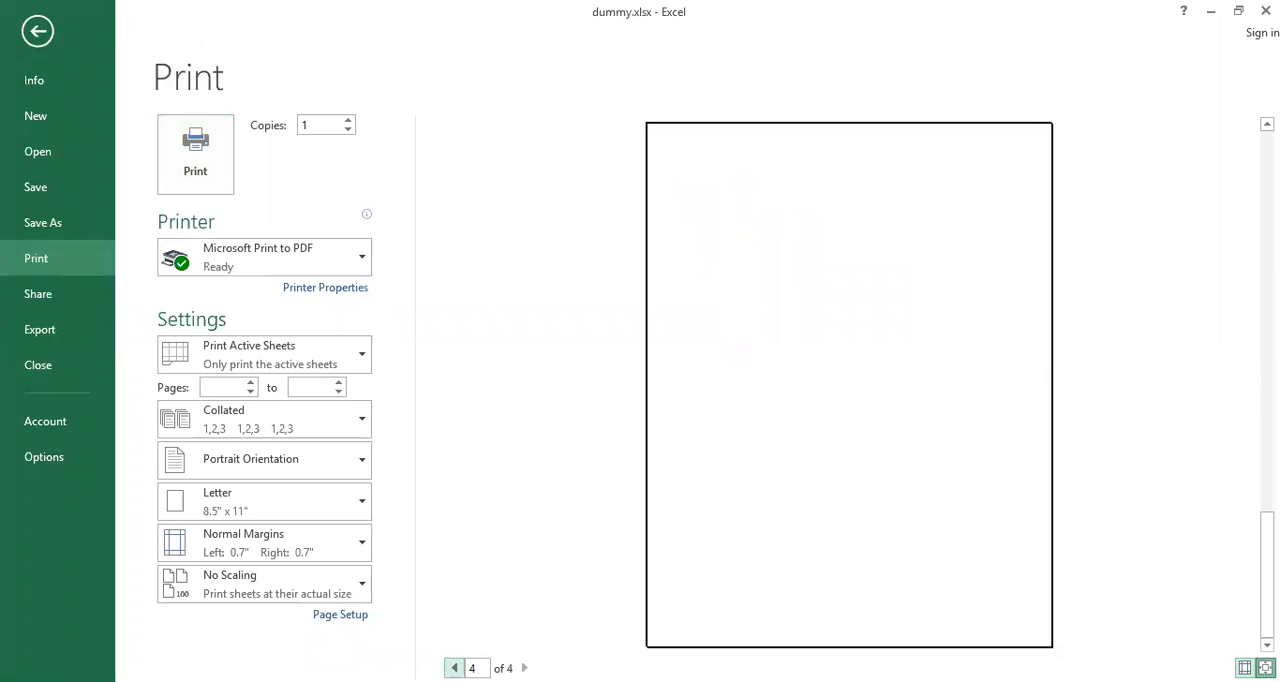
{"action": "left_click", "coordinate": [455, 668]}
{"action": "left_click", "coordinate": [455, 668]}
{"action": "left_click", "coordinate": [455, 668]}
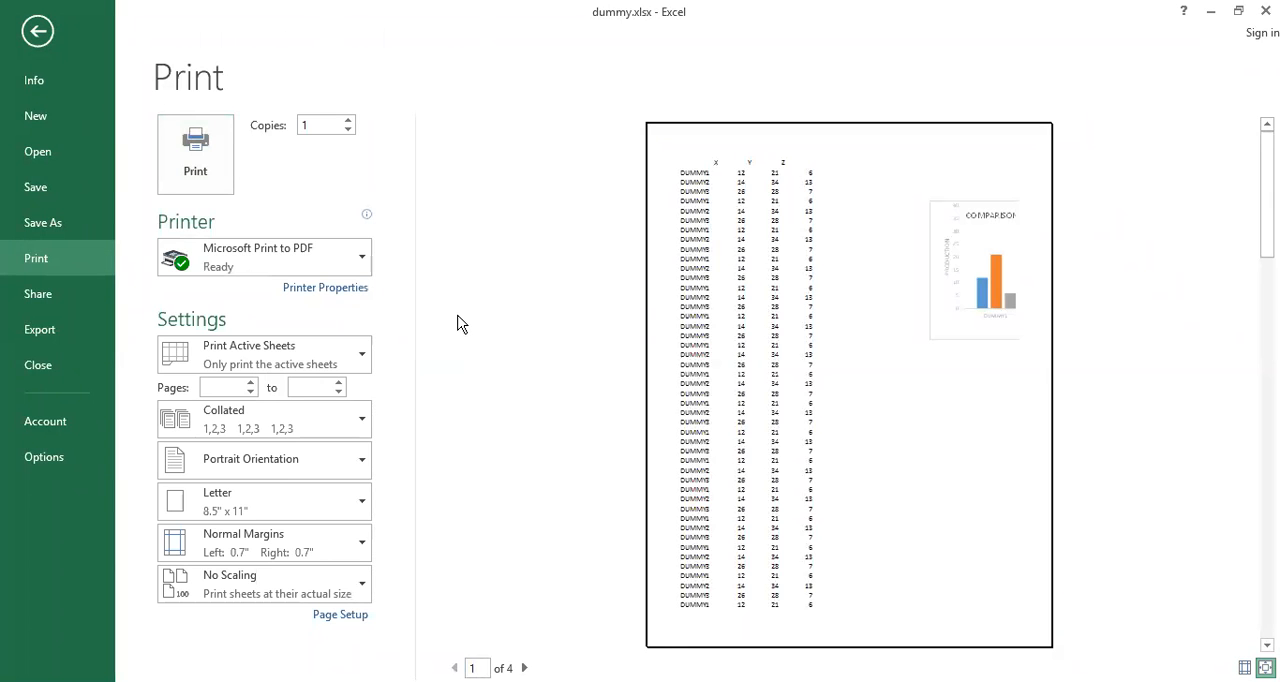
{"action": "key", "text": "Escape"}
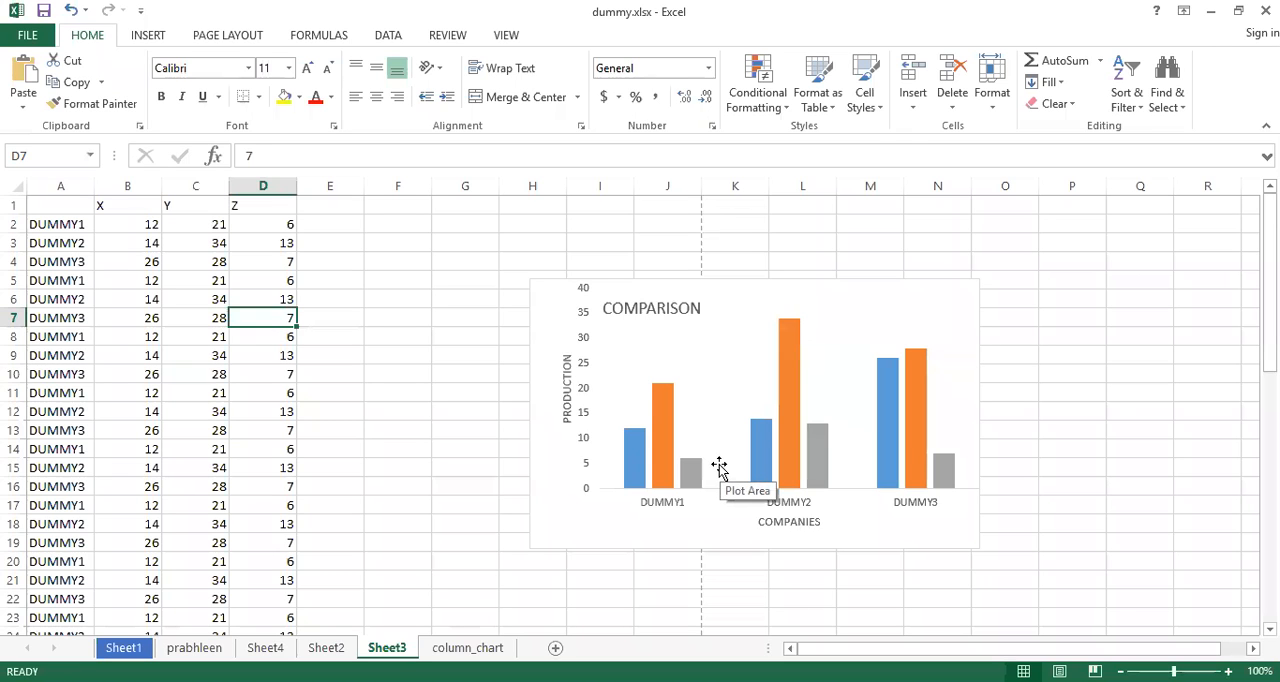
Examine where the dashed page-break lines cut through the data rows, down to the last row of the table
{"action": "scroll", "coordinate": [719, 467], "scroll_direction": "down", "scroll_amount": 4}
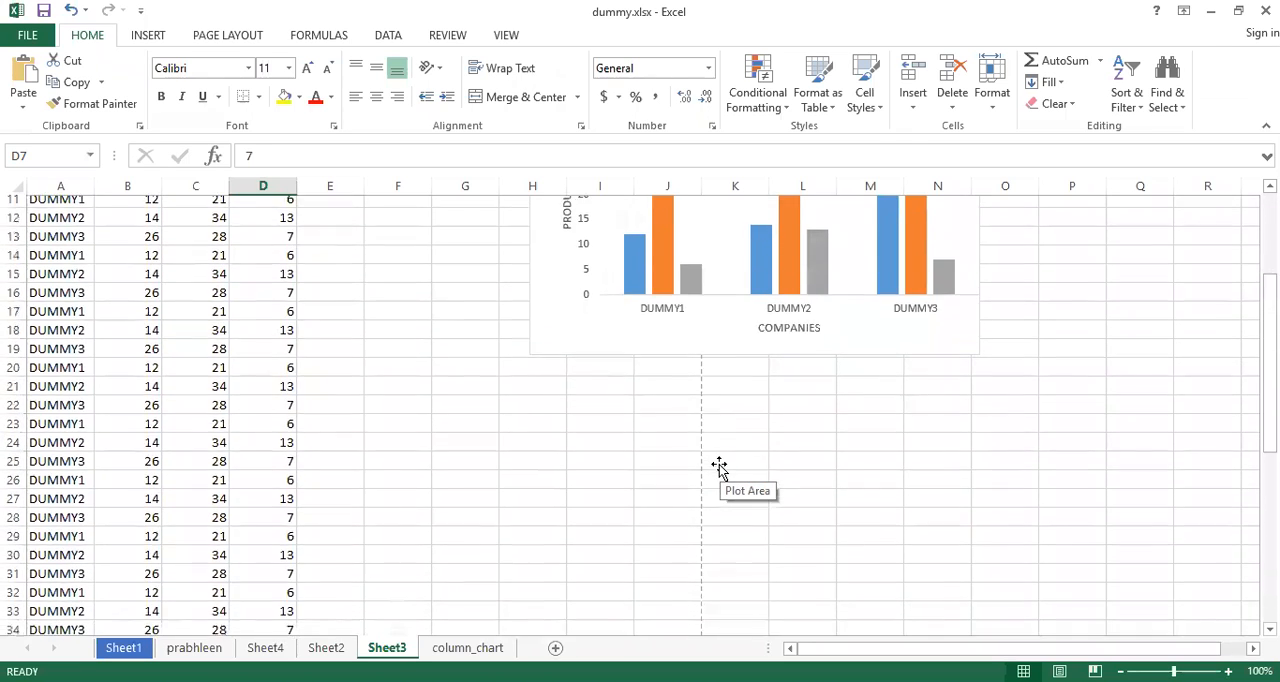
{"action": "scroll", "coordinate": [719, 467], "scroll_direction": "down", "scroll_amount": 5}
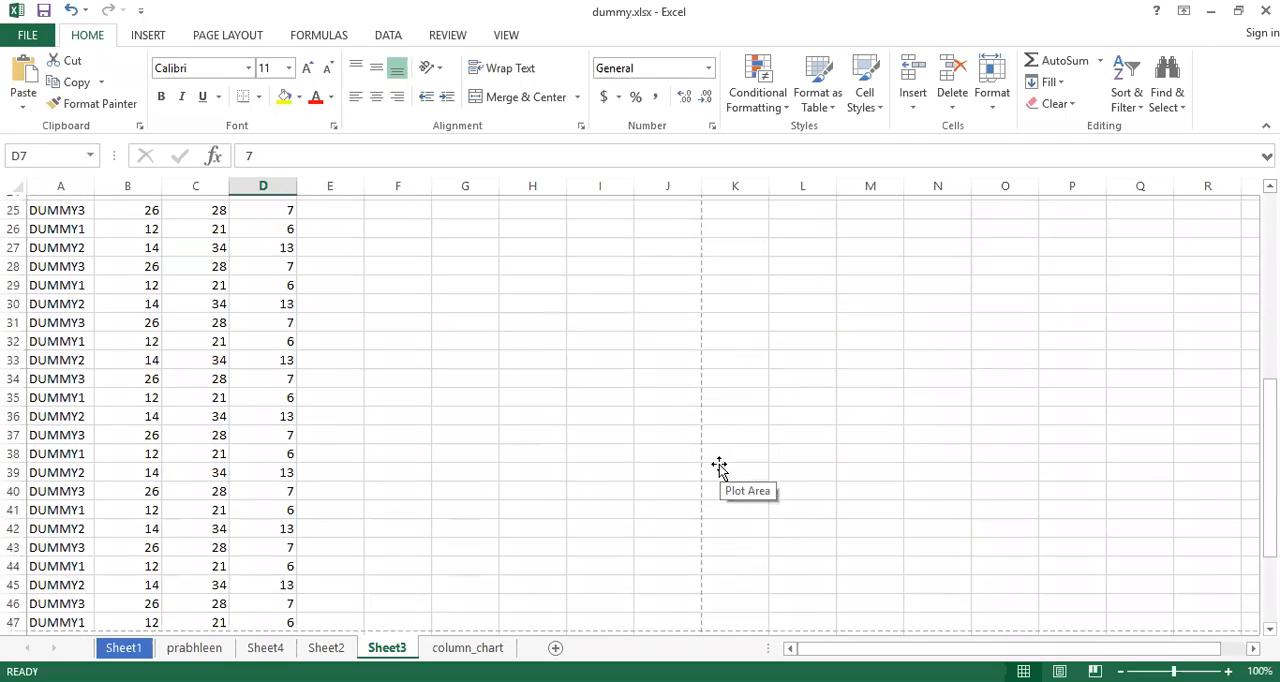
{"action": "scroll", "coordinate": [719, 467], "scroll_direction": "down", "scroll_amount": 1}
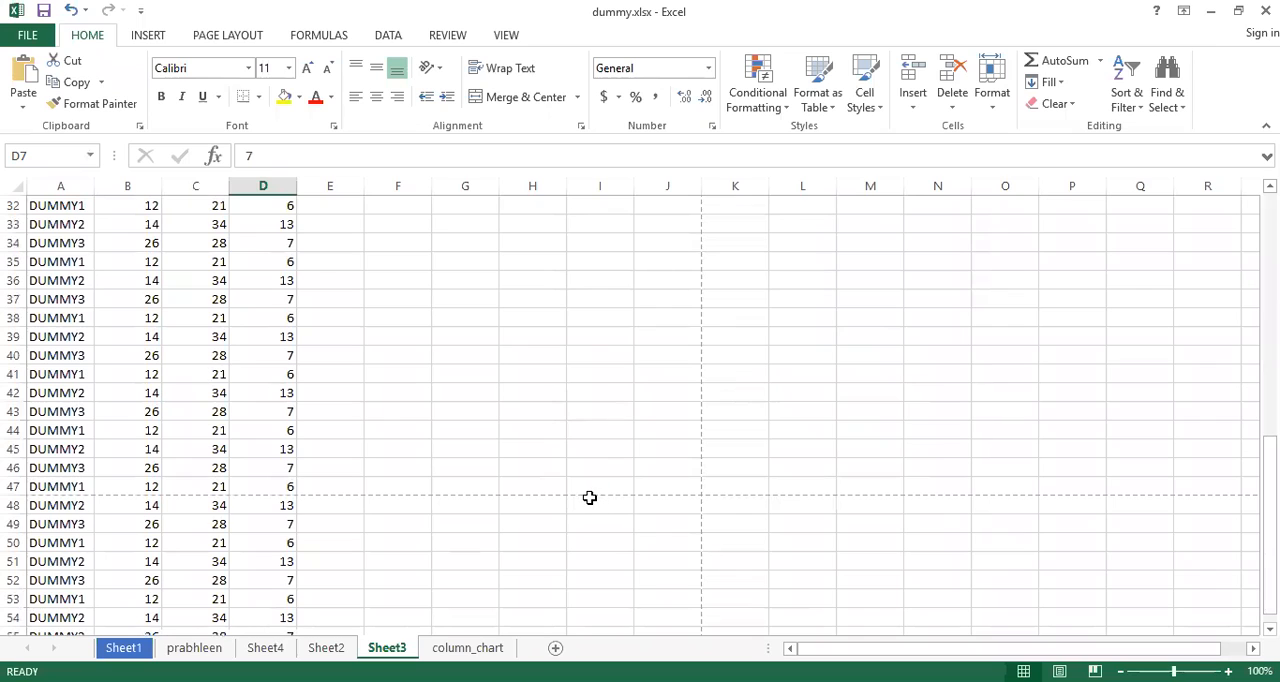
{"action": "left_click", "coordinate": [320, 486]}
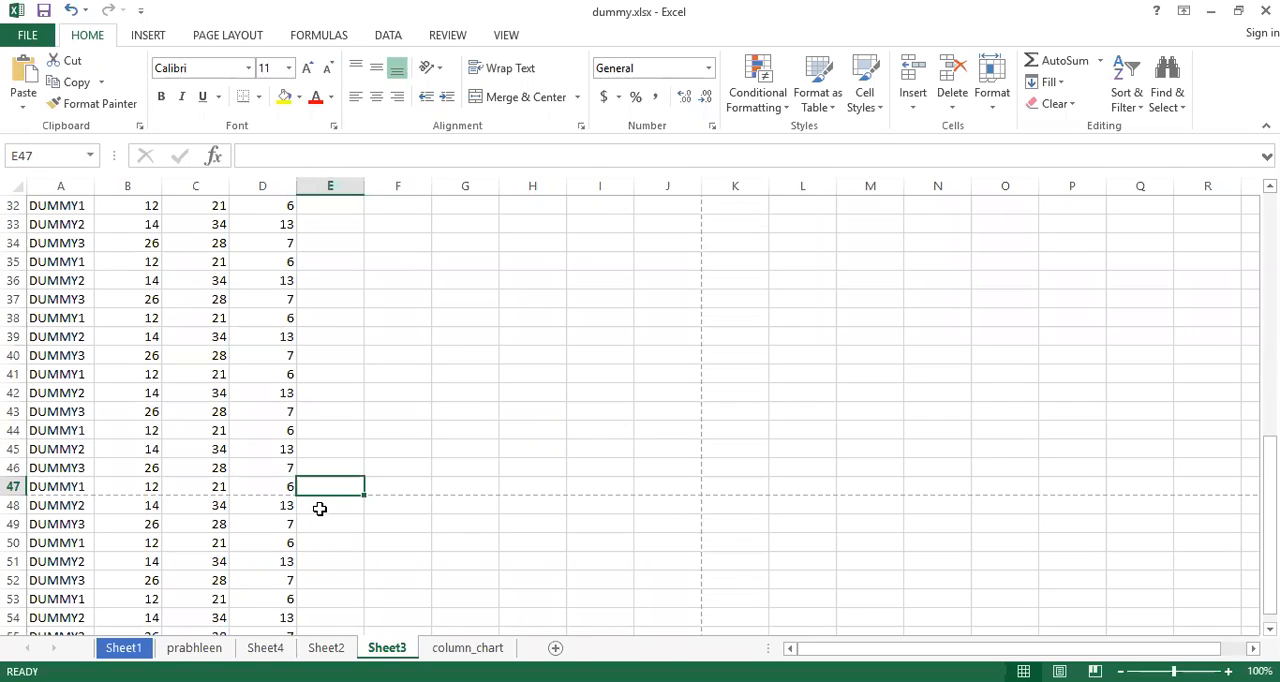
{"action": "scroll", "coordinate": [319, 509], "scroll_direction": "down", "scroll_amount": 3}
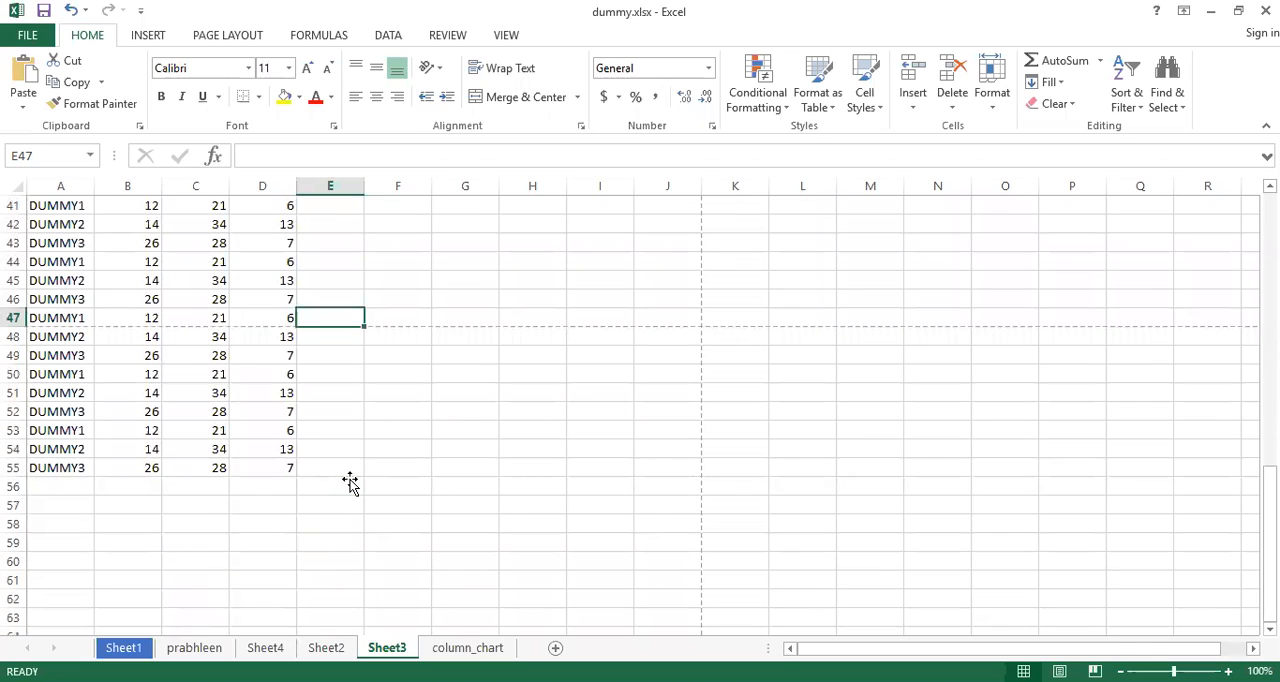
{"action": "left_click", "coordinate": [276, 466]}
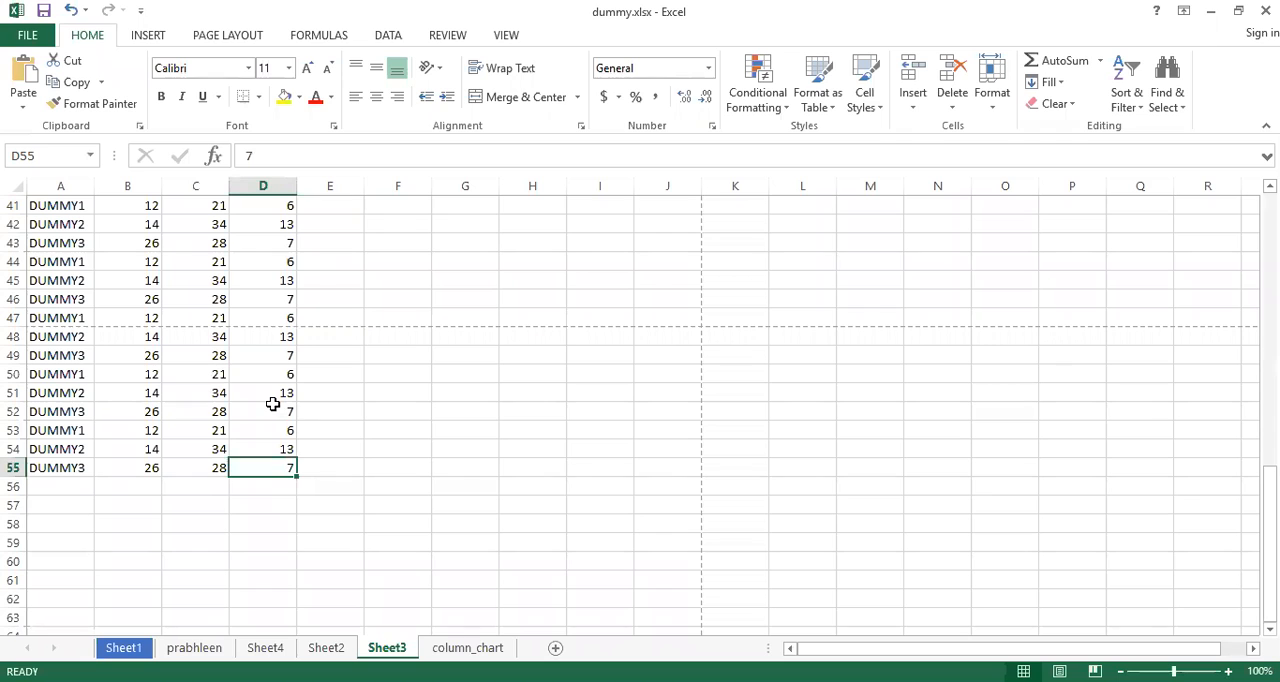
{"action": "scroll", "coordinate": [417, 383], "scroll_direction": "up", "scroll_amount": 13}
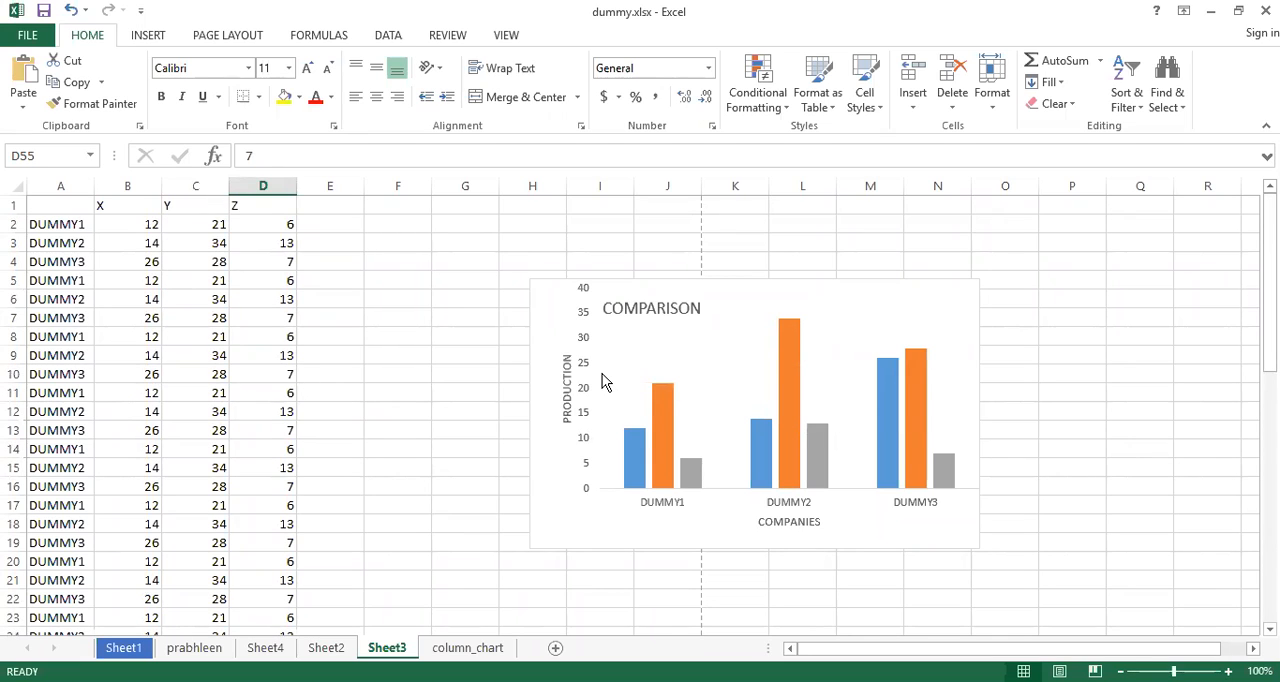
Set the Scale to Fit width of Sheet3 to 1 page
{"action": "left_click", "coordinate": [228, 40]}
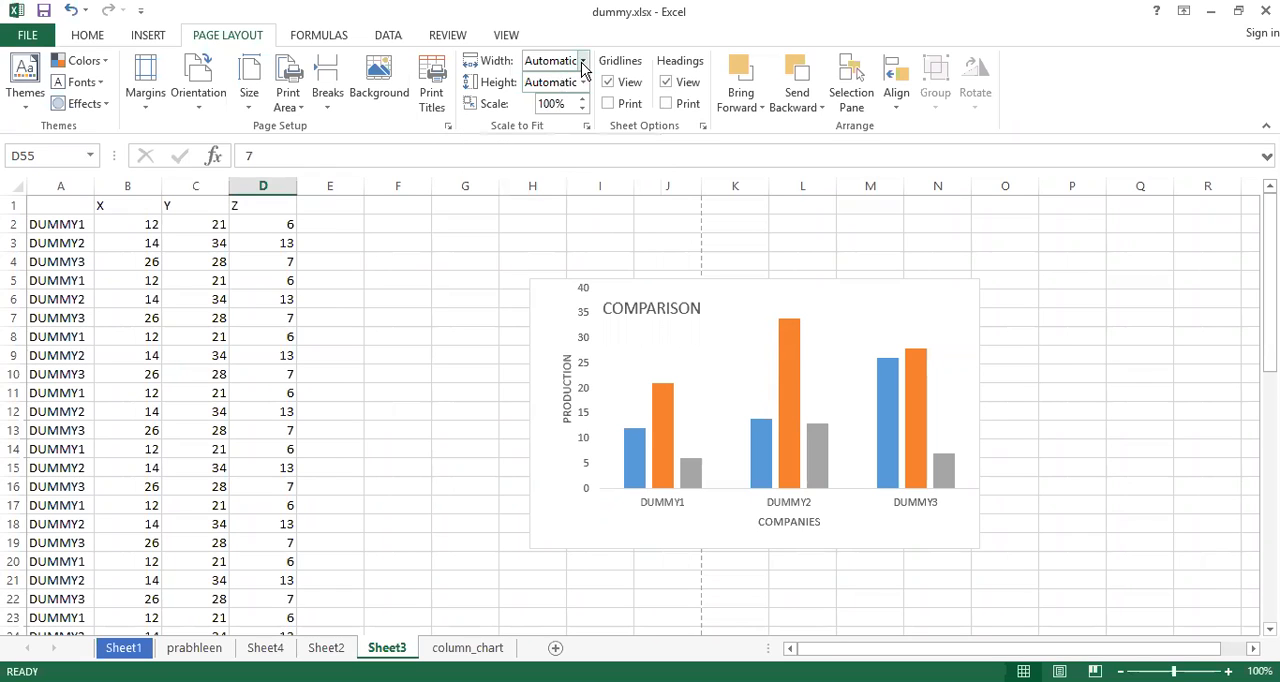
{"action": "left_click", "coordinate": [583, 61]}
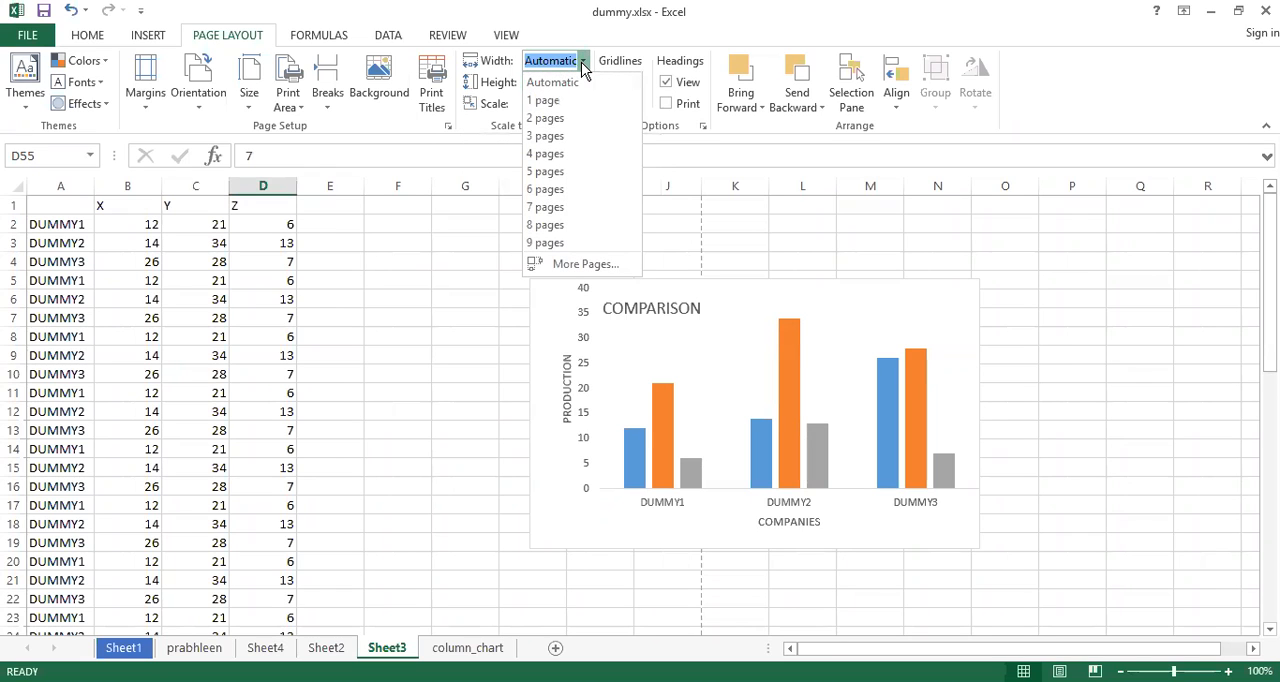
{"action": "scroll", "coordinate": [560, 100], "scroll_direction": "down", "scroll_amount": 1}
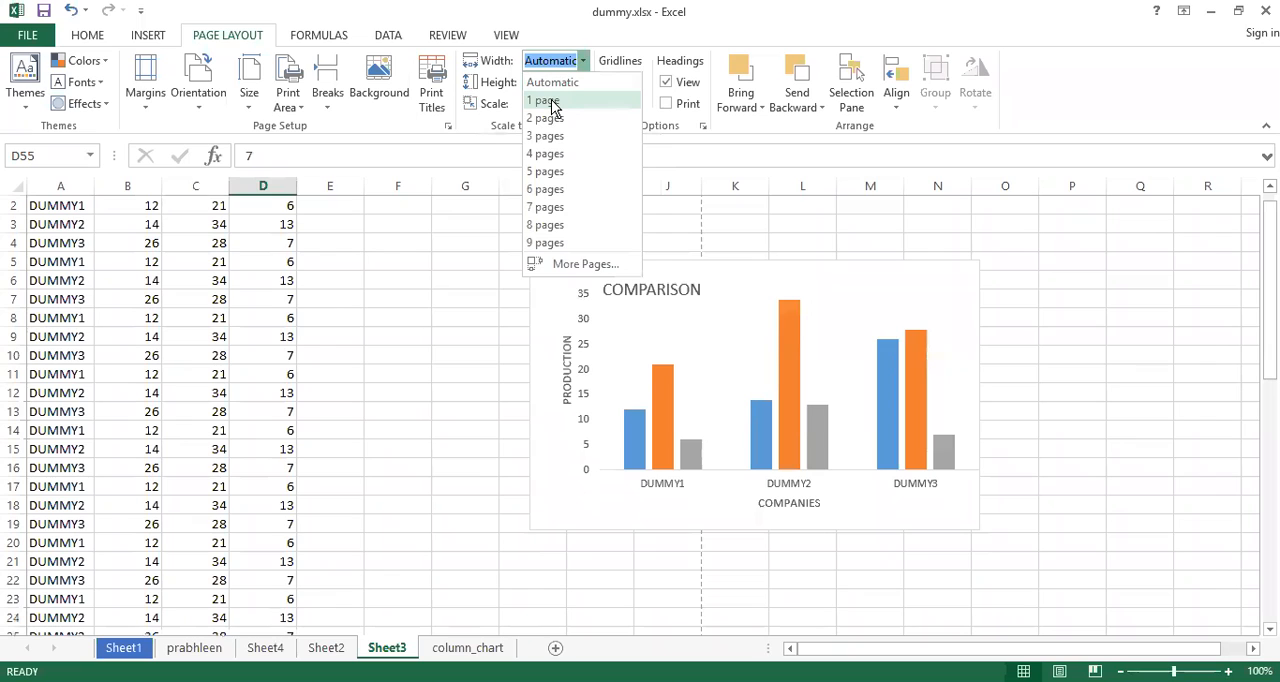
{"action": "left_click", "coordinate": [548, 101]}
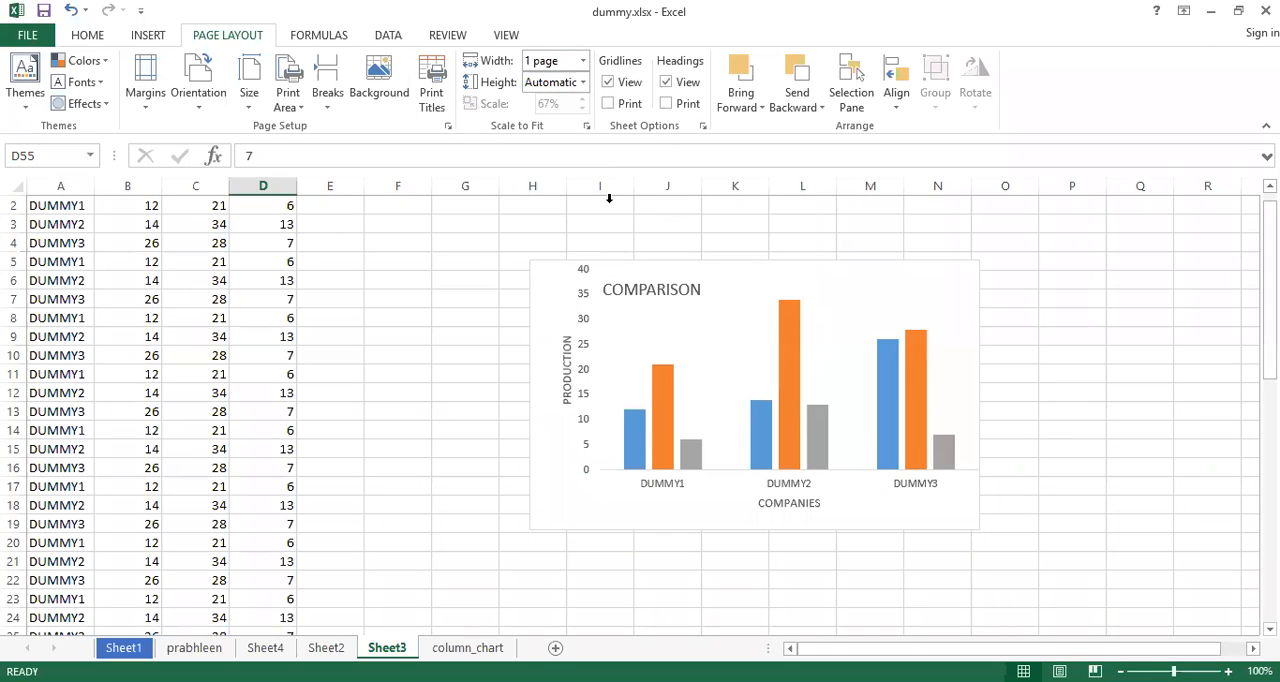
Preview the printout with the one-page width and check how the data and chart fit, returning to the worksheet
{"action": "key", "text": "ctrl+p"}
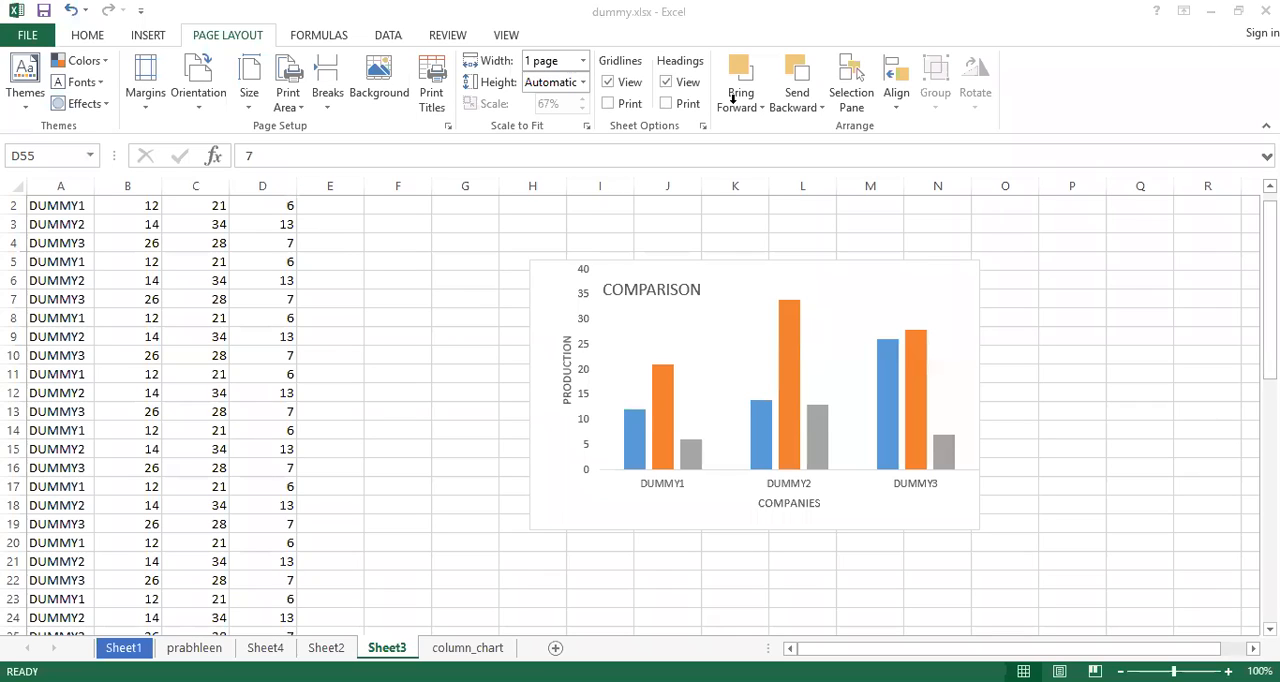
{"action": "left_click", "coordinate": [585, 88]}
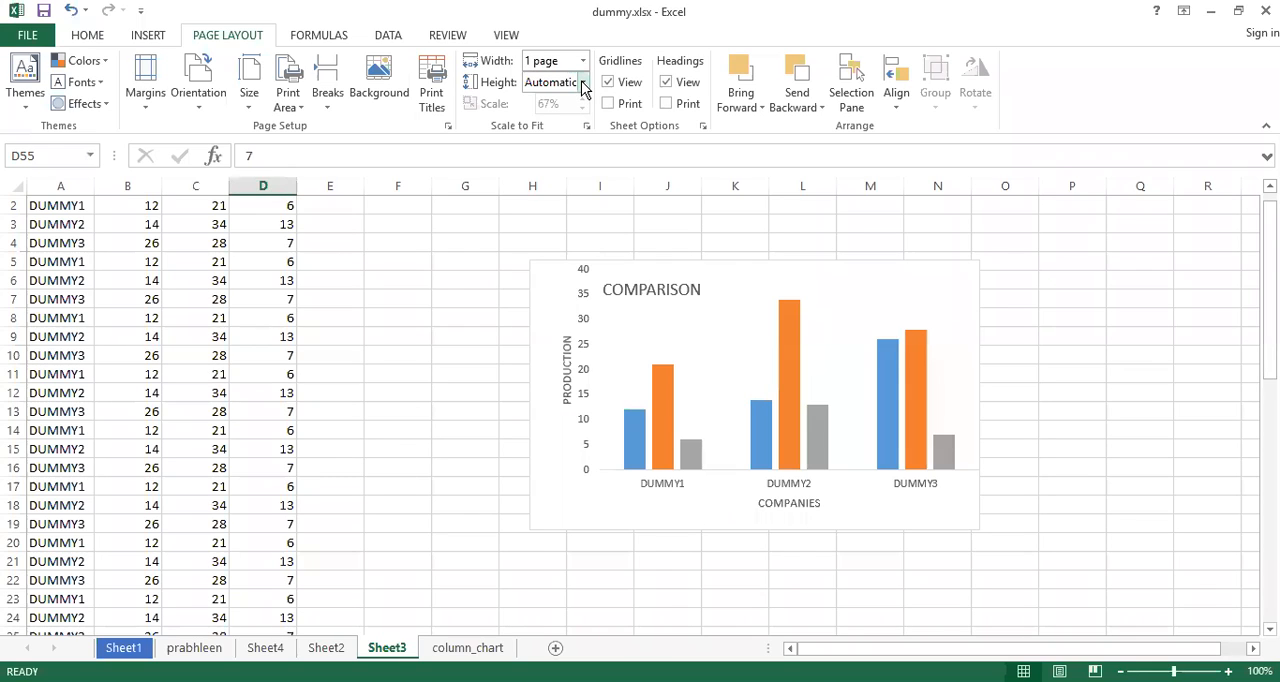
{"action": "left_click", "coordinate": [439, 294]}
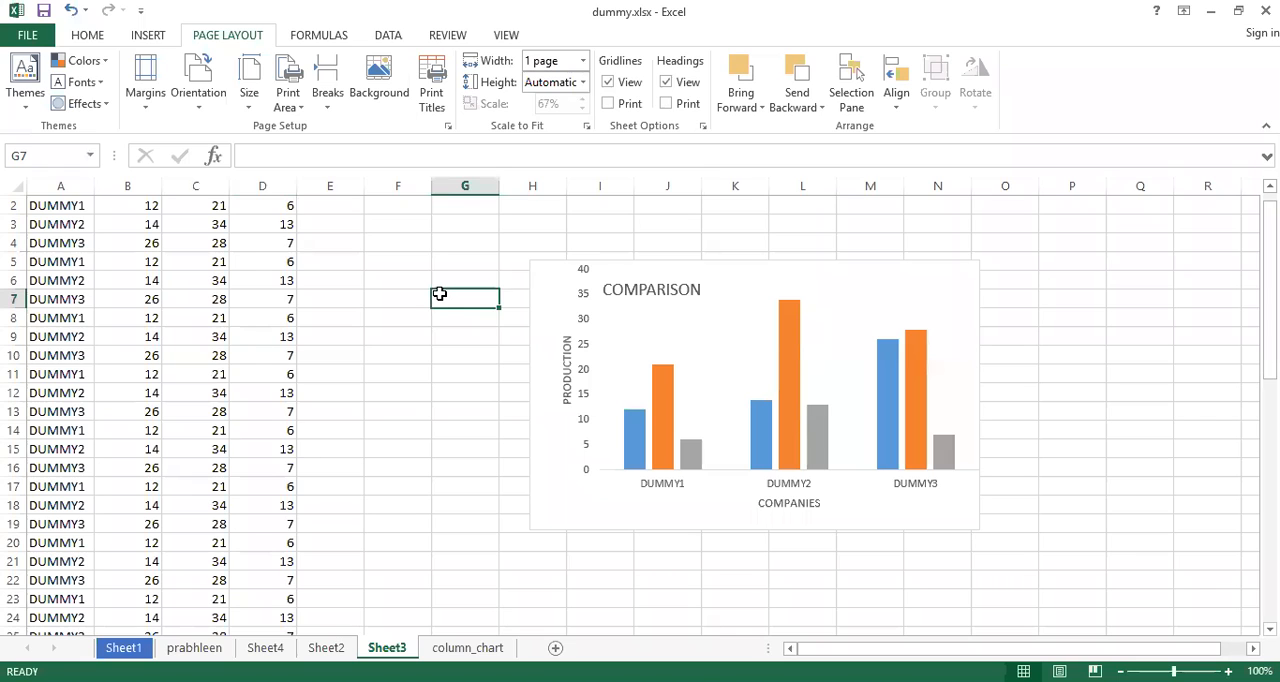
{"action": "key", "text": "ctrl+p"}
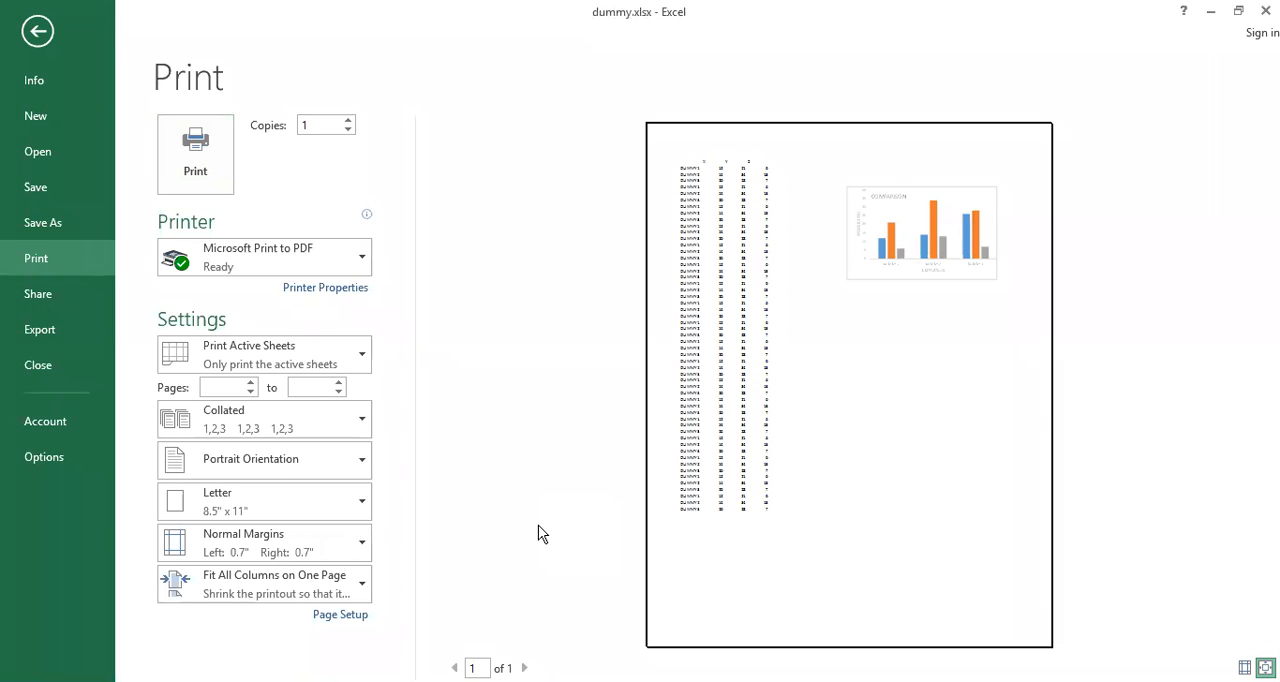
{"action": "left_click", "coordinate": [37, 31]}
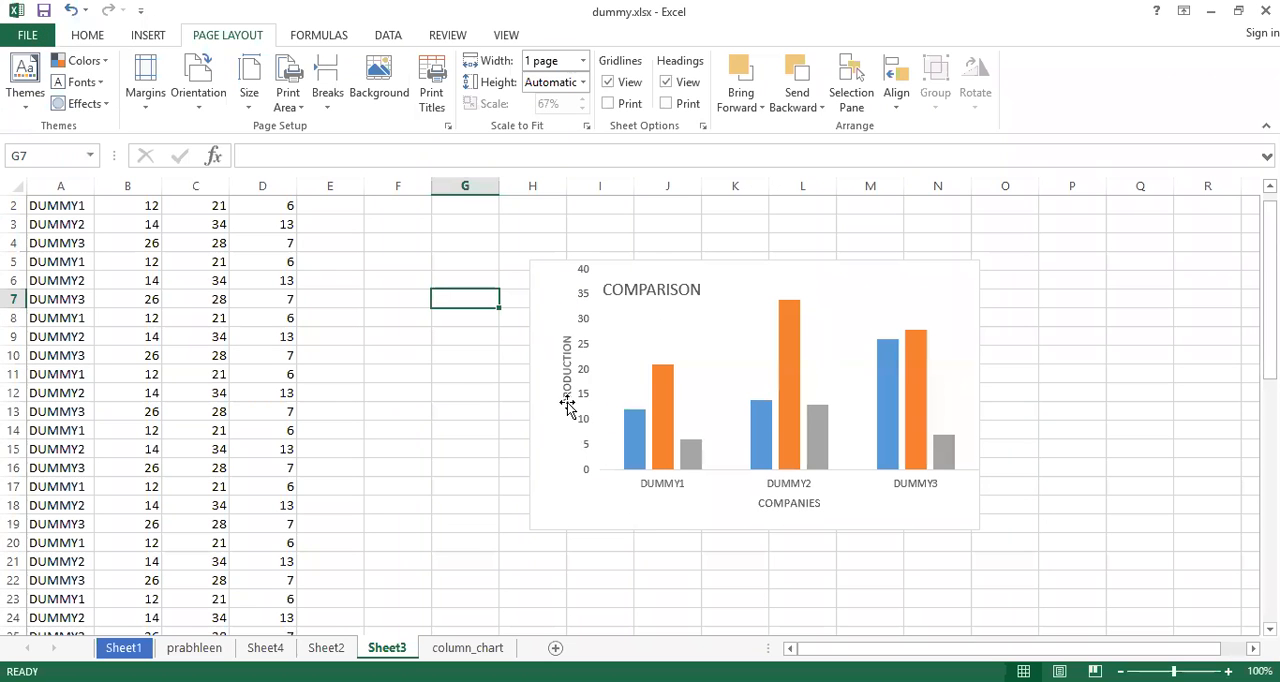
Change the Scale to Fit width of Sheet3 to 2 pages
{"action": "left_click", "coordinate": [584, 83]}
{"action": "left_click", "coordinate": [584, 86]}
{"action": "left_click", "coordinate": [584, 62]}
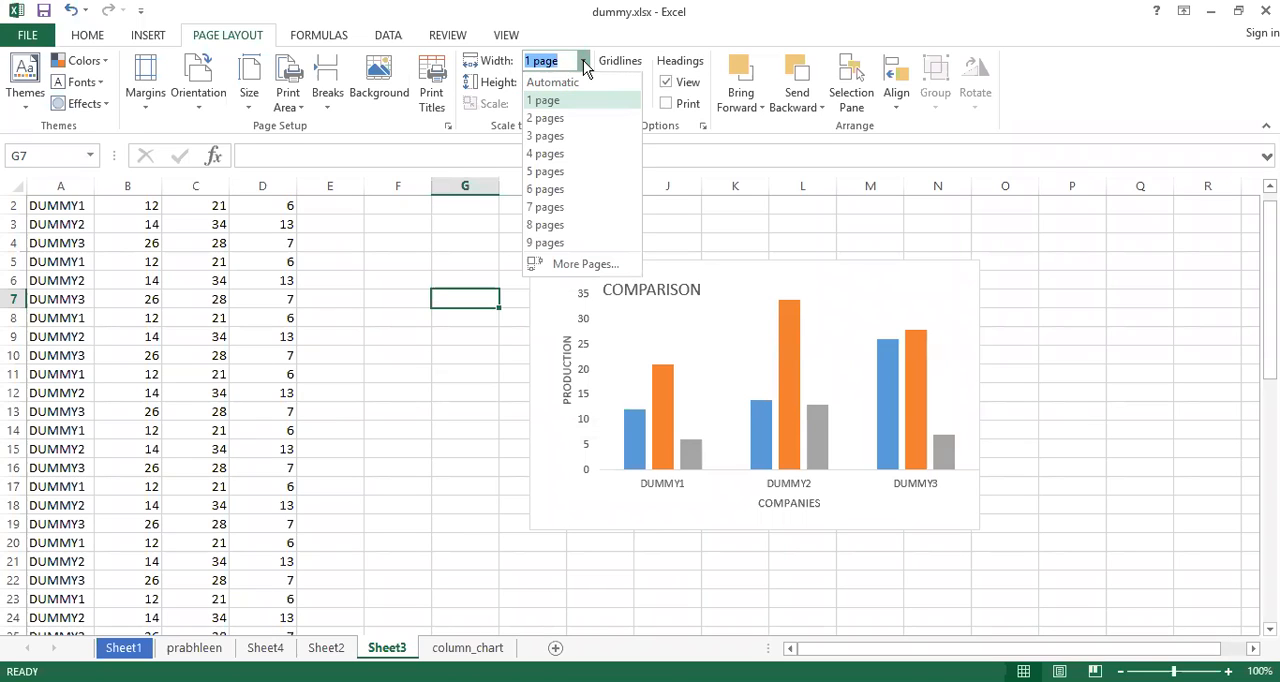
{"action": "left_click", "coordinate": [560, 118]}
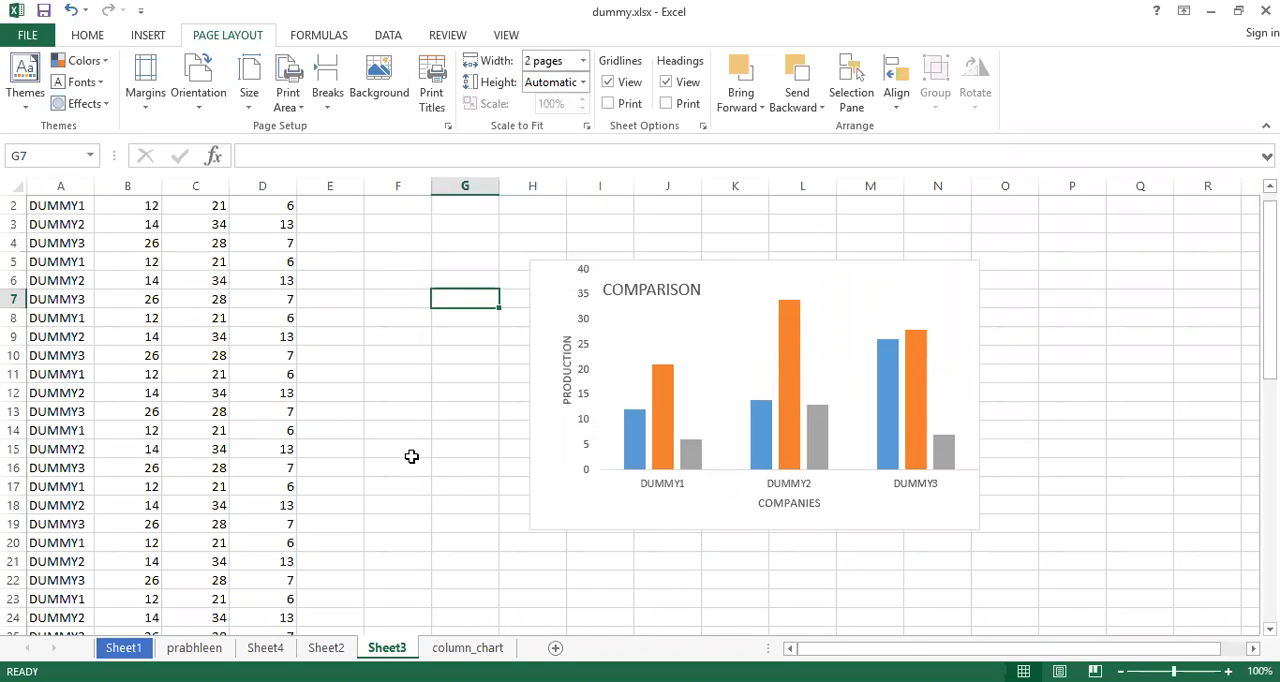
Preview the printout with the two-page width, checking every page forward and back to the first, and return to the worksheet
{"action": "key", "text": "ctrl+p"}
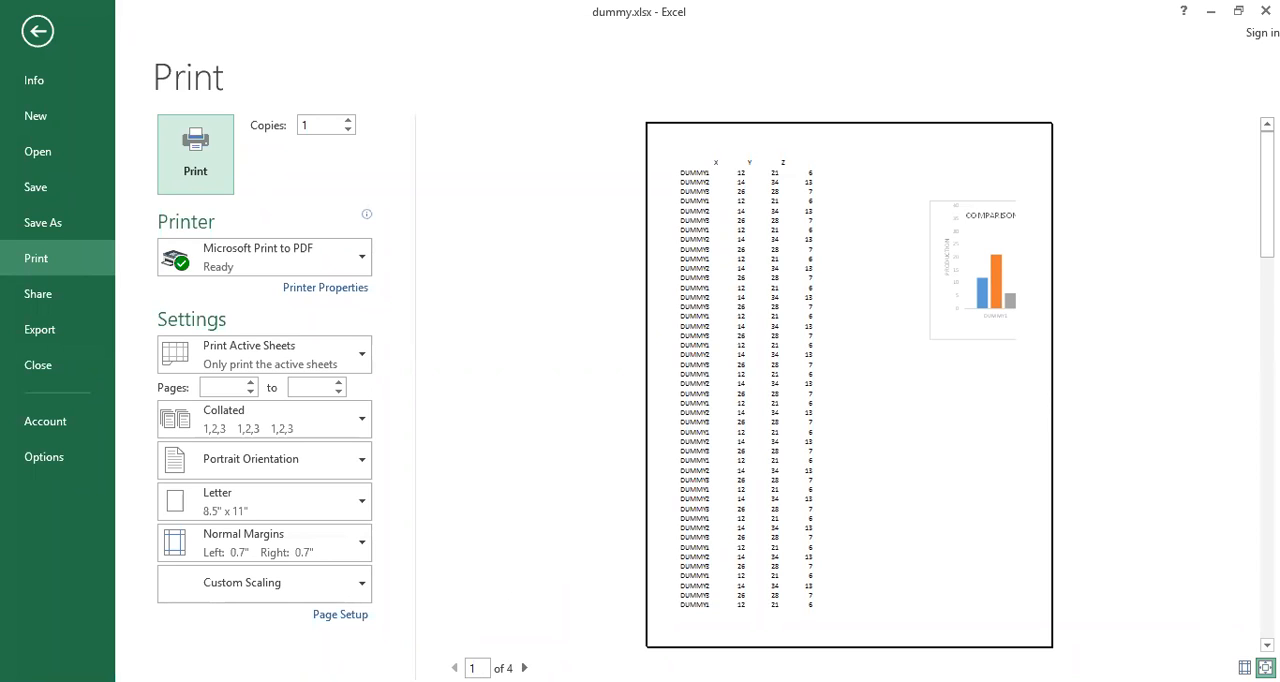
{"action": "left_click", "coordinate": [524, 668]}
{"action": "left_click", "coordinate": [524, 668]}
{"action": "left_click", "coordinate": [524, 668]}
{"action": "left_click", "coordinate": [454, 668]}
{"action": "left_click", "coordinate": [454, 668]}
{"action": "left_click", "coordinate": [454, 668]}
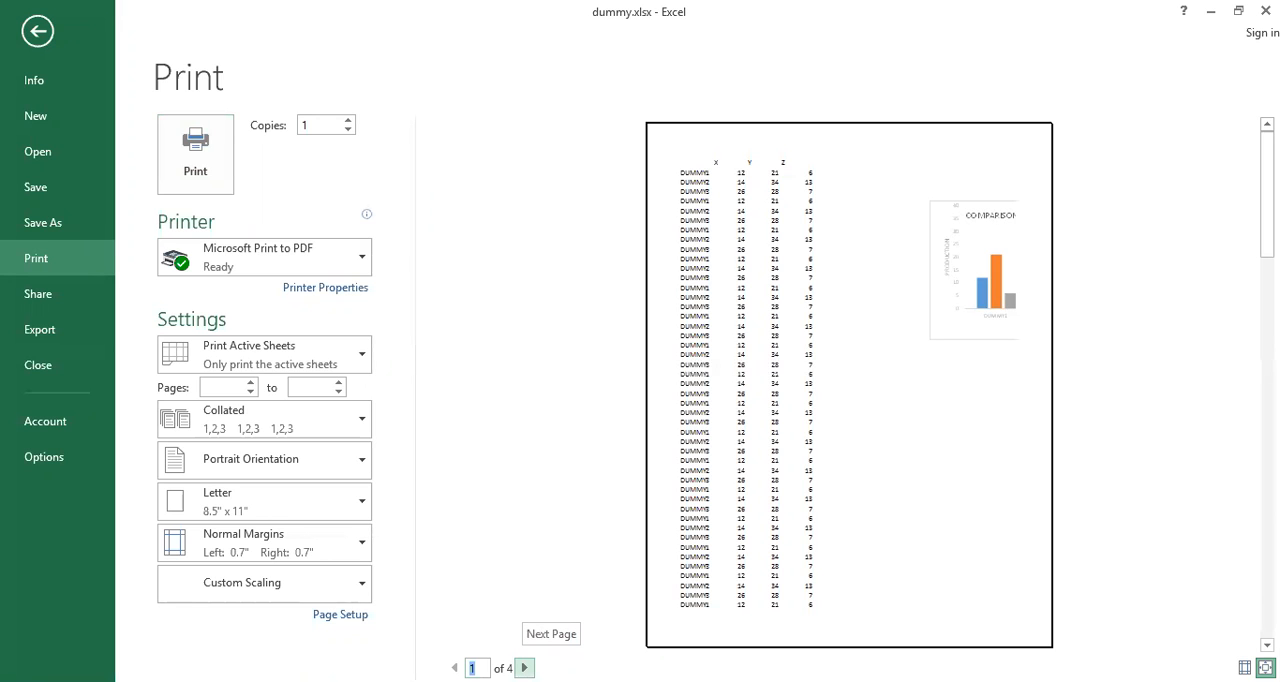
{"action": "key", "text": "Escape"}
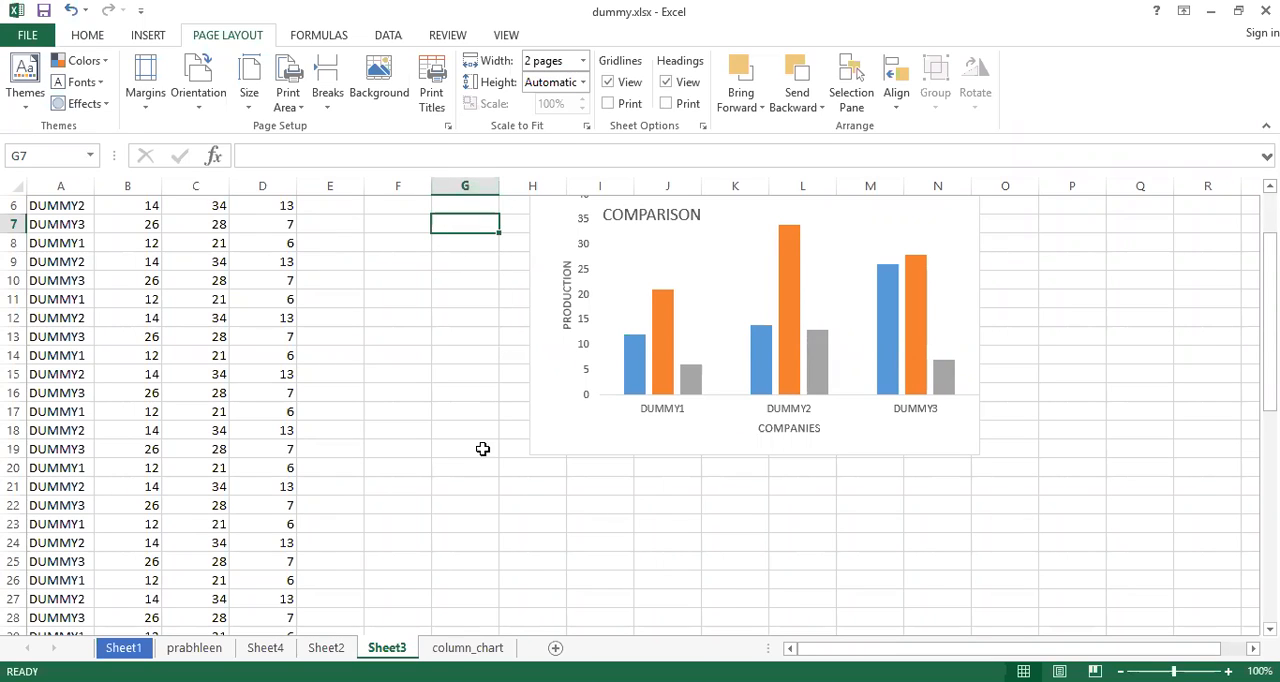
Set the Scale to Fit height of Sheet3 to 1 page
{"action": "mouse_move", "coordinate": [928, 341]}
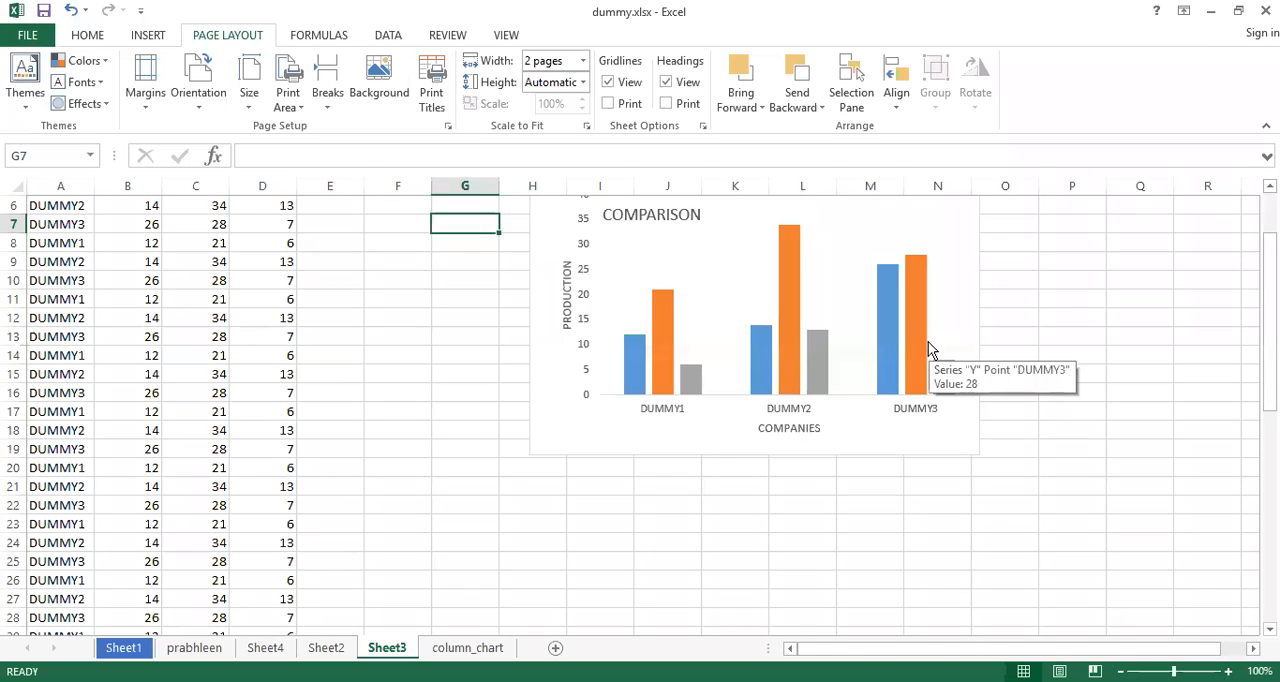
{"action": "left_click", "coordinate": [583, 86]}
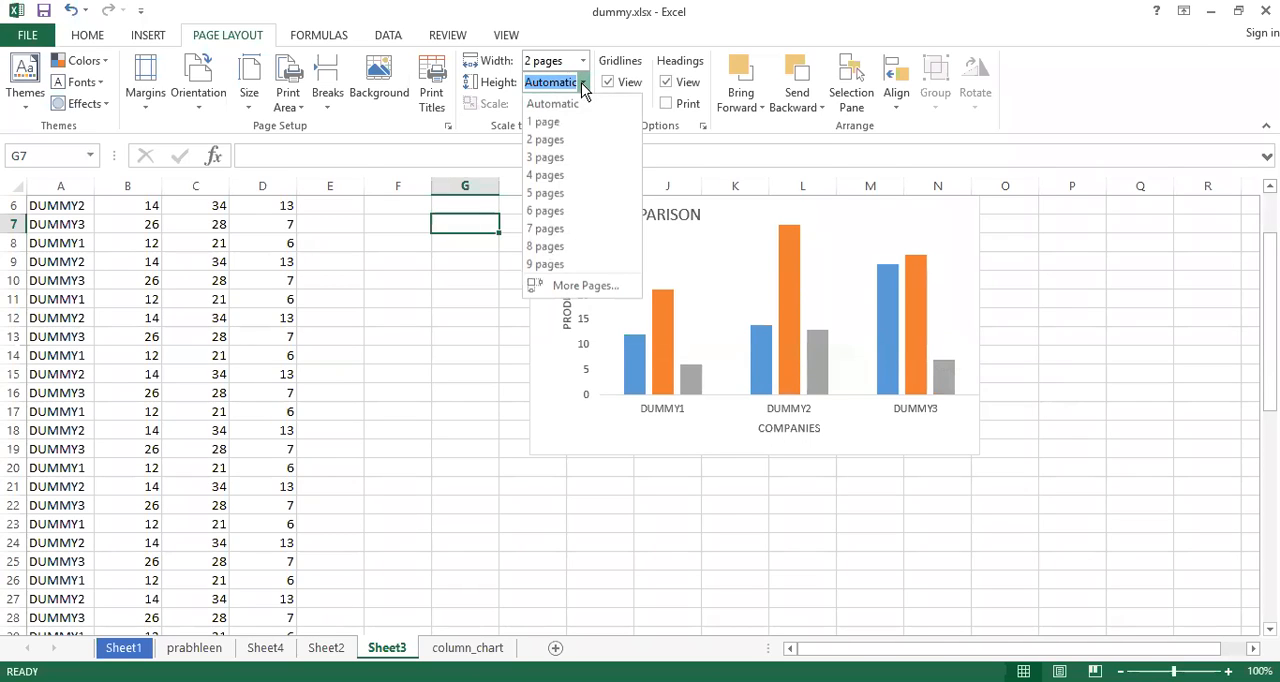
{"action": "left_click", "coordinate": [545, 122]}
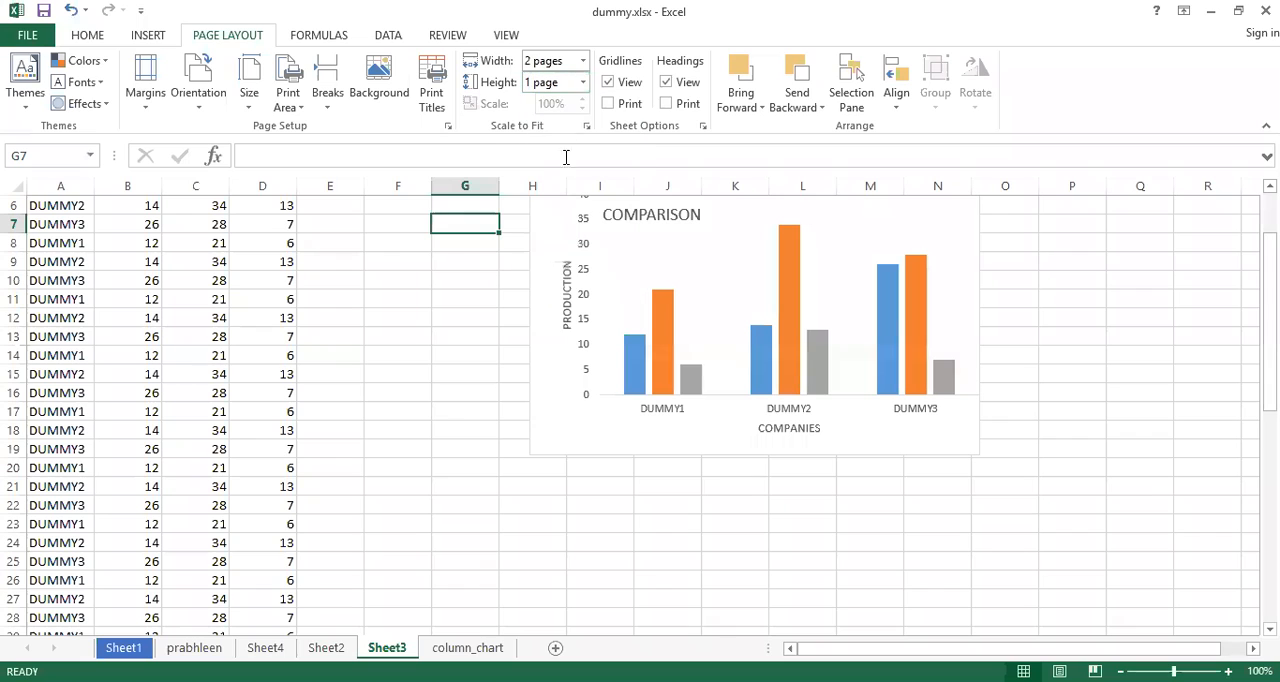
{"action": "left_click", "coordinate": [454, 408]}
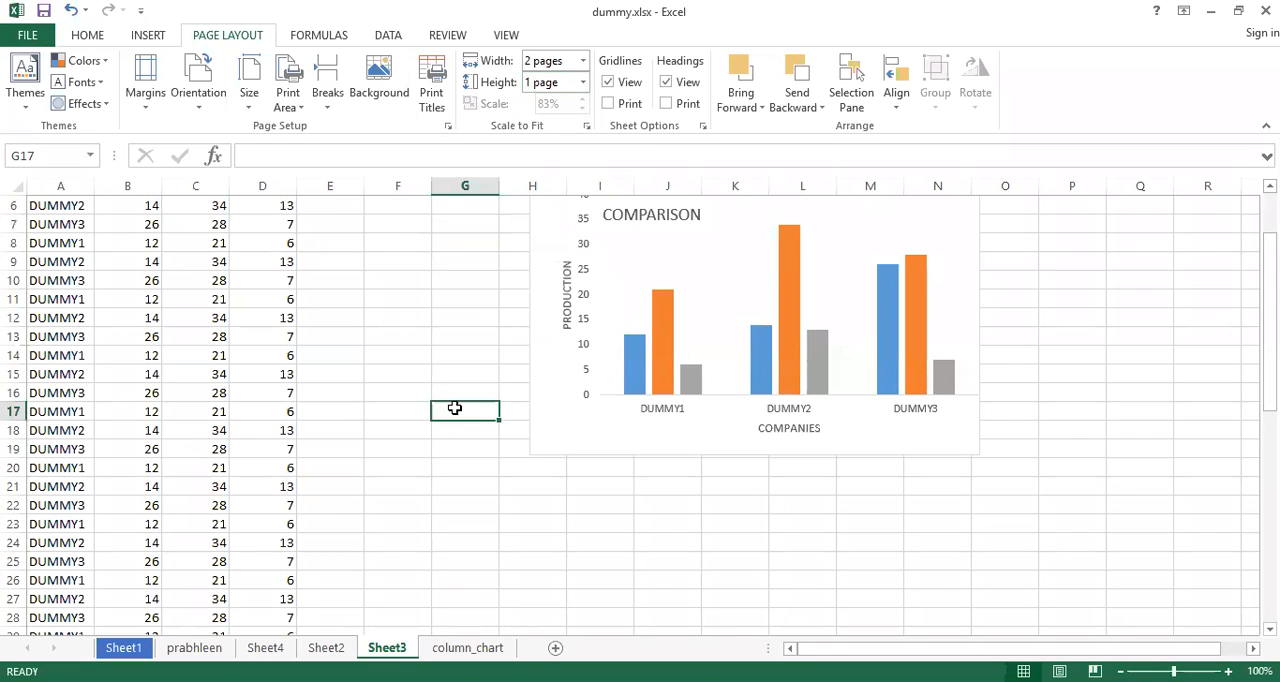
Preview the printout with the one-page height, compare both pages, and return to the worksheet
{"action": "key", "text": "ctrl+p"}
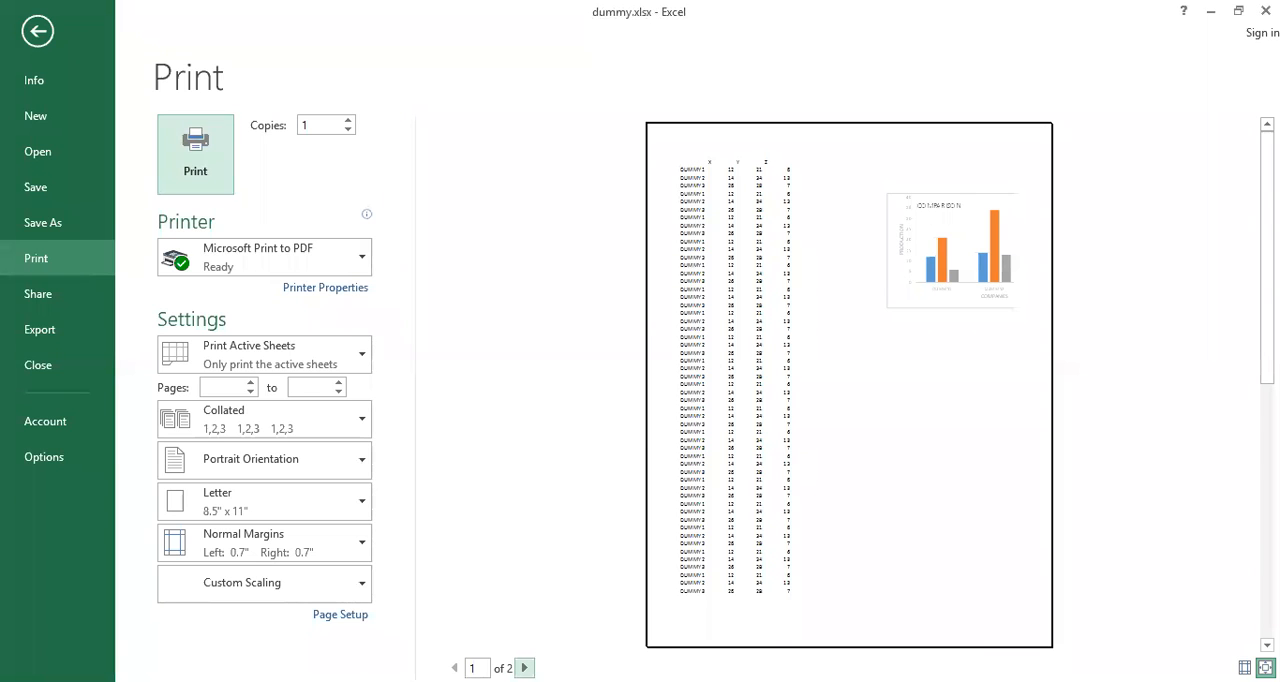
{"action": "left_click", "coordinate": [524, 668]}
{"action": "left_click", "coordinate": [454, 668]}
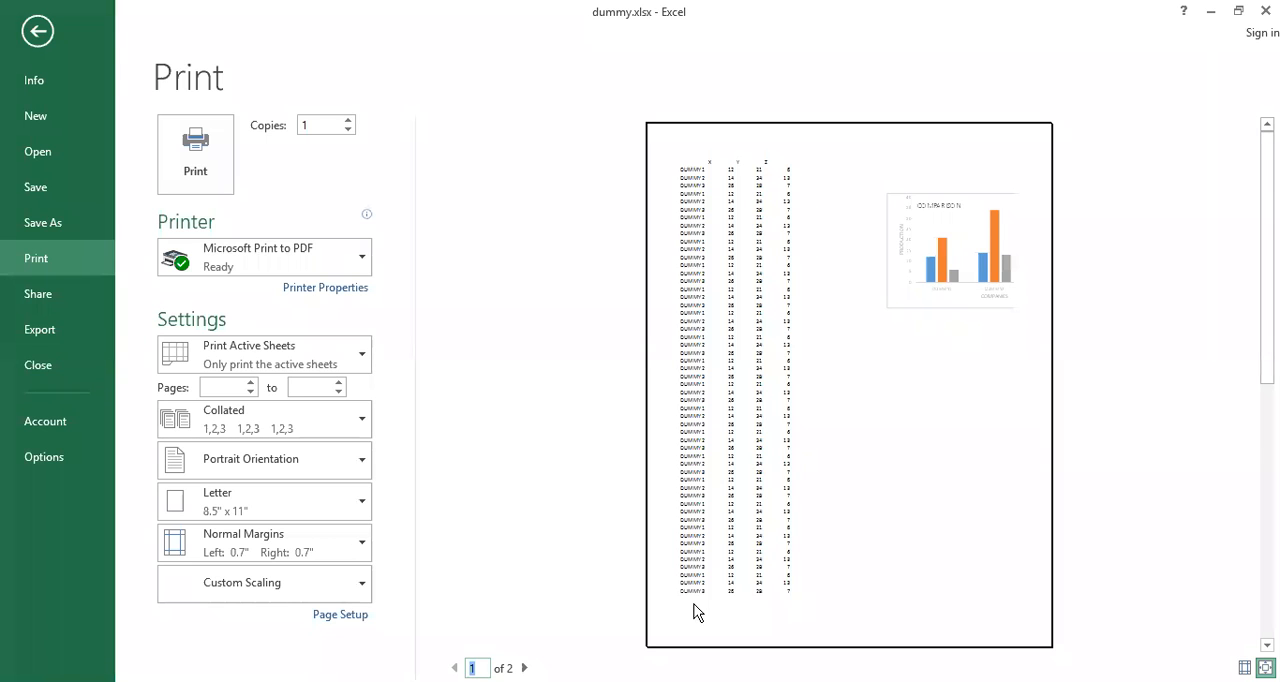
{"action": "key", "text": "Escape"}
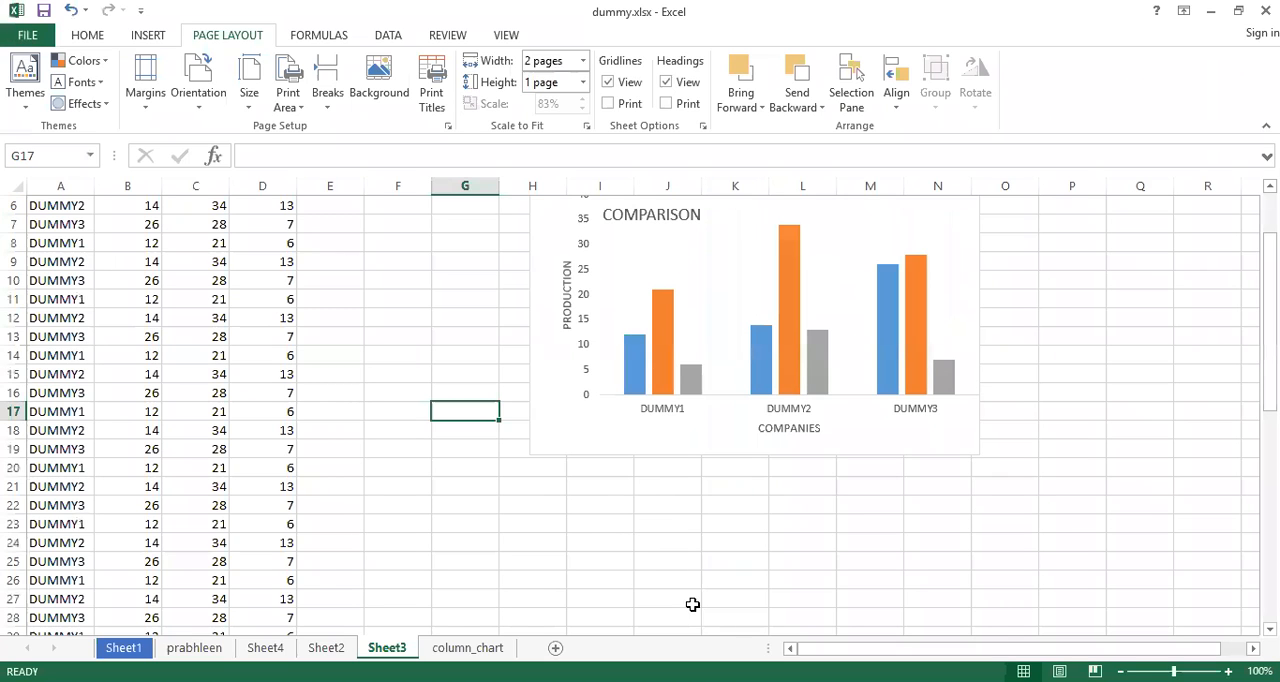
Reset both the Scale to Fit width and height to Automatic
{"action": "left_click", "coordinate": [583, 61]}
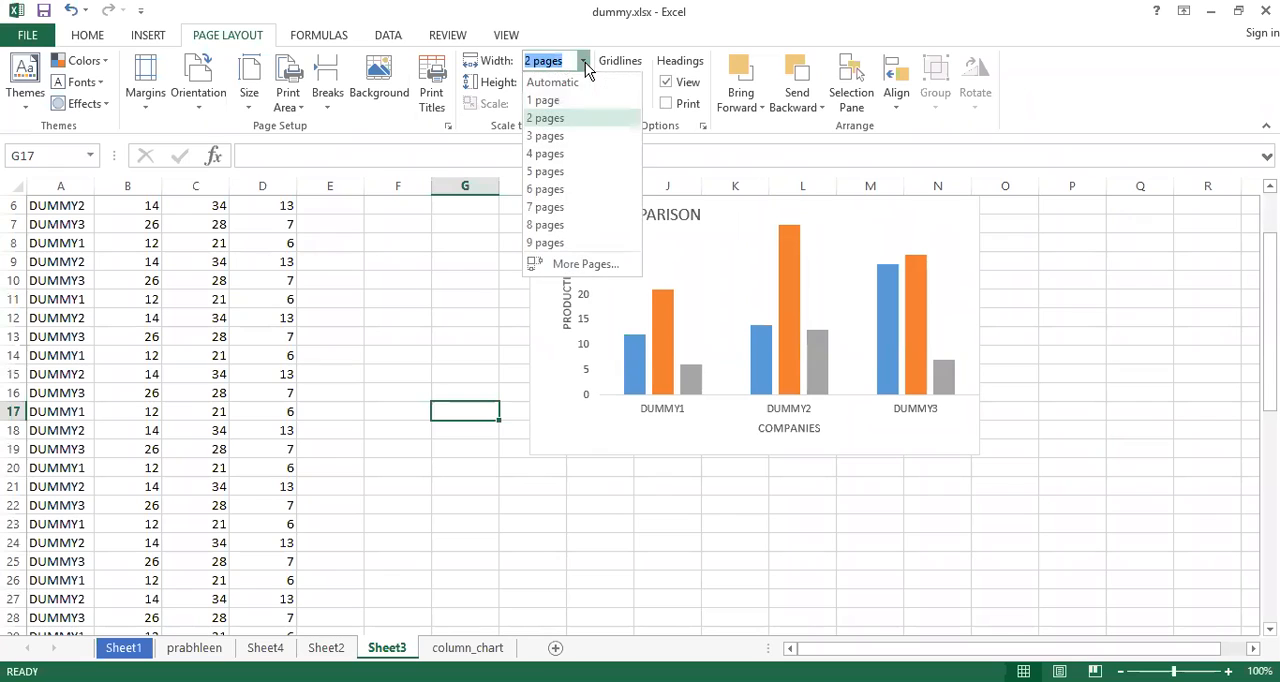
{"action": "left_click", "coordinate": [569, 85]}
{"action": "left_click", "coordinate": [583, 82]}
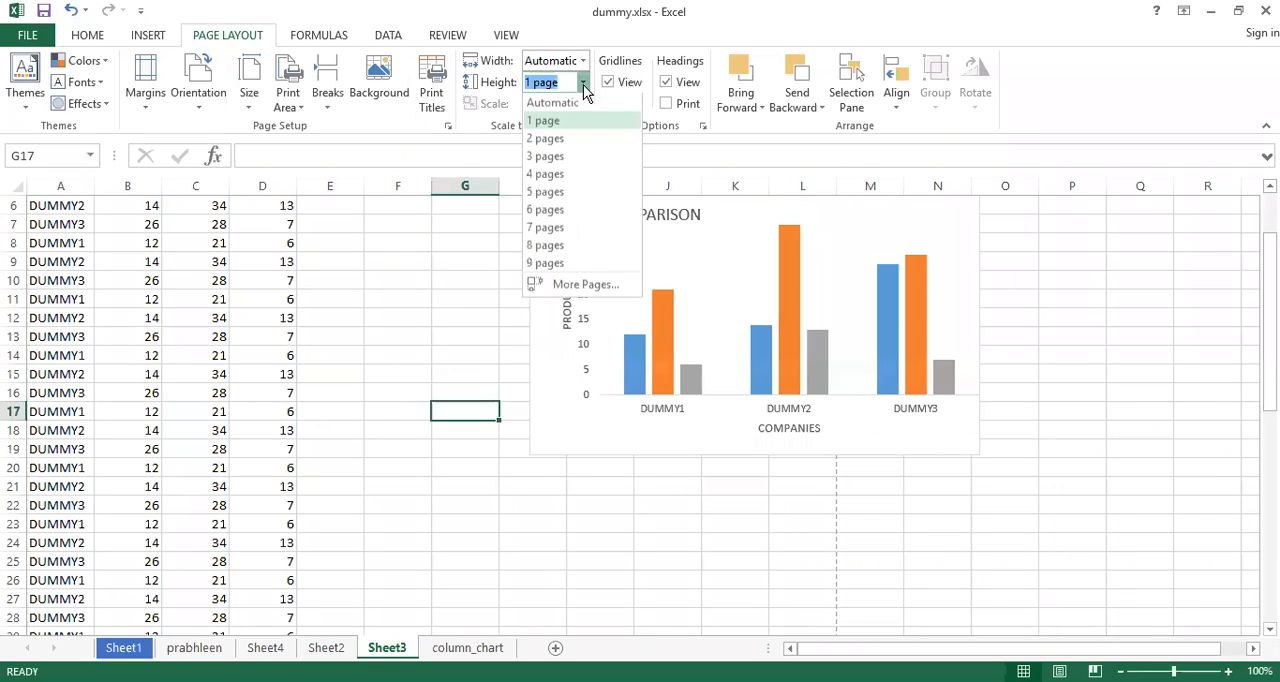
{"action": "left_click", "coordinate": [560, 104]}
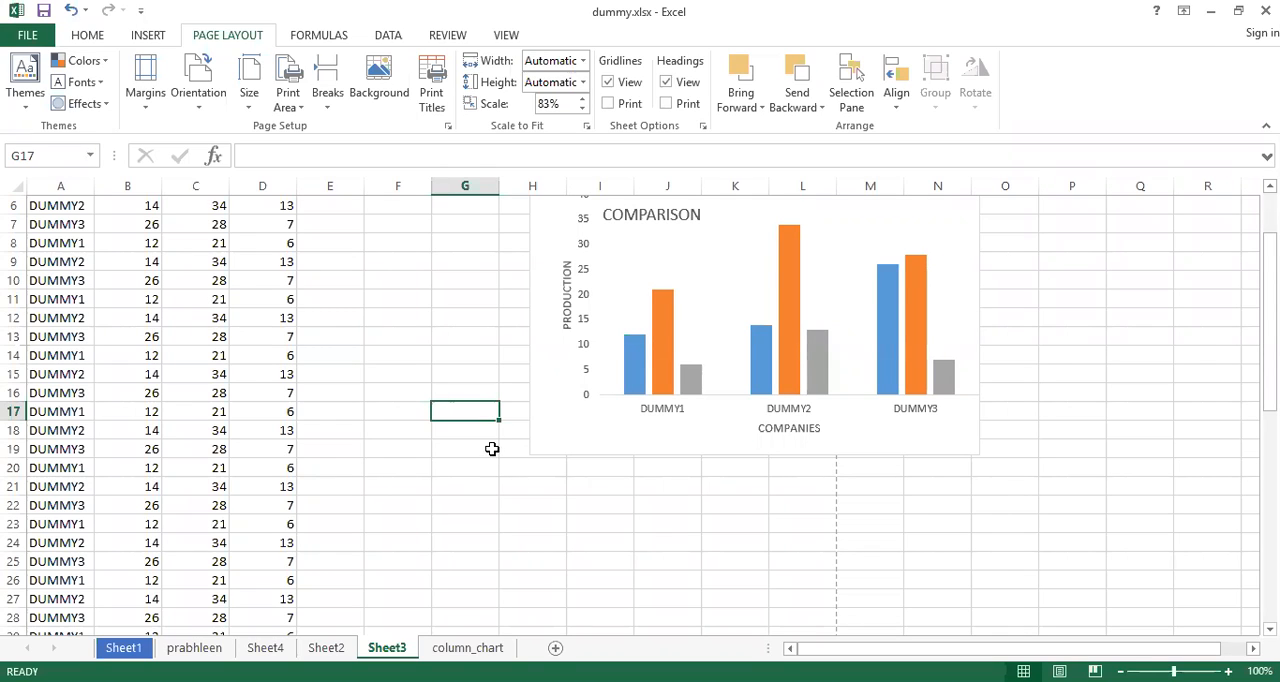
Set the print scale of Sheet3 to 100%
{"action": "left_click", "coordinate": [558, 105]}
{"action": "type", "text": "100"}
{"action": "key", "text": "Return"}
{"action": "left_click", "coordinate": [340, 357]}
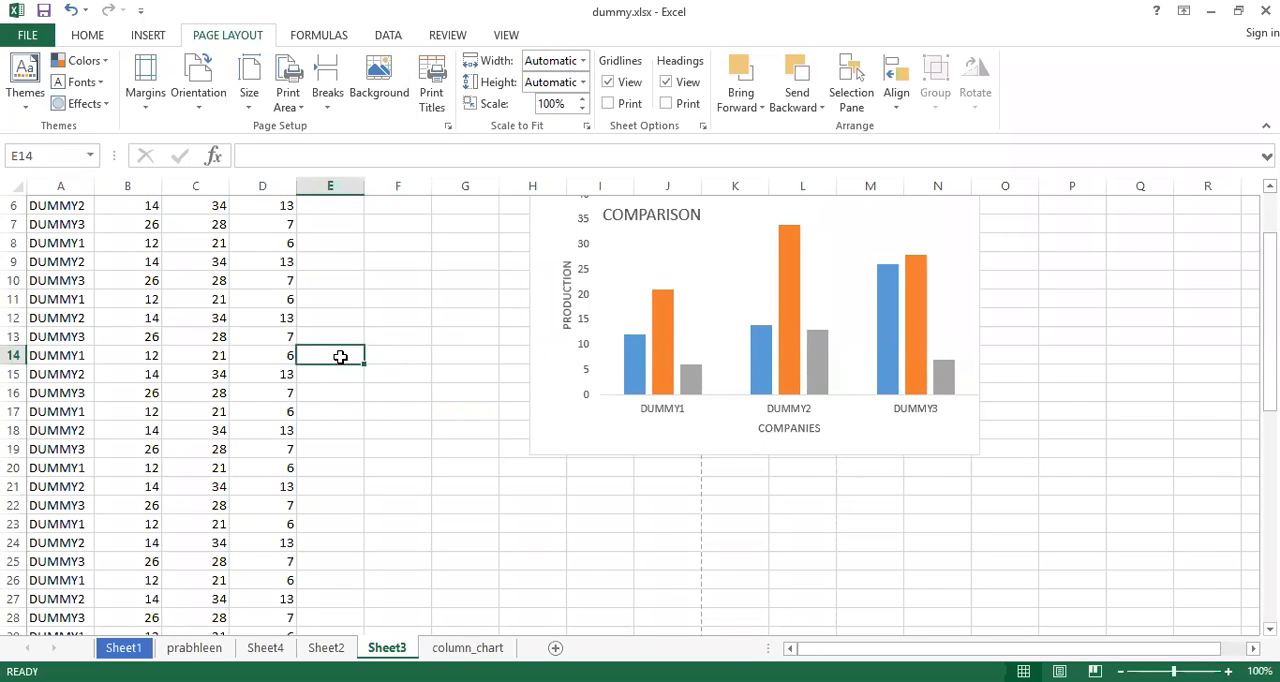
Preview the printout at full scale, check its first two pages, and return to the worksheet
{"action": "key", "text": "ctrl+p"}
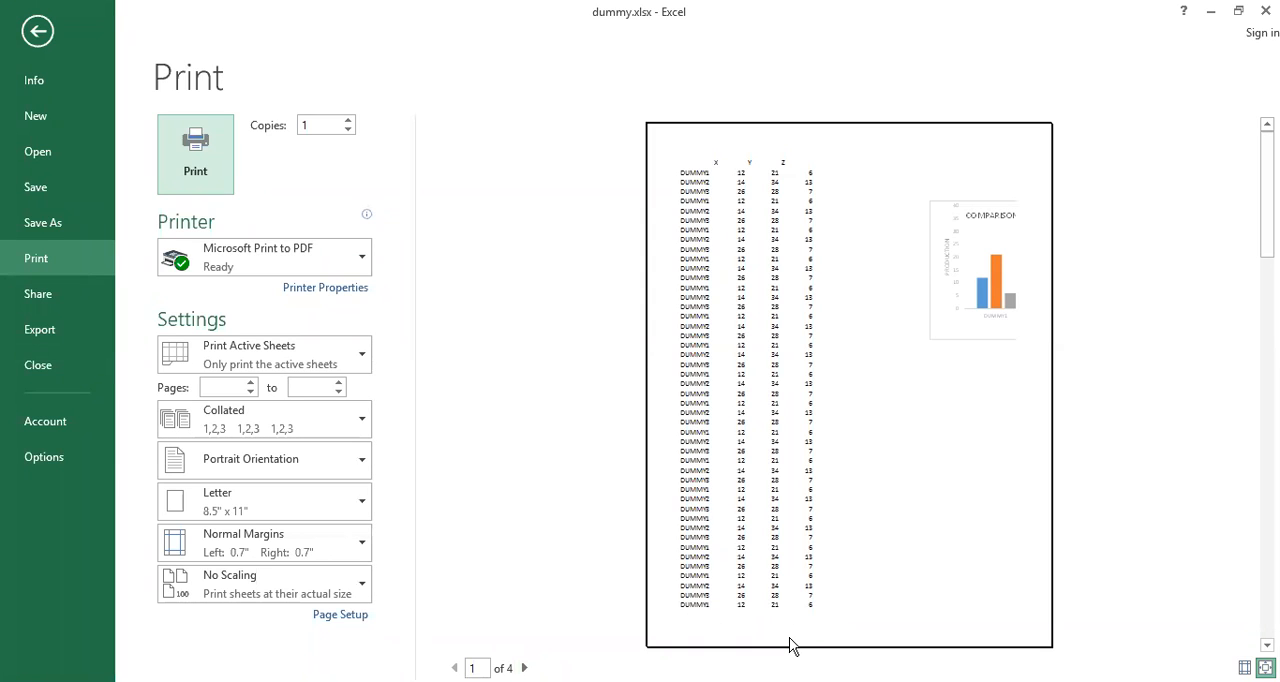
{"action": "left_click", "coordinate": [524, 668]}
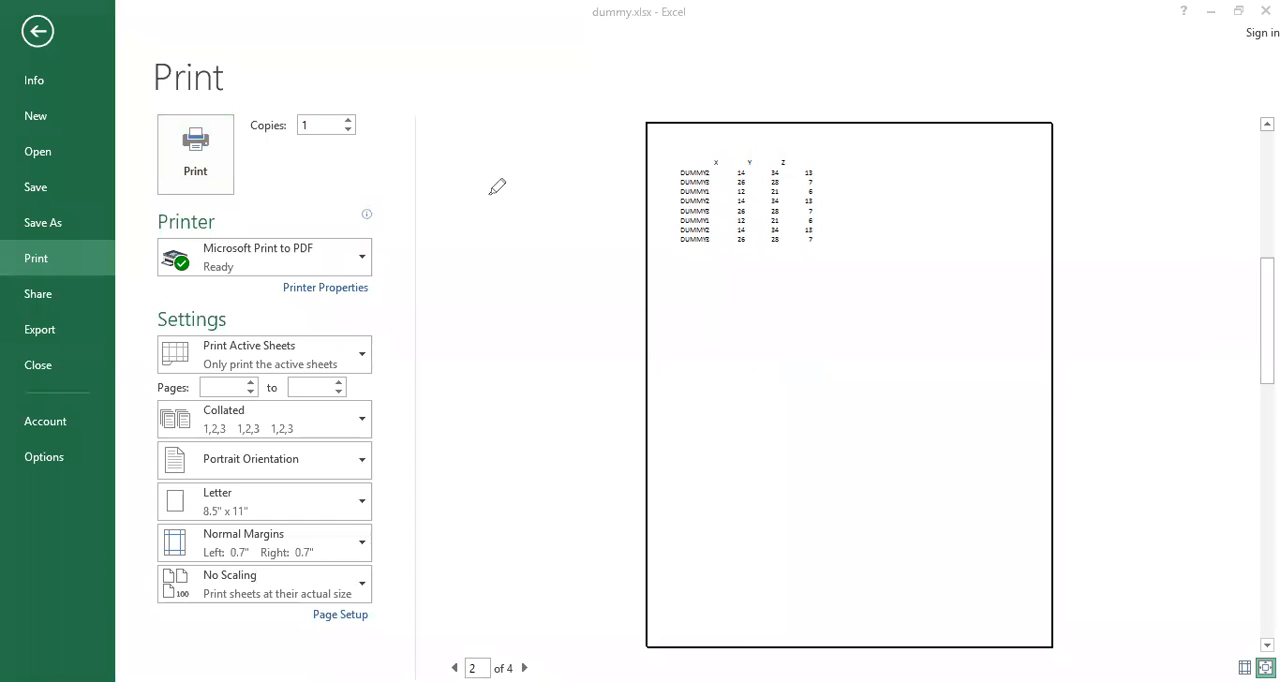
{"action": "mouse_move", "coordinate": [489, 190]}
{"action": "left_mouse_down"}
{"action": "mouse_move", "coordinate": [489, 351]}
{"action": "mouse_move", "coordinate": [657, 340]}
{"action": "mouse_move", "coordinate": [652, 186]}
{"action": "left_mouse_up"}
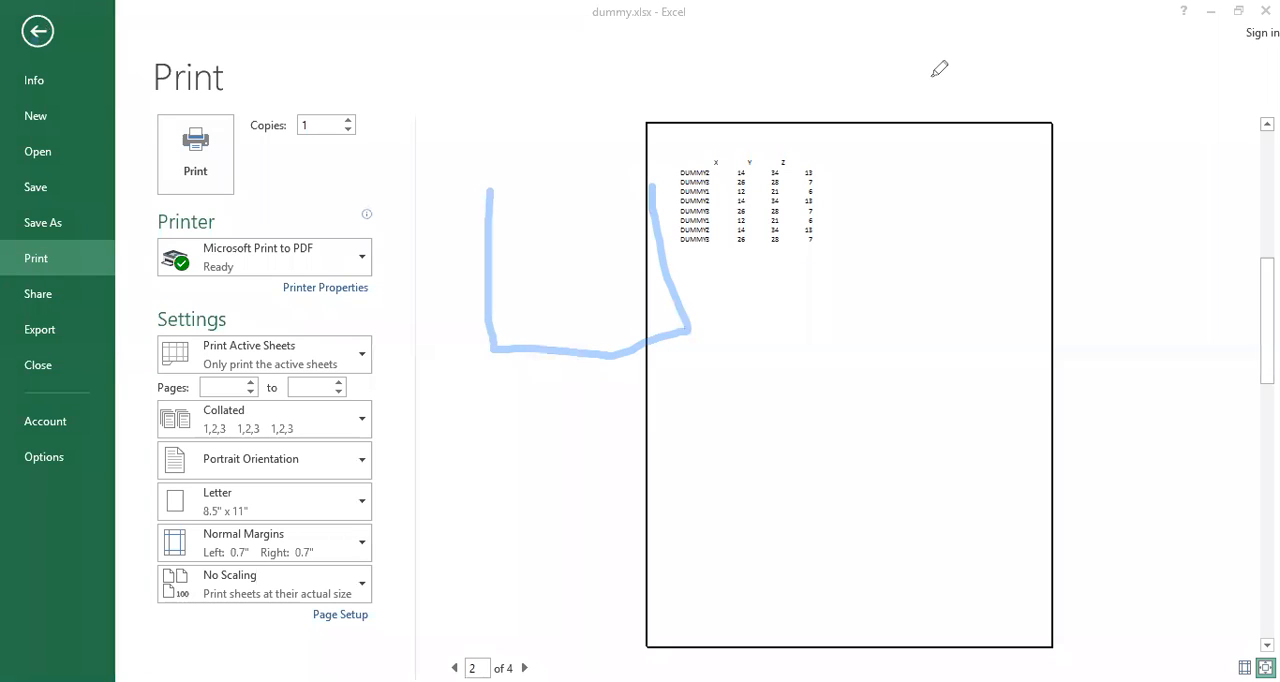
{"action": "left_click", "coordinate": [38, 33]}
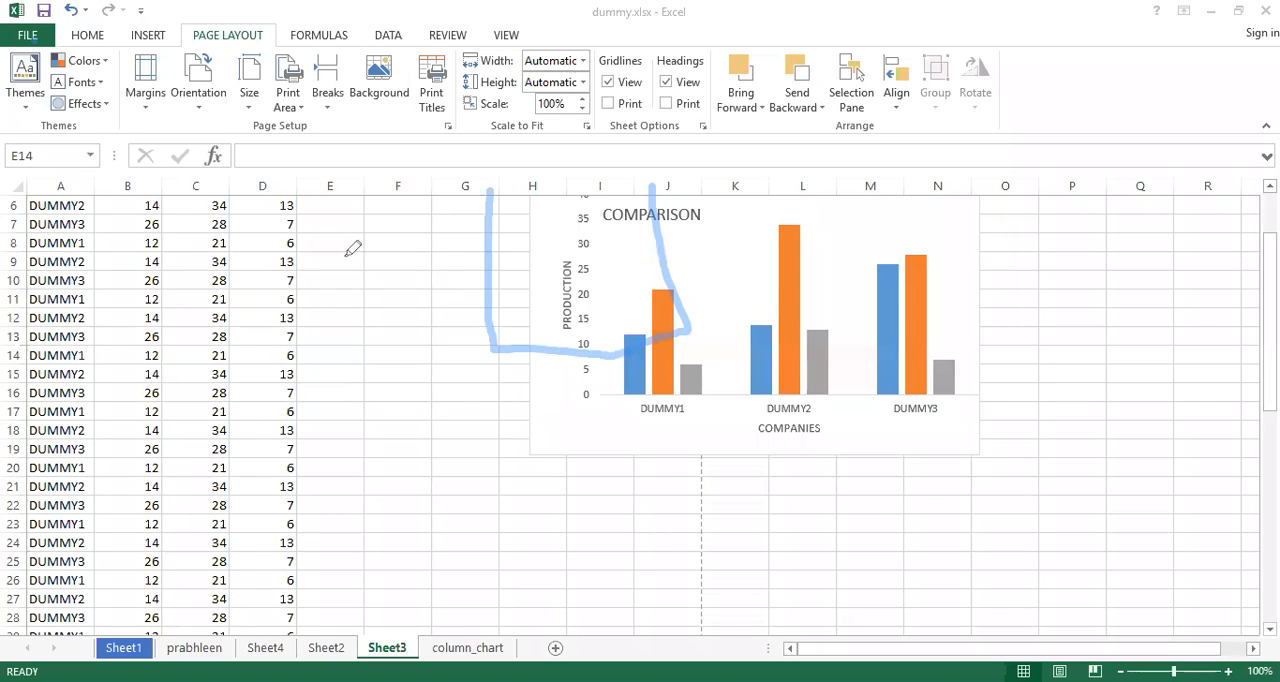
Examine the page areas above and below the horizontal dashed page break in the data rows
{"action": "left_click_drag", "start_coordinate": [360, 328], "coordinate": [357, 355]}
{"action": "key", "text": "Escape"}
{"action": "left_click_drag", "start_coordinate": [1270, 325], "coordinate": [1270, 426]}
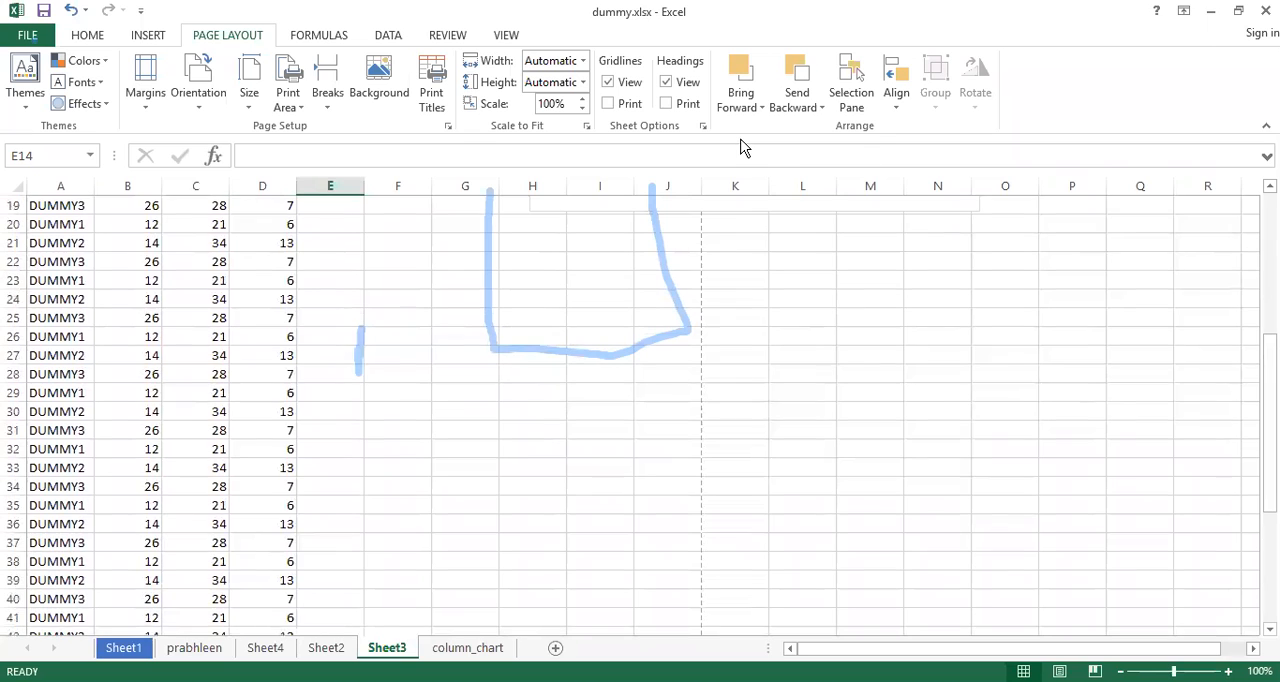
{"action": "left_click", "coordinate": [741, 140]}
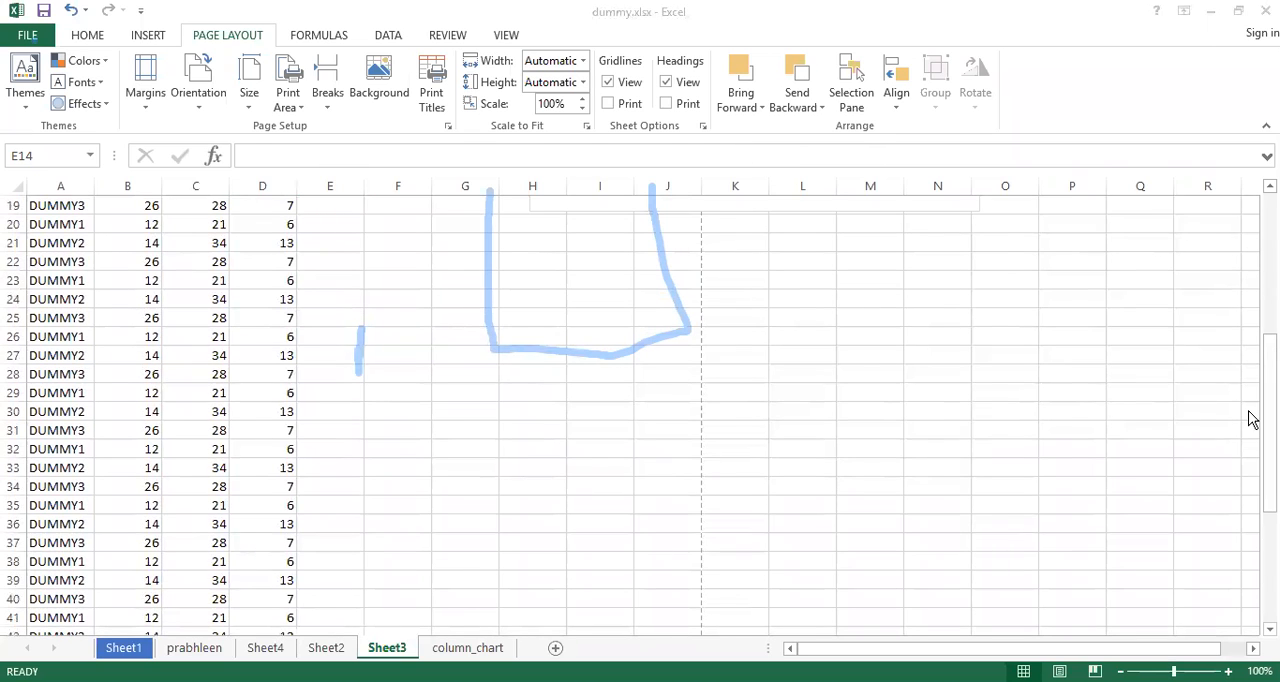
{"action": "left_click_drag", "start_coordinate": [1270, 424], "coordinate": [1270, 531]}
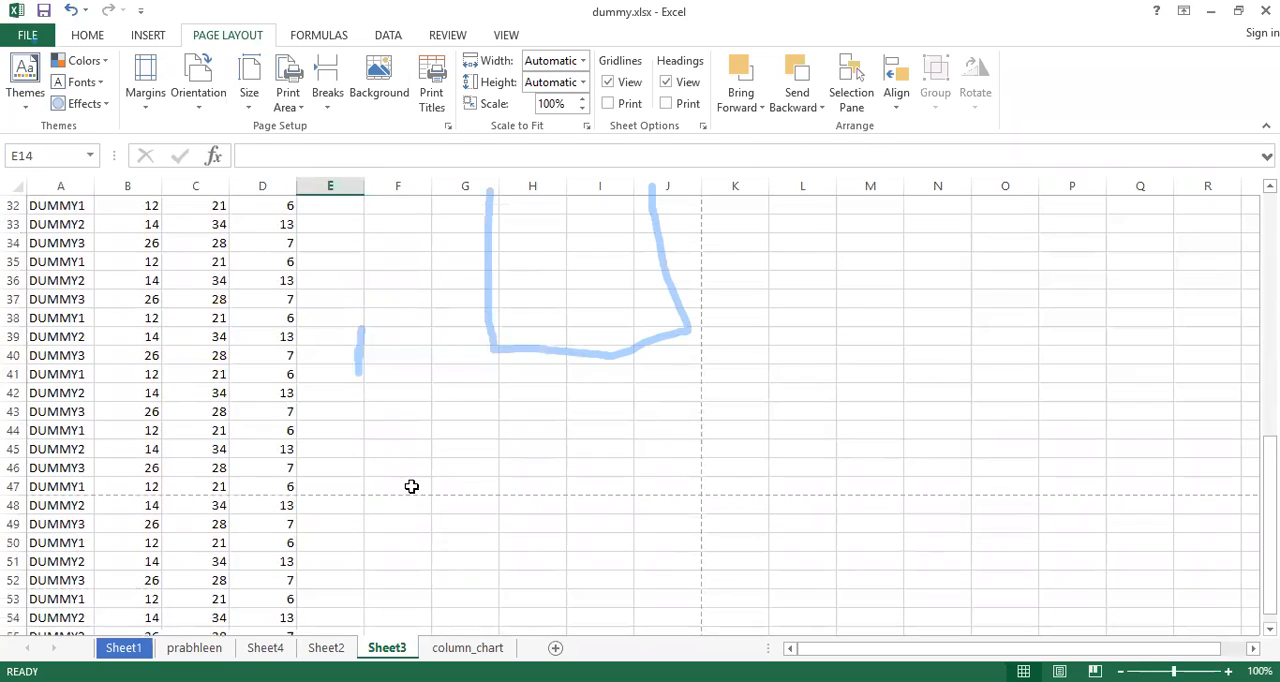
{"action": "left_click", "coordinate": [569, 217]}
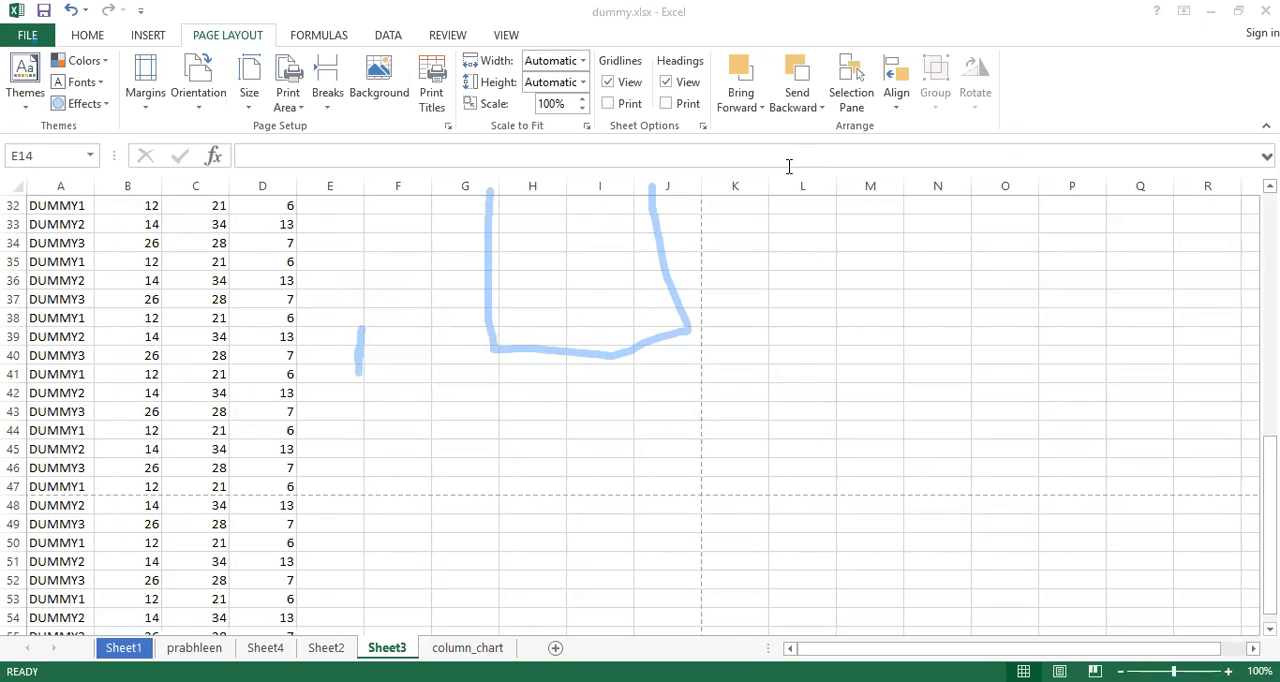
{"action": "mouse_move", "coordinate": [348, 532]}
{"action": "left_mouse_down"}
{"action": "mouse_move", "coordinate": [360, 524]}
{"action": "mouse_move", "coordinate": [360, 562]}
{"action": "mouse_move", "coordinate": [393, 565]}
{"action": "left_mouse_up"}
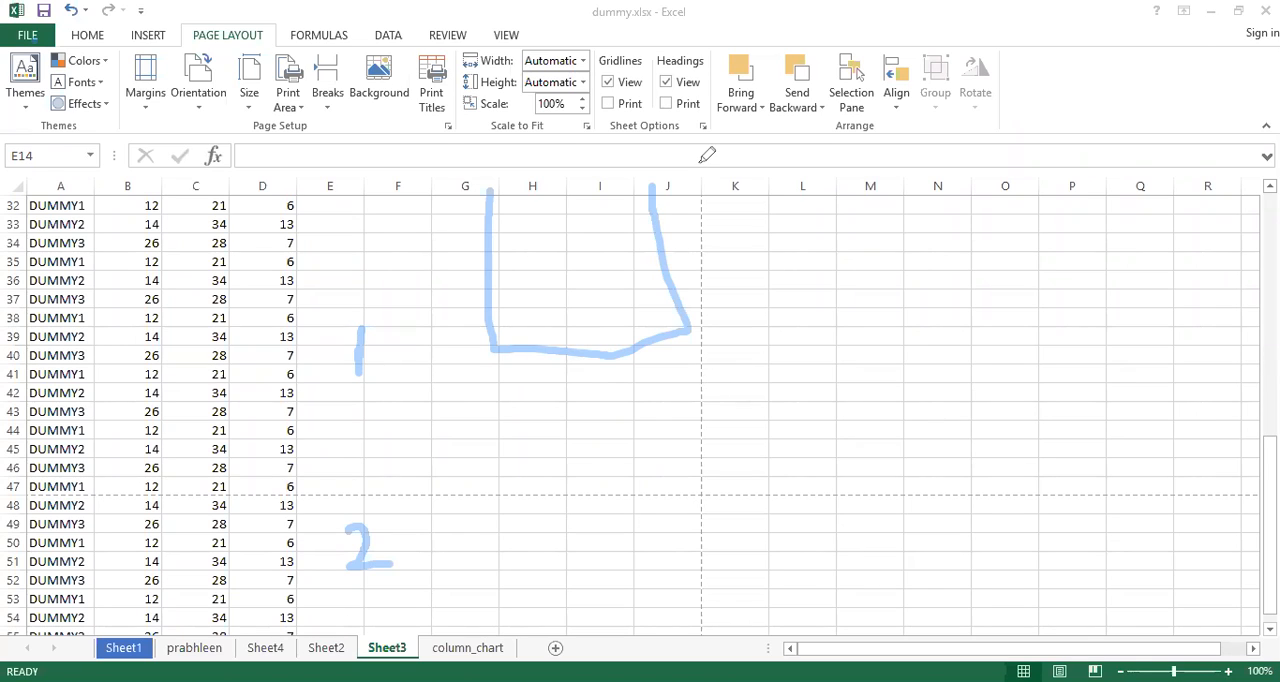
{"action": "key", "text": "Escape"}
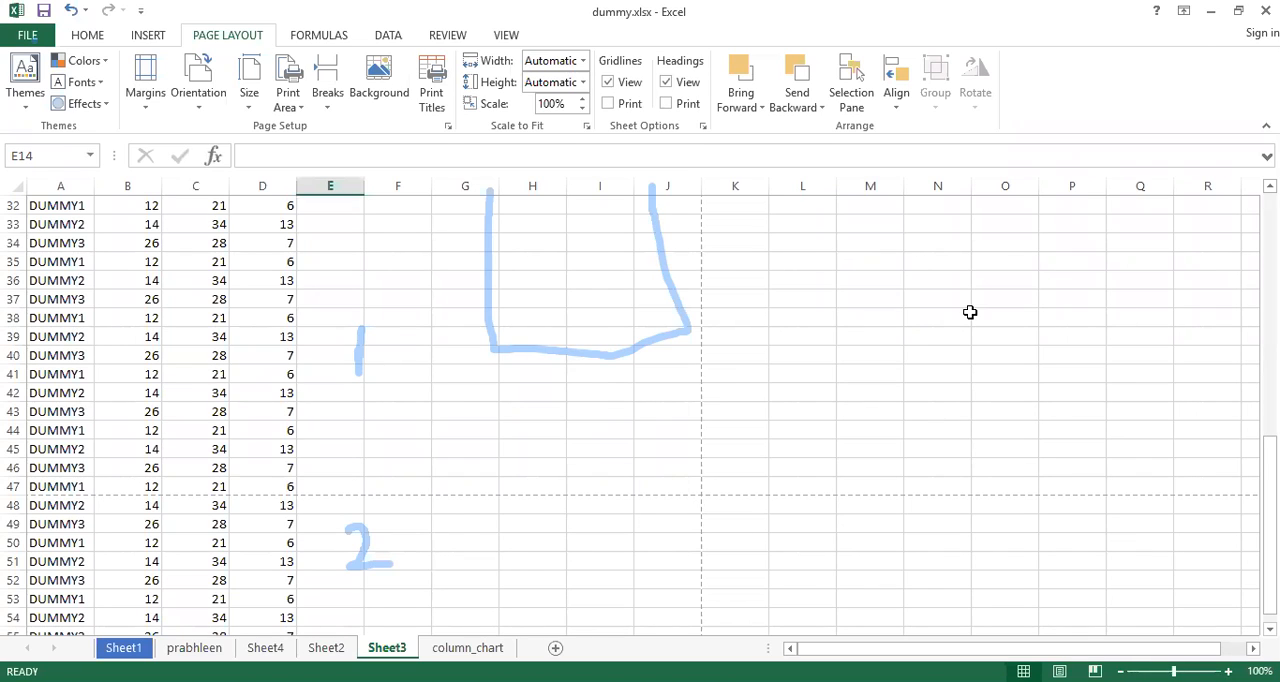
Examine where the vertical and horizontal dashed page breaks divide the comparison chart and the data rows
{"action": "left_click_drag", "start_coordinate": [941, 648], "coordinate": [968, 647]}
{"action": "scroll", "coordinate": [814, 357], "scroll_direction": "up", "scroll_amount": 7}
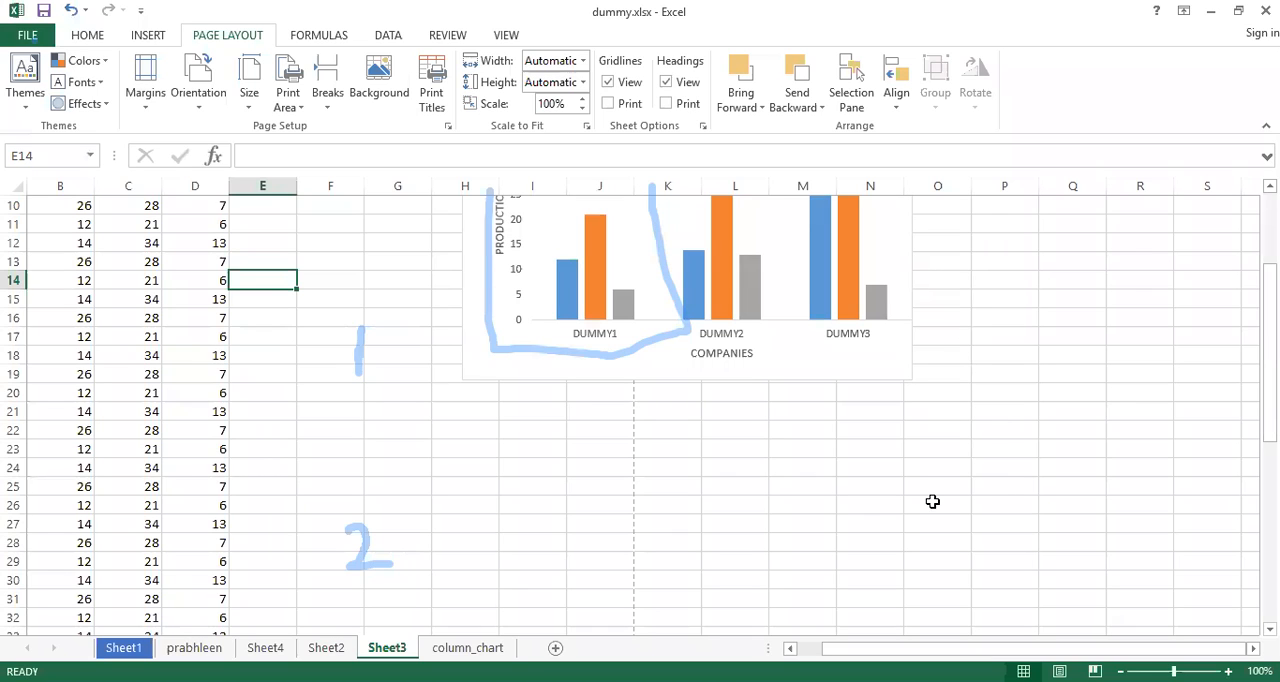
{"action": "left_click_drag", "start_coordinate": [1269, 300], "coordinate": [1269, 480]}
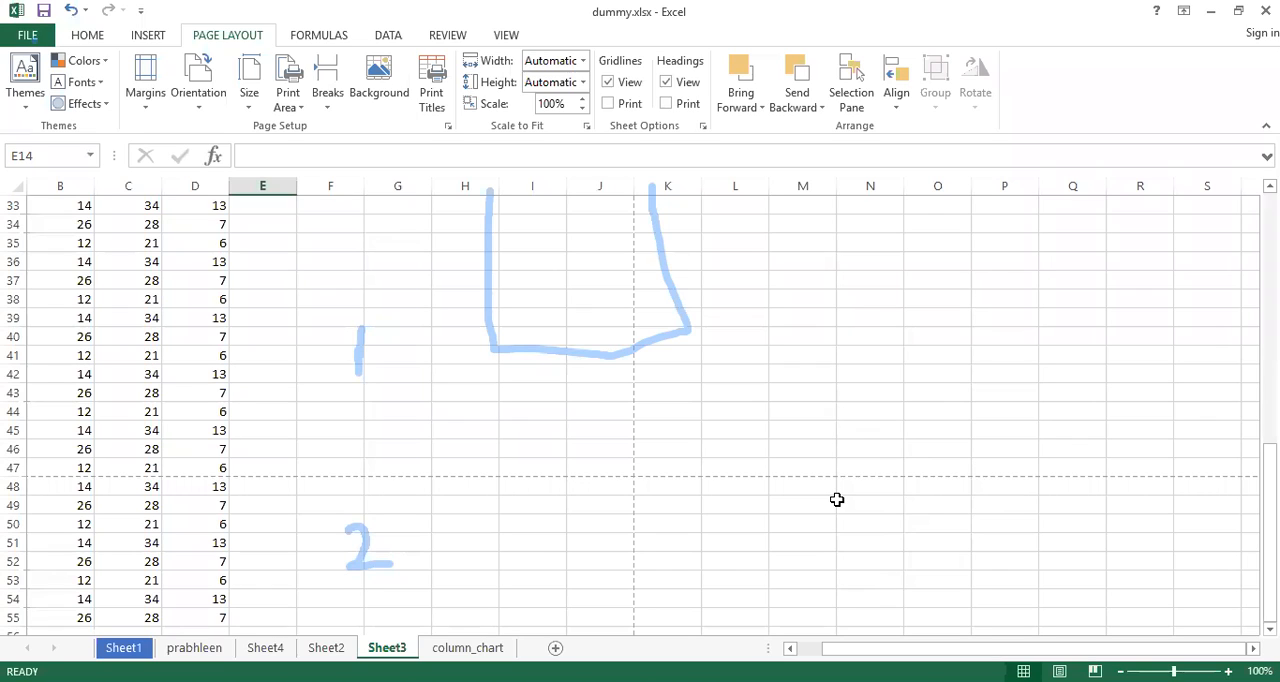
{"action": "left_click", "coordinate": [840, 140]}
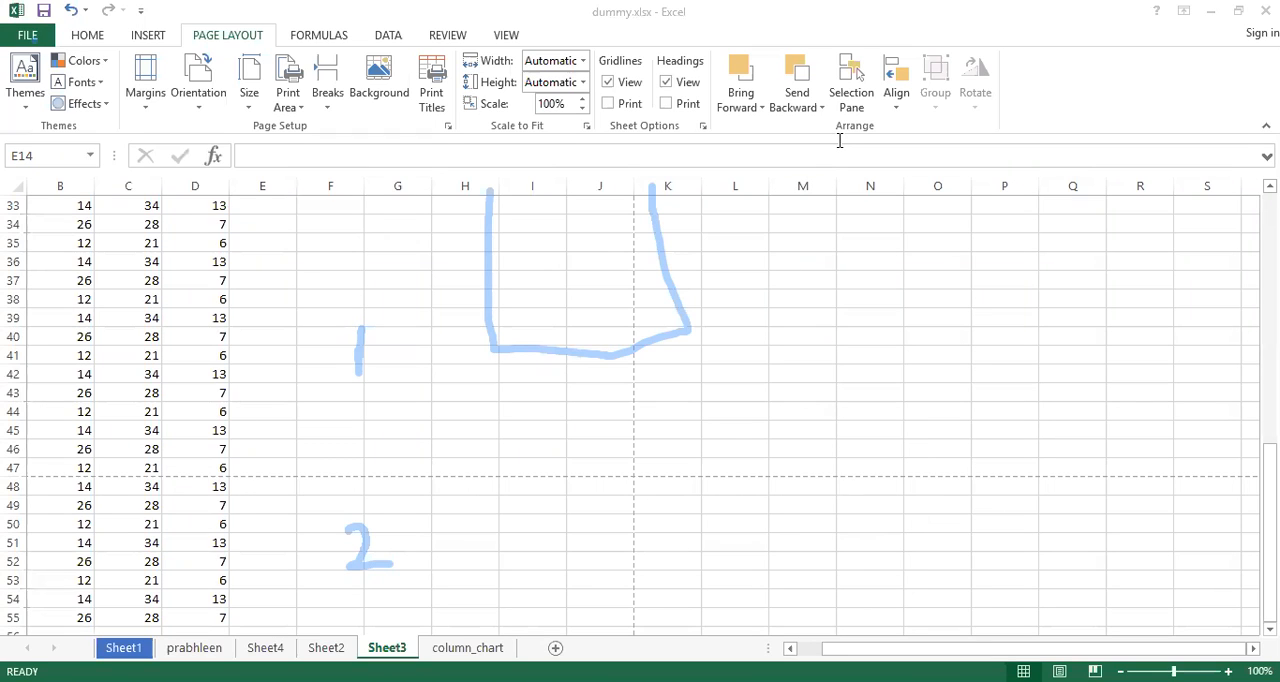
{"action": "left_click", "coordinate": [840, 140]}
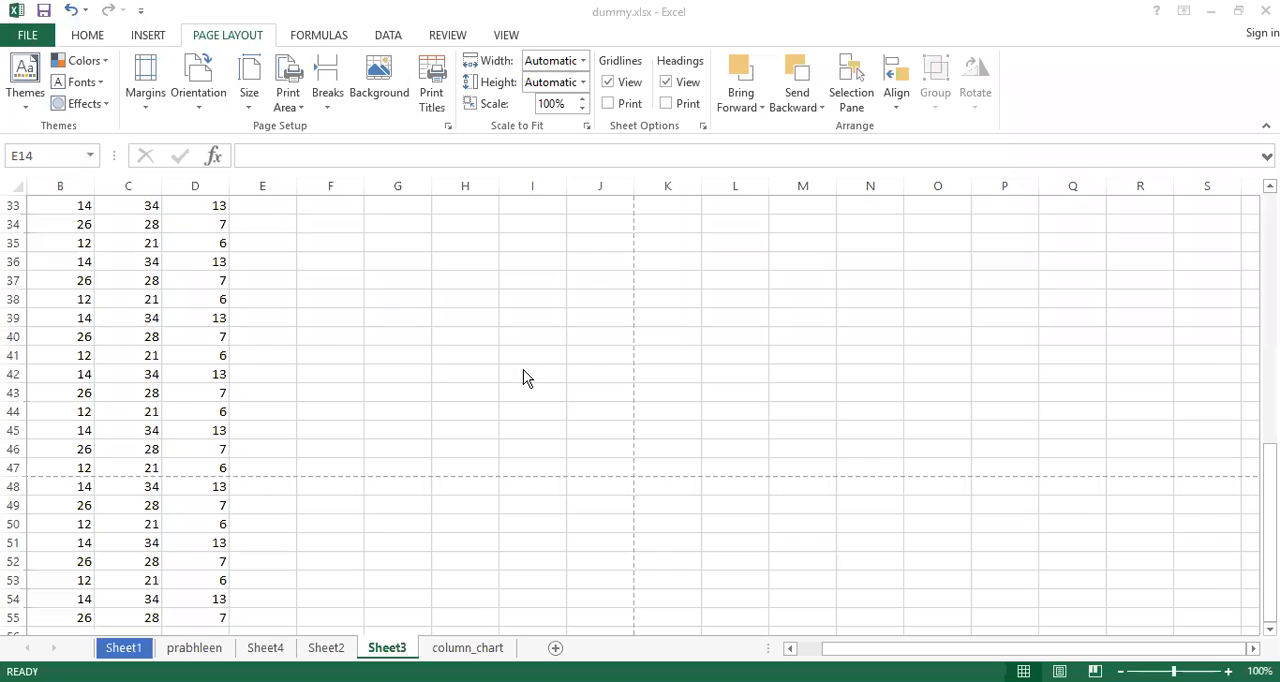
Preview the printout at actual size, page through all its pages, and return to the worksheet
{"action": "left_click", "coordinate": [366, 291]}
{"action": "left_click", "coordinate": [478, 210]}
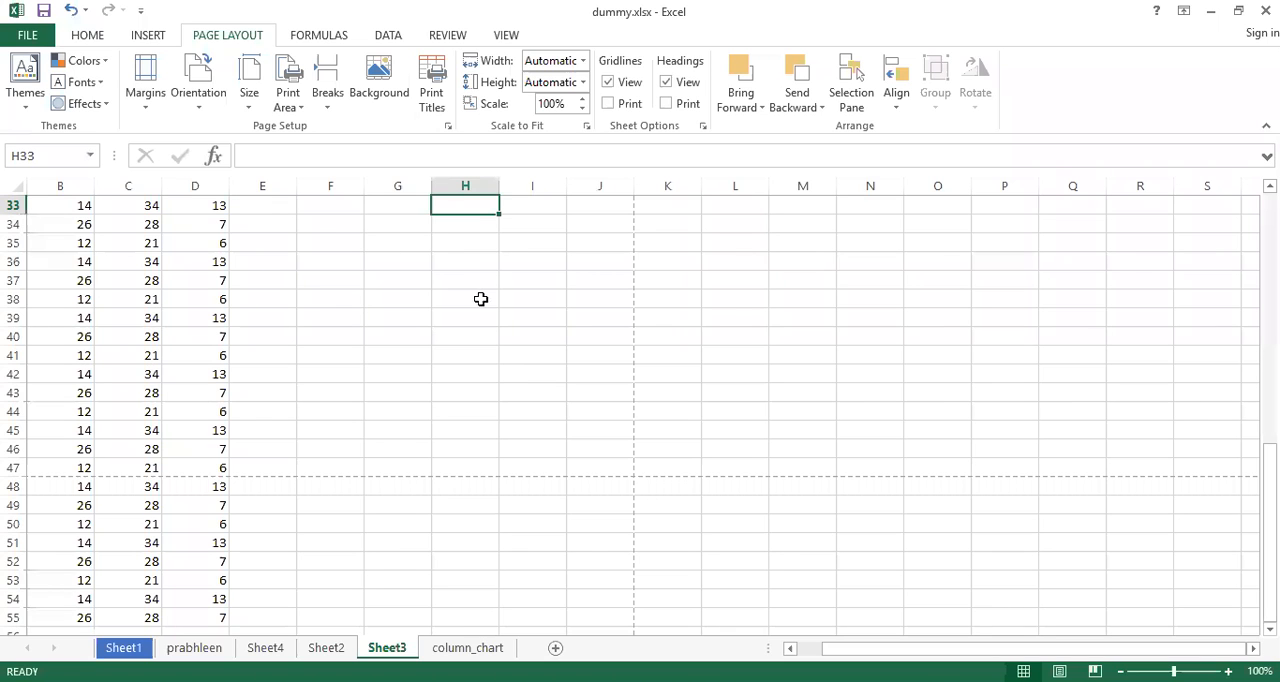
{"action": "left_click", "coordinate": [480, 302]}
{"action": "key", "text": "ctrl+p"}
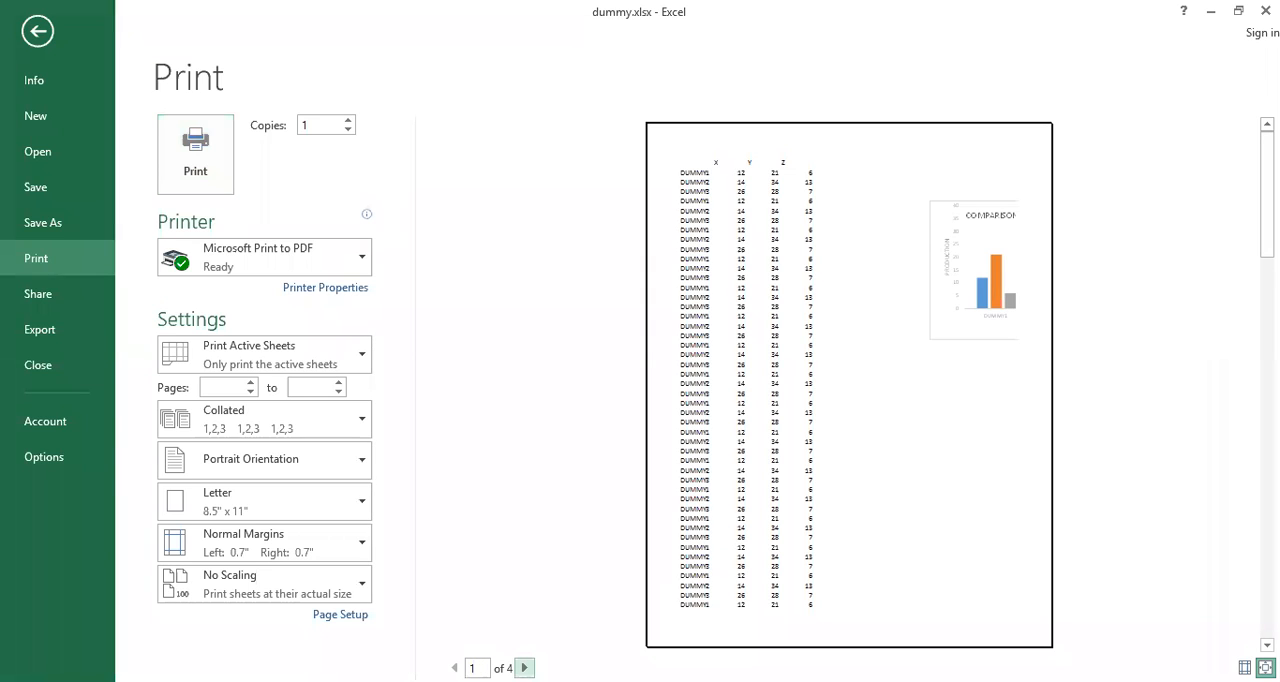
{"action": "left_click", "coordinate": [524, 667]}
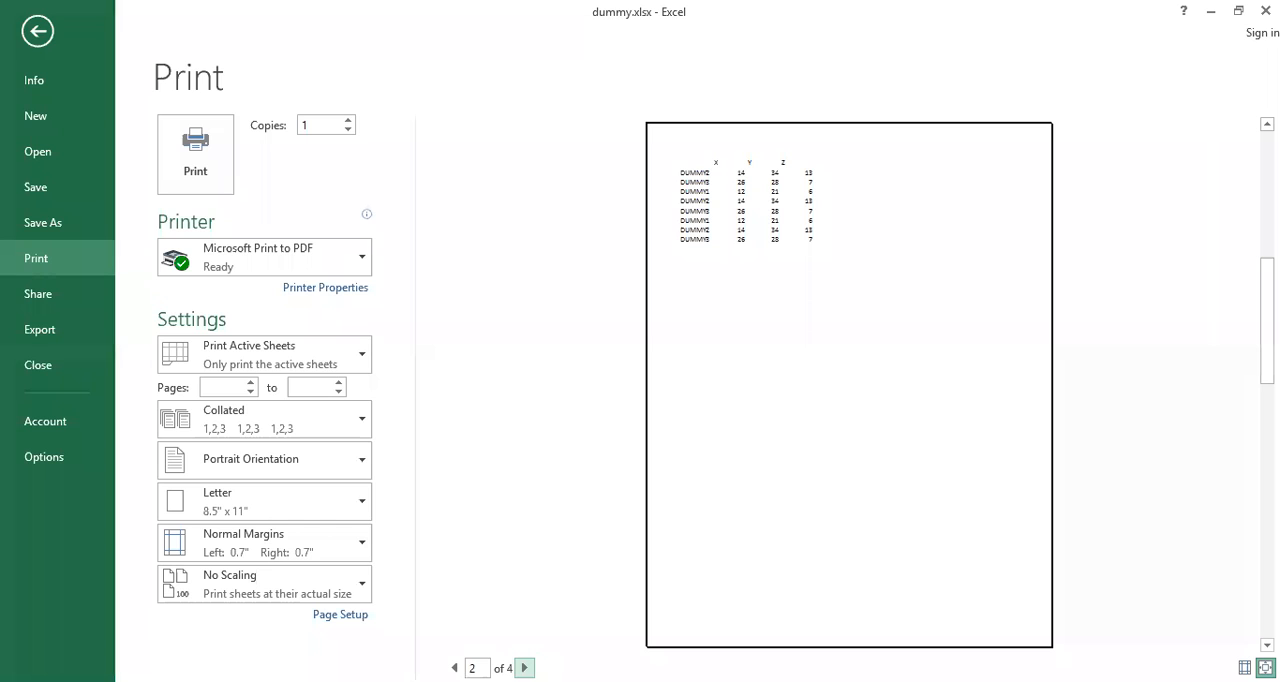
{"action": "left_click", "coordinate": [524, 667]}
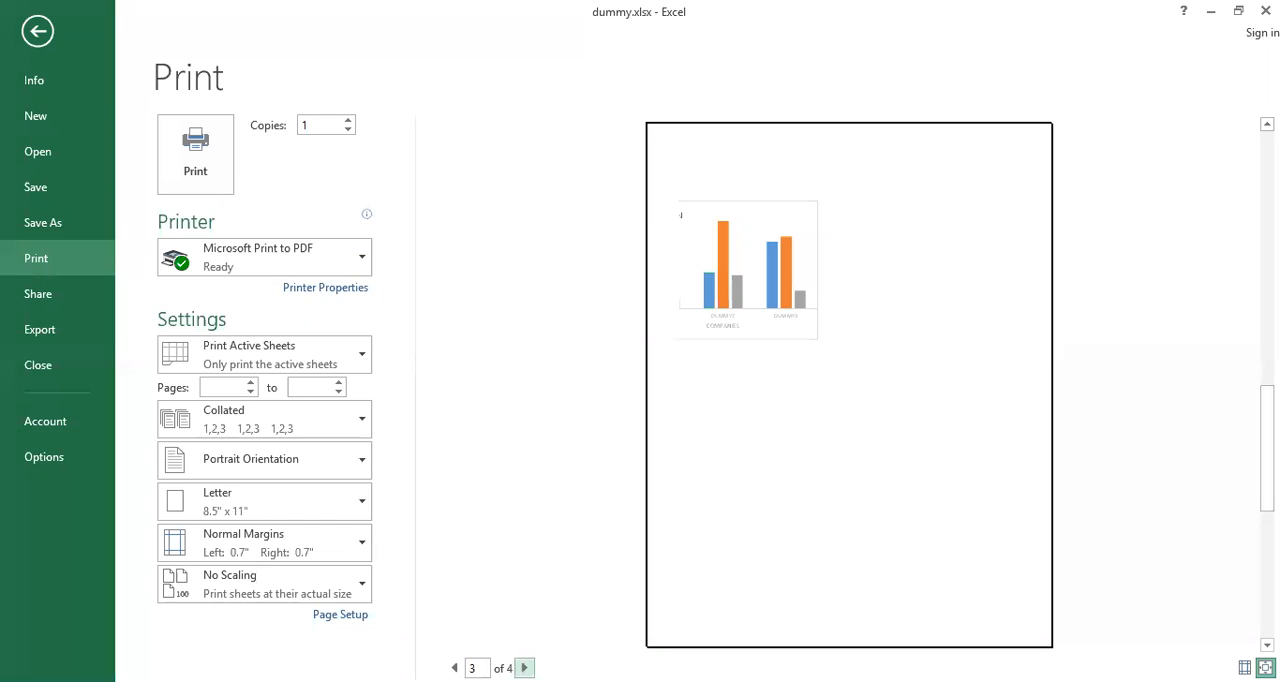
{"action": "left_click", "coordinate": [524, 667]}
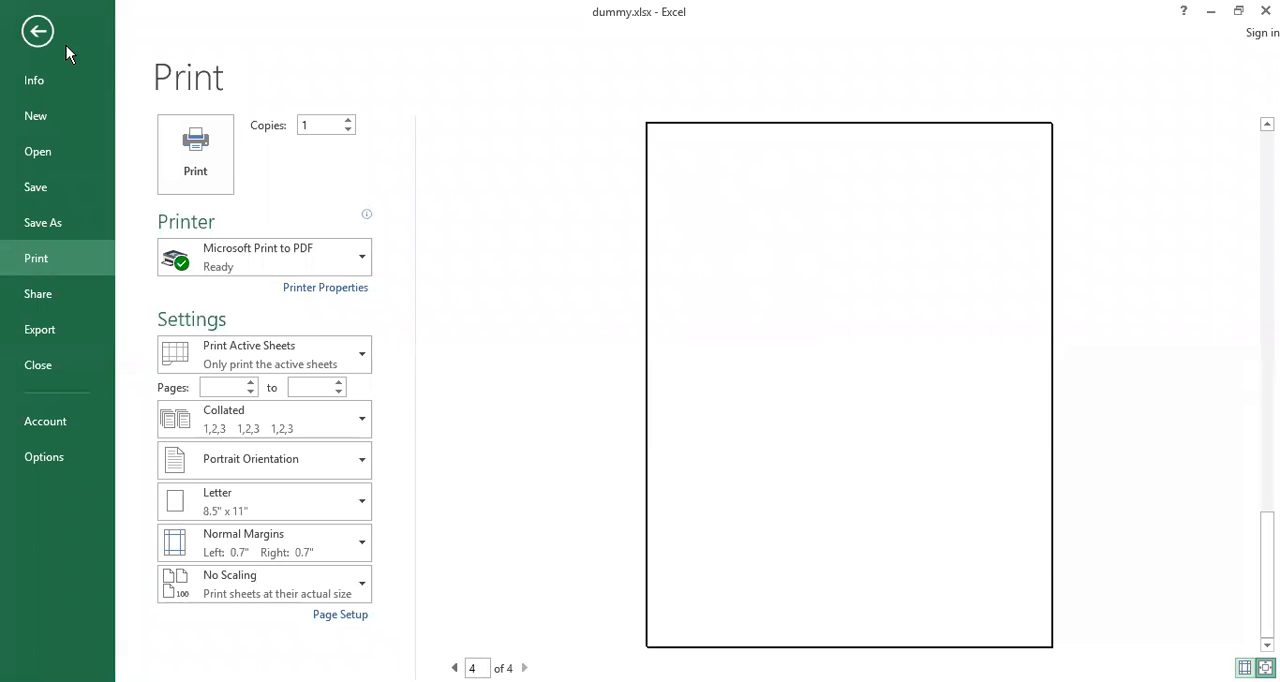
{"action": "left_click", "coordinate": [38, 32]}
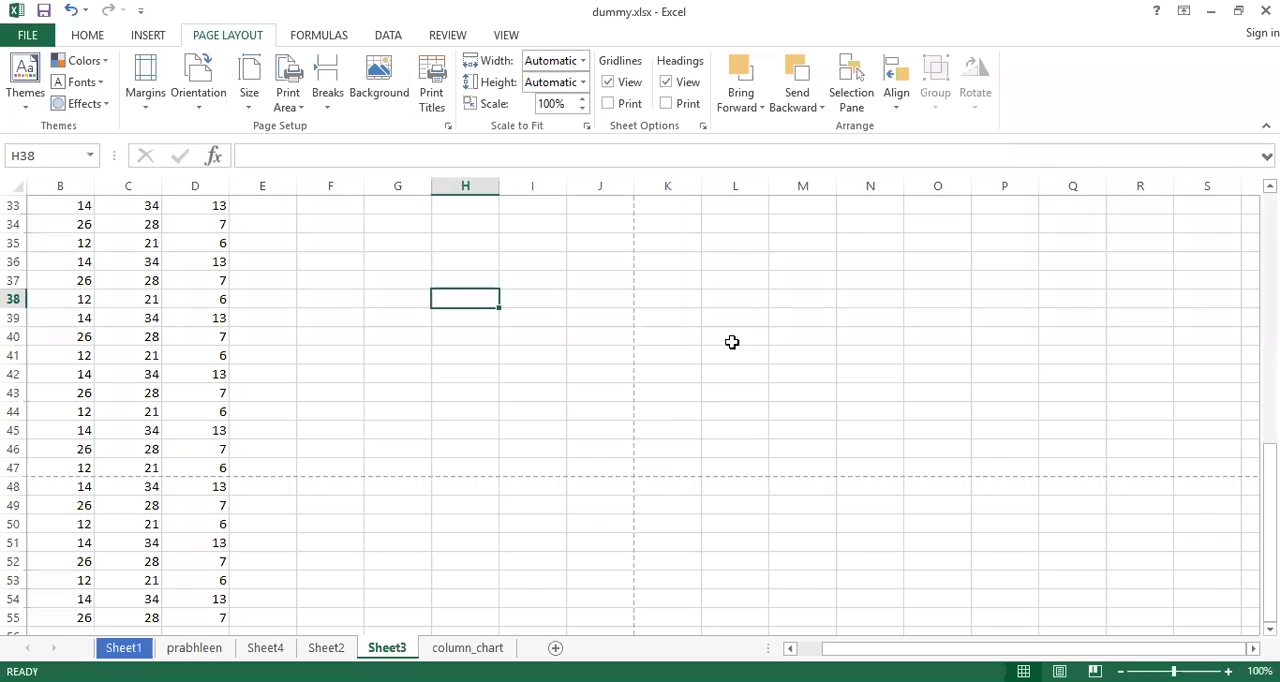
Set the Scale to Fit width to 1 page, then check the result in the print preview and return to the sheet
{"action": "left_click", "coordinate": [584, 64]}
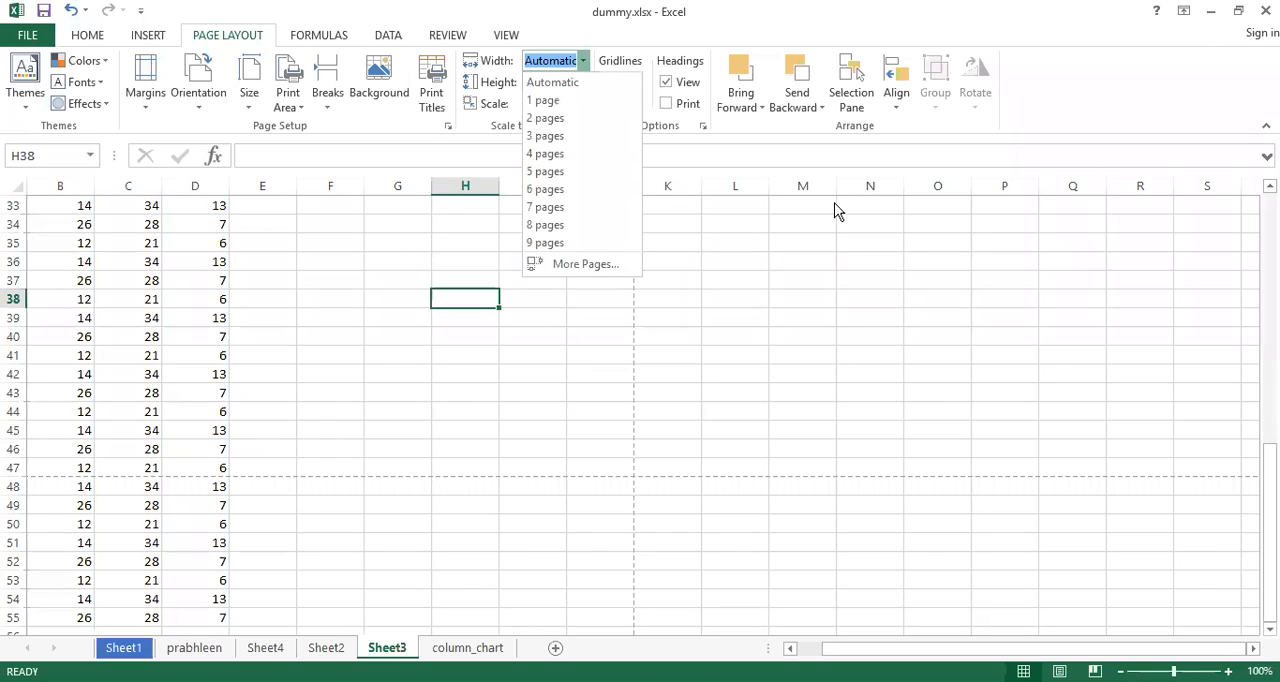
{"action": "left_click", "coordinate": [541, 101]}
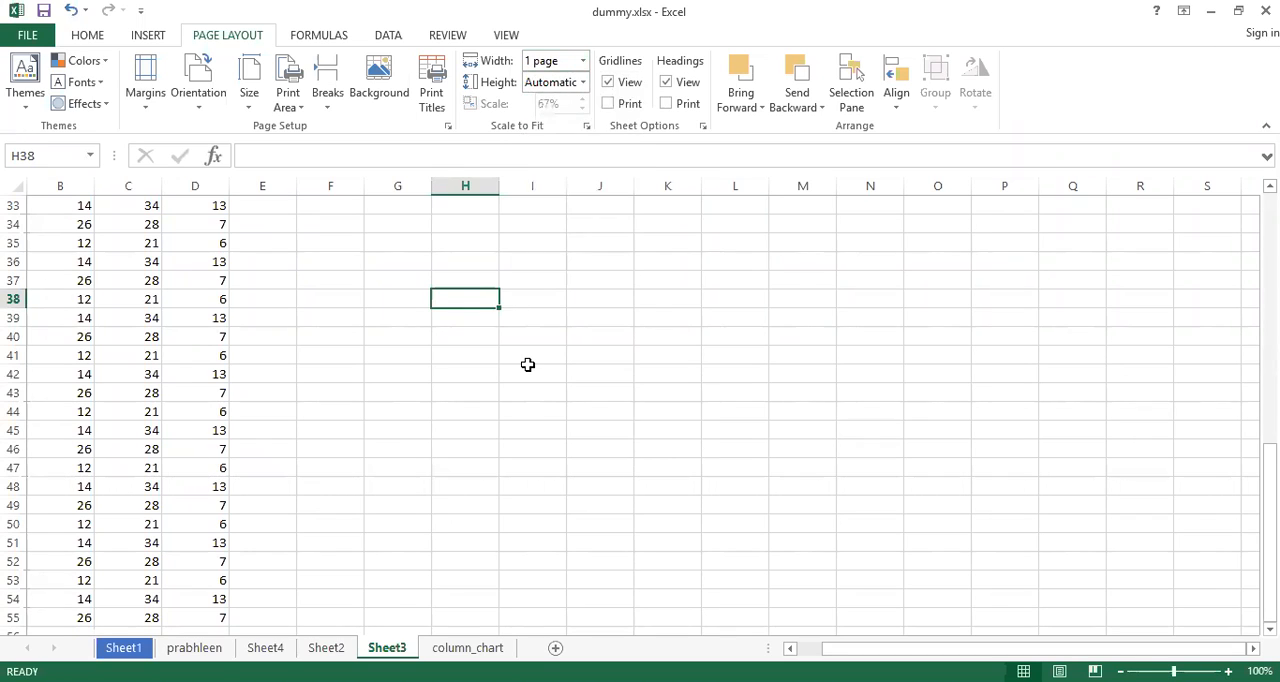
{"action": "left_click_drag", "start_coordinate": [838, 652], "coordinate": [968, 638]}
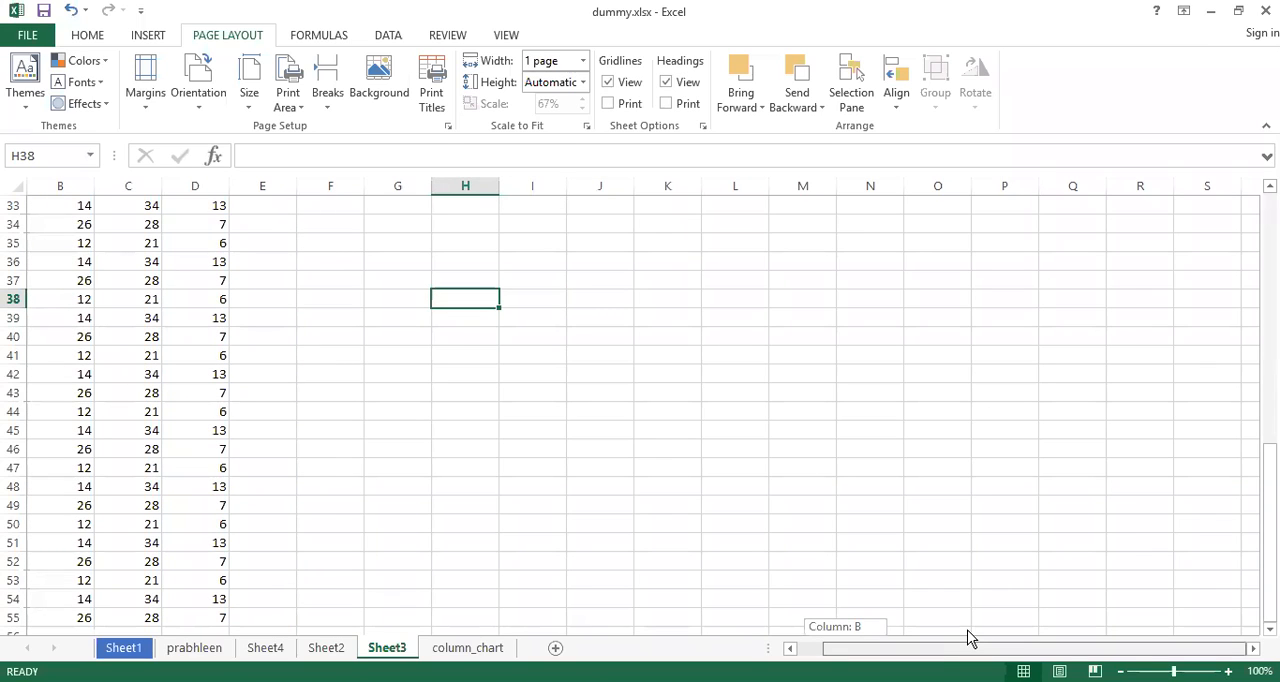
{"action": "left_click_drag", "start_coordinate": [968, 638], "coordinate": [816, 655]}
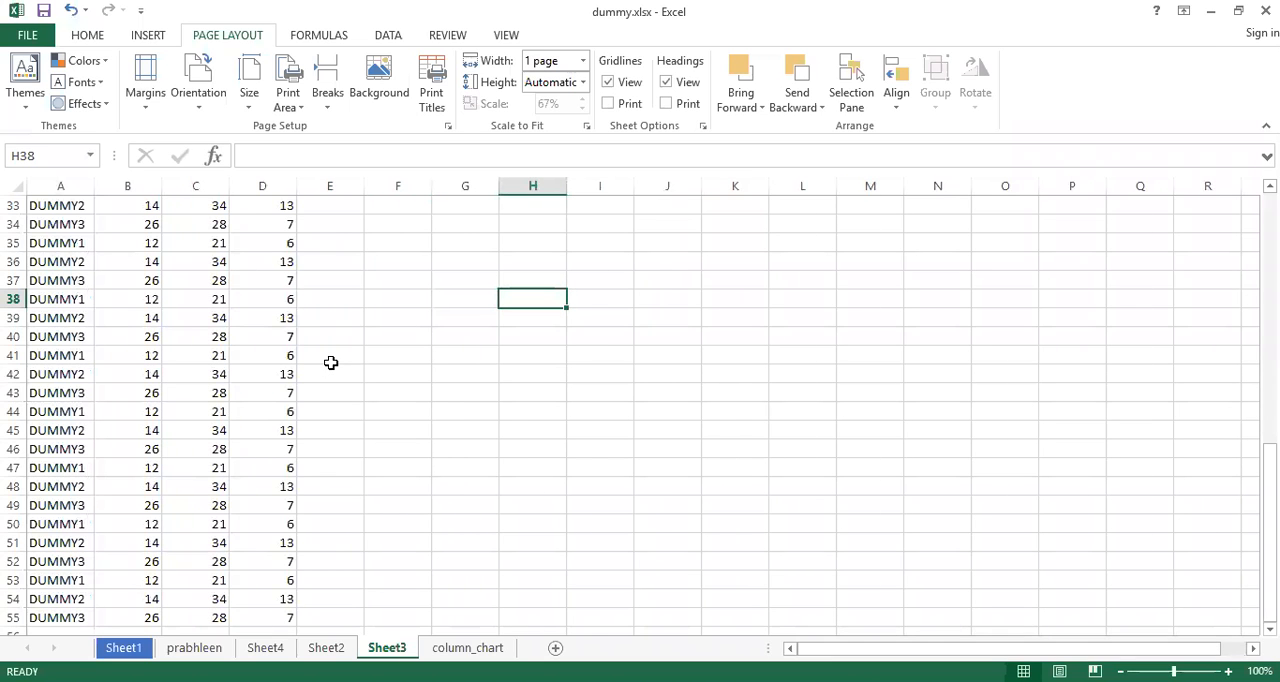
{"action": "key", "text": "ctrl+p"}
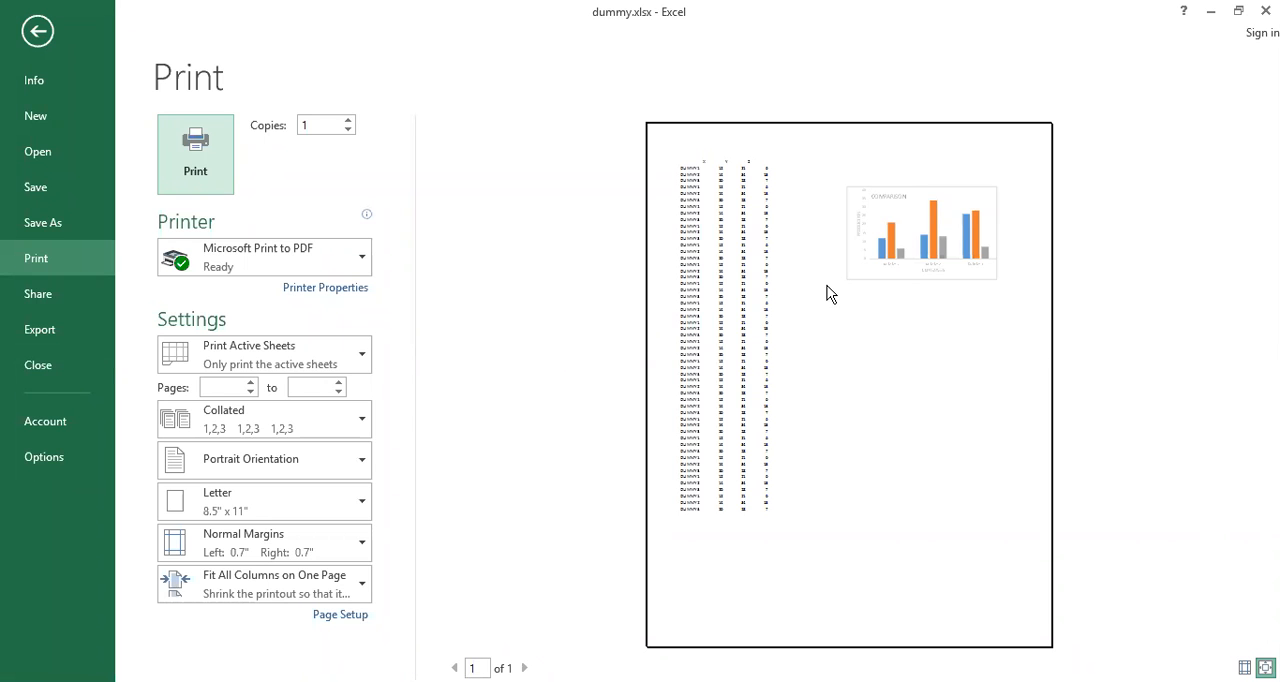
{"action": "key", "text": "Escape"}
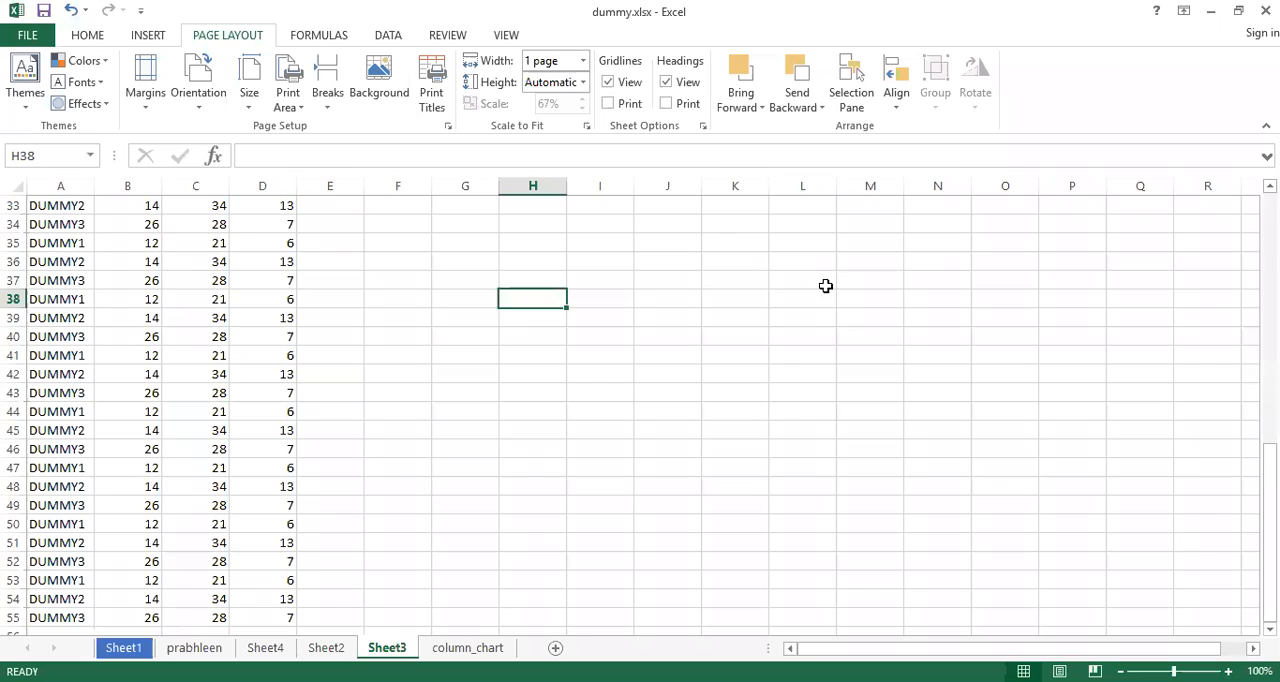
Set the Scale to Fit height to 2 pages
{"action": "left_click", "coordinate": [584, 83]}
{"action": "left_click", "coordinate": [584, 84]}
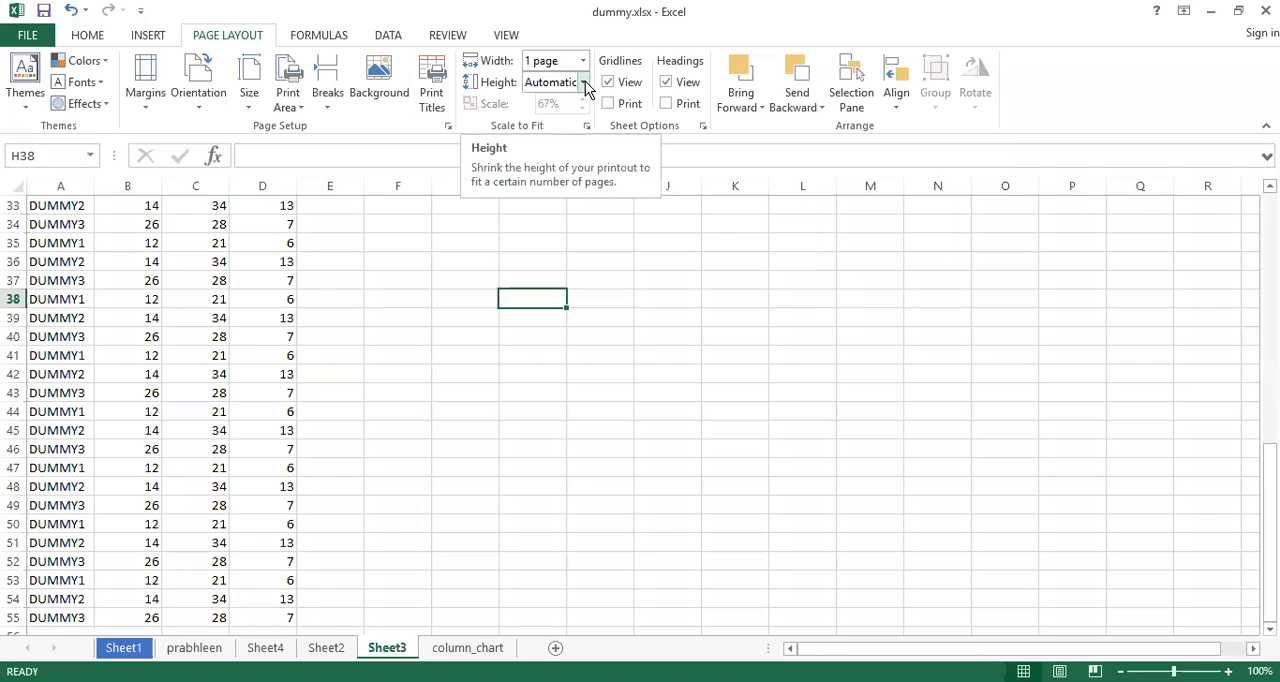
{"action": "left_click", "coordinate": [584, 84]}
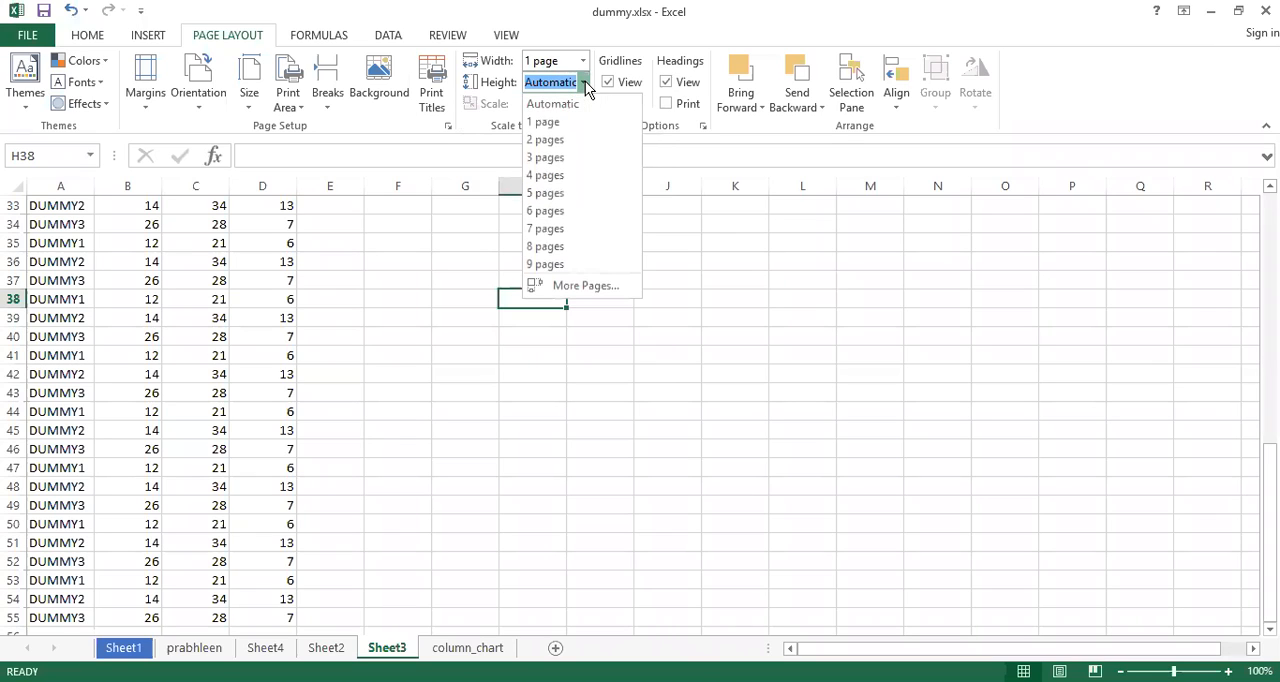
{"action": "left_click", "coordinate": [563, 140]}
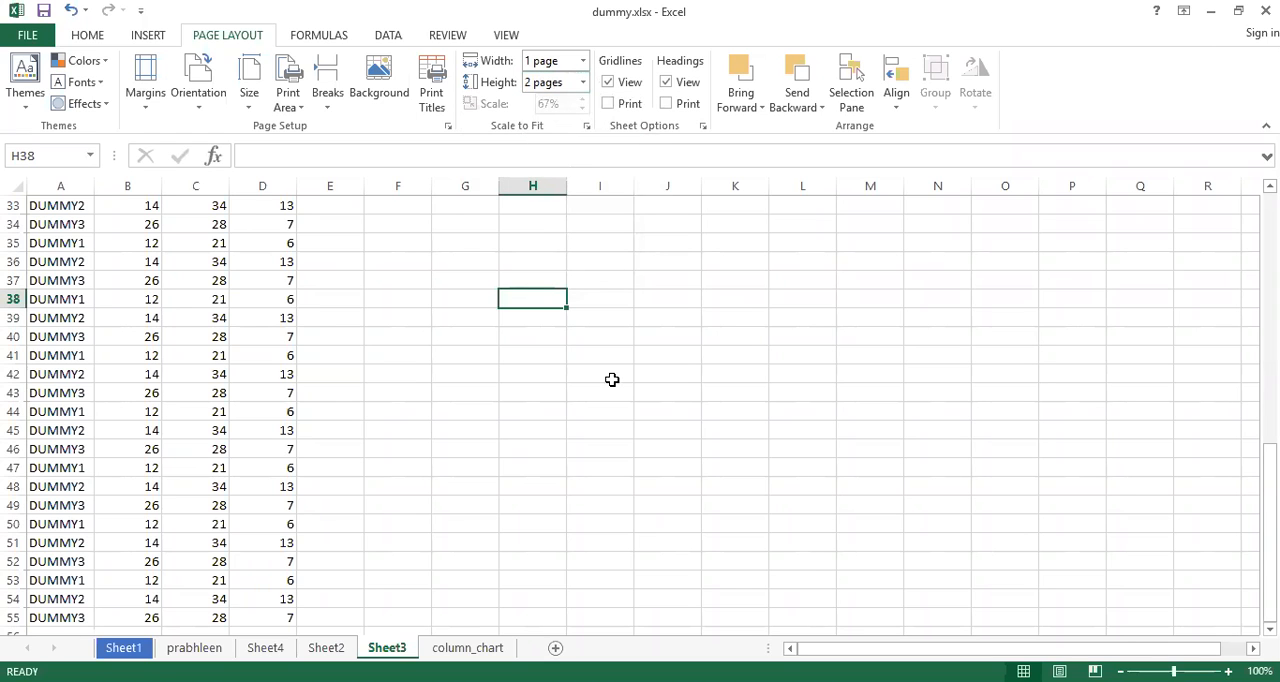
Check the data rows and chart for page breaks, then preview the printout and return to the worksheet
{"action": "scroll", "coordinate": [612, 380], "scroll_direction": "down", "scroll_amount": 2}
{"action": "scroll", "coordinate": [612, 380], "scroll_direction": "down", "scroll_amount": 4}
{"action": "scroll", "coordinate": [612, 380], "scroll_direction": "up", "scroll_amount": 11}
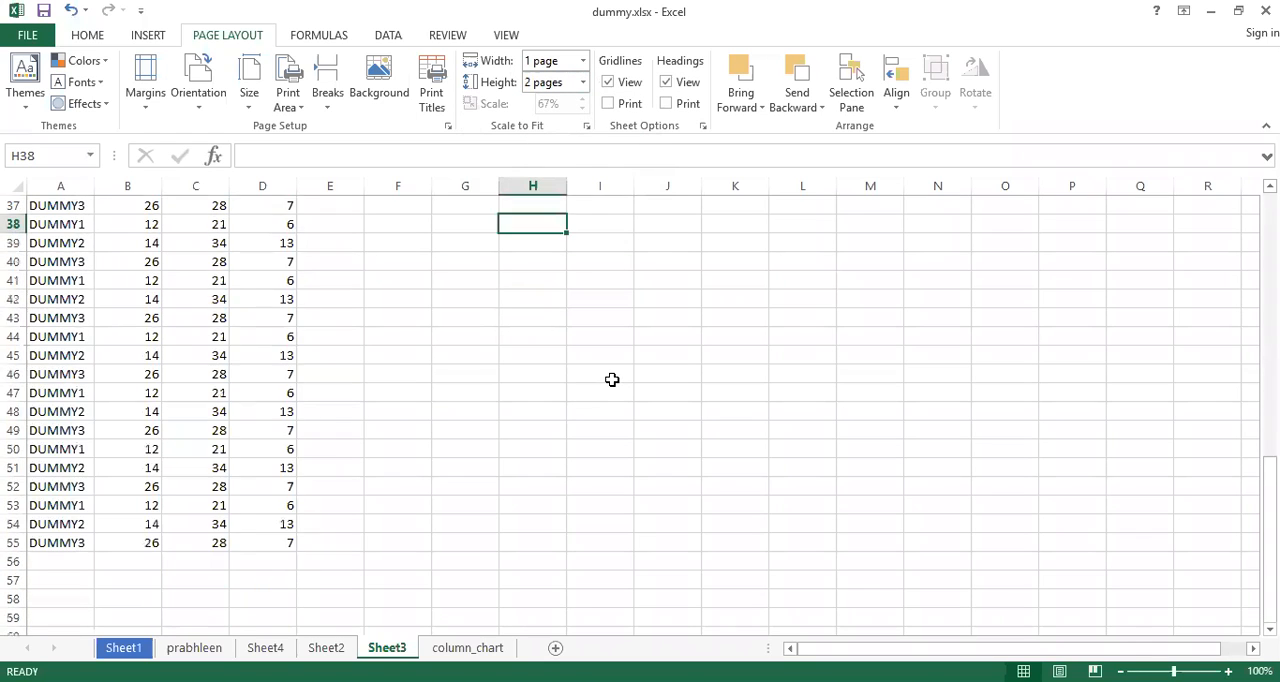
{"action": "scroll", "coordinate": [612, 380], "scroll_direction": "up", "scroll_amount": 6}
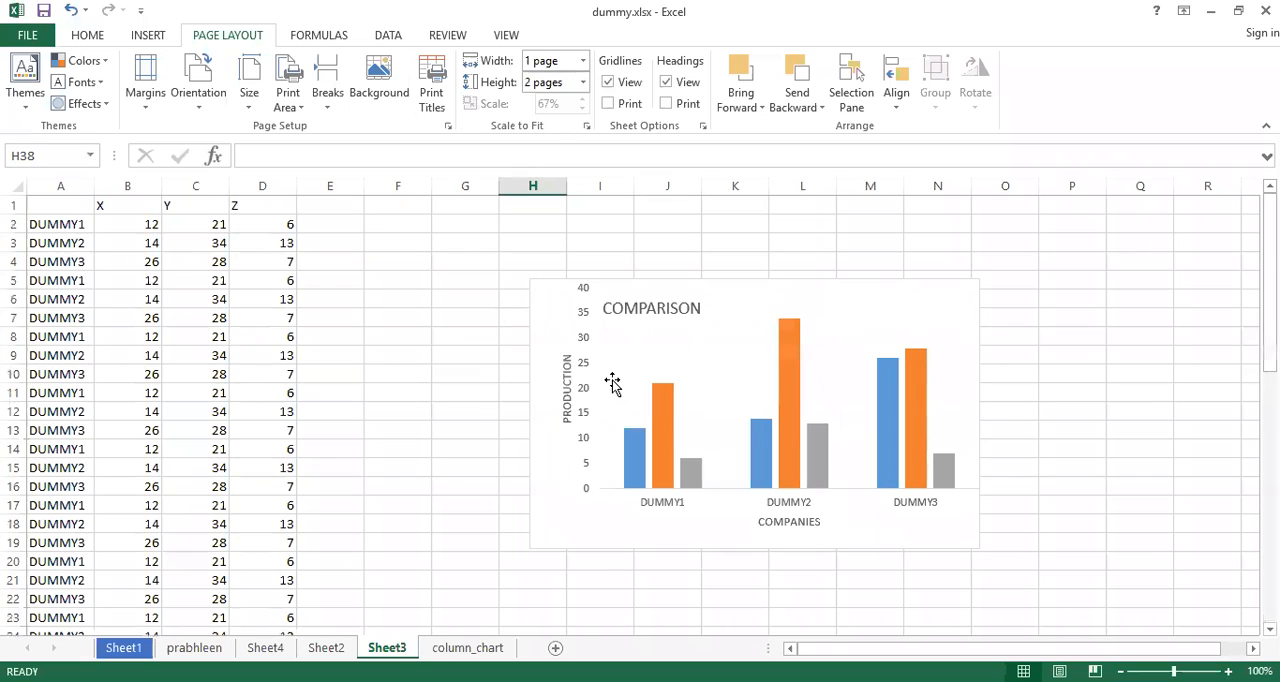
{"action": "key", "text": "ctrl+p"}
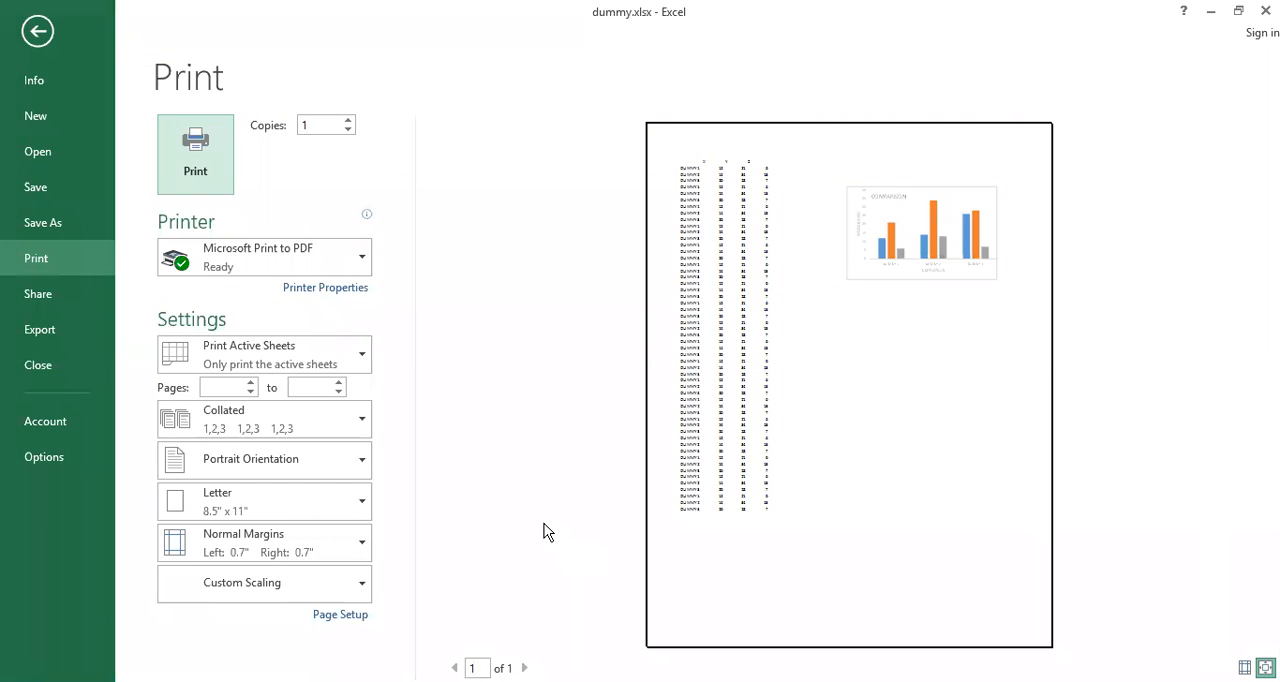
{"action": "key", "text": "Escape"}
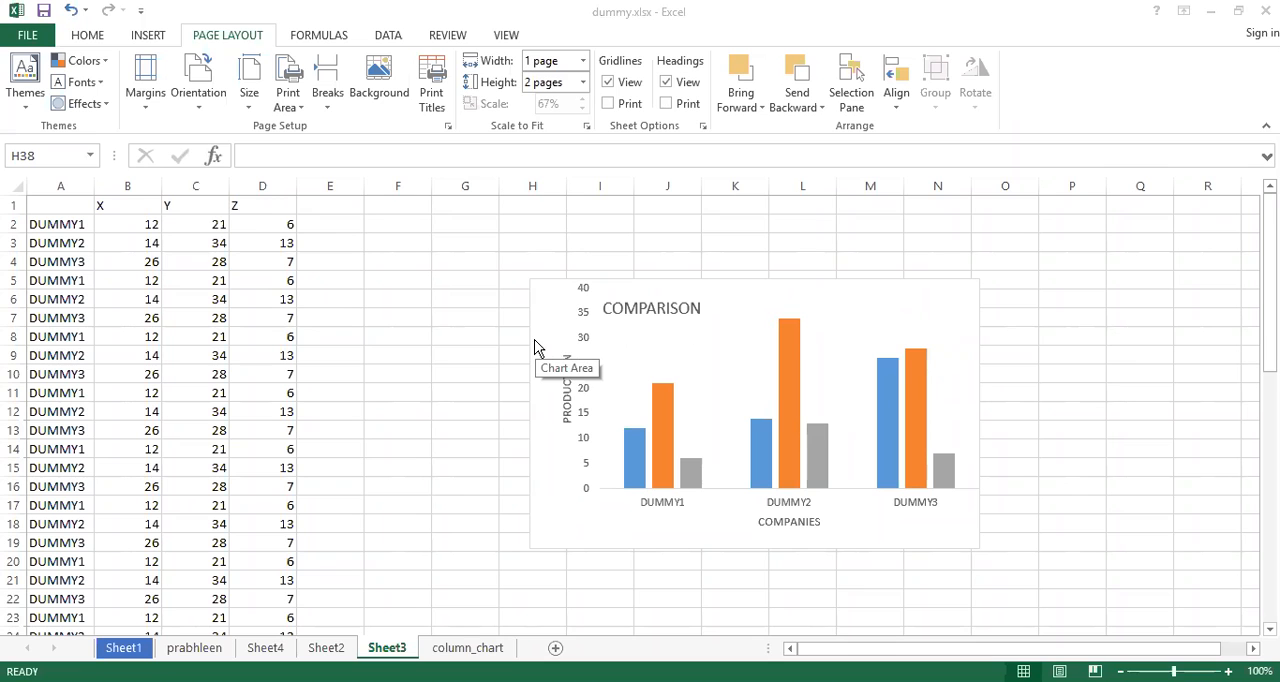
Copy the data rows A7:D55 and paste them directly below the existing data, starting at cell A56
{"action": "scroll", "coordinate": [534, 347], "scroll_direction": "down", "scroll_amount": 18}
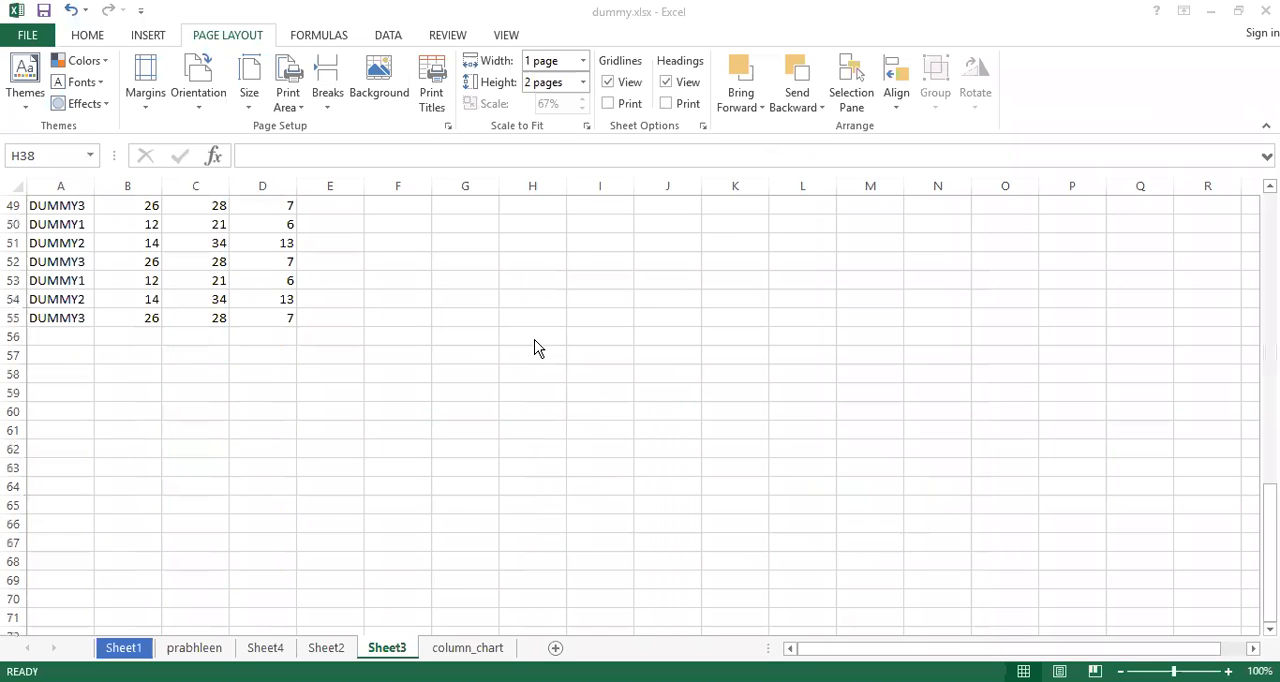
{"action": "scroll", "coordinate": [534, 347], "scroll_direction": "up", "scroll_amount": 14}
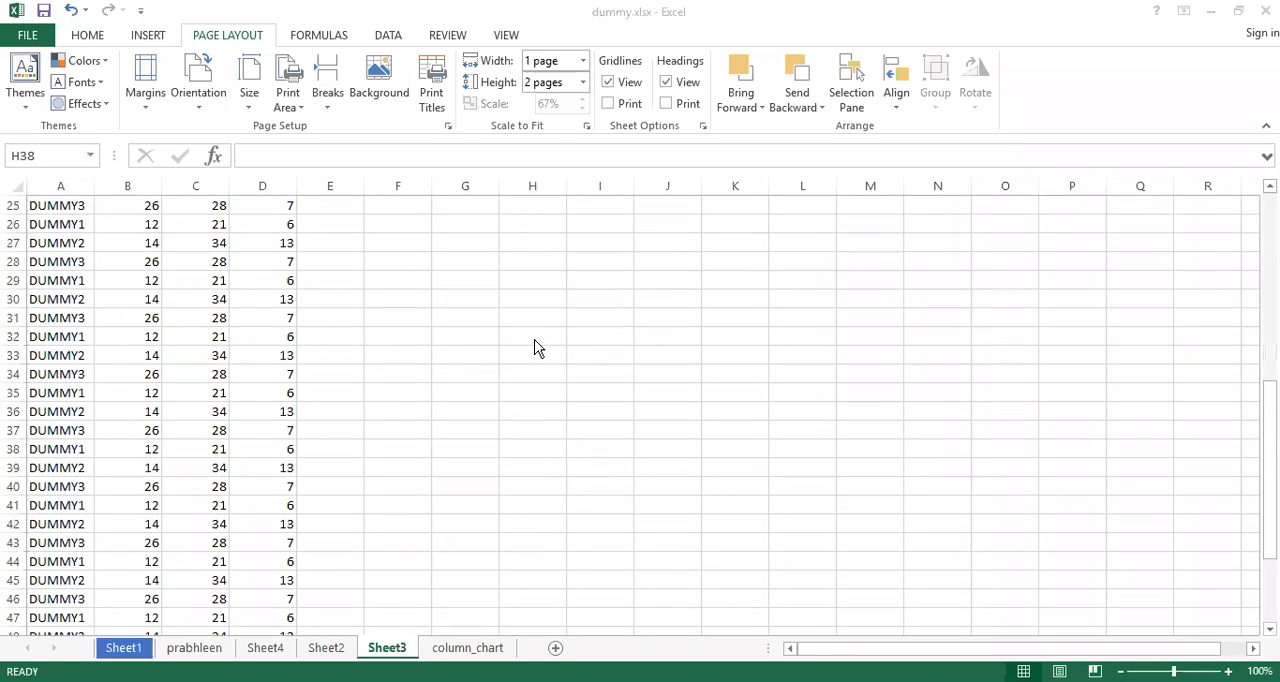
{"action": "scroll", "coordinate": [534, 347], "scroll_direction": "up", "scroll_amount": 4}
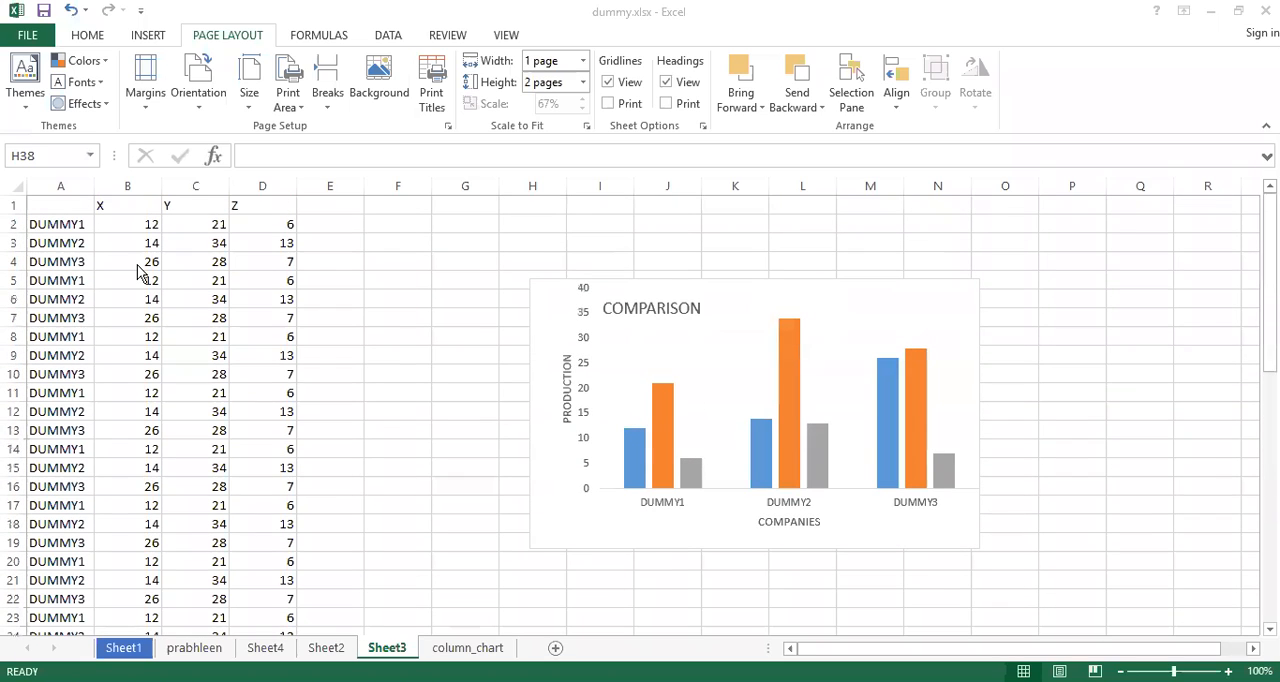
{"action": "left_click", "coordinate": [39, 318]}
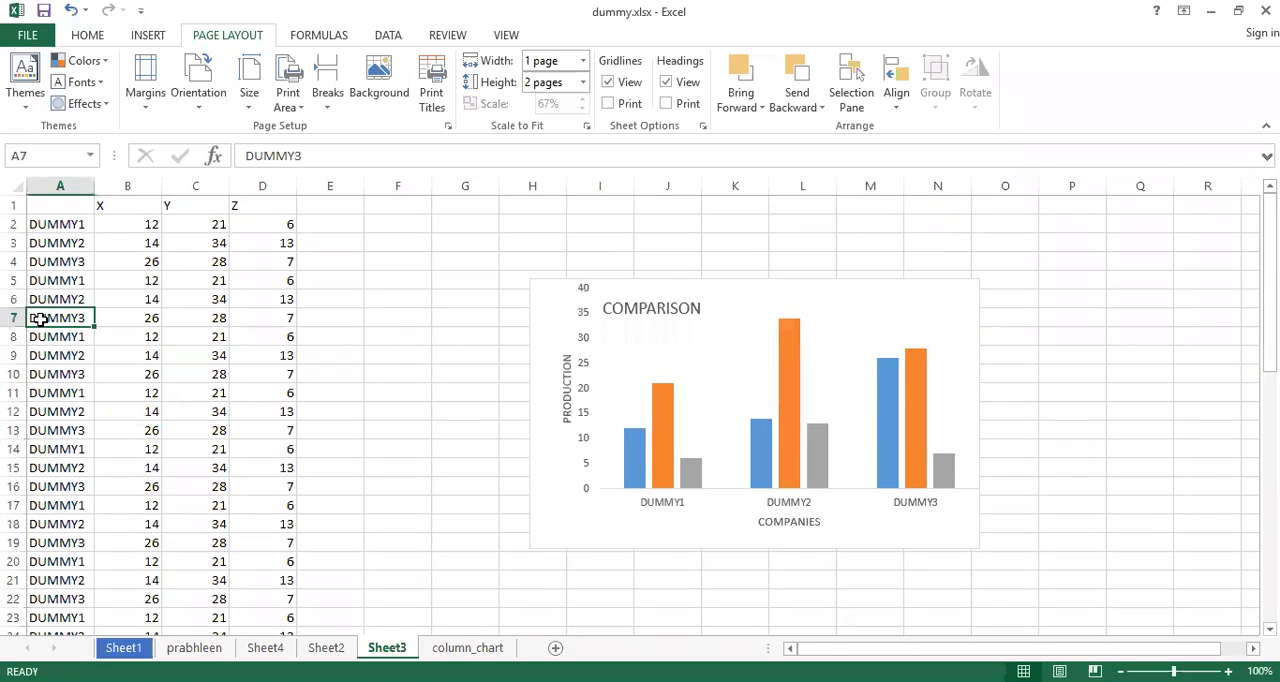
{"action": "key", "text": "shift+Right"}
{"action": "key", "text": "shift+Right"}
{"action": "key", "text": "shift+Right"}
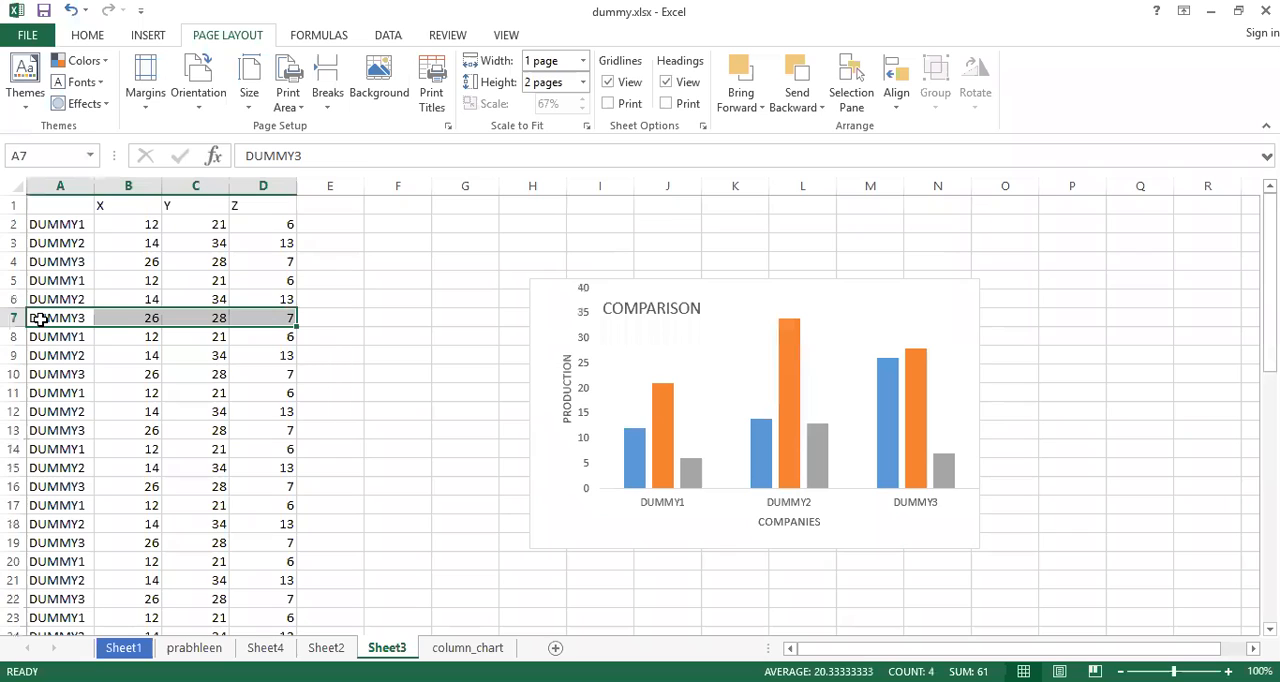
{"action": "key", "text": "ctrl+shift+Down"}
{"action": "key", "text": "ctrl+c"}
{"action": "key", "text": "ctrl+Down"}
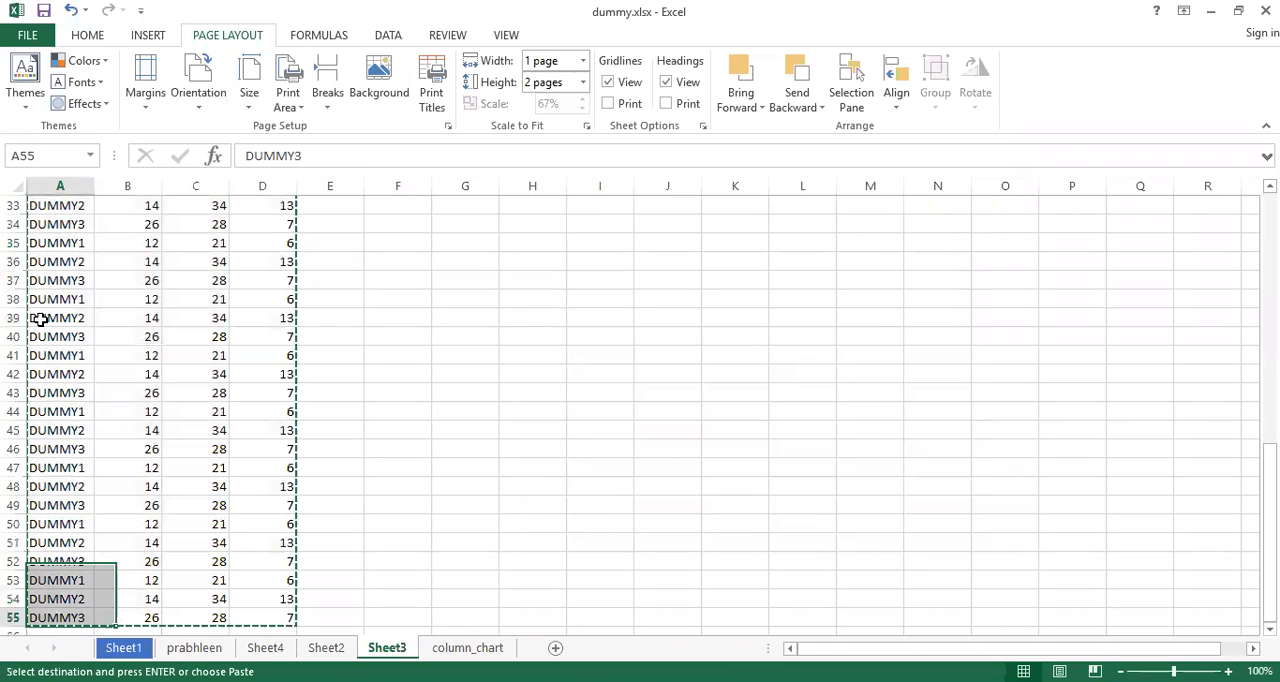
{"action": "key", "text": "Down"}
{"action": "key", "text": "ctrl+v"}
{"action": "key", "text": "Escape"}
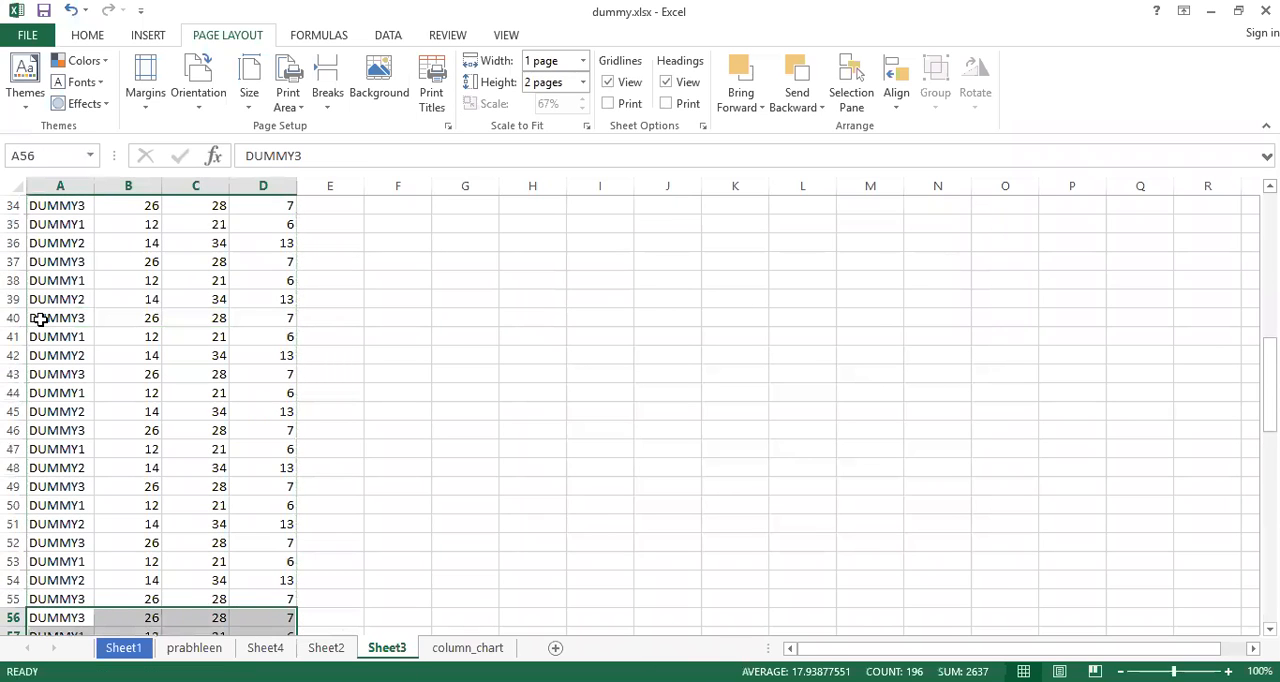
Preview the printout of the extended data, compare its two pages, and return to the worksheet
{"action": "key", "text": "ctrl+p"}
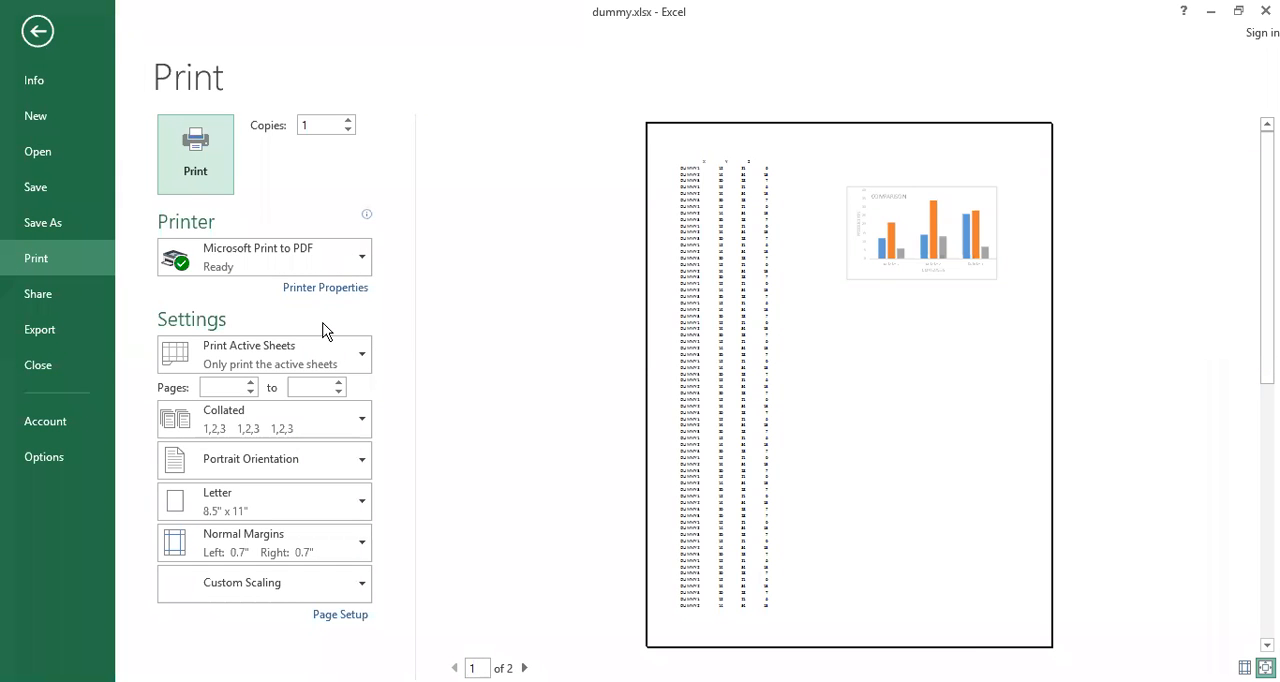
{"action": "left_click", "coordinate": [524, 668]}
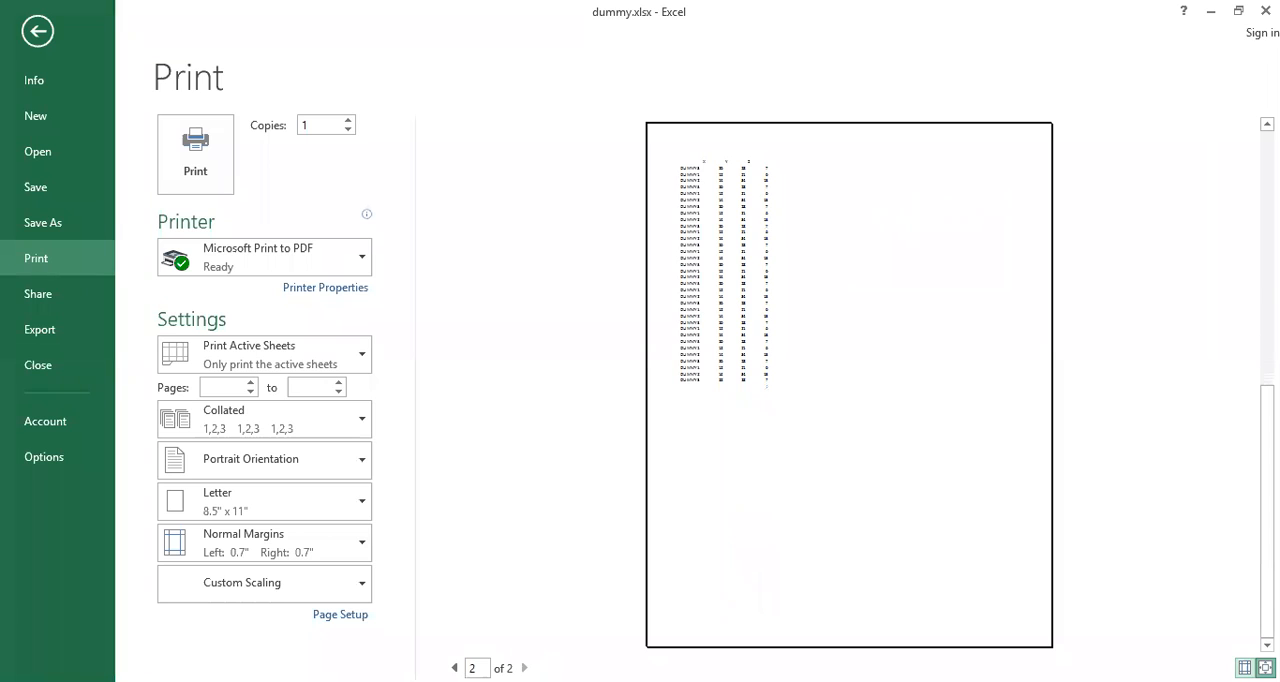
{"action": "left_click", "coordinate": [455, 668]}
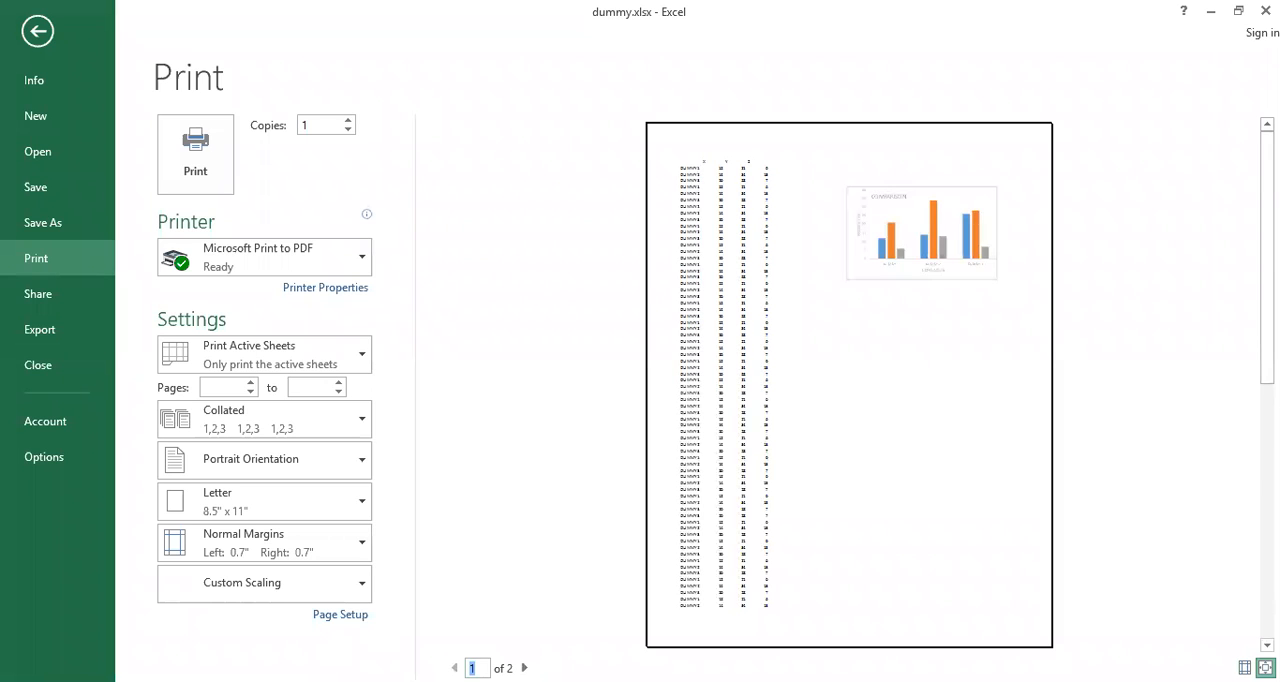
{"action": "left_click", "coordinate": [524, 668]}
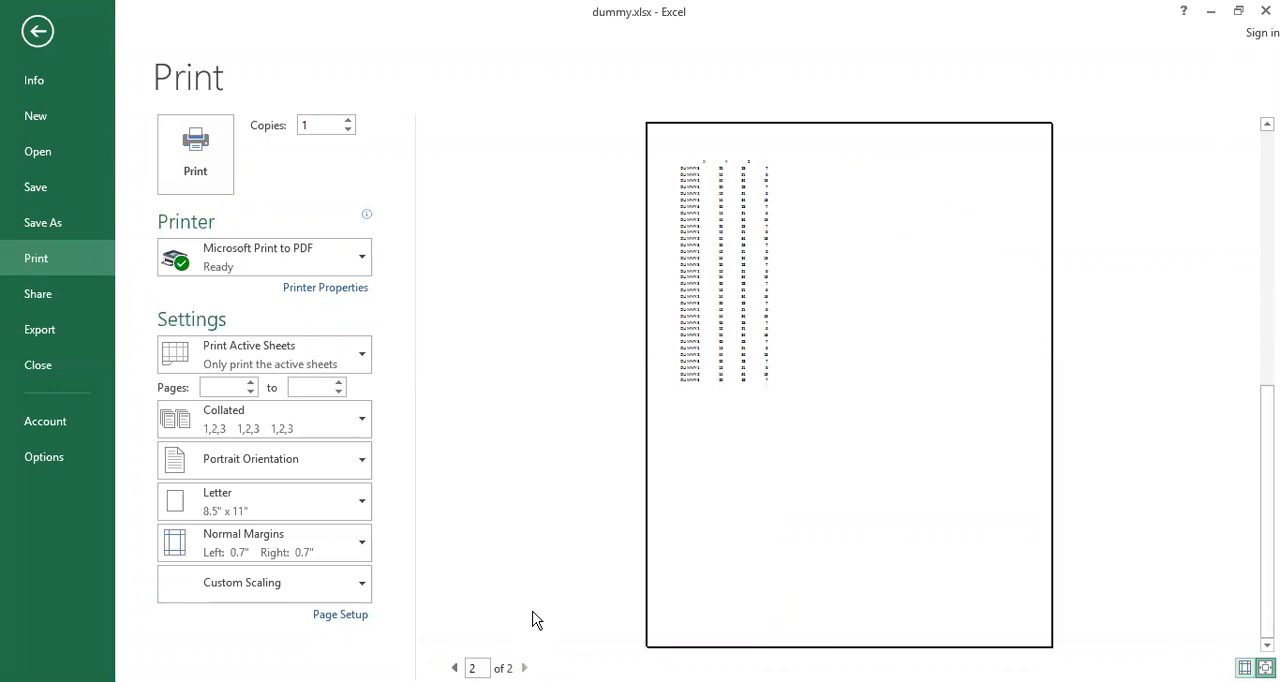
{"action": "key", "text": "Escape"}
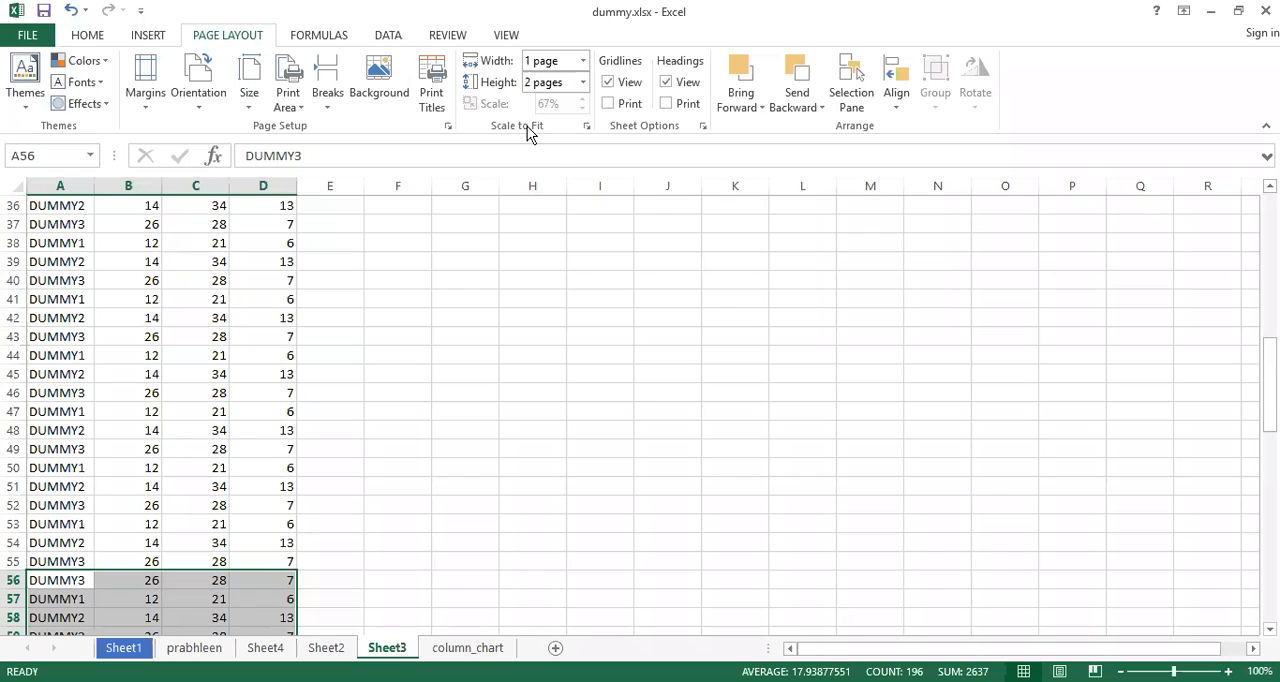
Set both the Scale to Fit width and height to Automatic
{"action": "left_click", "coordinate": [582, 61]}
{"action": "left_click", "coordinate": [568, 84]}
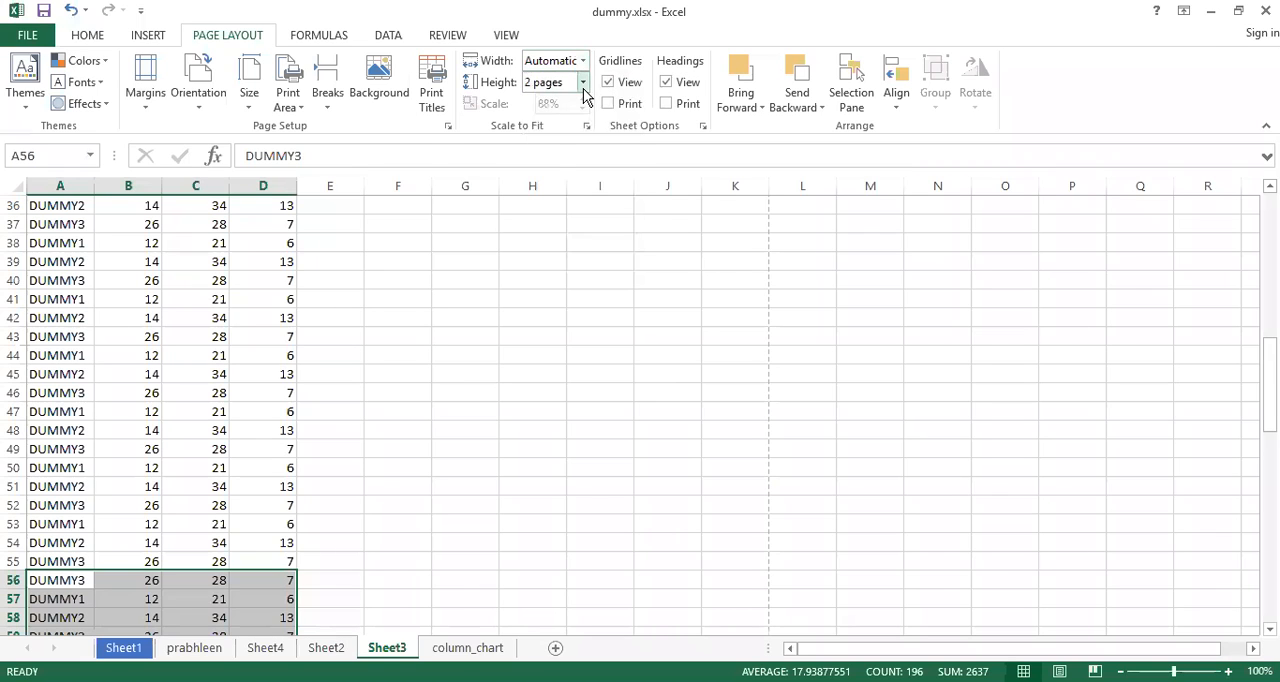
{"action": "left_click", "coordinate": [582, 82]}
{"action": "left_click", "coordinate": [553, 106]}
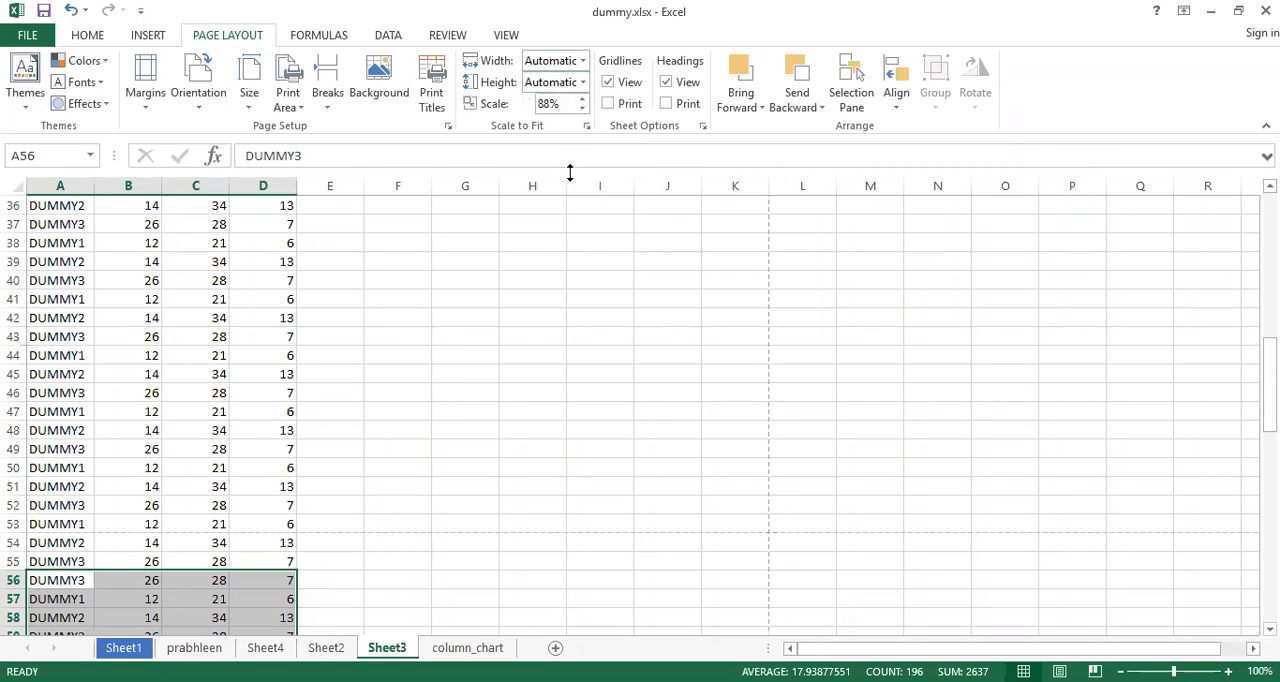
Set the print scale to 100% and check the page break position around the comparison chart
{"action": "left_click", "coordinate": [540, 106]}
{"action": "type", "text": "100"}
{"action": "key", "text": "Return"}
{"action": "scroll", "coordinate": [518, 421], "scroll_direction": "up", "scroll_amount": 12}
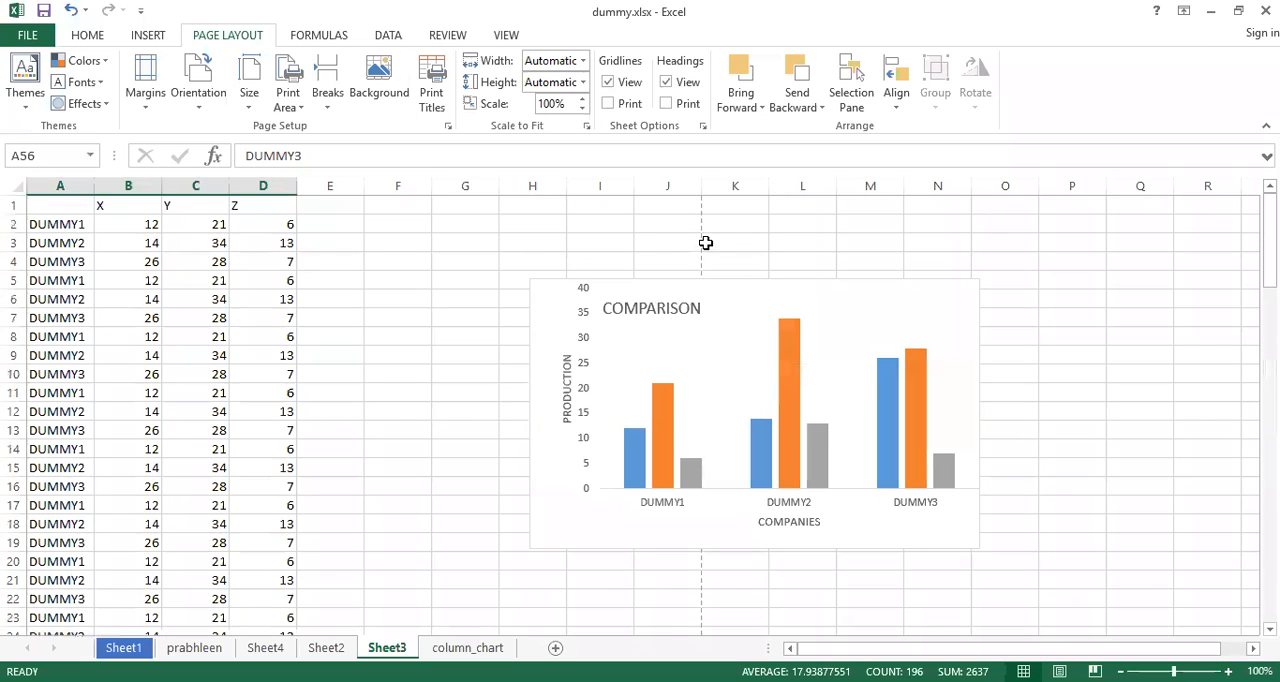
{"action": "left_click", "coordinate": [593, 258]}
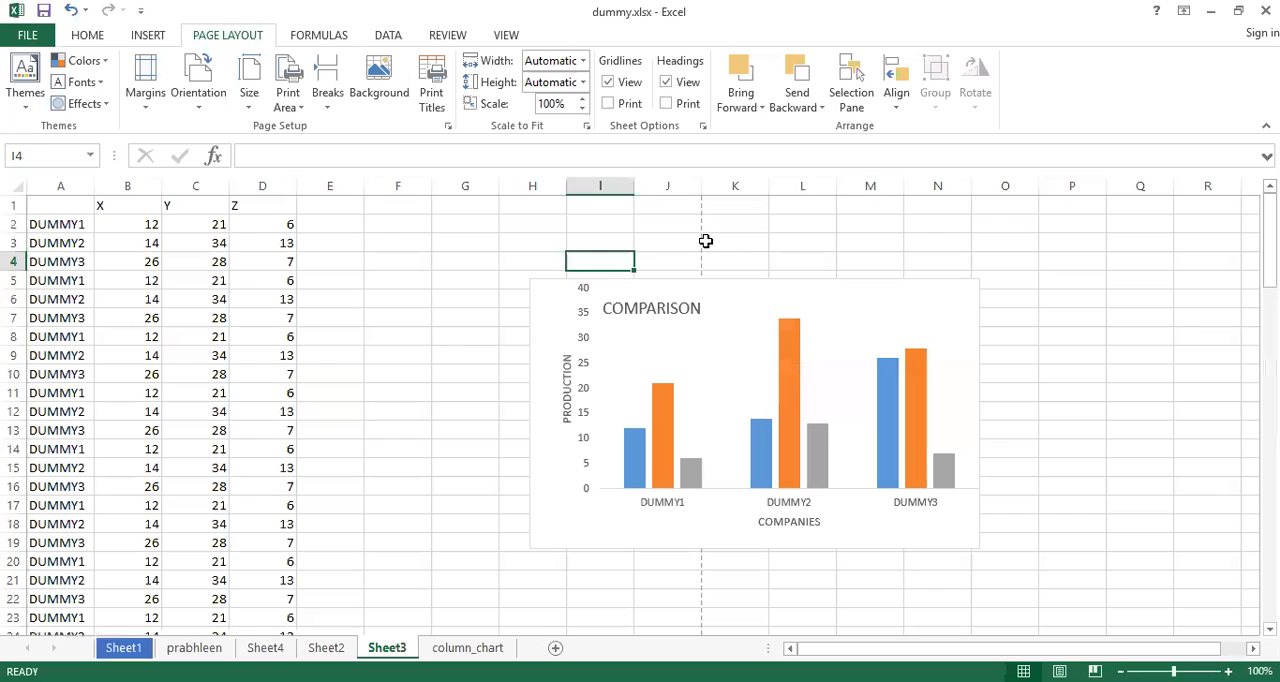
Reduce the print scale to 65% and check the data rows down to the last one for page breaks
{"action": "left_click", "coordinate": [583, 111]}
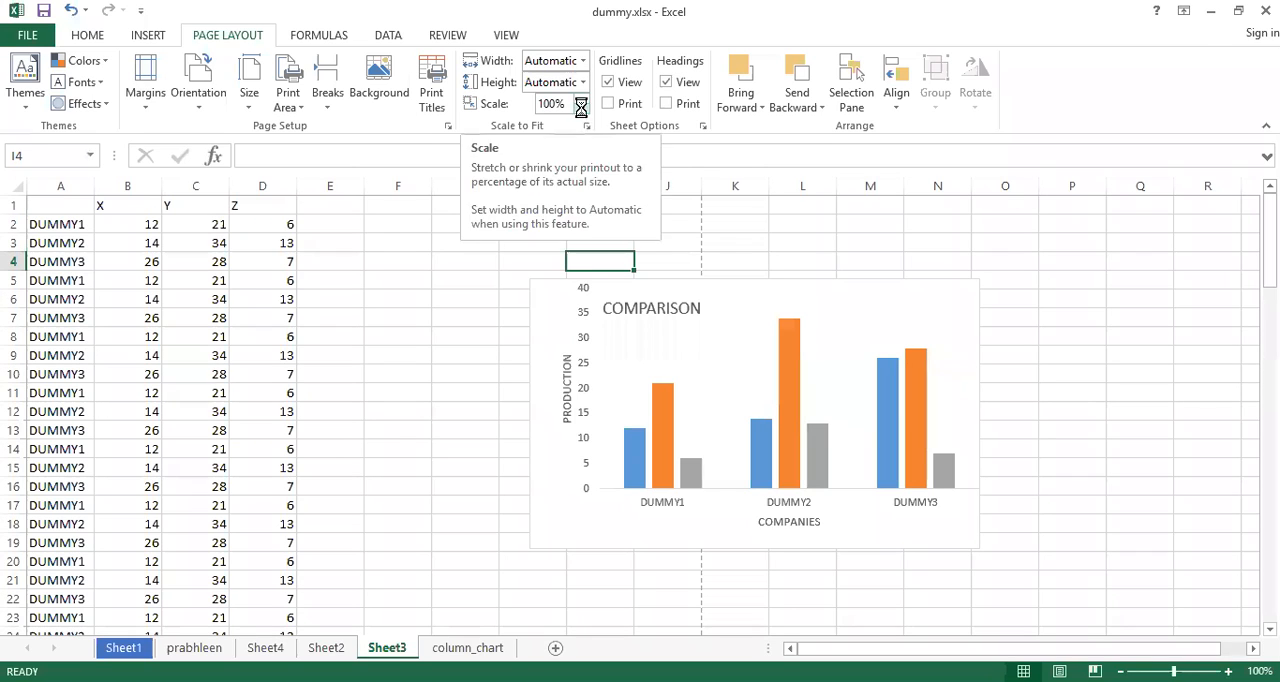
{"action": "left_click", "coordinate": [583, 111]}
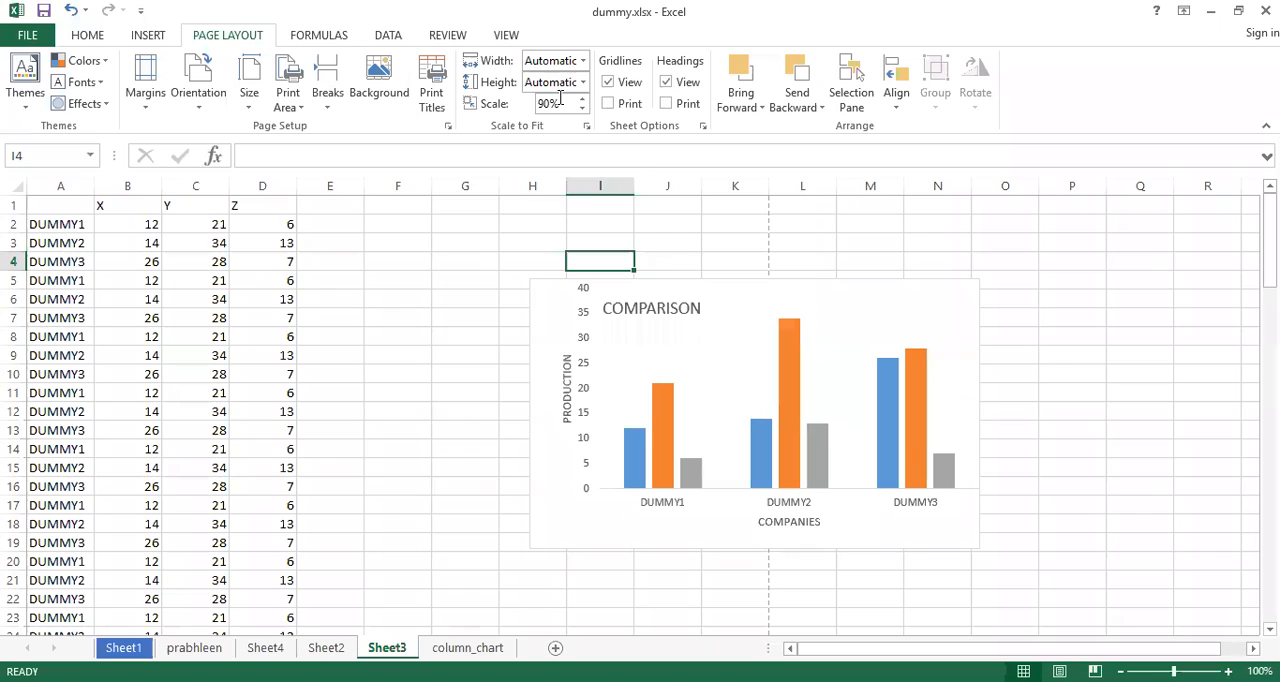
{"action": "left_click", "coordinate": [582, 111]}
{"action": "left_click", "coordinate": [582, 111]}
{"action": "left_click", "coordinate": [582, 110]}
{"action": "left_click", "coordinate": [582, 110]}
{"action": "left_click", "coordinate": [582, 110]}
{"action": "scroll", "coordinate": [482, 357], "scroll_direction": "down", "scroll_amount": 11}
{"action": "scroll", "coordinate": [482, 357], "scroll_direction": "down", "scroll_amount": 13}
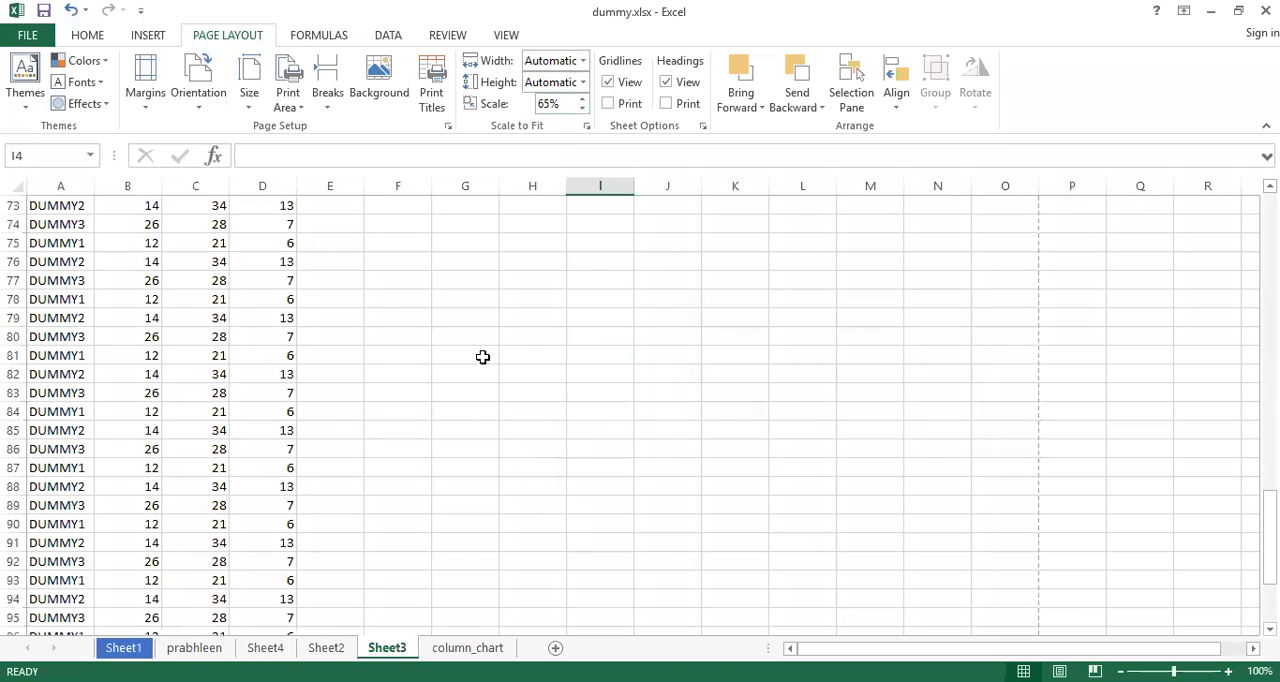
{"action": "left_click", "coordinate": [316, 436]}
{"action": "scroll", "coordinate": [316, 438], "scroll_direction": "down", "scroll_amount": 7}
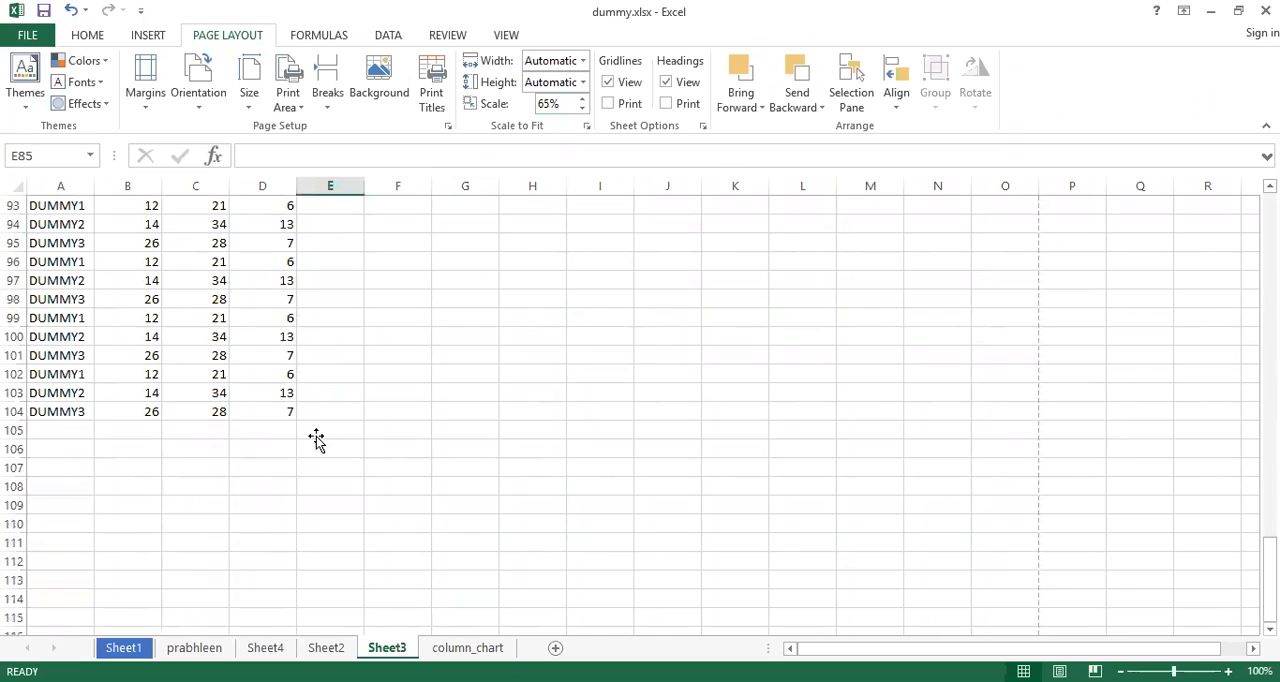
{"action": "scroll", "coordinate": [316, 440], "scroll_direction": "down", "scroll_amount": 4}
{"action": "scroll", "coordinate": [316, 440], "scroll_direction": "up", "scroll_amount": 8}
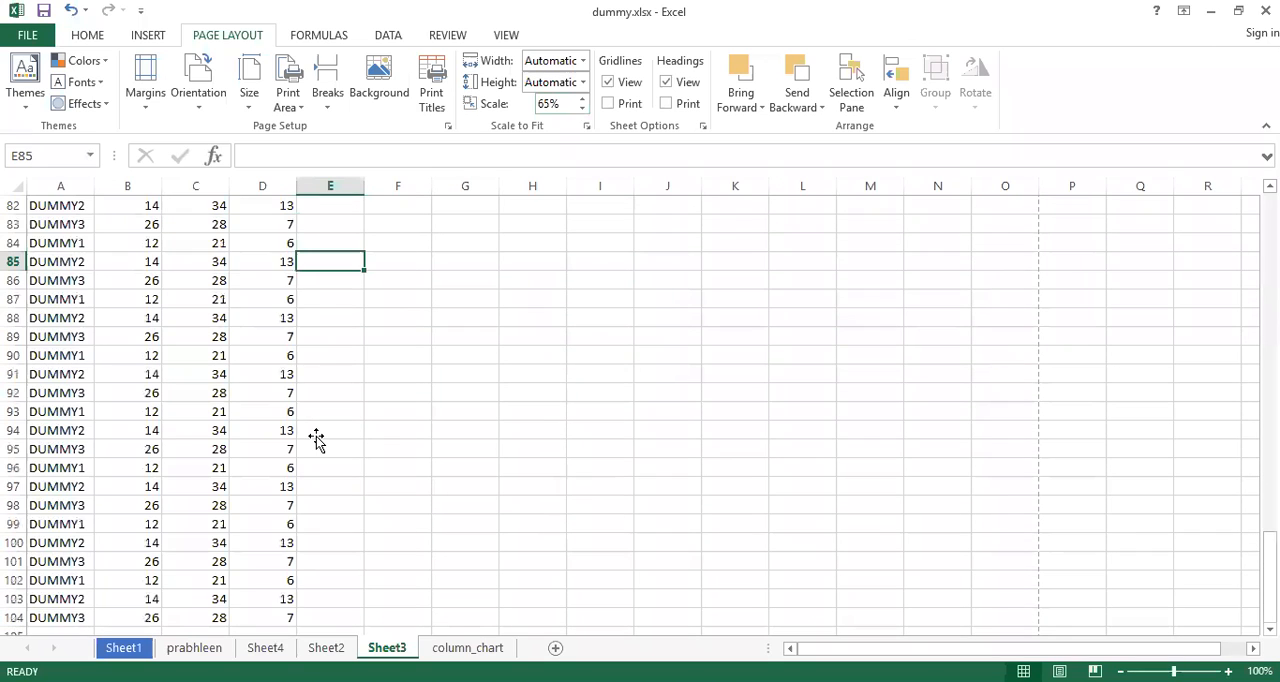
{"action": "scroll", "coordinate": [316, 440], "scroll_direction": "up", "scroll_amount": 6}
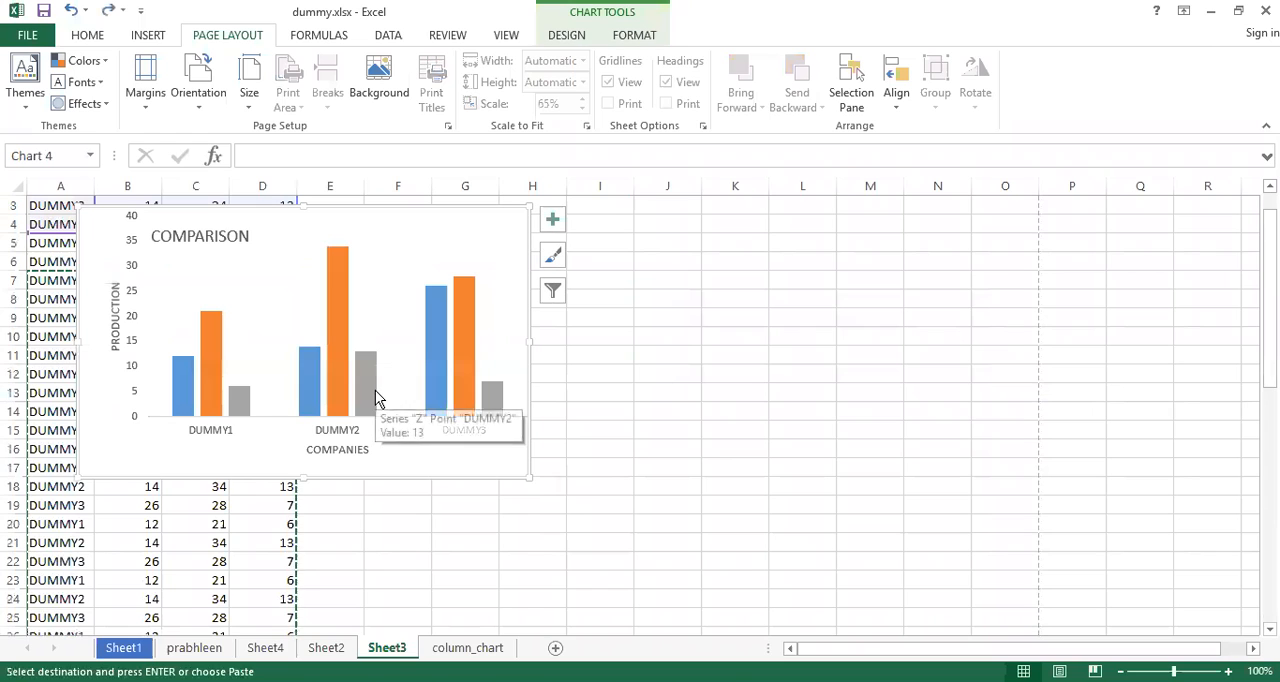
{"action": "left_click_drag", "start_coordinate": [363, 228], "coordinate": [720, 303]}
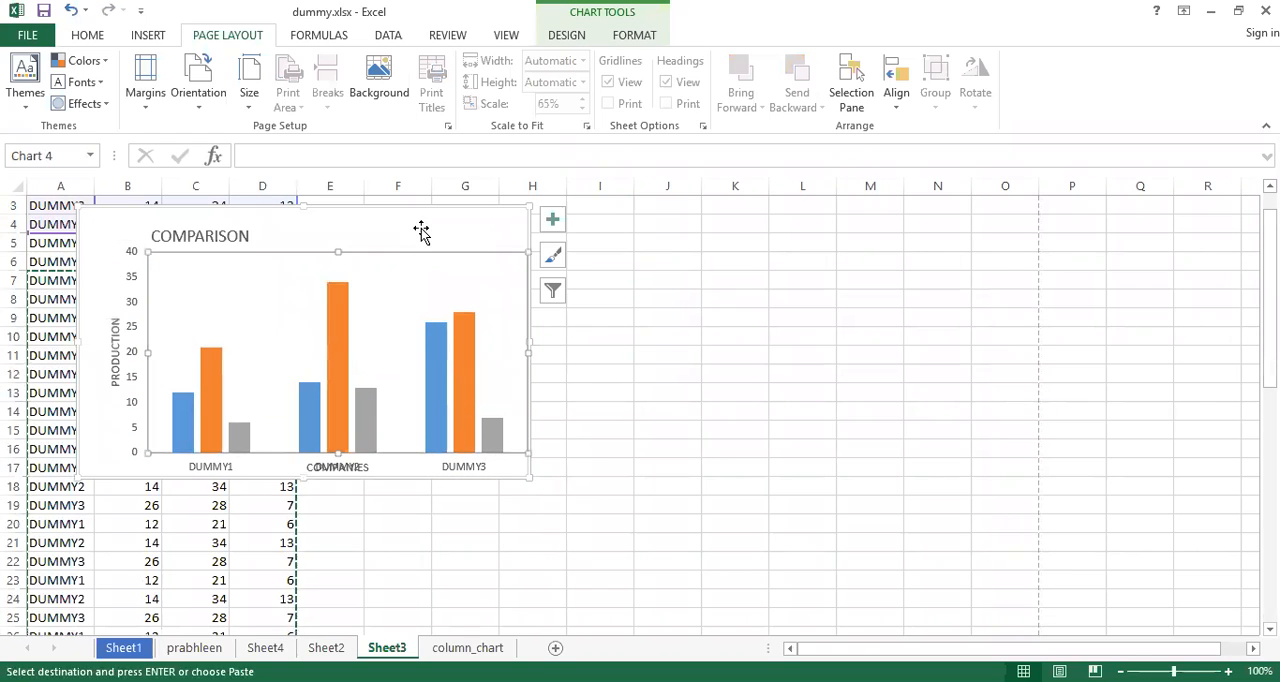
{"action": "key", "text": "ctrl+z"}
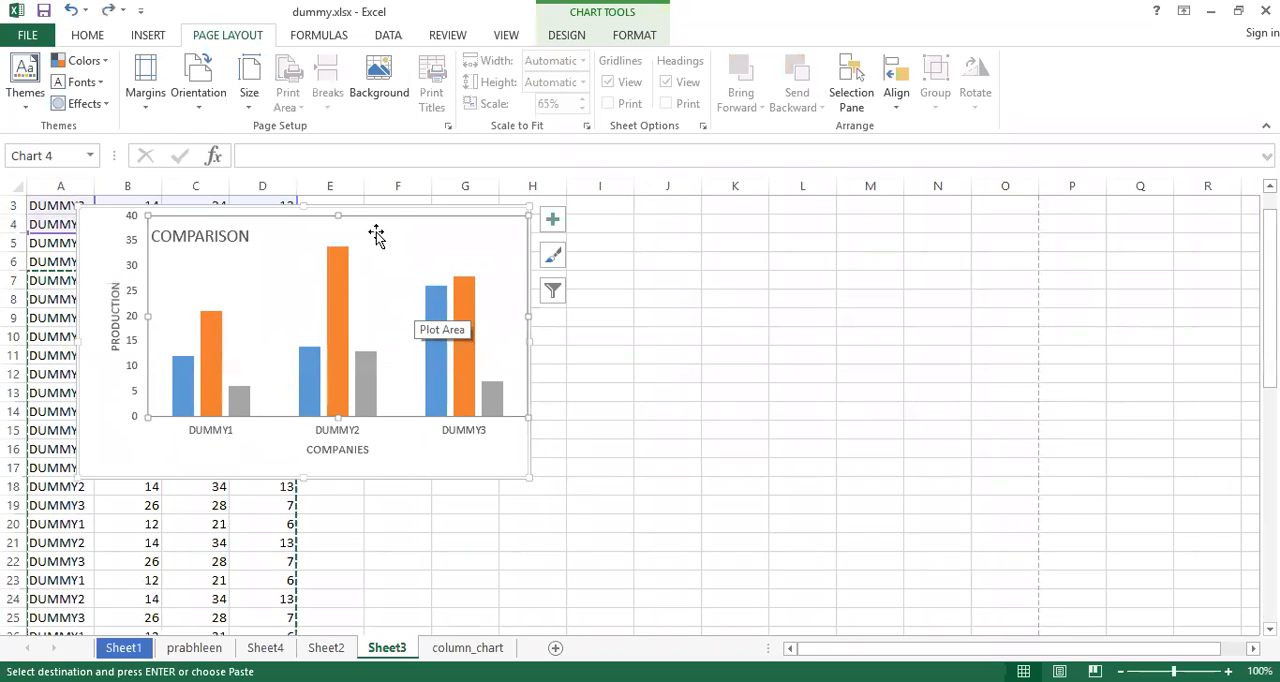
{"action": "left_click_drag", "start_coordinate": [98, 232], "coordinate": [622, 274]}
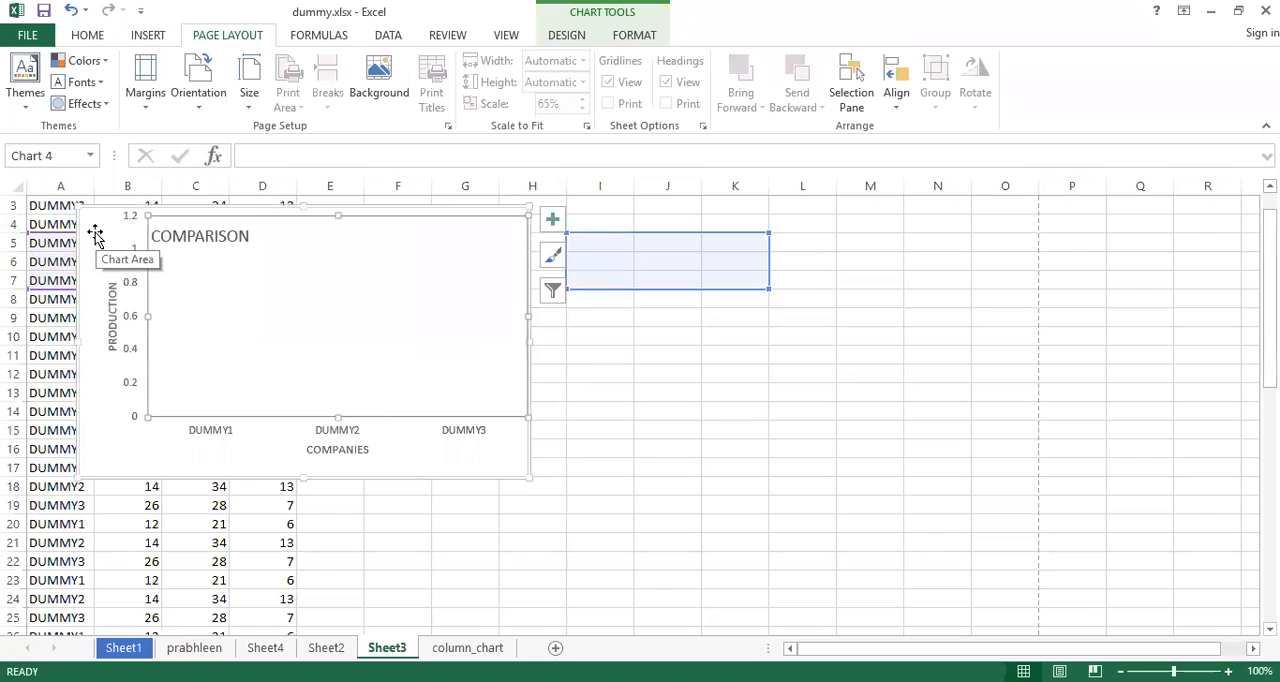
{"action": "key", "text": "ctrl+z"}
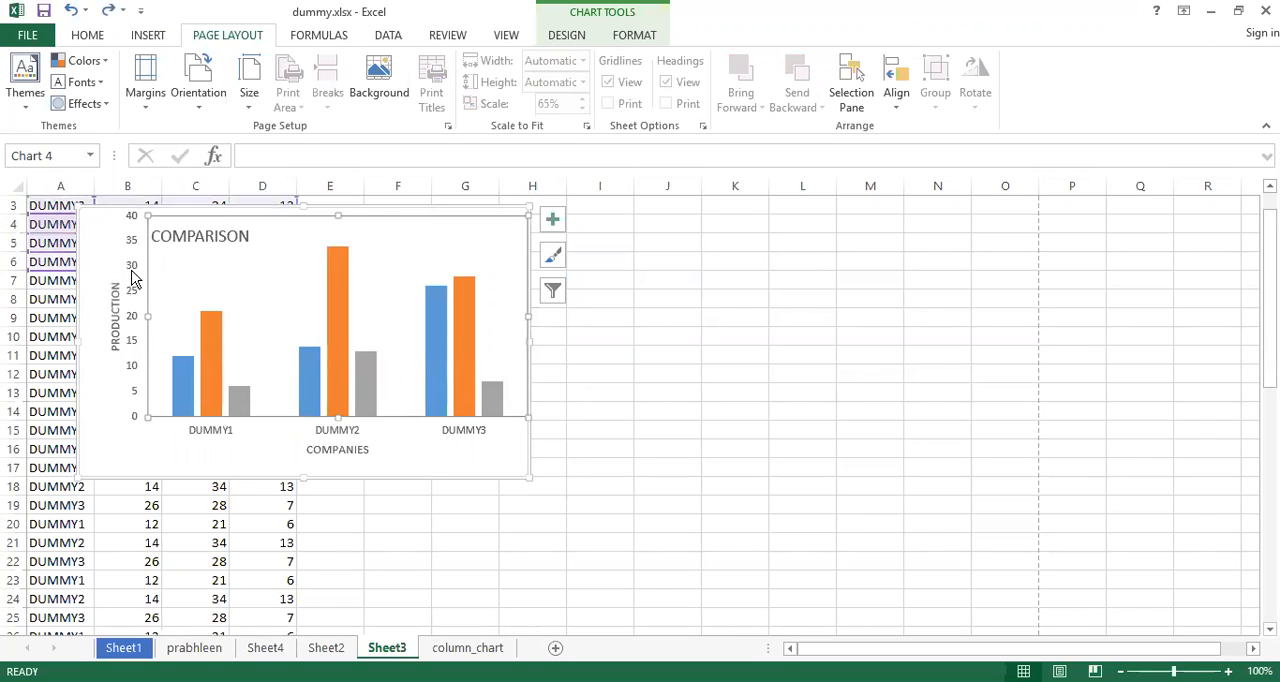
Move the comparison chart clear of the data, to about columns G to M, and check the rows below for page breaks
{"action": "left_click_drag", "start_coordinate": [102, 235], "coordinate": [210, 283]}
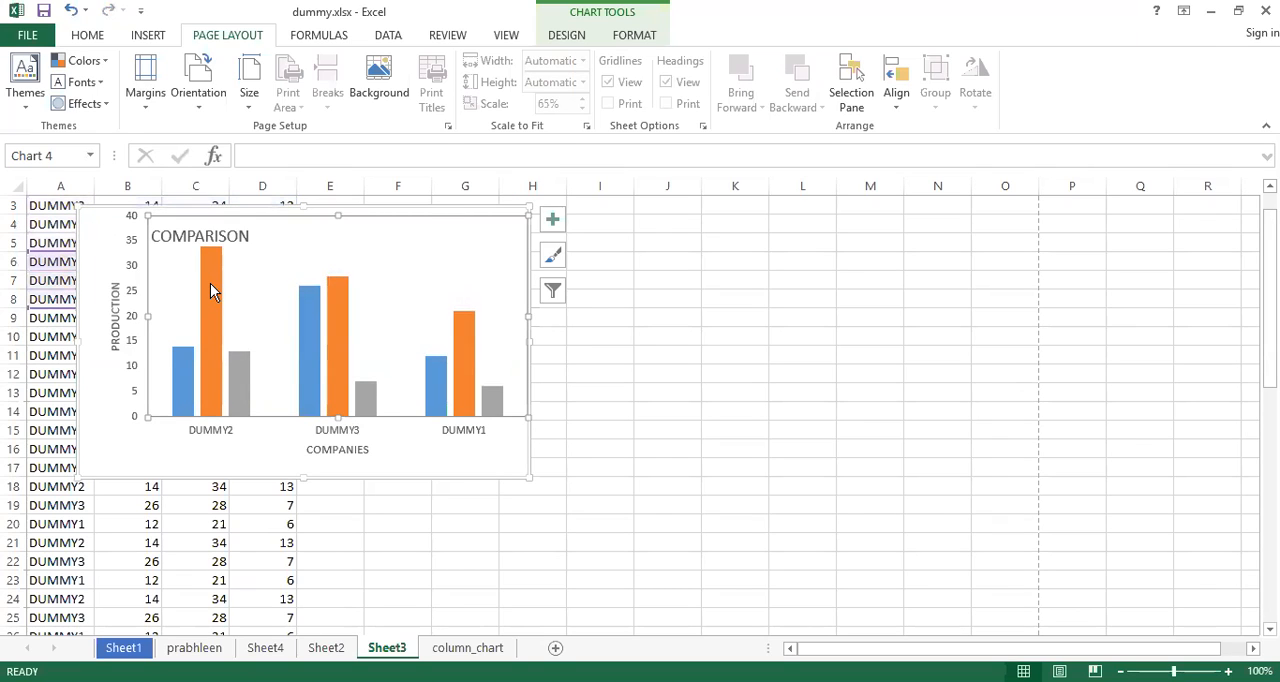
{"action": "left_click_drag", "start_coordinate": [127, 210], "coordinate": [508, 248]}
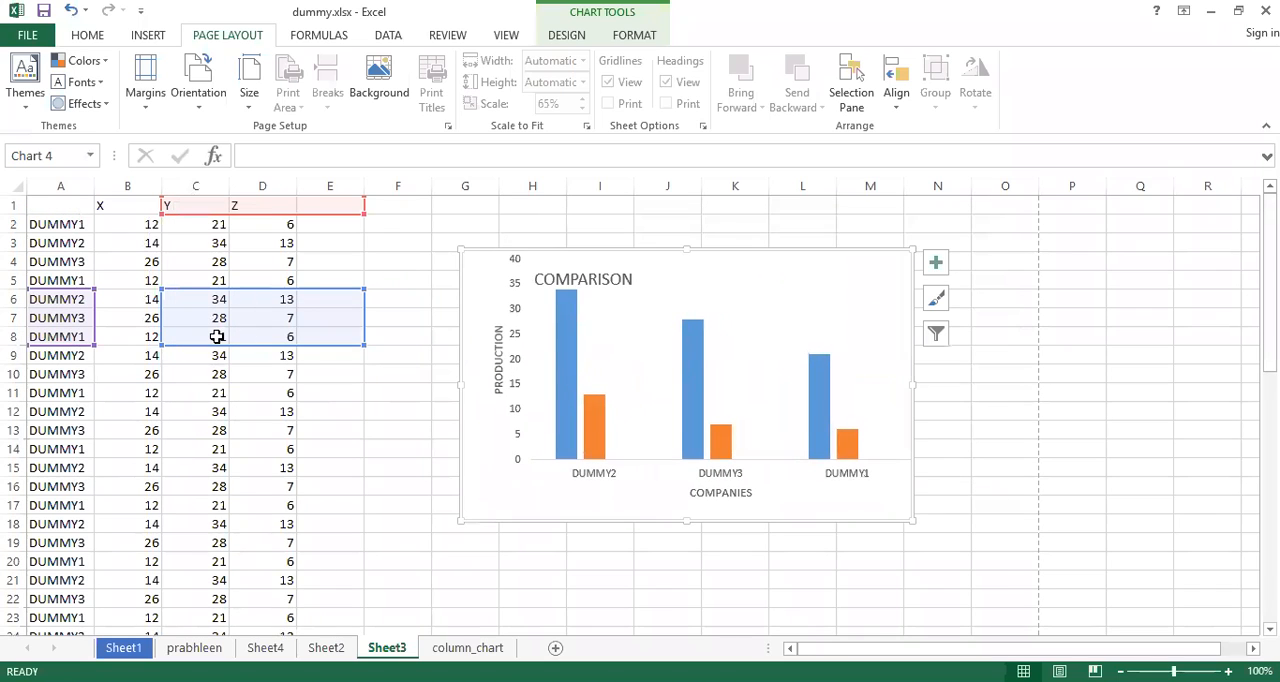
{"action": "scroll", "coordinate": [217, 337], "scroll_direction": "down", "scroll_amount": 9}
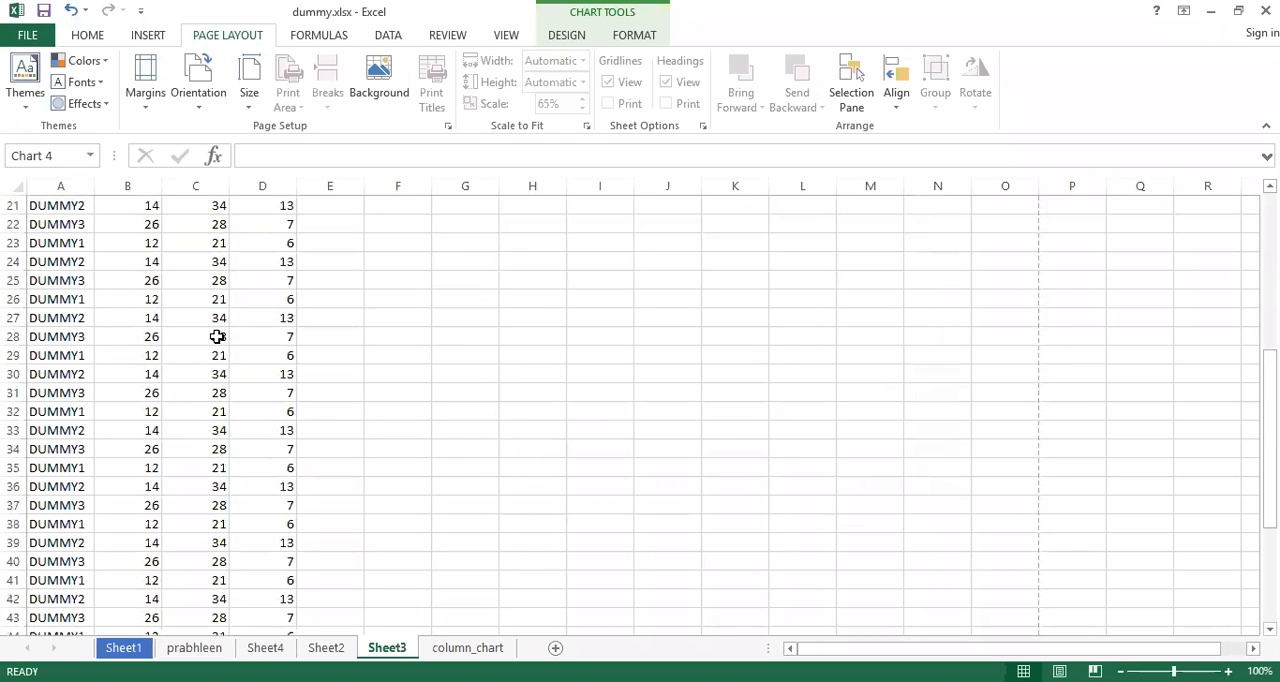
{"action": "scroll", "coordinate": [217, 337], "scroll_direction": "down", "scroll_amount": 5}
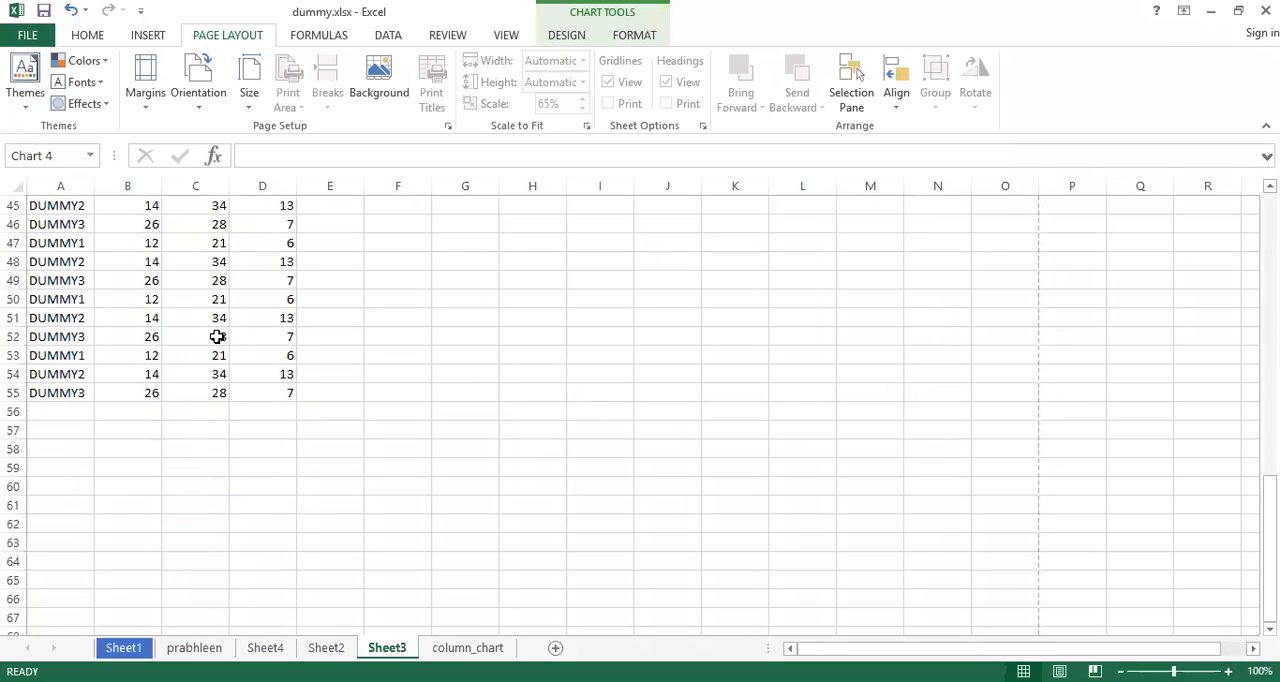
{"action": "scroll", "coordinate": [217, 337], "scroll_direction": "down", "scroll_amount": 3}
{"action": "scroll", "coordinate": [217, 337], "scroll_direction": "up", "scroll_amount": 12}
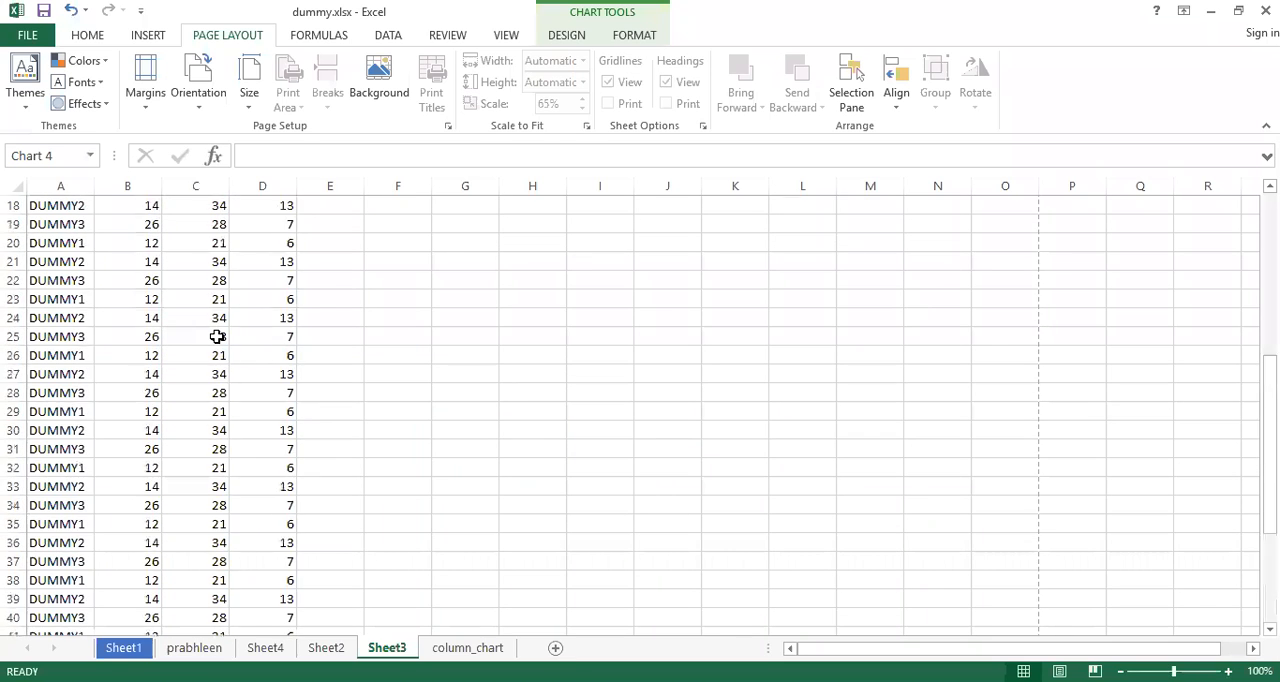
{"action": "scroll", "coordinate": [217, 337], "scroll_direction": "up", "scroll_amount": 6}
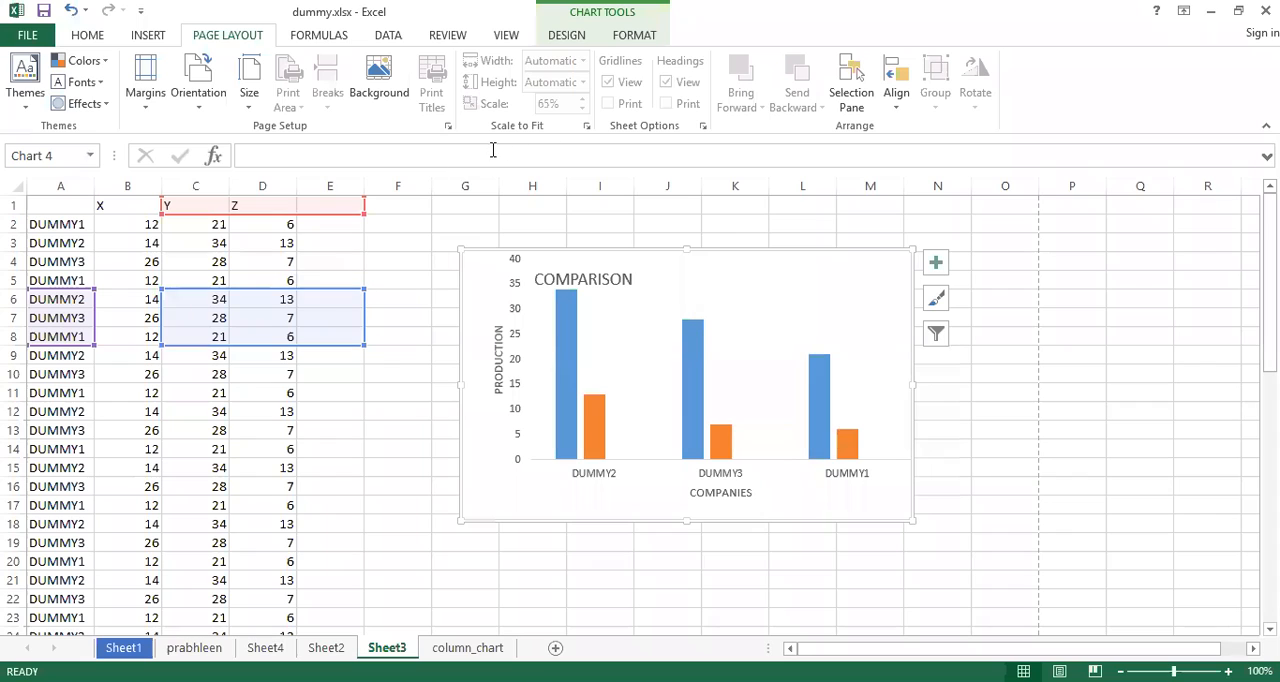
Raise the print scale back to 100% and find where the page breaks fall among the data rows
{"action": "left_click", "coordinate": [276, 279]}
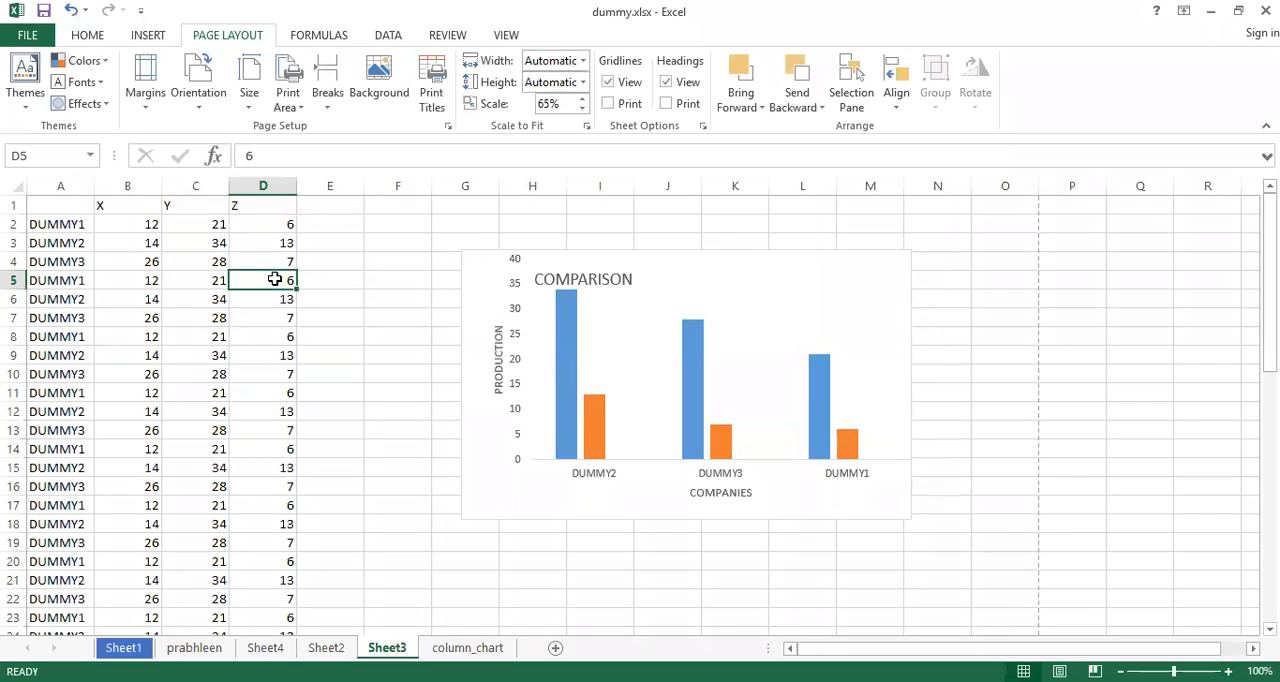
{"action": "left_click", "coordinate": [582, 99]}
{"action": "left_click", "coordinate": [582, 99]}
{"action": "left_click", "coordinate": [582, 99]}
{"action": "left_click", "coordinate": [582, 99]}
{"action": "left_click", "coordinate": [582, 99]}
{"action": "left_click", "coordinate": [581, 98]}
{"action": "left_click", "coordinate": [581, 98]}
{"action": "scroll", "coordinate": [346, 423], "scroll_direction": "down", "scroll_amount": 16}
{"action": "scroll", "coordinate": [346, 423], "scroll_direction": "up", "scroll_amount": 3}
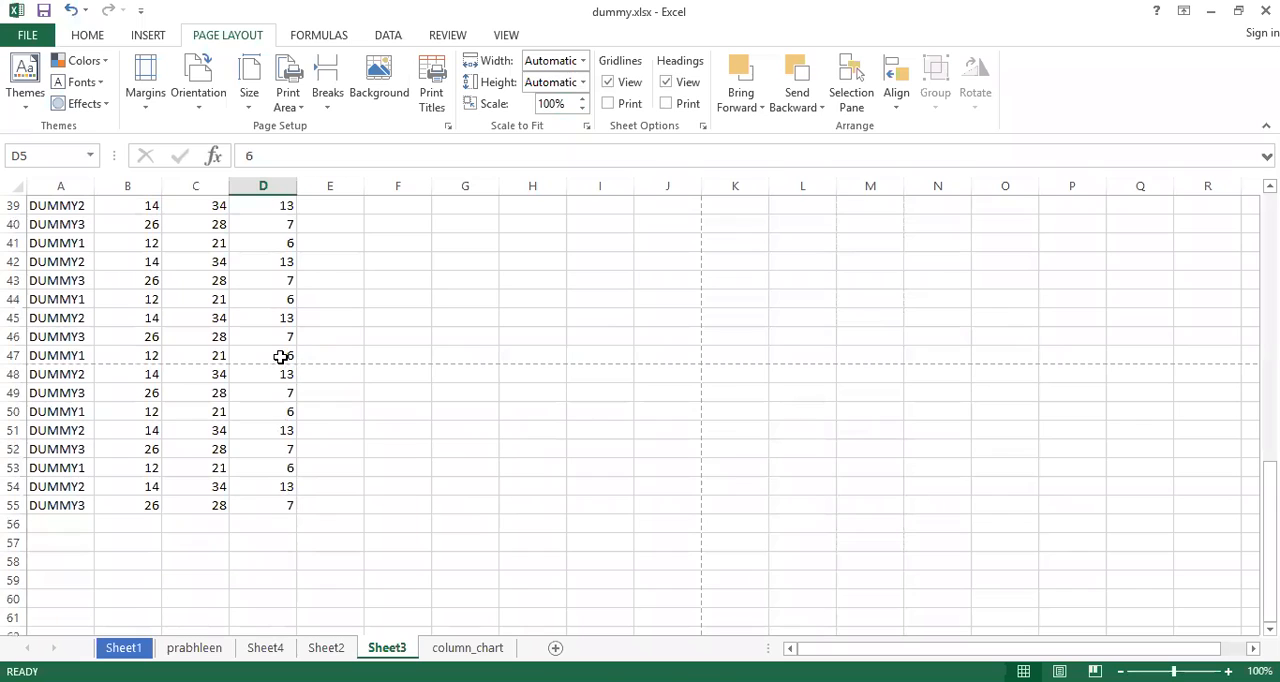
Lower the print scale to 85% and return to the start of the data
{"action": "left_click", "coordinate": [583, 108]}
{"action": "left_click", "coordinate": [583, 108]}
{"action": "left_click", "coordinate": [583, 108]}
{"action": "scroll", "coordinate": [495, 415], "scroll_direction": "up", "scroll_amount": 13}
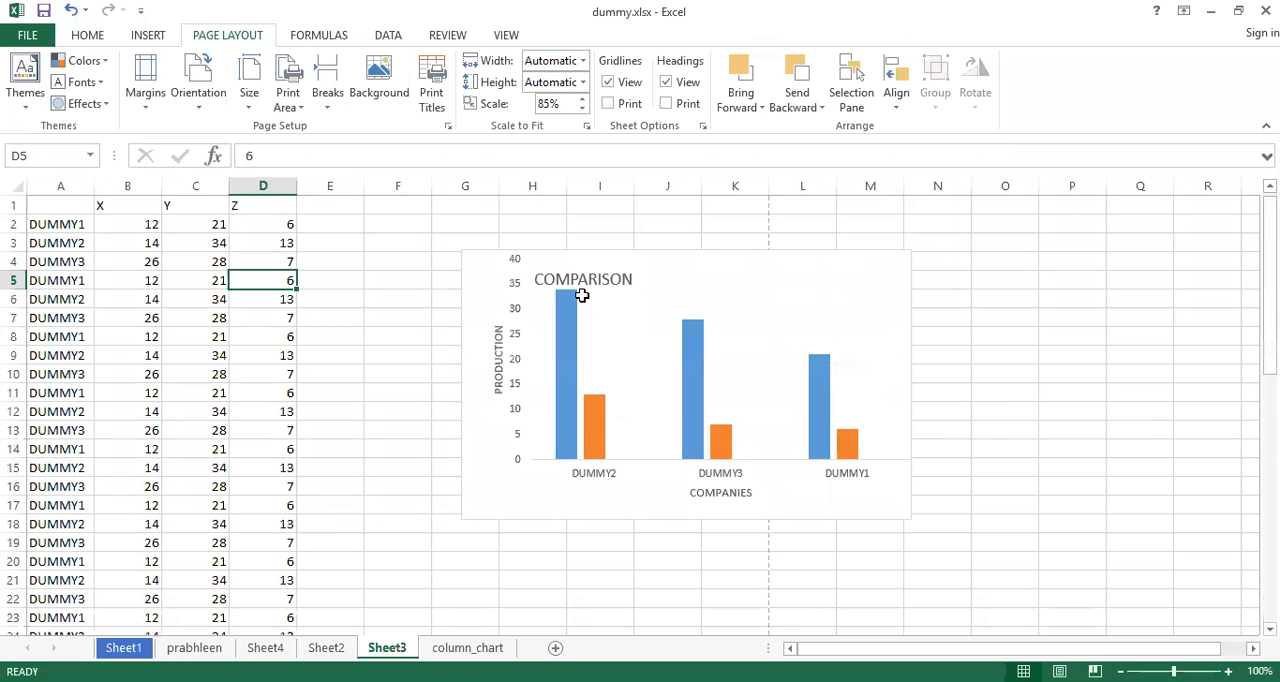
Move the comparison chart closer to the data and shrink it to fit before the page break after column K
{"action": "left_click_drag", "start_coordinate": [481, 268], "coordinate": [351, 254]}
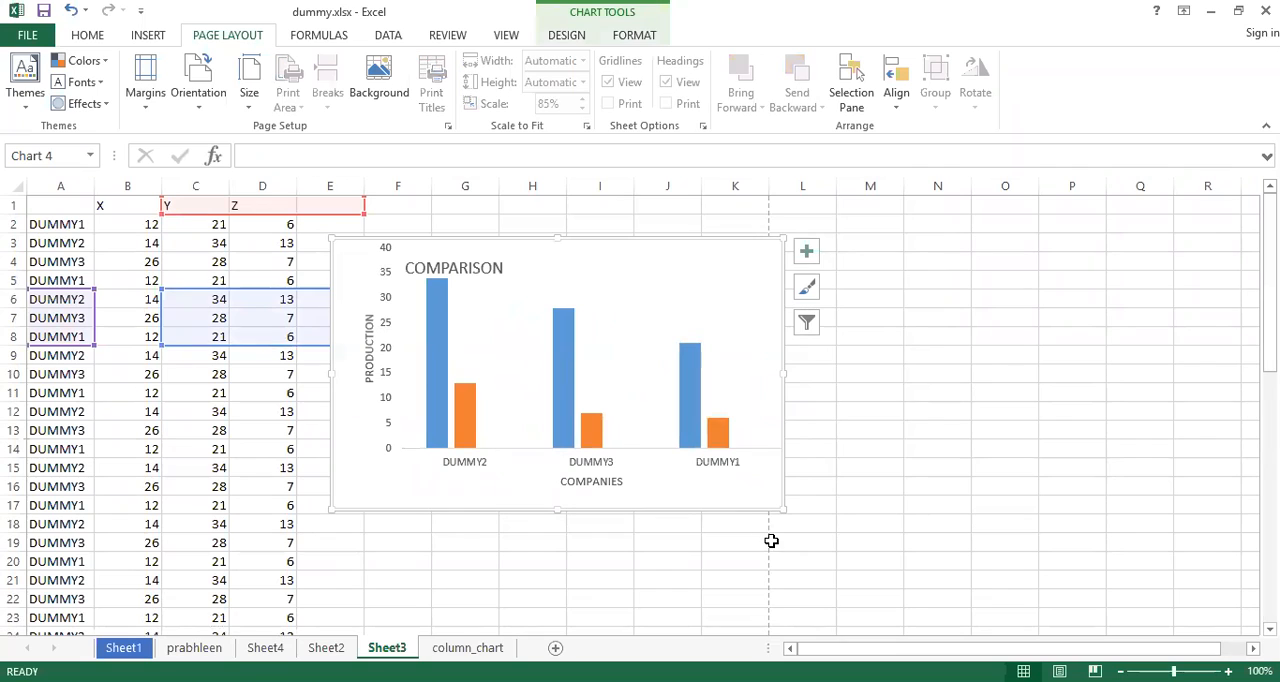
{"action": "left_click_drag", "start_coordinate": [783, 510], "coordinate": [731, 472]}
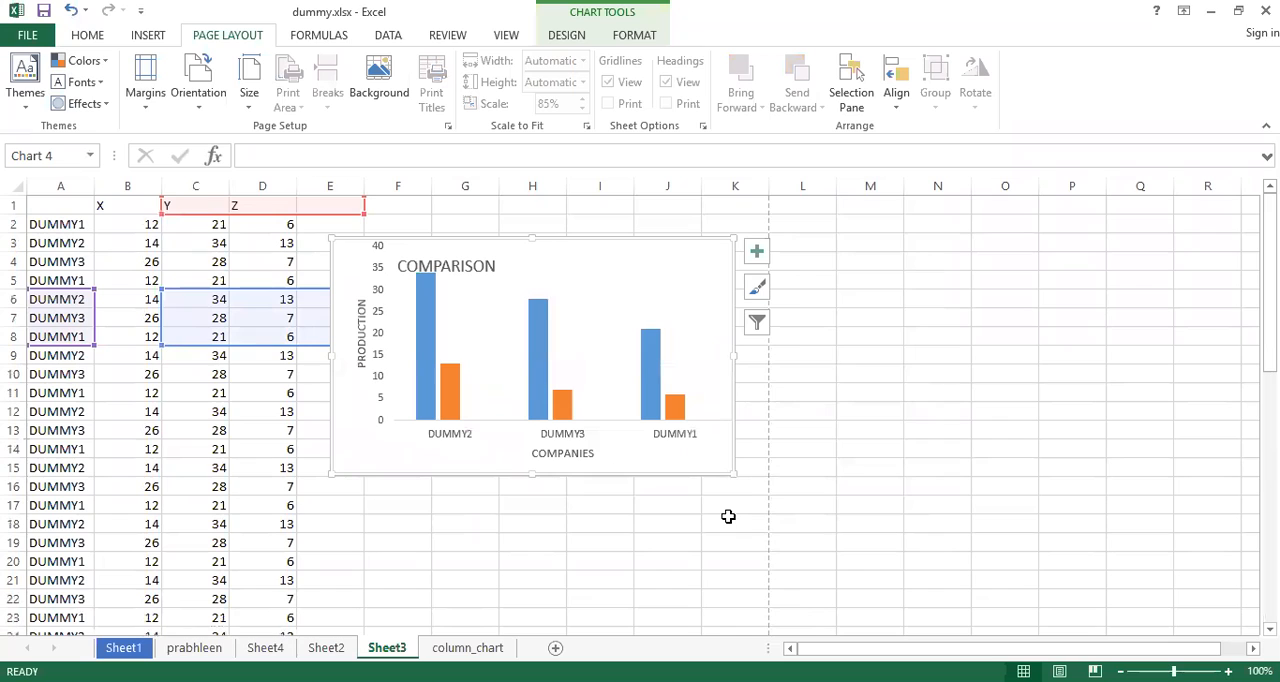
{"action": "left_click", "coordinate": [558, 517]}
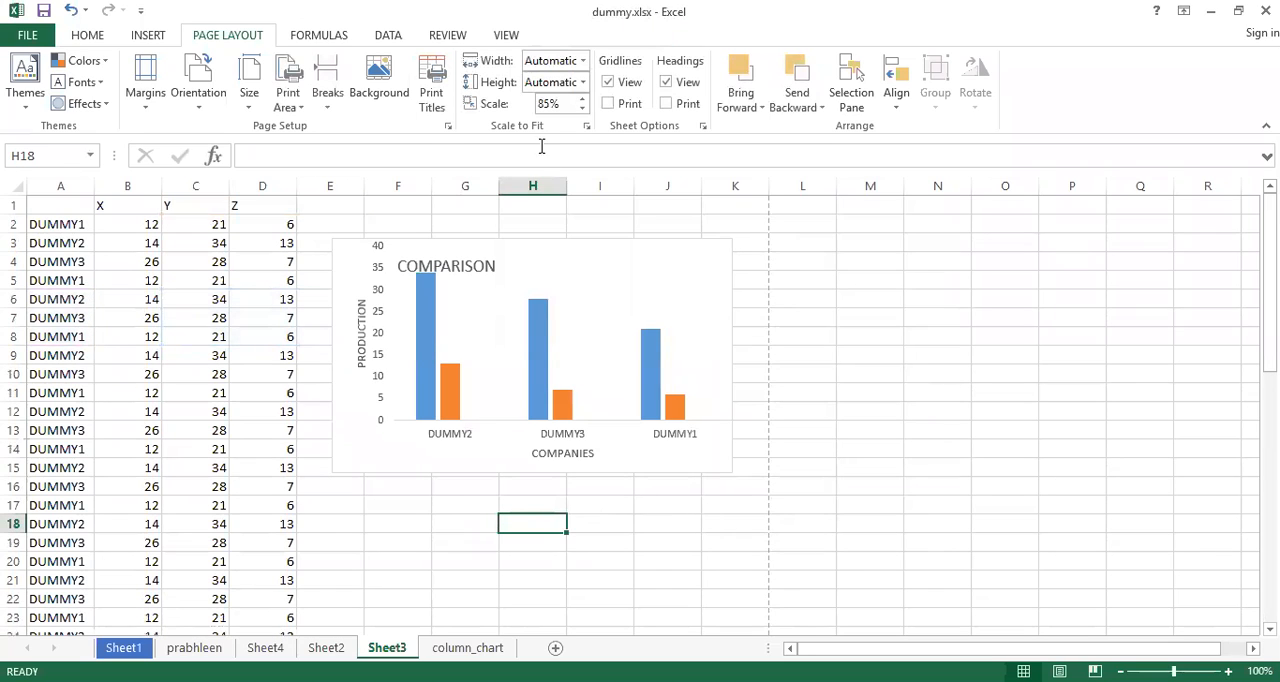
{"action": "left_click", "coordinate": [559, 103]}
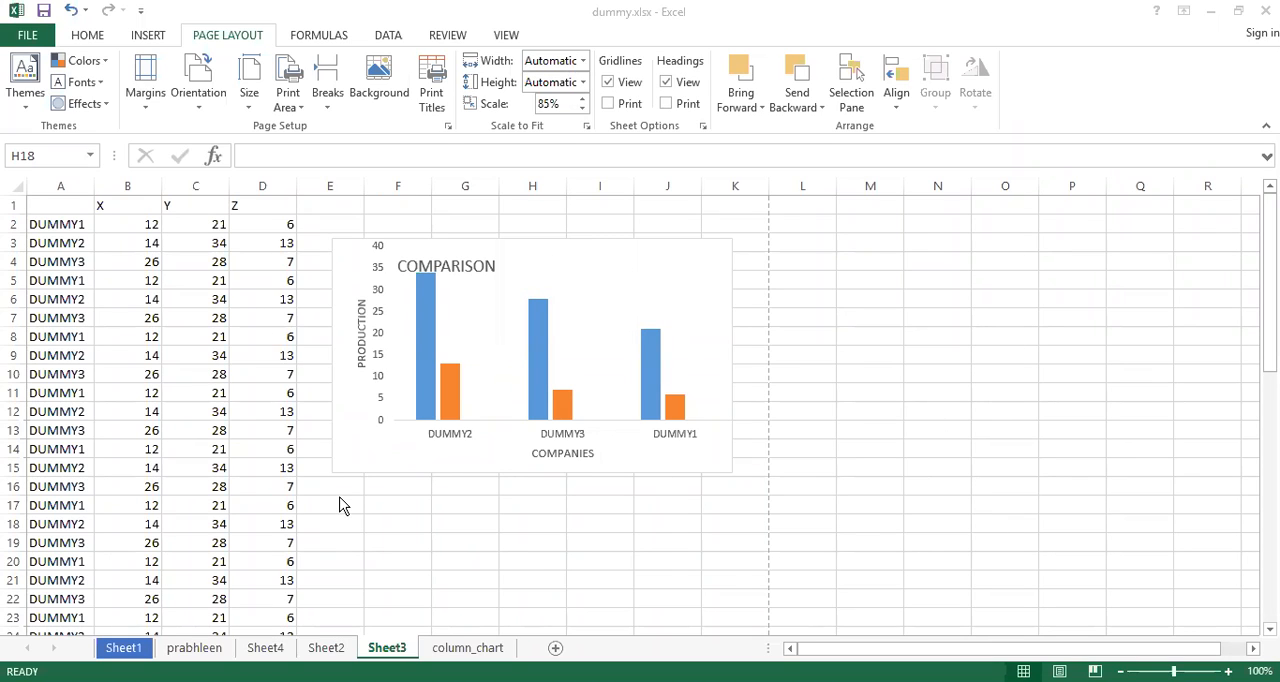
Switch the worksheet gridlines view off and back on, and preview the printout before returning to the worksheet
{"action": "left_click", "coordinate": [608, 88]}
{"action": "left_click", "coordinate": [608, 84]}
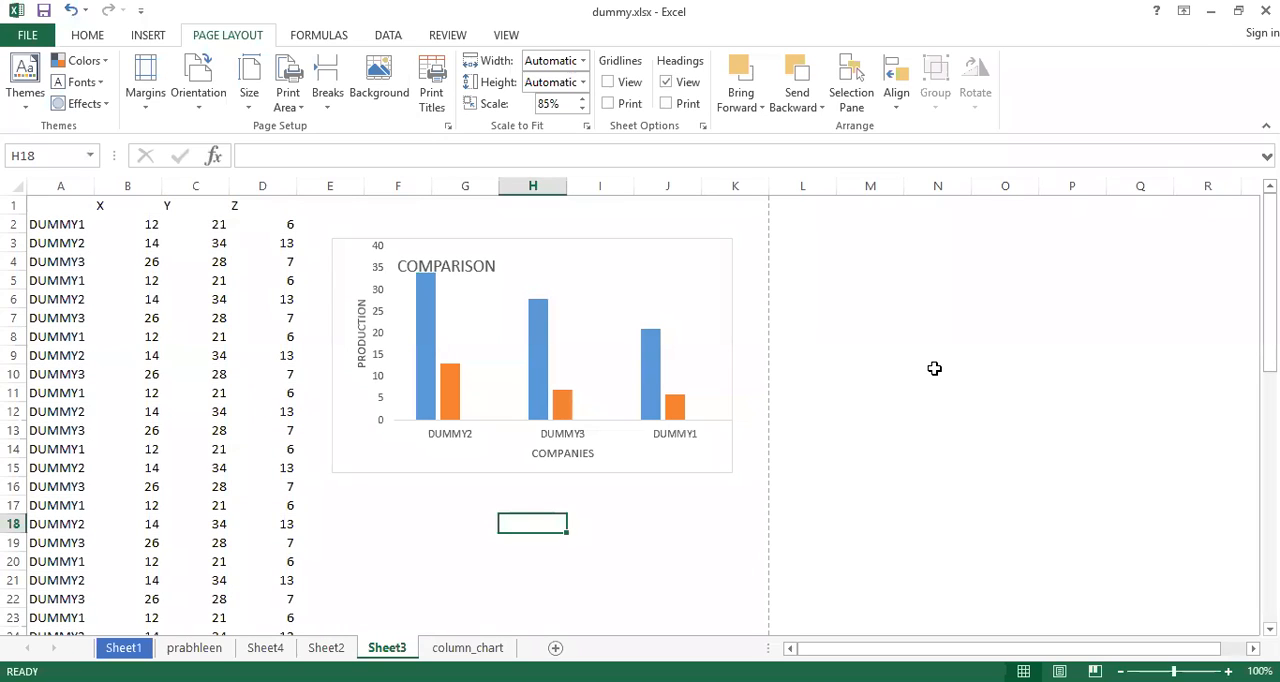
{"action": "left_click", "coordinate": [608, 83]}
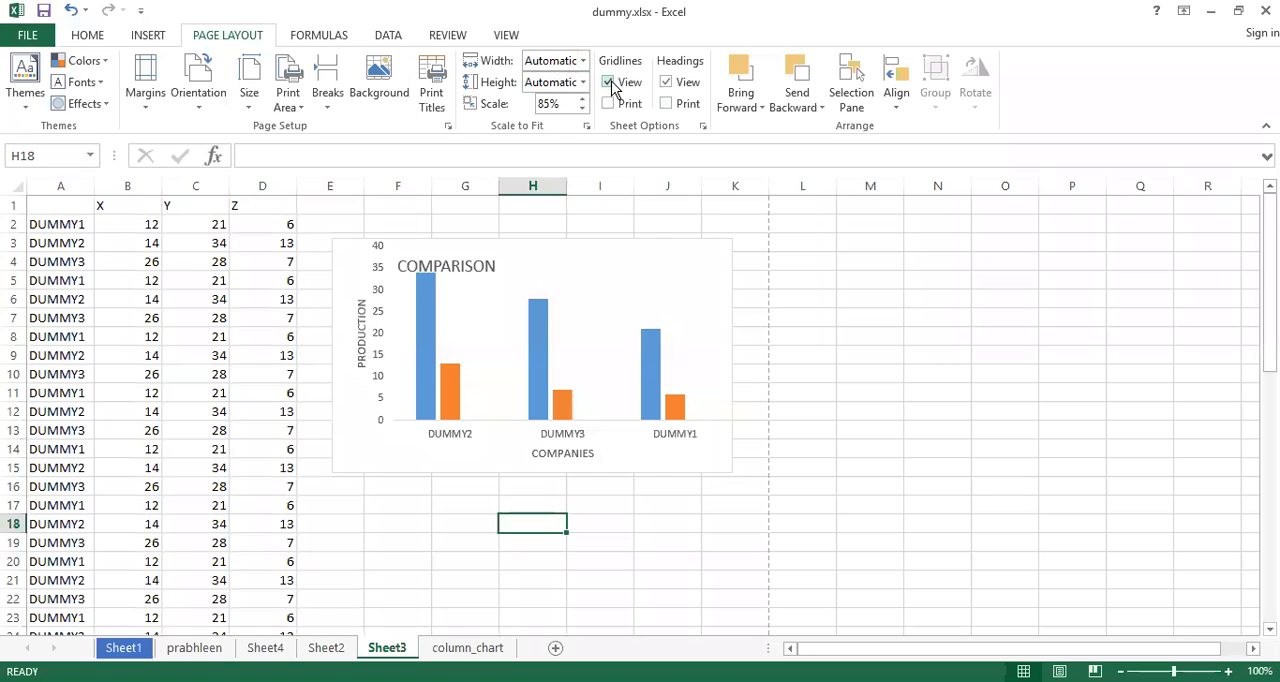
{"action": "left_click", "coordinate": [690, 221]}
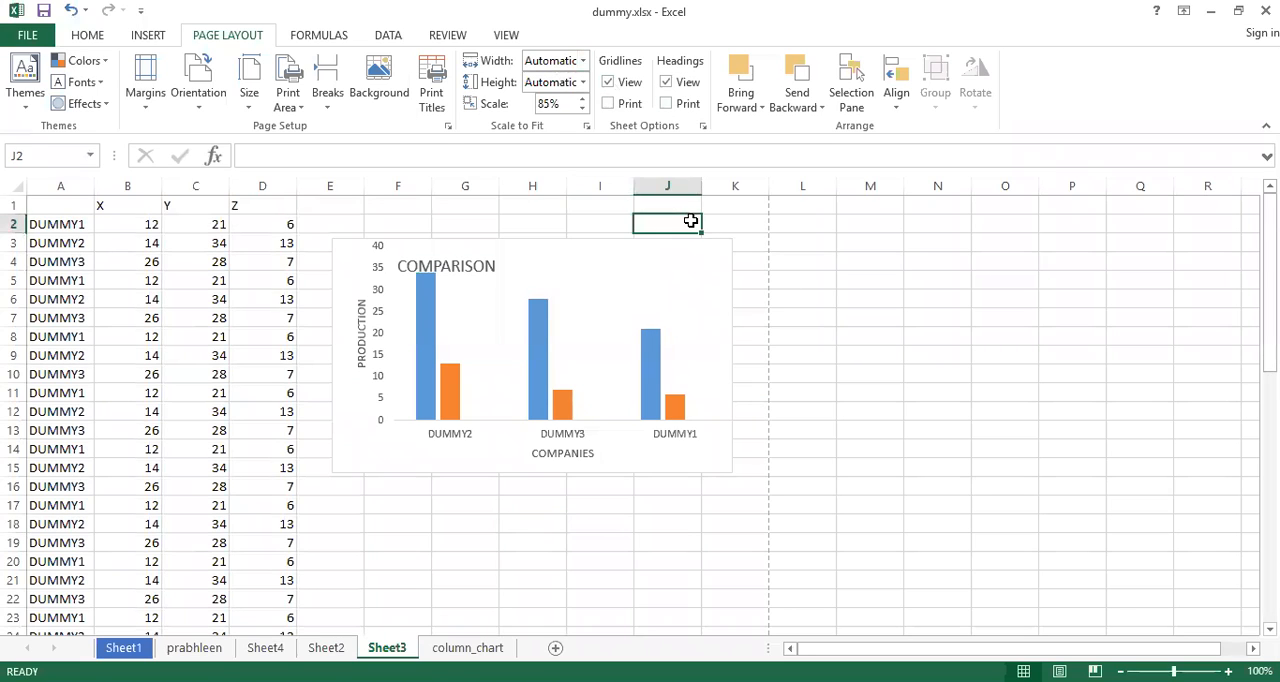
{"action": "key", "text": "ctrl+p"}
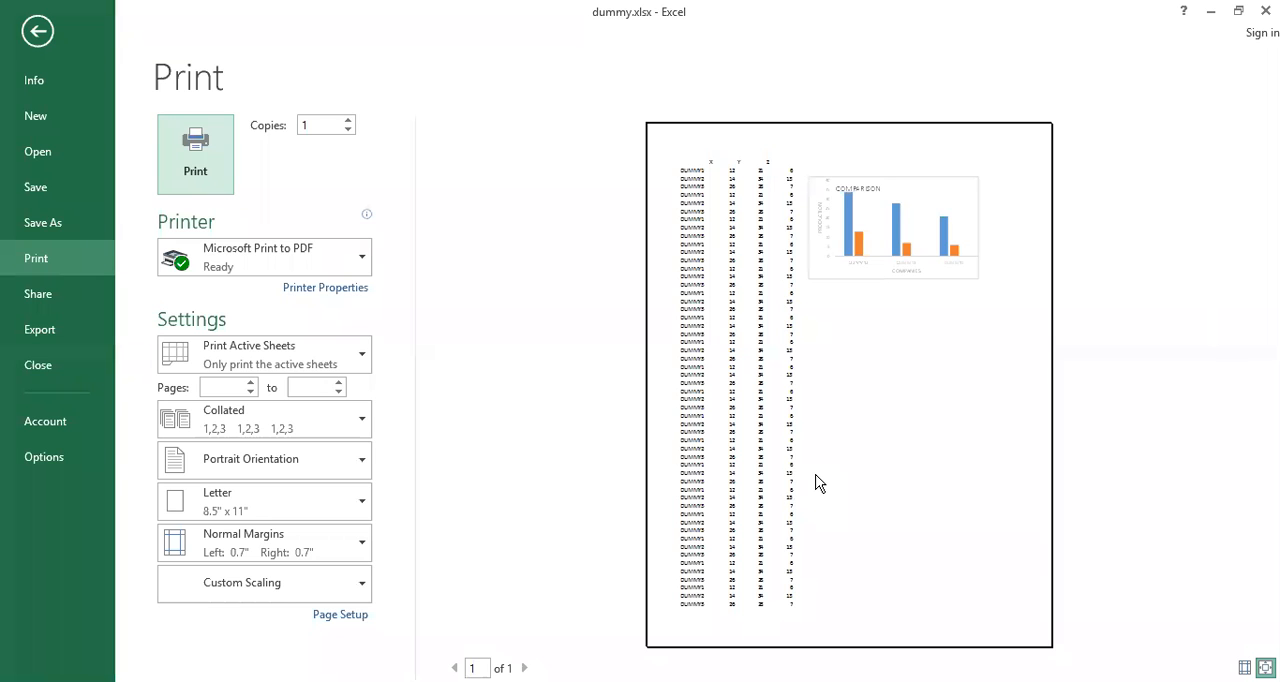
{"action": "key", "text": "Escape"}
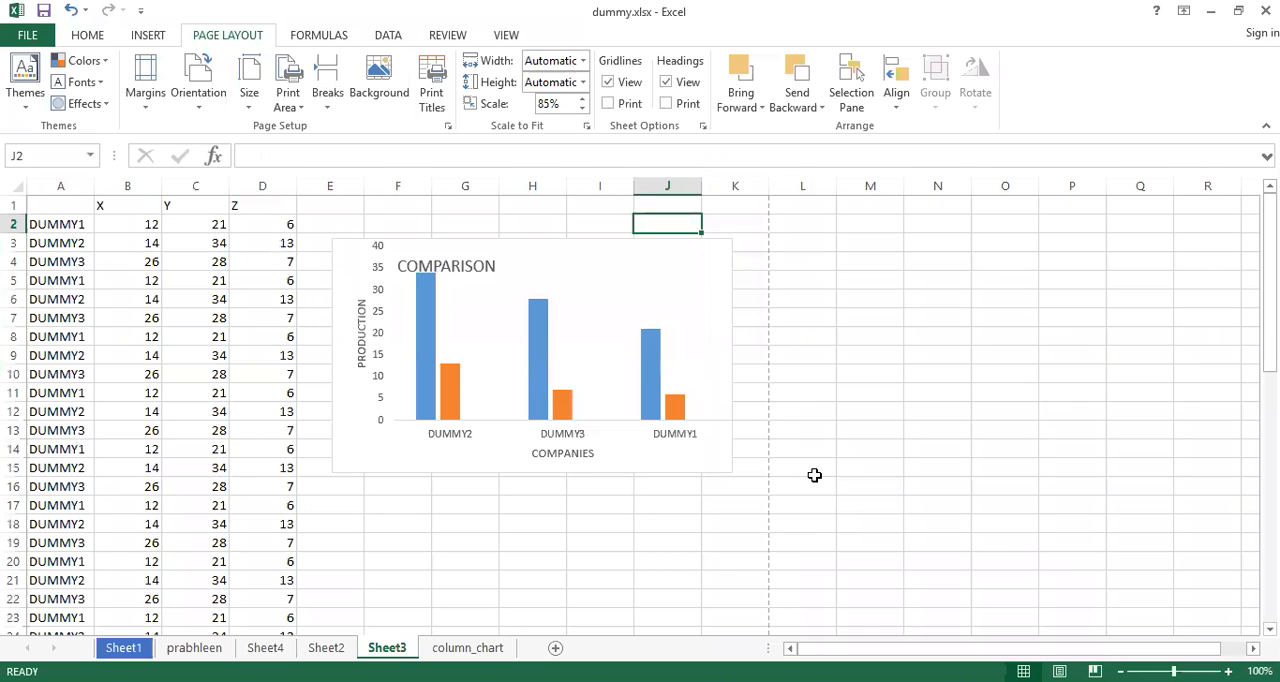
Enable printing of gridlines, preview the printout, and return to the worksheet
{"action": "left_click", "coordinate": [610, 104]}
{"action": "left_click", "coordinate": [754, 335]}
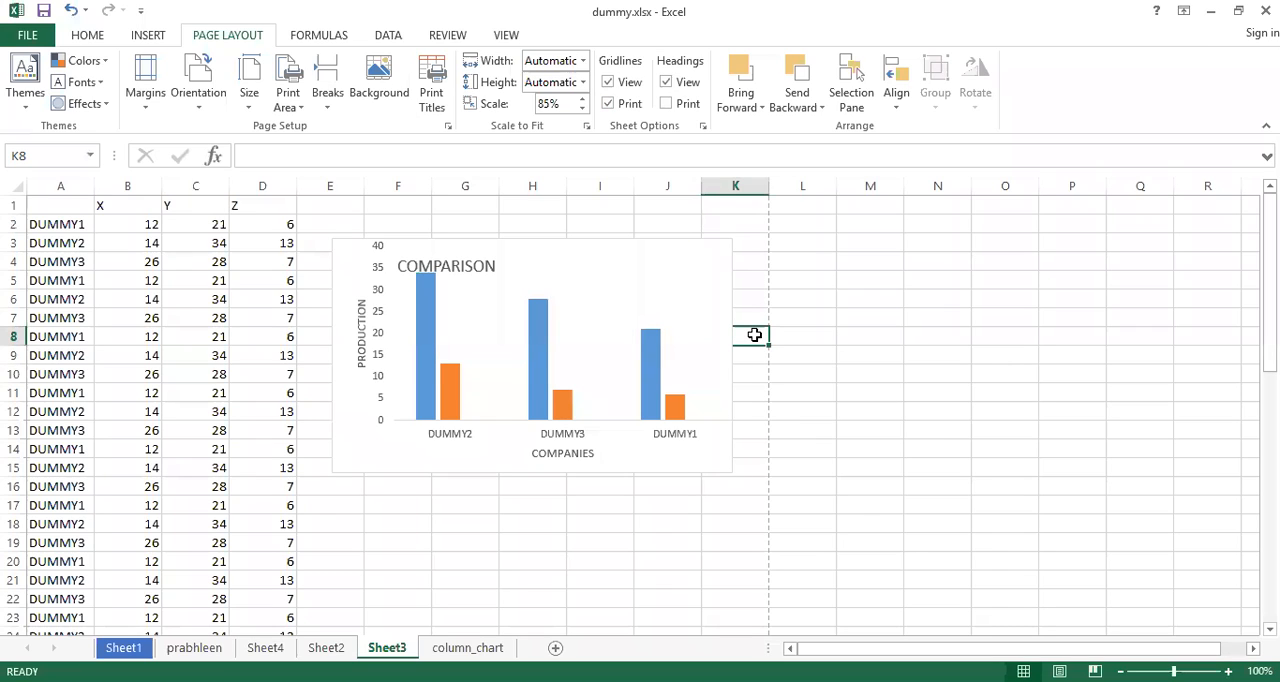
{"action": "key", "text": "ctrl+p"}
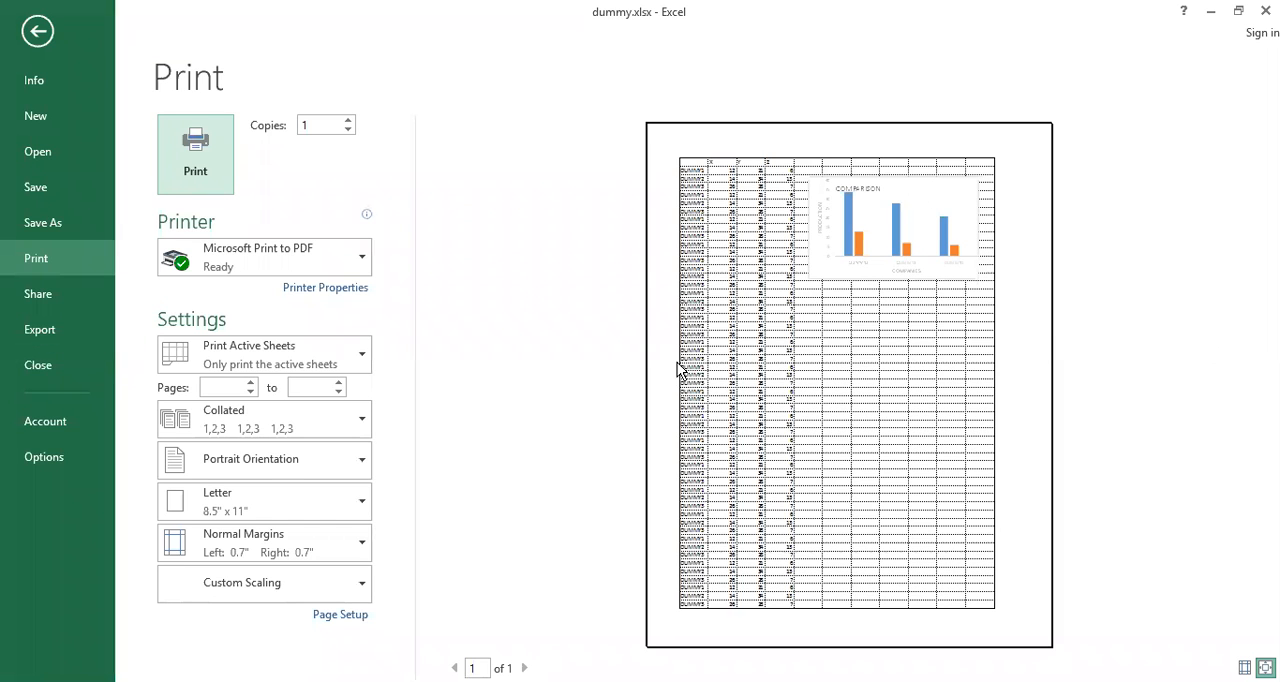
{"action": "key", "text": "Escape"}
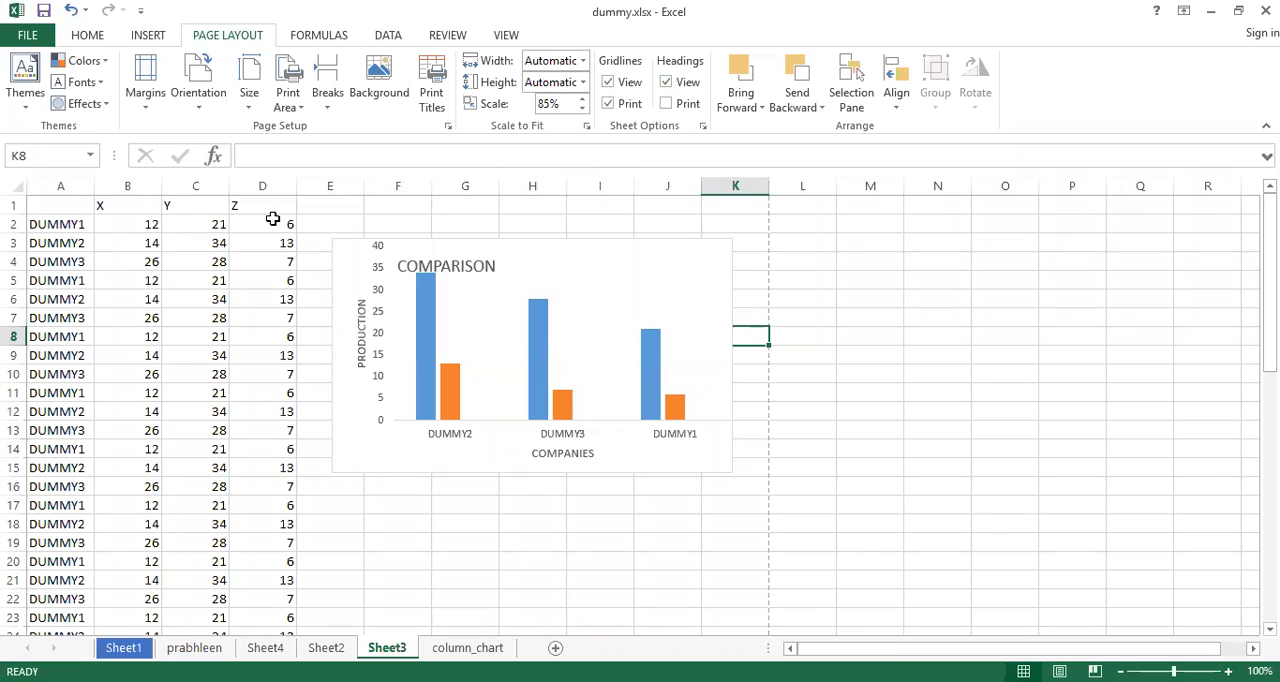
Hide the worksheet's row and column headings and show them again
{"action": "left_click", "coordinate": [666, 83]}
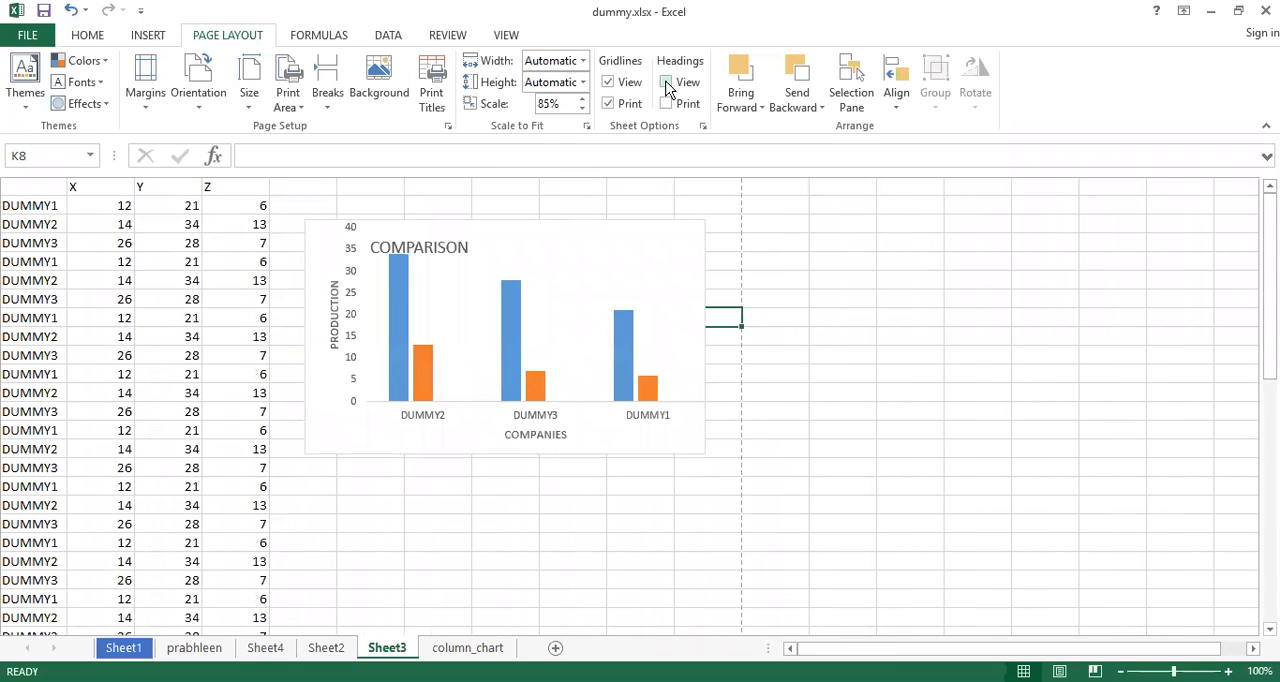
{"action": "left_click", "coordinate": [666, 83]}
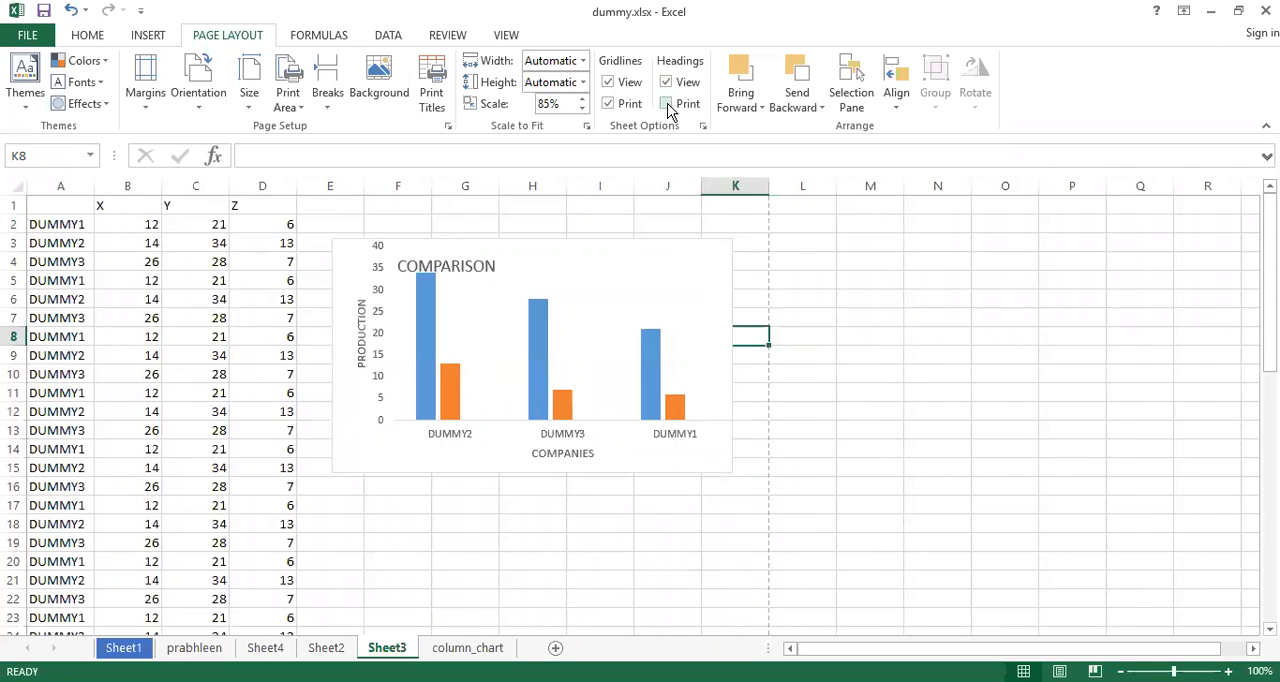
Preview the printout with headings printing enabled, and switch off printing of both headings and gridlines back in the worksheet
{"action": "left_click", "coordinate": [667, 104]}
{"action": "key", "text": "ctrl+p"}
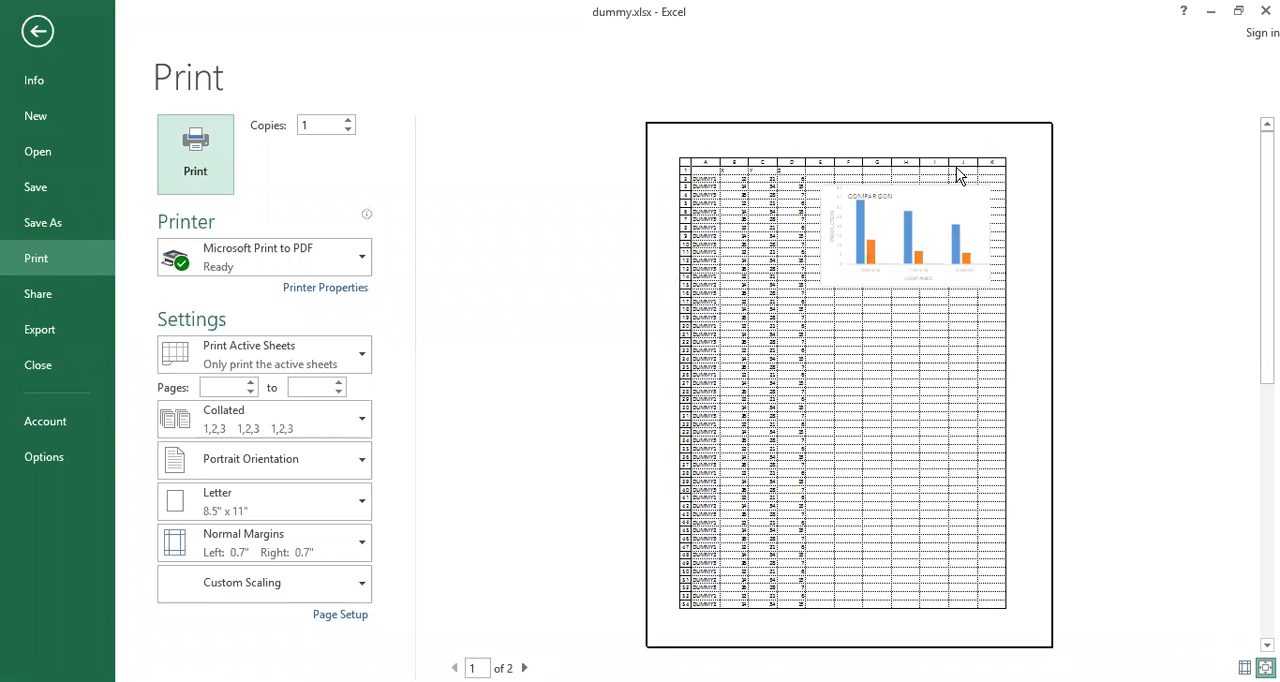
{"action": "key", "text": "Escape"}
{"action": "left_click", "coordinate": [667, 106]}
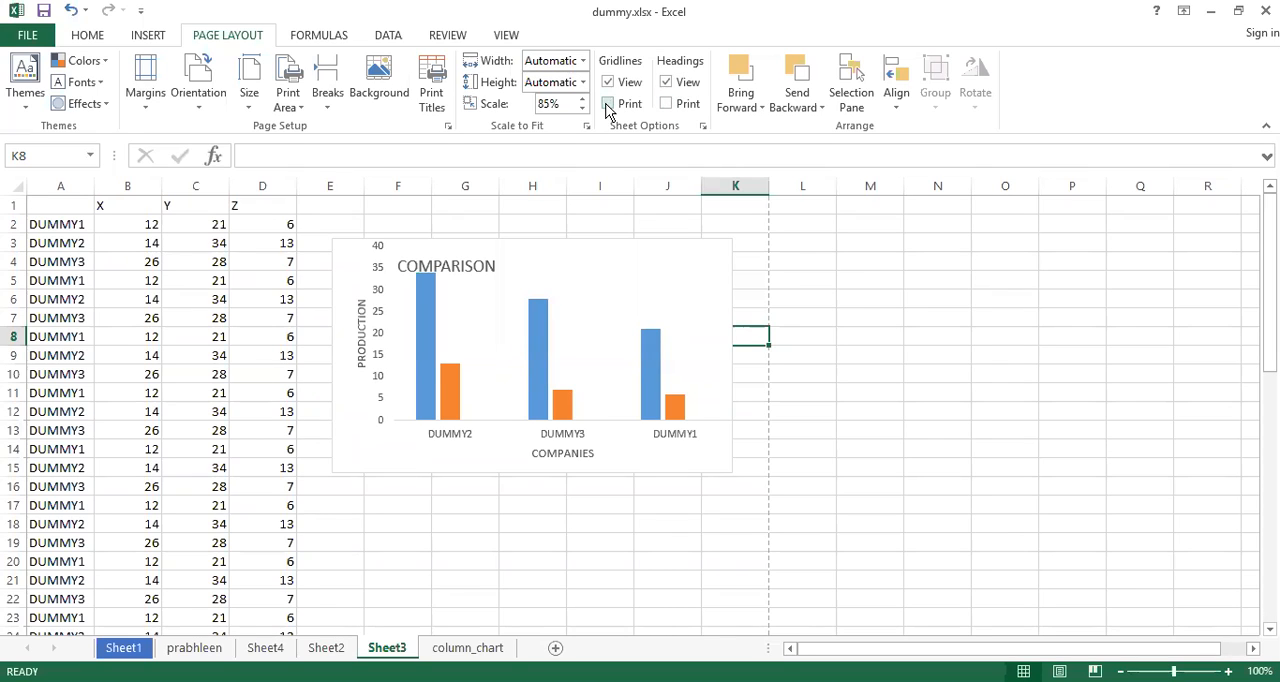
Apply All Borders to the entire data range in columns A to D, preview the printout, and return to the worksheet
{"action": "left_click", "coordinate": [125, 226]}
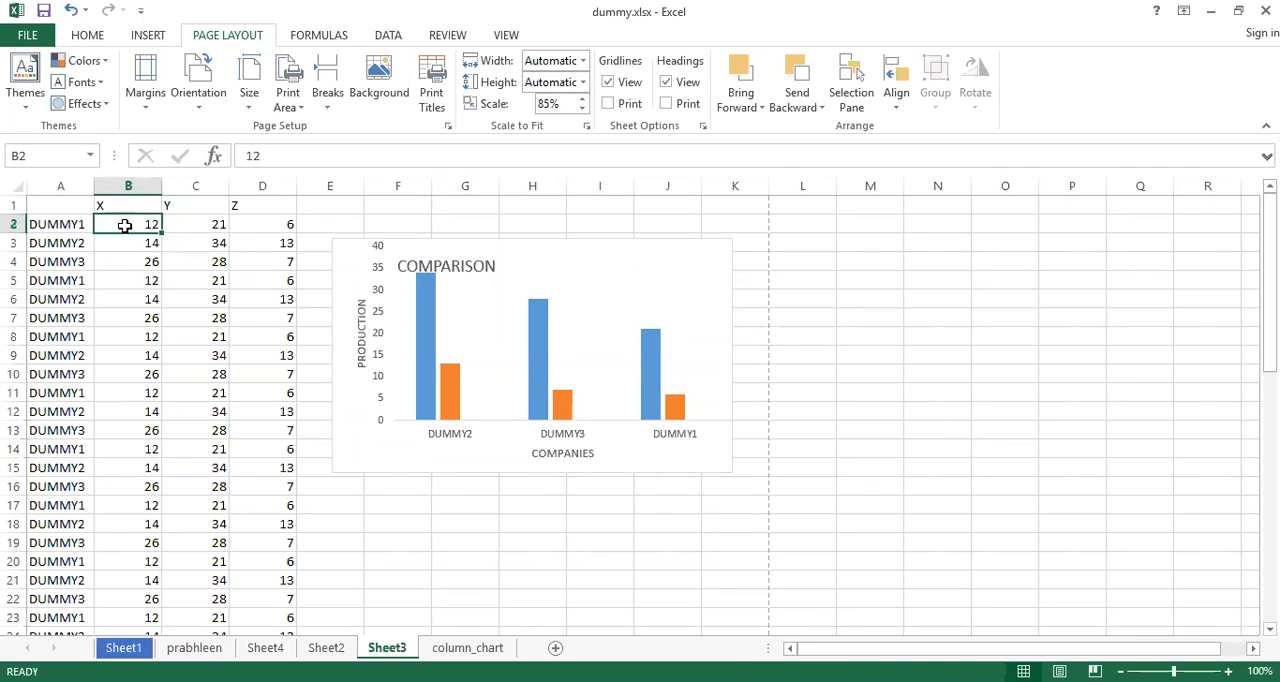
{"action": "key", "text": "ctrl+a"}
{"action": "left_click", "coordinate": [88, 36]}
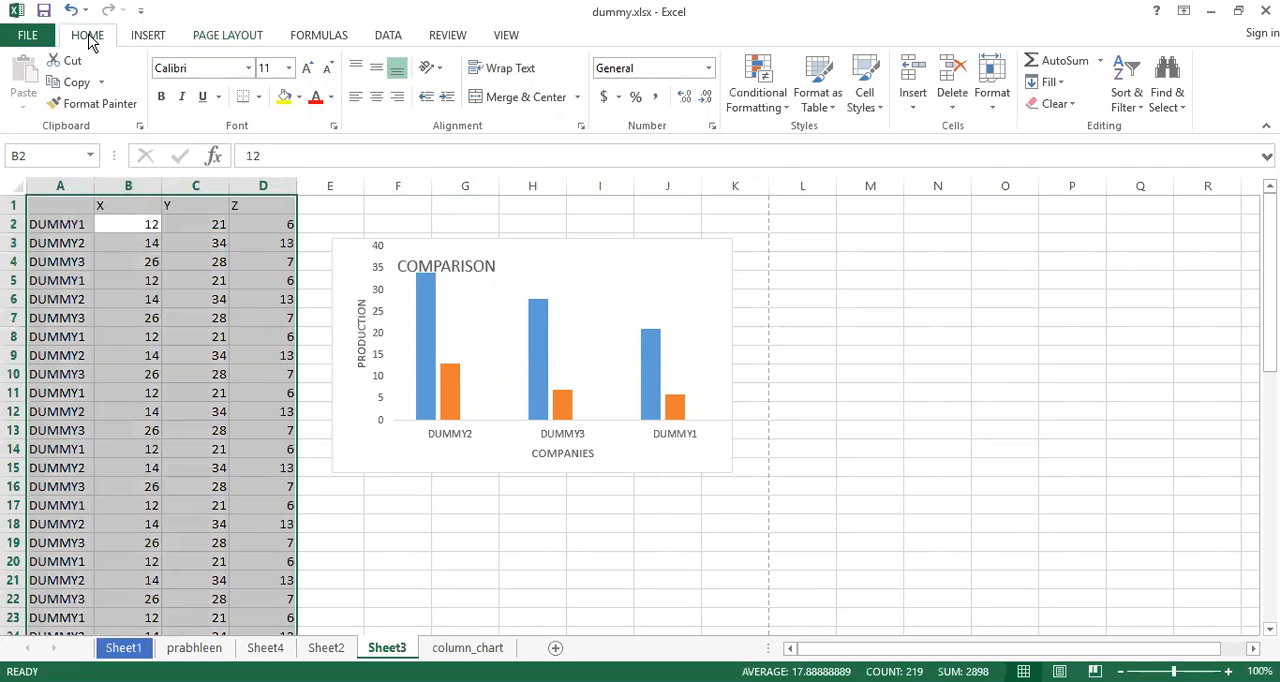
{"action": "left_click", "coordinate": [260, 97]}
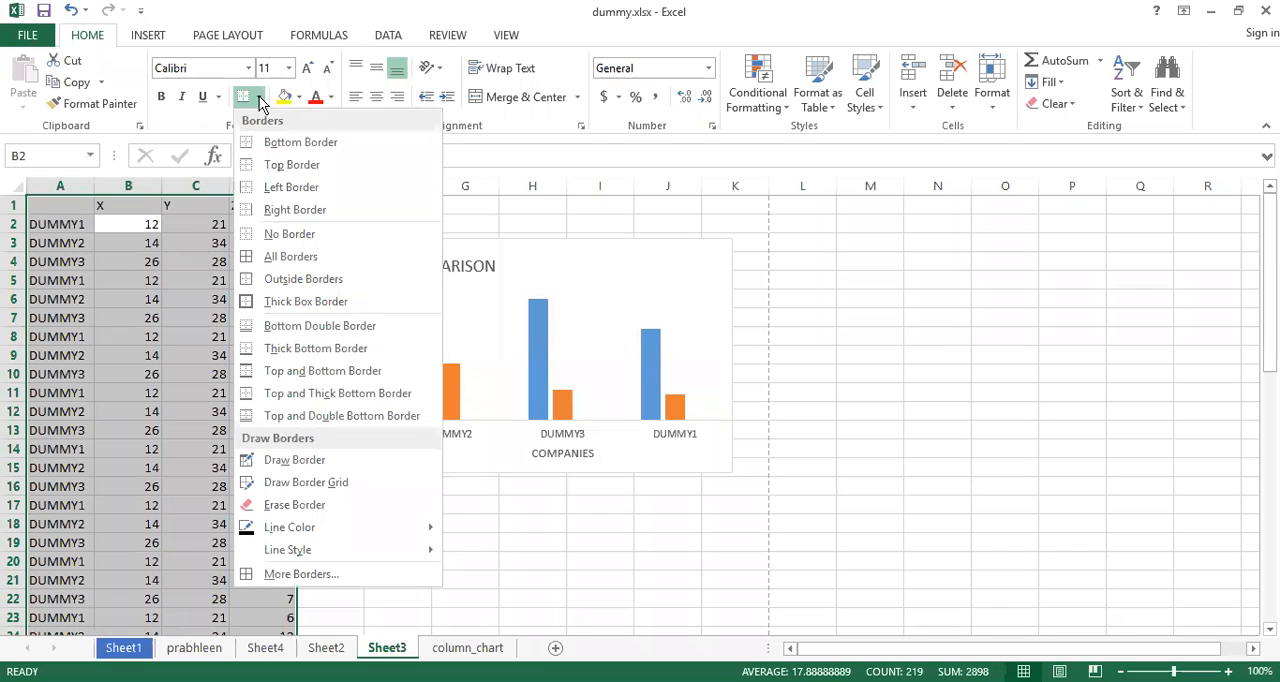
{"action": "left_click", "coordinate": [287, 259]}
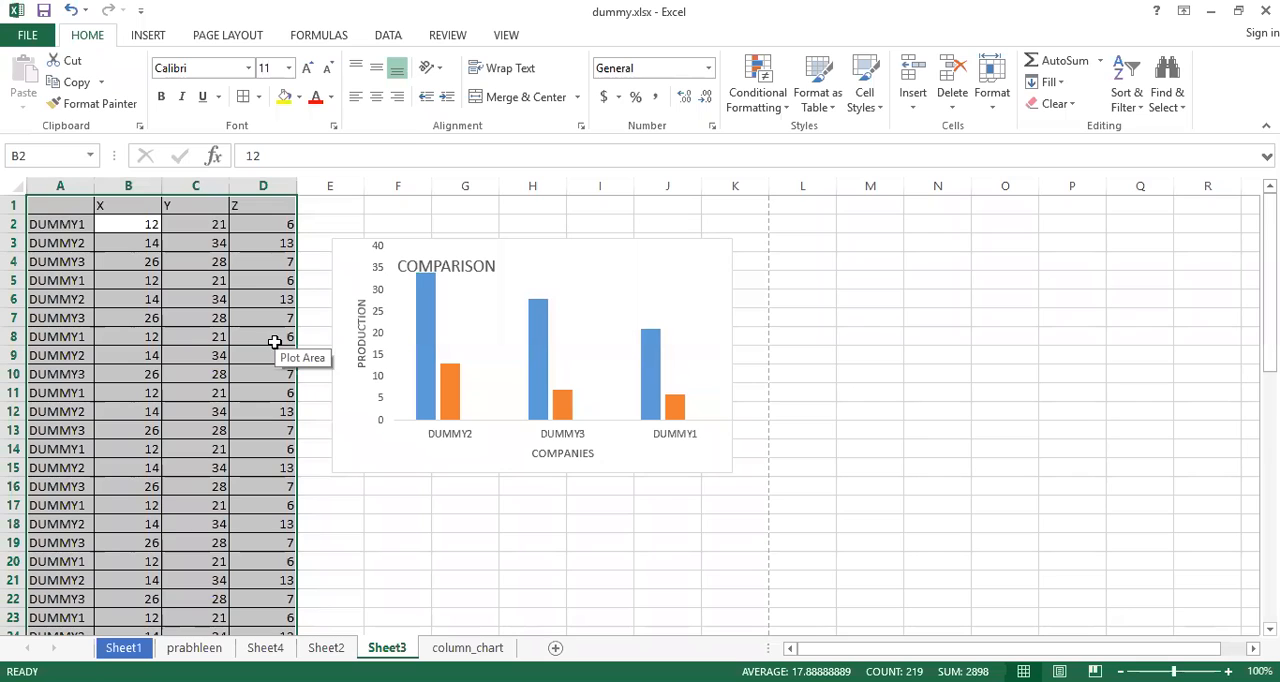
{"action": "key", "text": "ctrl+p"}
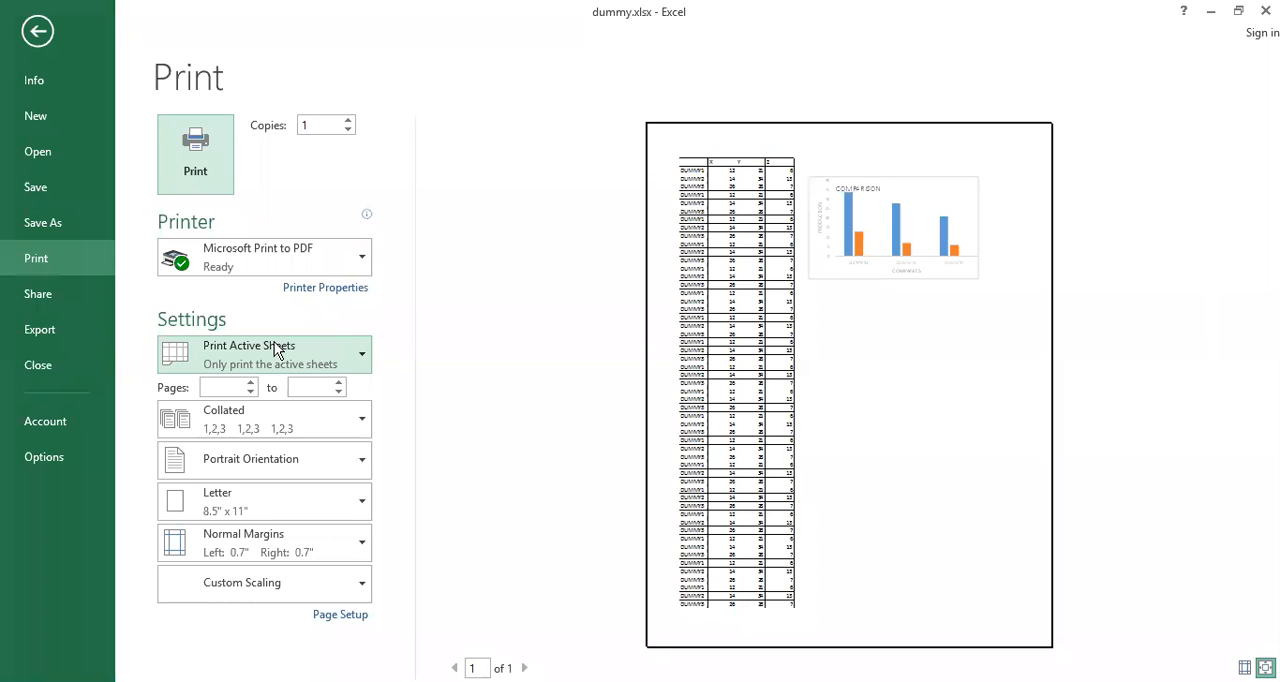
{"action": "key", "text": "Escape"}
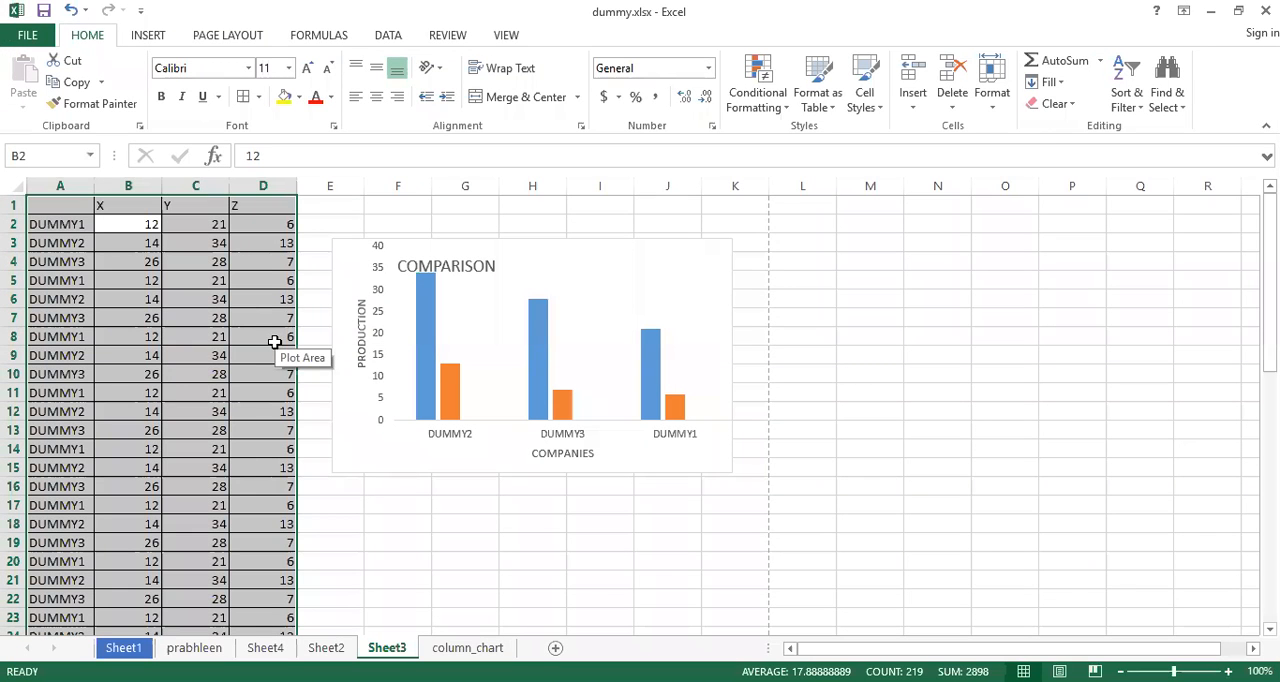
Reselect the bordered data range and preview its printout again, and undo the All Borders formatting
{"action": "left_click", "coordinate": [228, 37]}
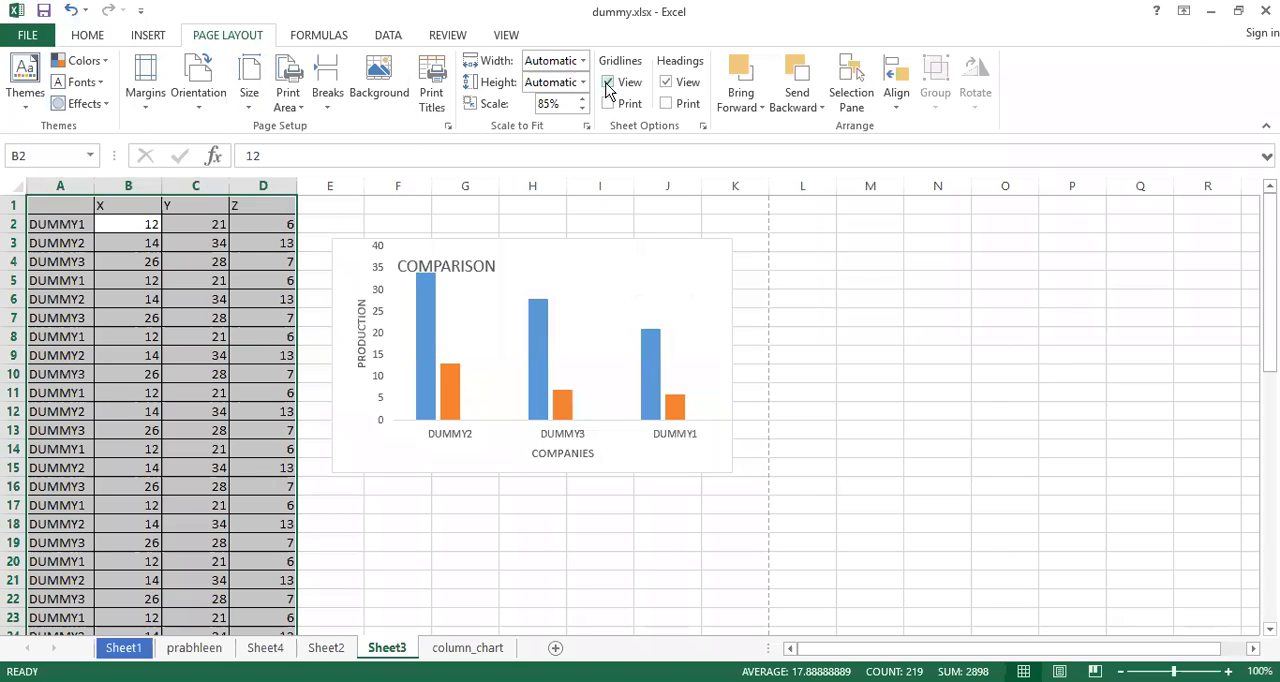
{"action": "left_click", "coordinate": [190, 296]}
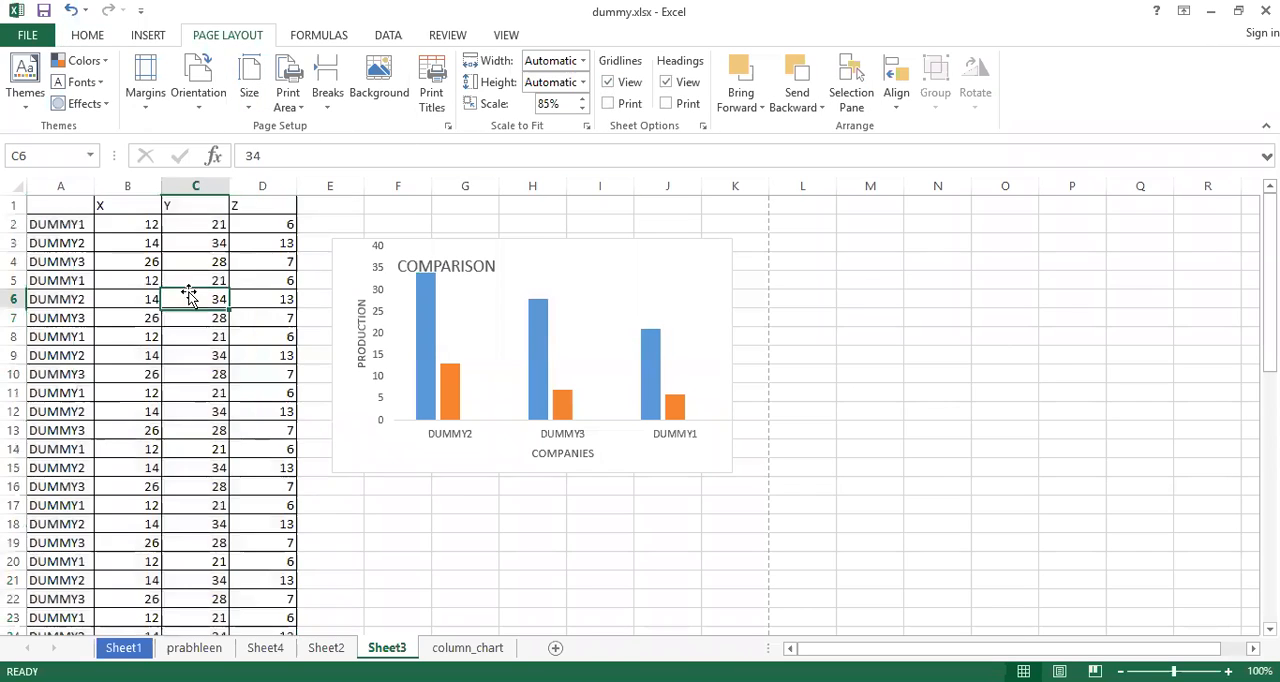
{"action": "left_click", "coordinate": [87, 35]}
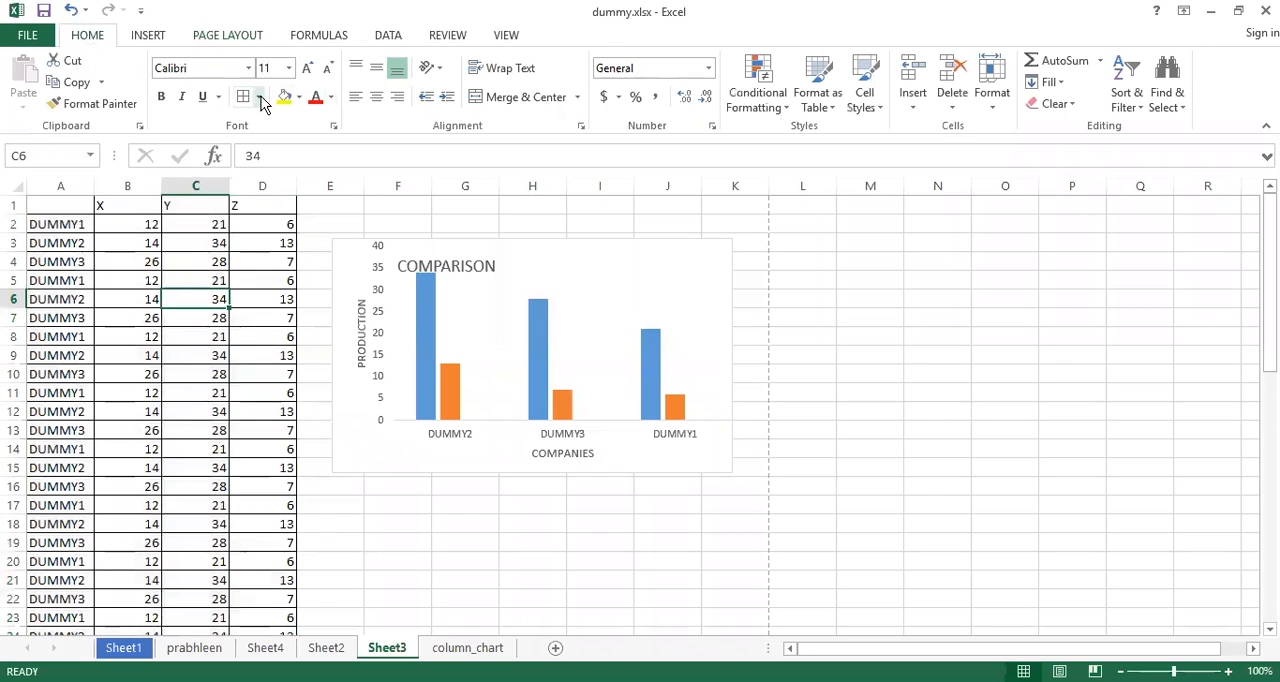
{"action": "left_click", "coordinate": [259, 97]}
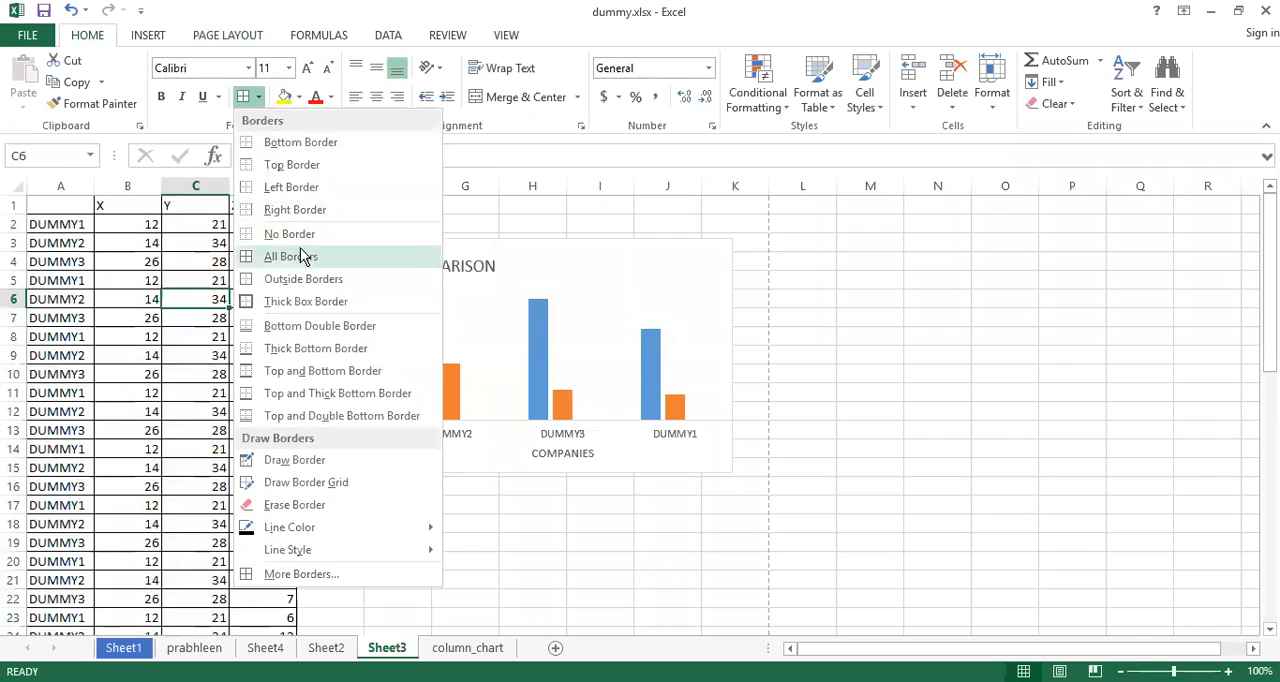
{"action": "left_click", "coordinate": [167, 285]}
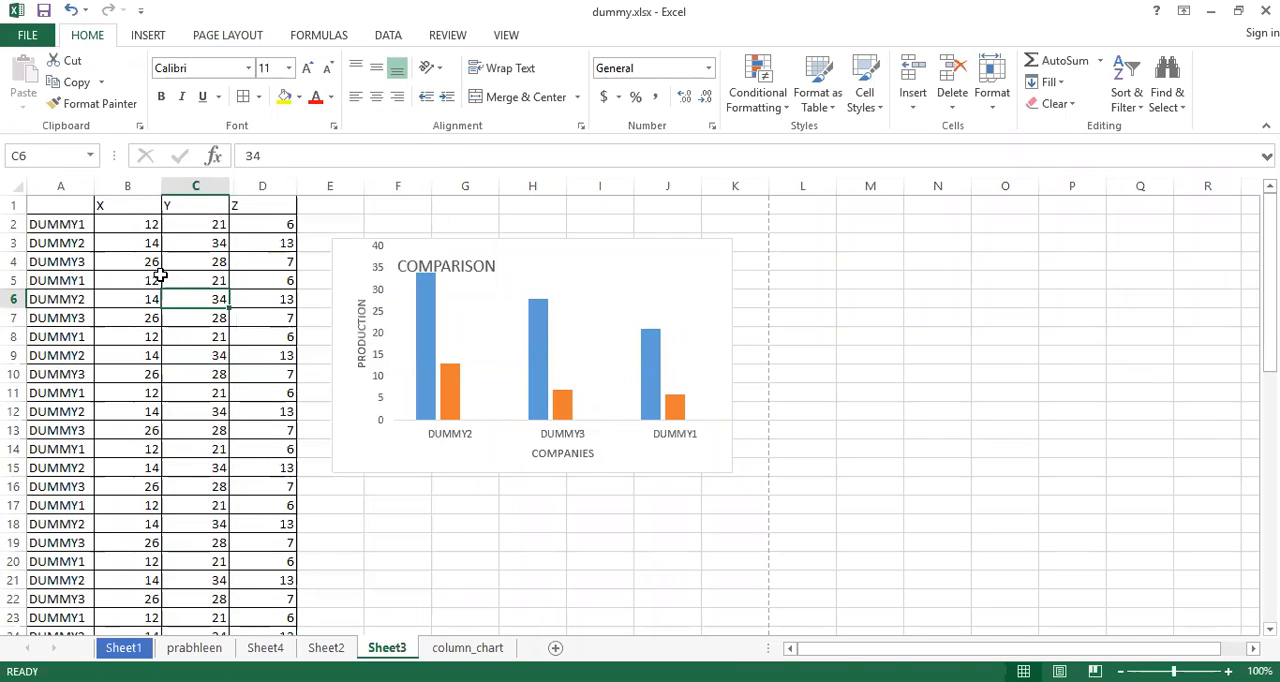
{"action": "key", "text": "ctrl+a"}
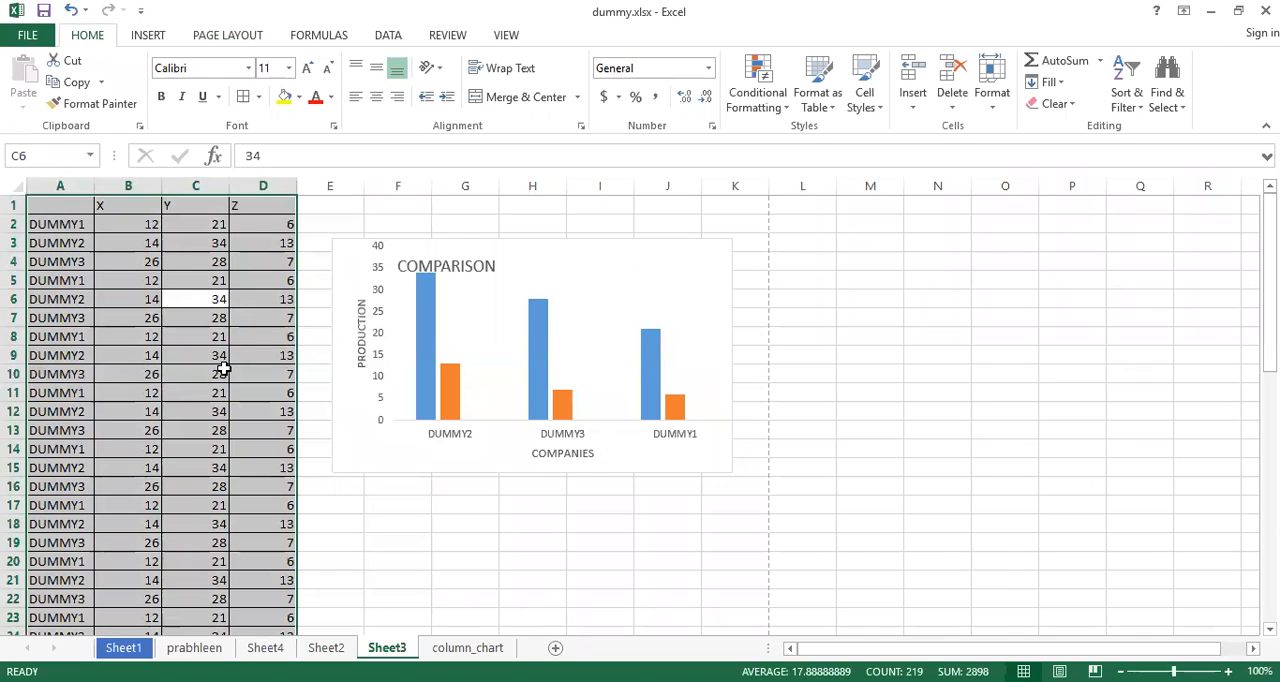
{"action": "key", "text": "ctrl+p"}
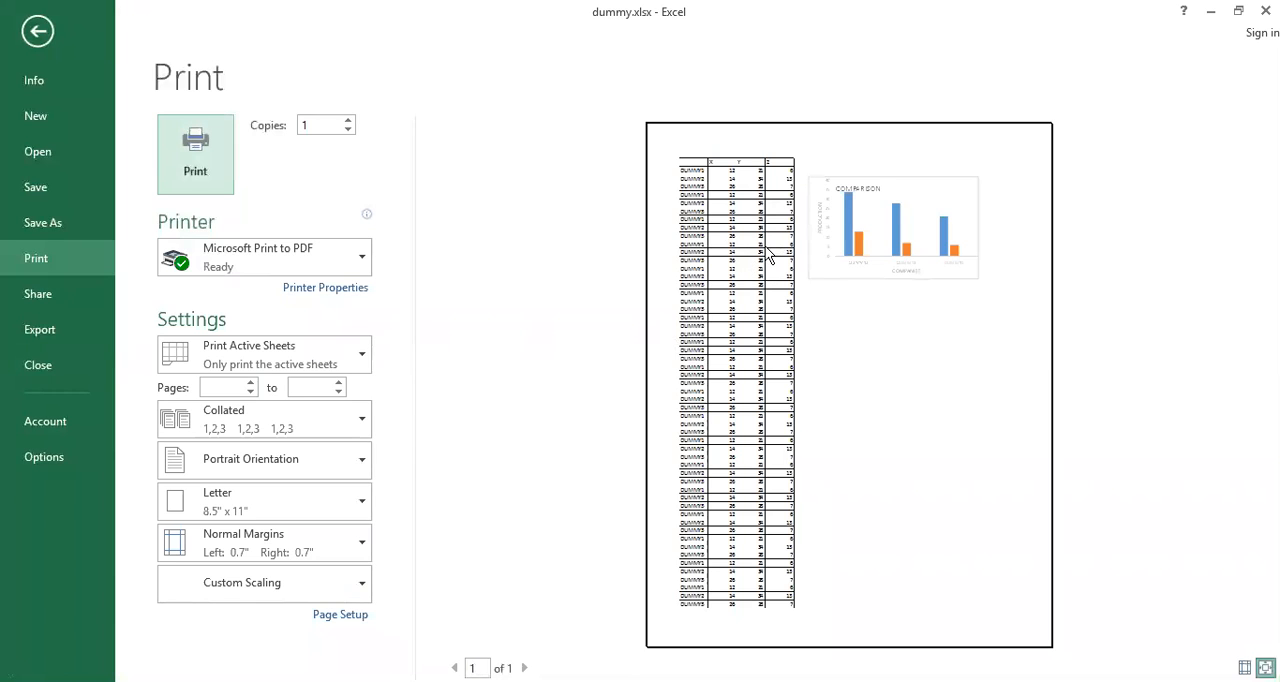
{"action": "key", "text": "Escape"}
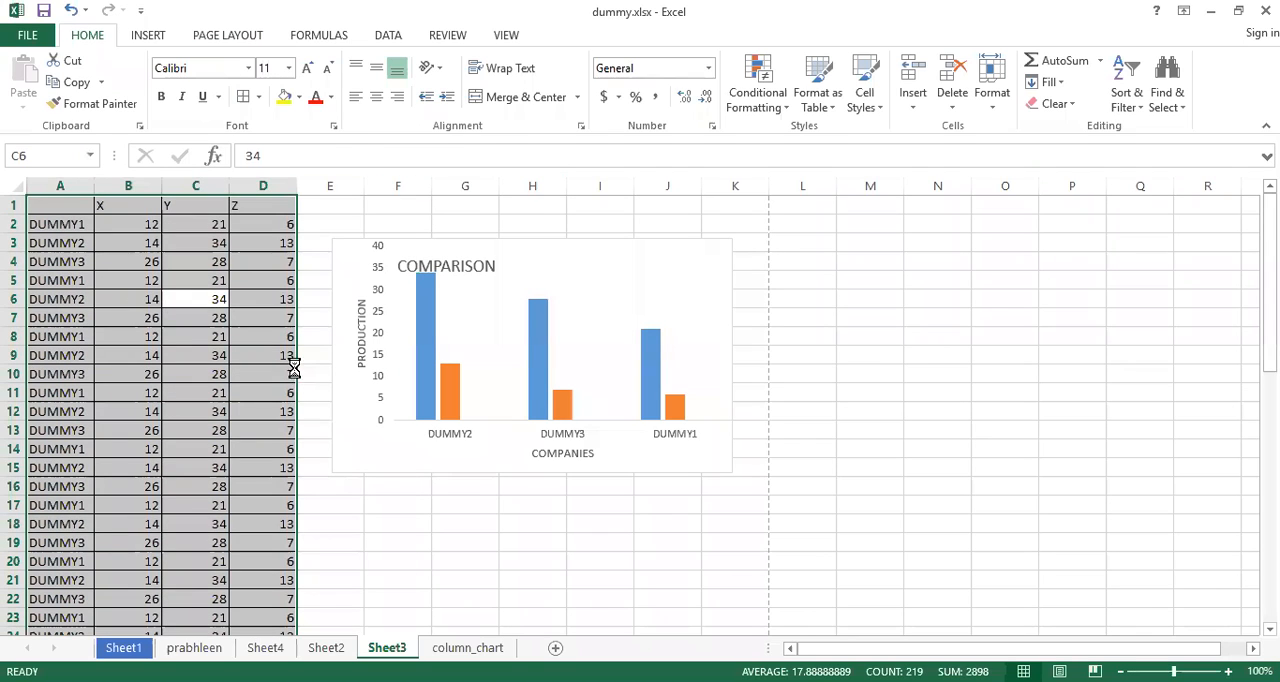
{"action": "key", "text": "ctrl+z"}
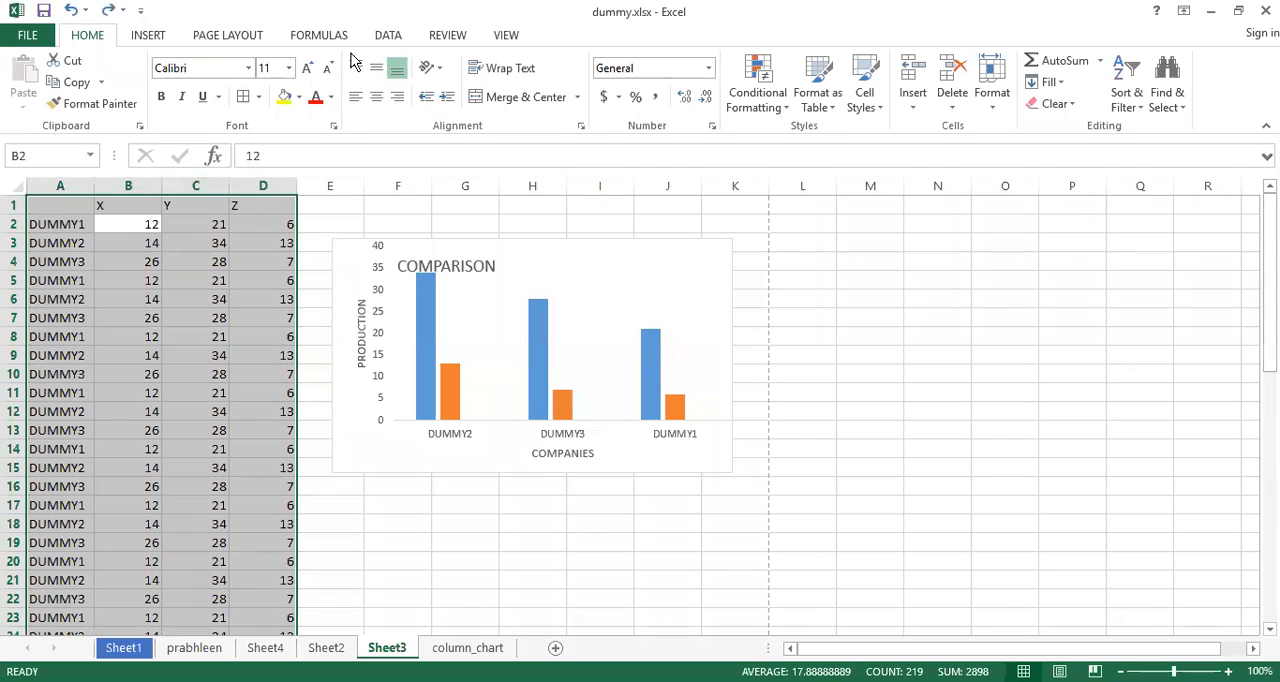
Draw a rectangle about 1.71" high and 2.47" wide overlapping the upper-right part of the comparison chart
{"action": "left_click", "coordinate": [249, 37]}
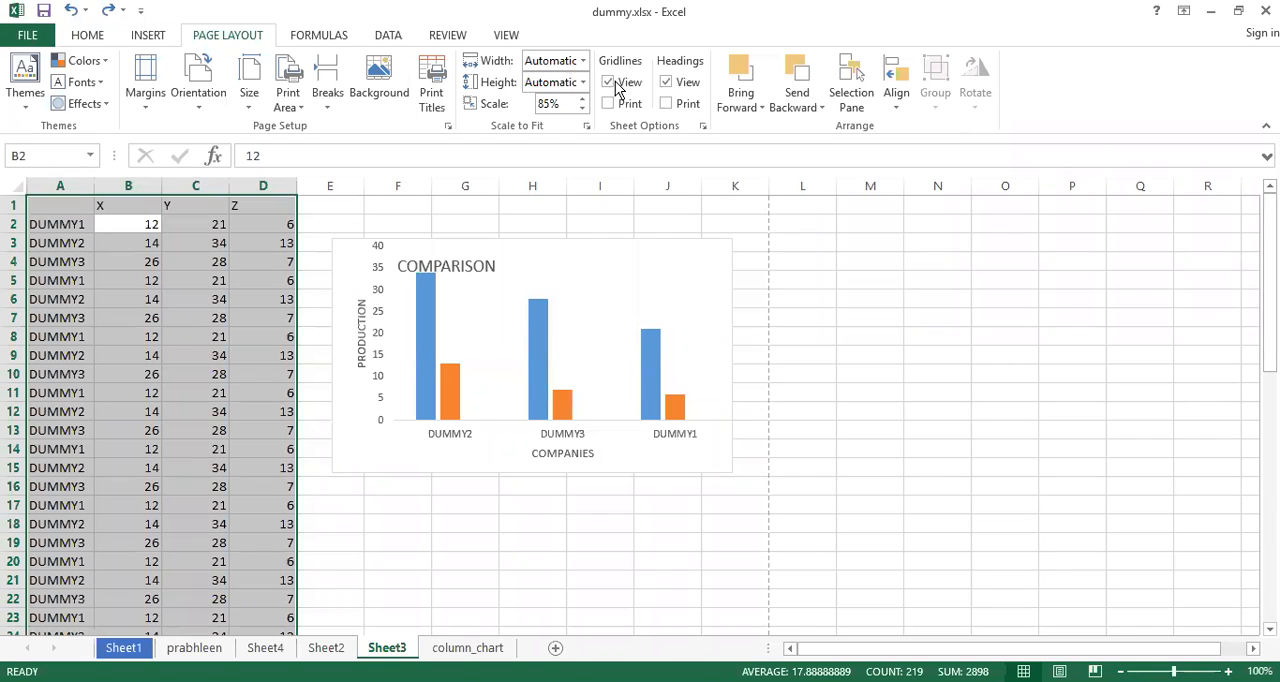
{"action": "left_click", "coordinate": [147, 38]}
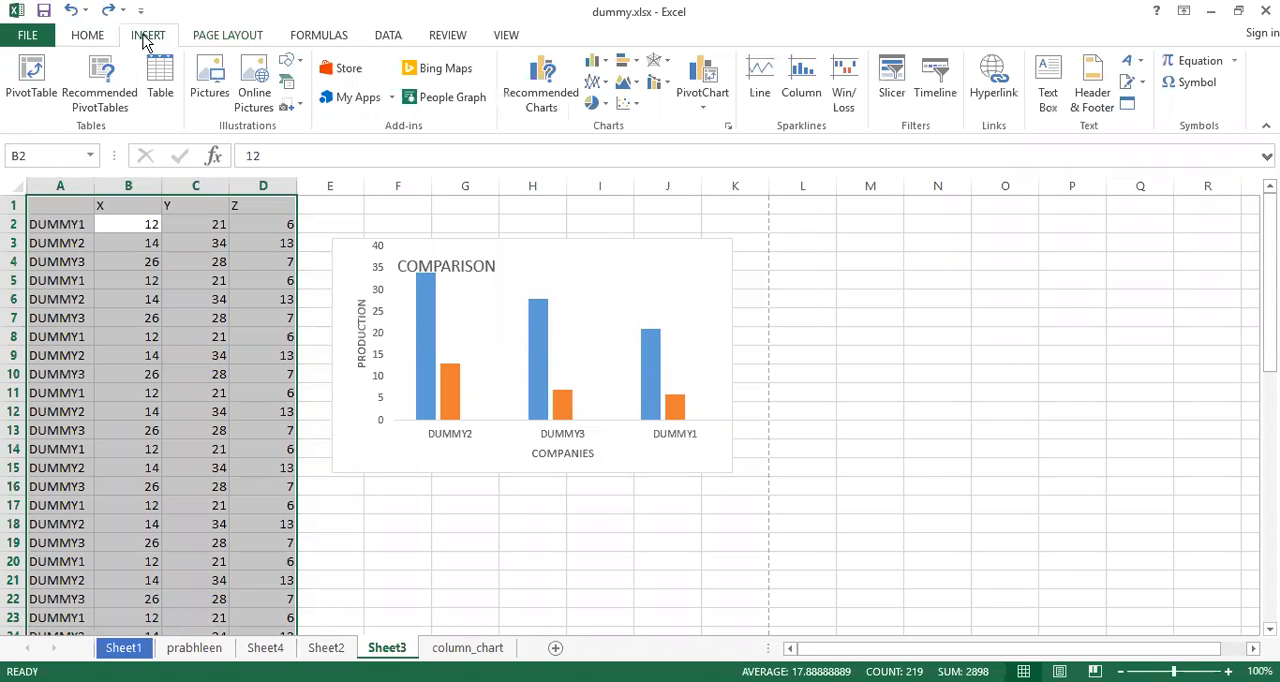
{"action": "left_click", "coordinate": [302, 66]}
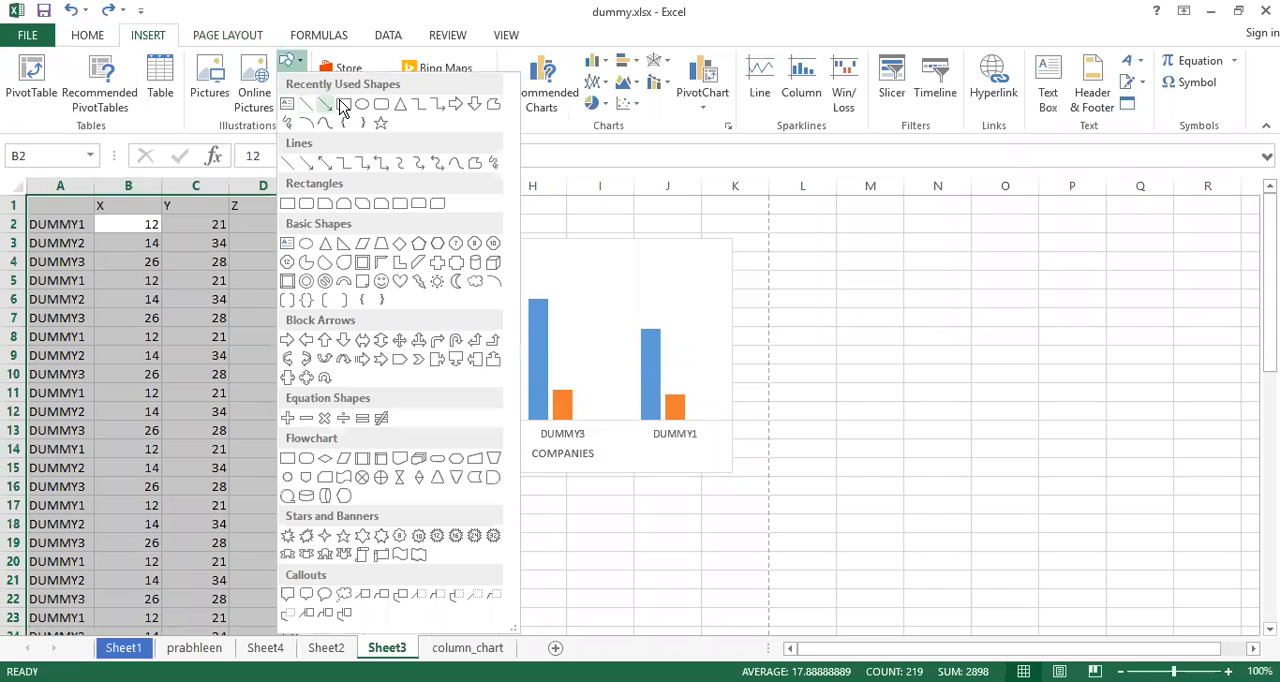
{"action": "left_click", "coordinate": [338, 102]}
{"action": "left_click_drag", "start_coordinate": [568, 216], "coordinate": [790, 371]}
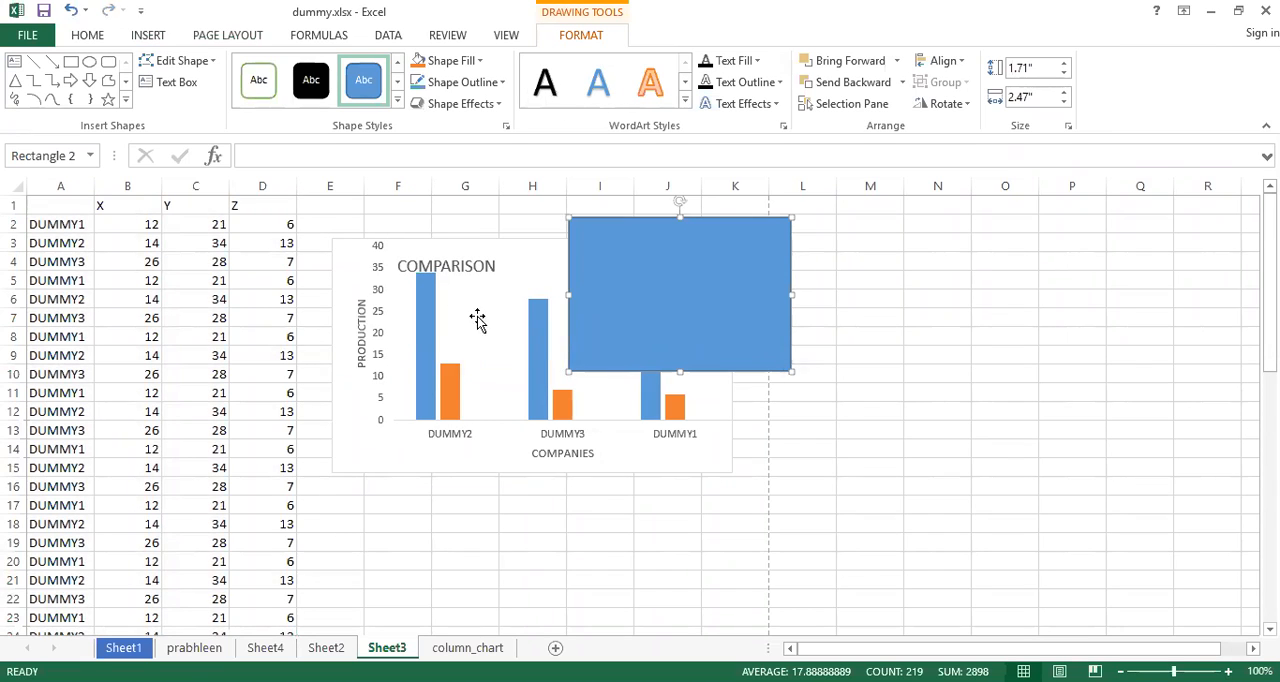
Send the blue rectangle backward so it lies behind the comparison chart, and deselect it
{"action": "left_click", "coordinate": [340, 250]}
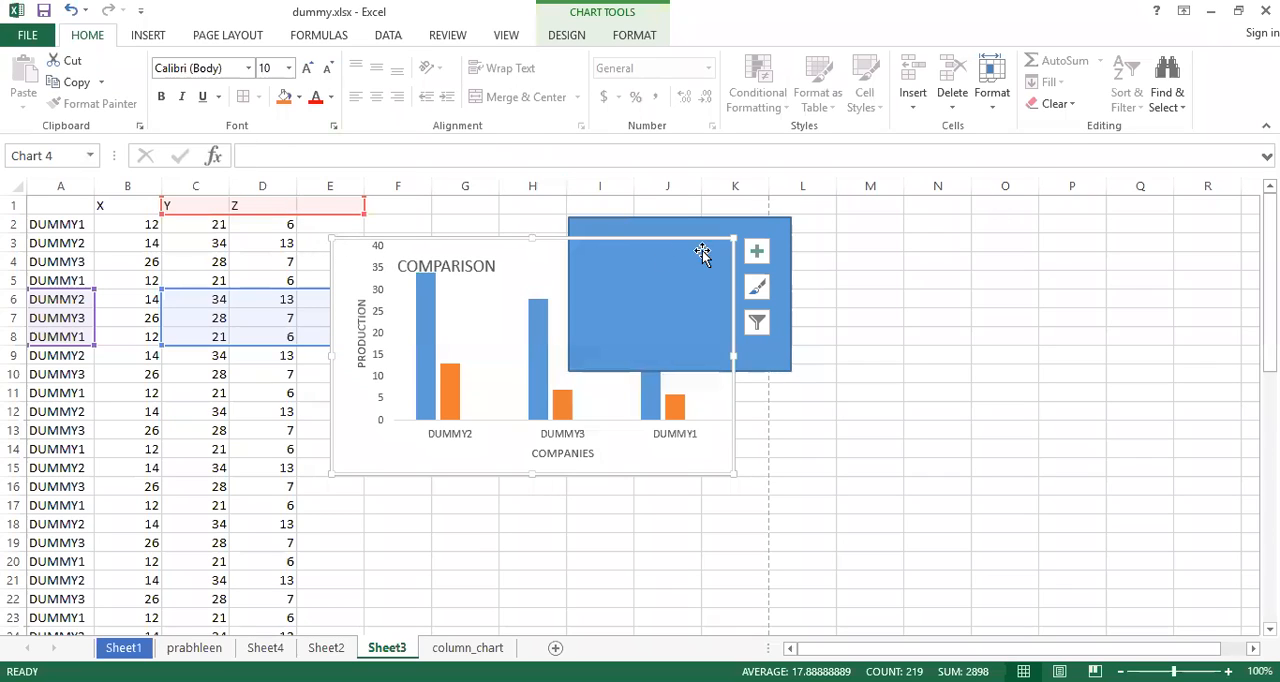
{"action": "left_click", "coordinate": [752, 224]}
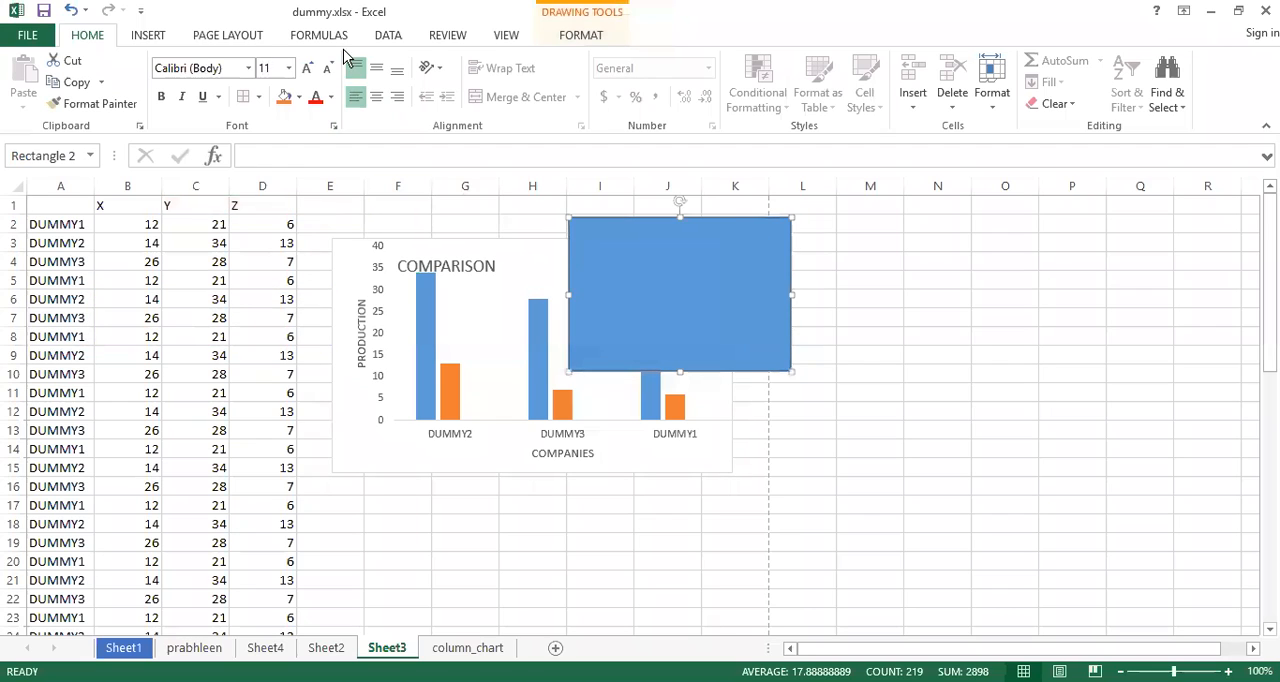
{"action": "left_click", "coordinate": [224, 38]}
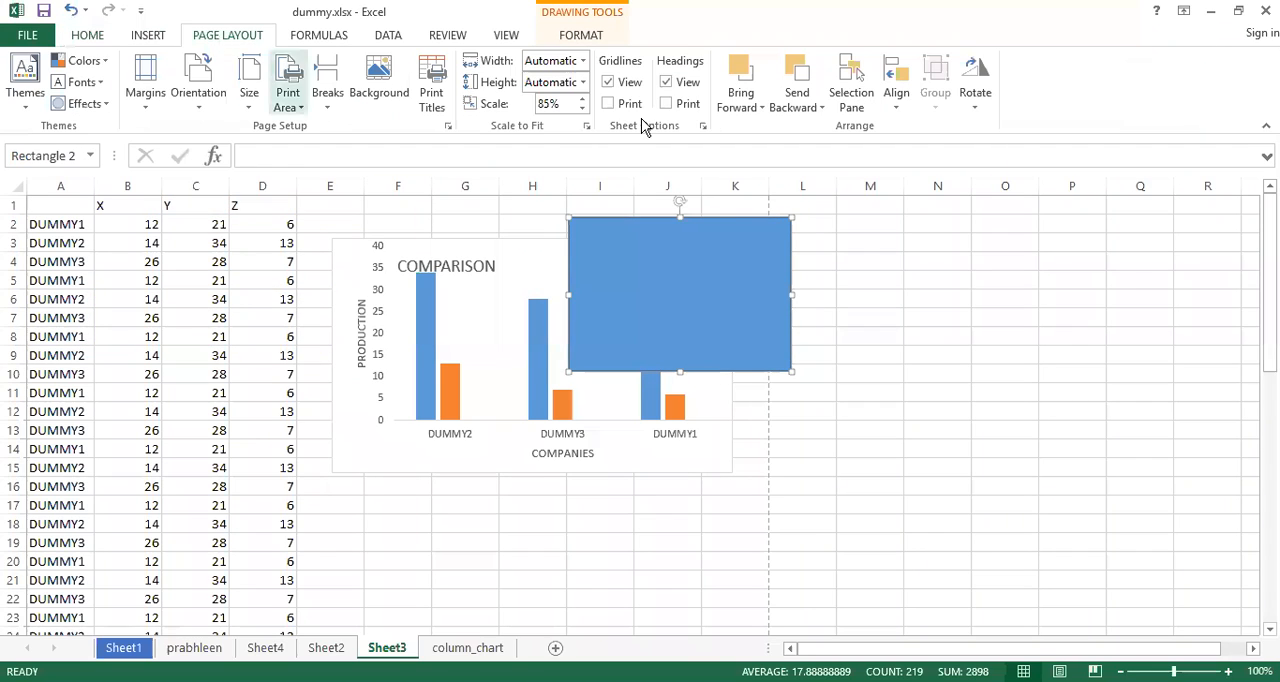
{"action": "left_click", "coordinate": [820, 108]}
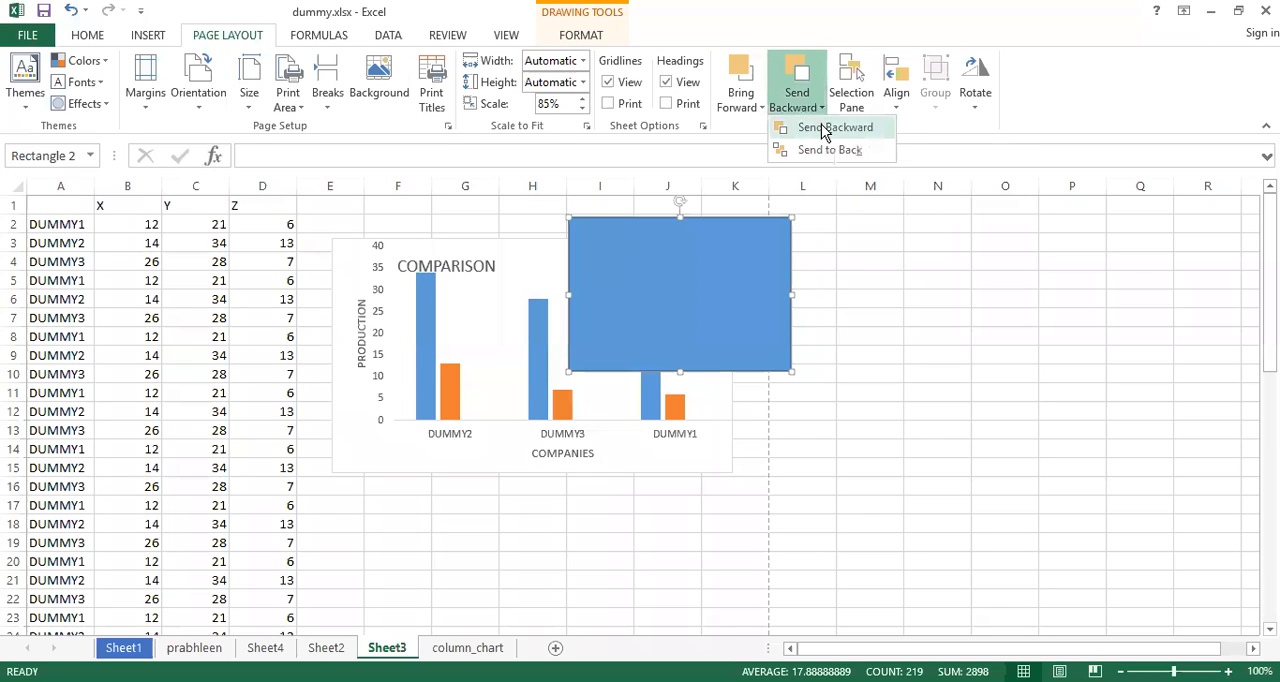
{"action": "left_click", "coordinate": [825, 129]}
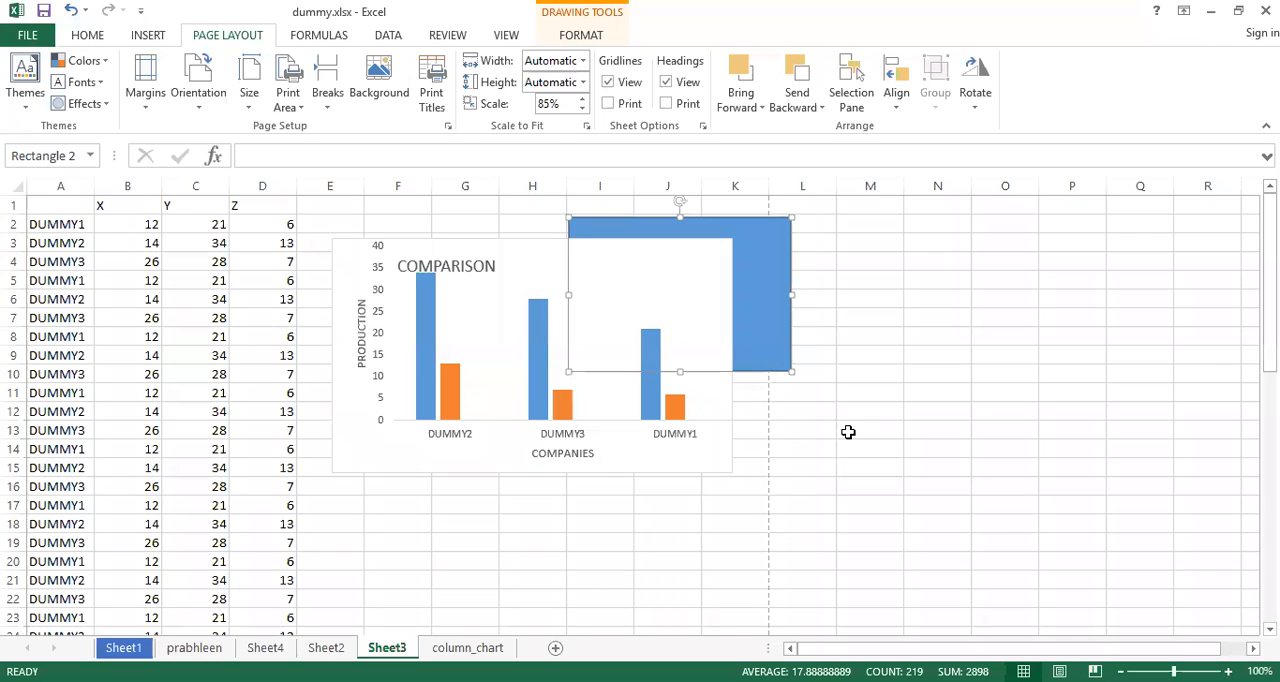
{"action": "left_click", "coordinate": [273, 404]}
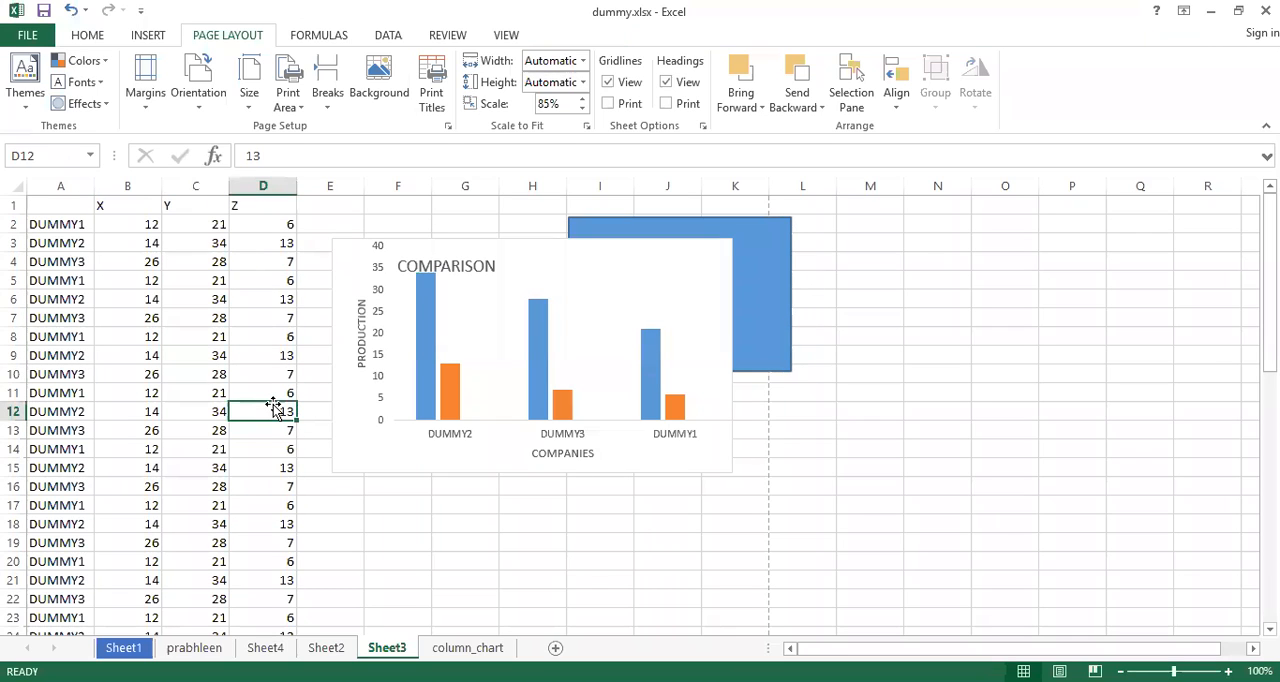
Reselect the blue rectangle and examine the Bring Forward and Send Backward arrangement options
{"action": "left_click", "coordinate": [757, 222]}
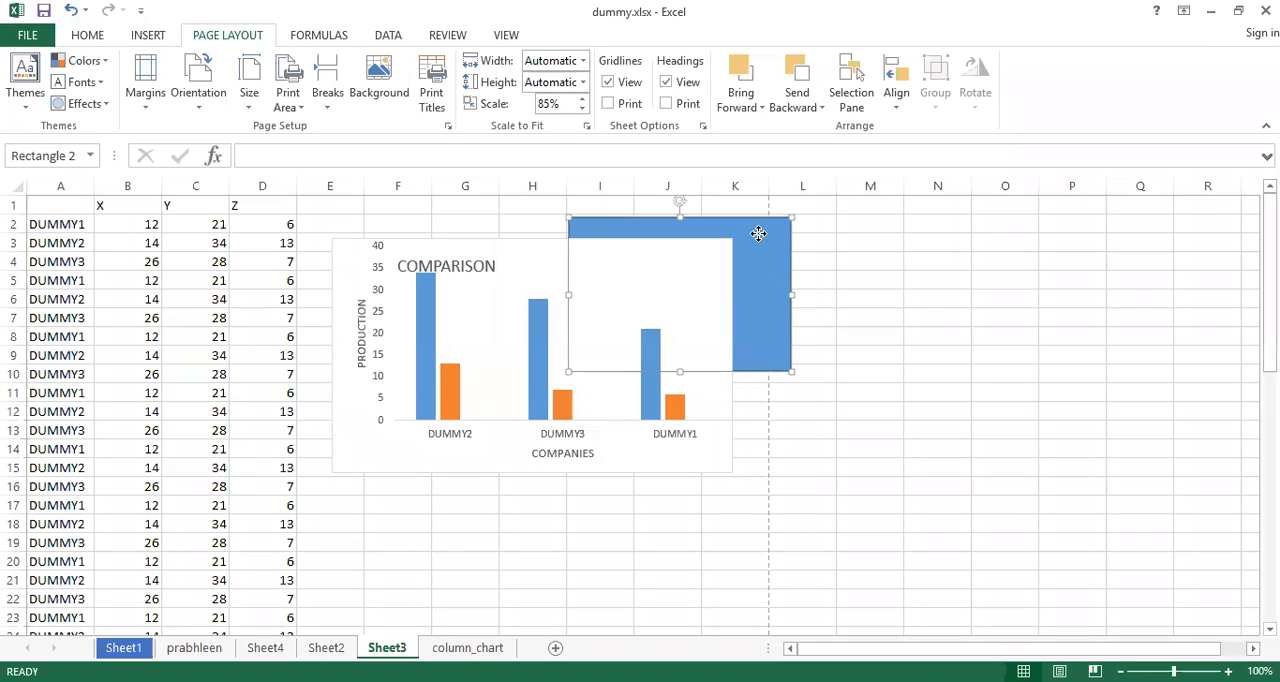
{"action": "left_click", "coordinate": [760, 103]}
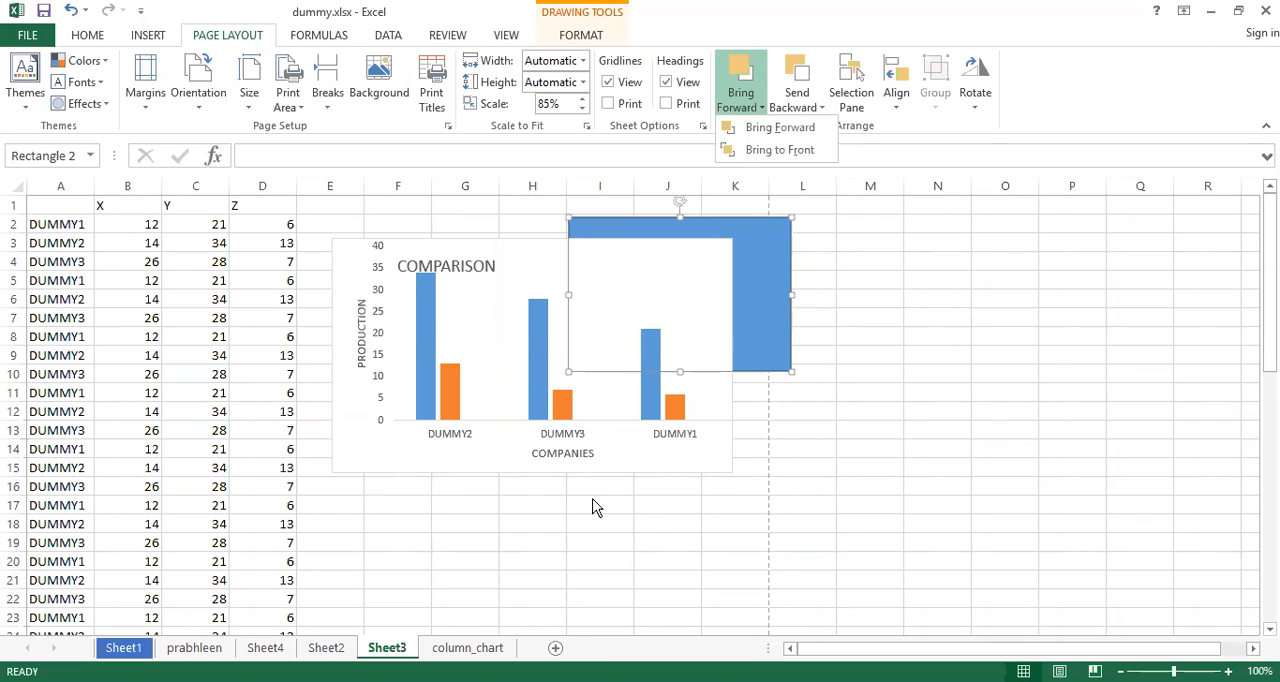
{"action": "left_click", "coordinate": [673, 443]}
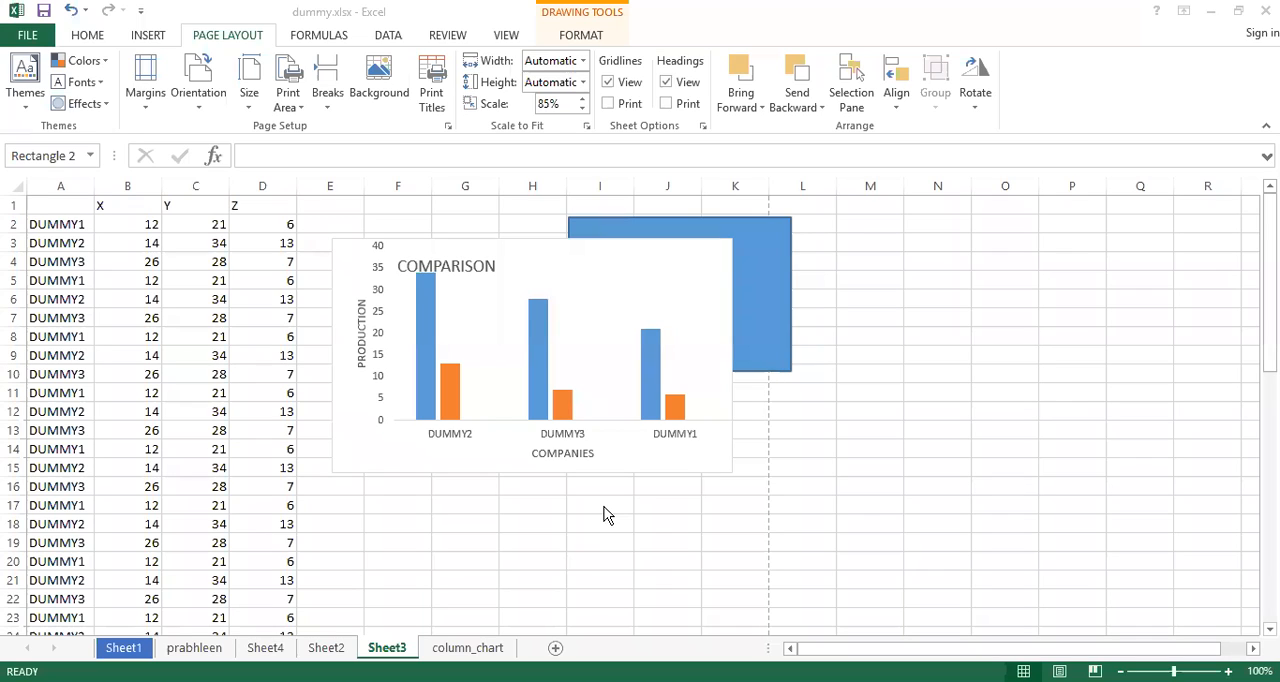
{"action": "left_click", "coordinate": [763, 111]}
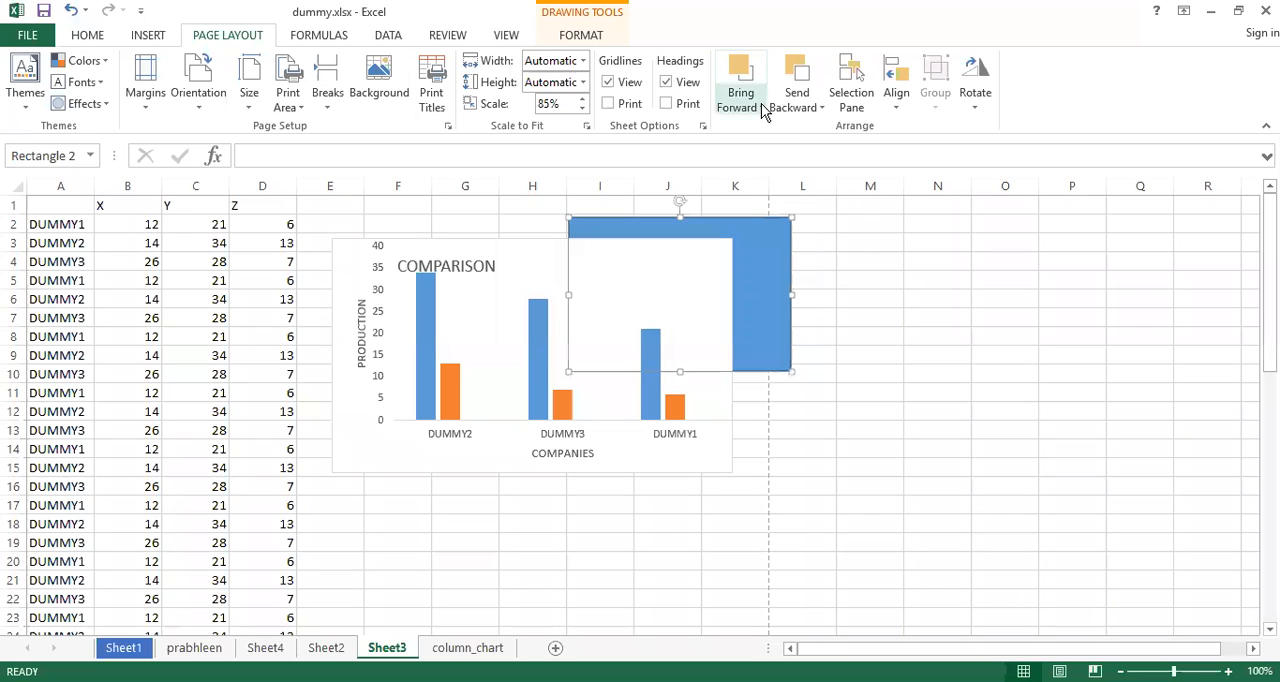
{"action": "left_click", "coordinate": [761, 104]}
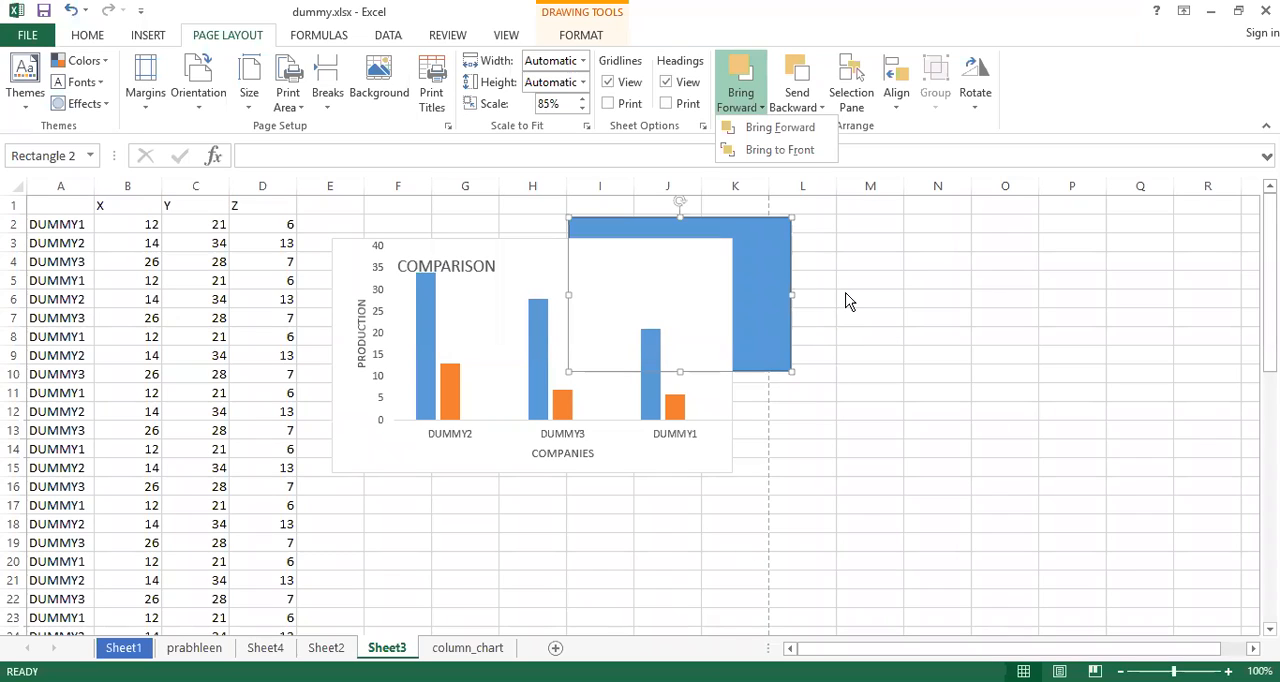
{"action": "mouse_move", "coordinate": [817, 104]}
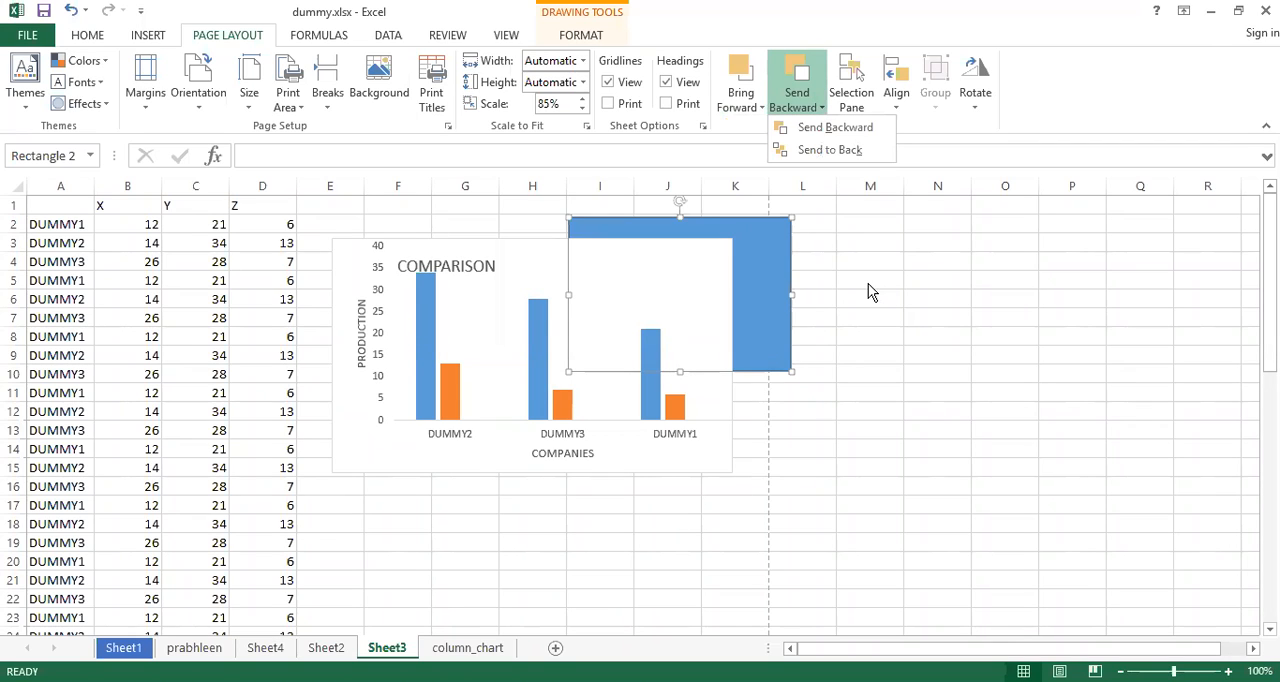
Draw a small rectangle about 0.43" high and 0.71" wide in the empty cells around columns M and N
{"action": "left_click", "coordinate": [772, 236]}
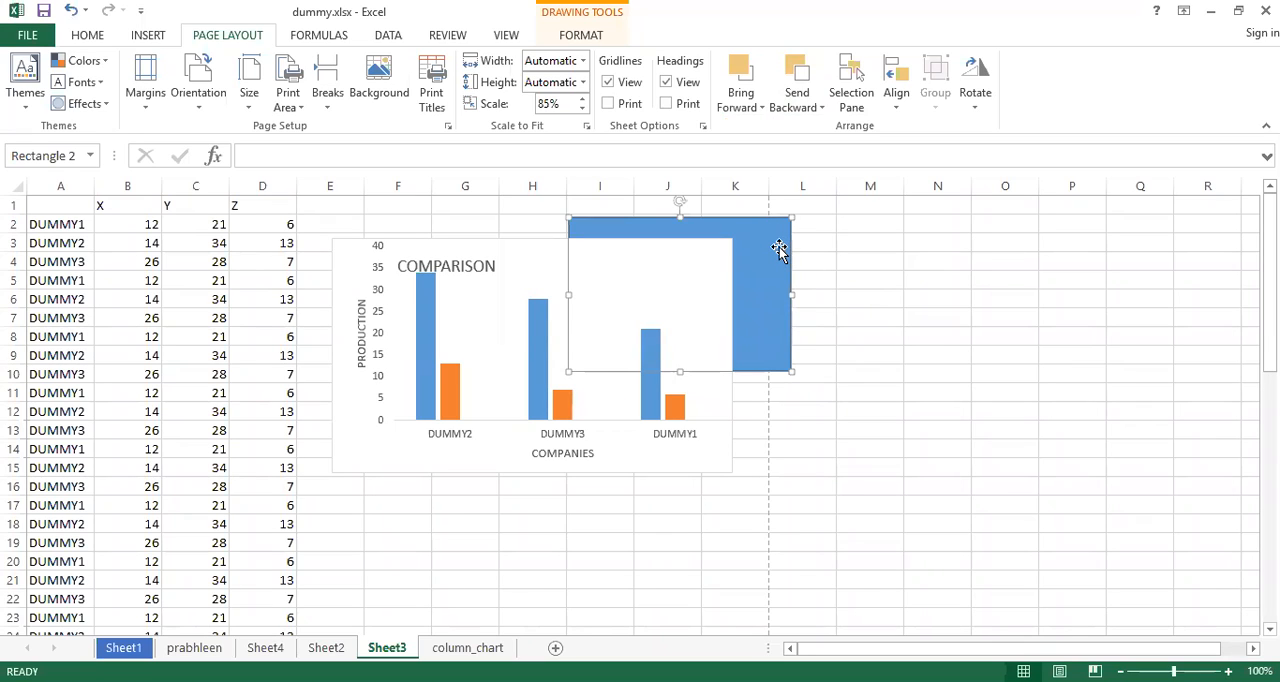
{"action": "left_click", "coordinate": [148, 35]}
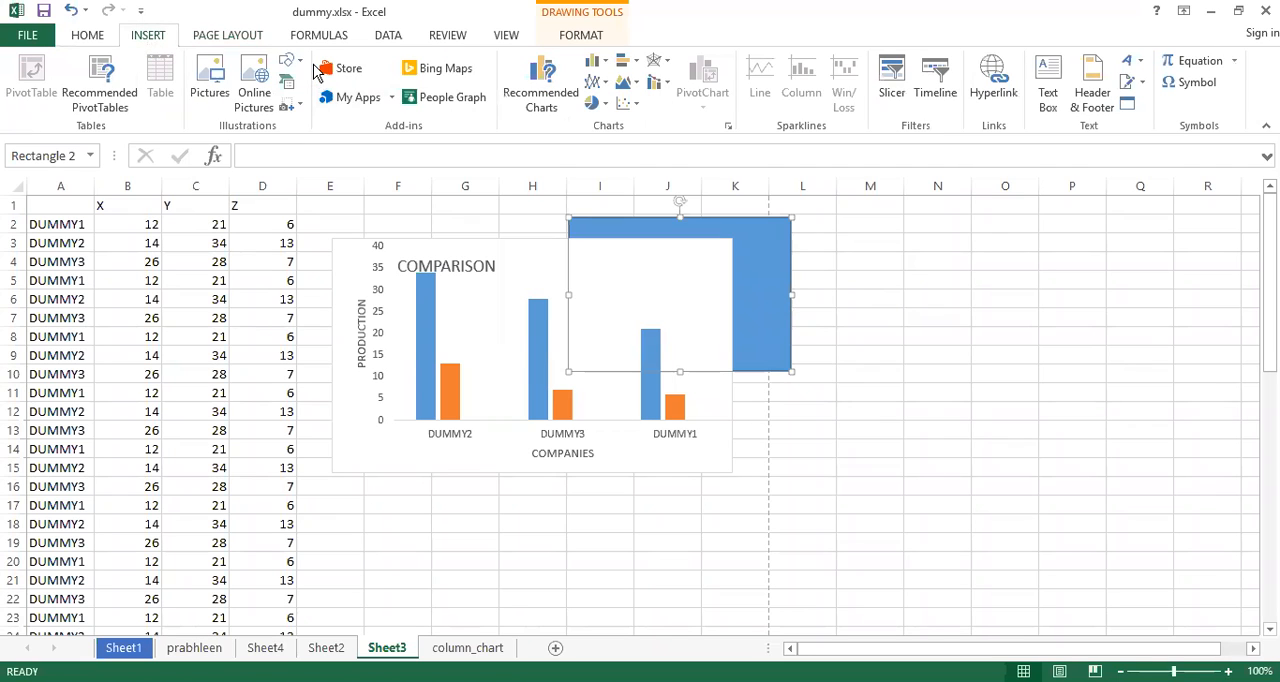
{"action": "left_click", "coordinate": [291, 66]}
{"action": "left_click", "coordinate": [336, 100]}
{"action": "left_click_drag", "start_coordinate": [938, 271], "coordinate": [946, 276]}
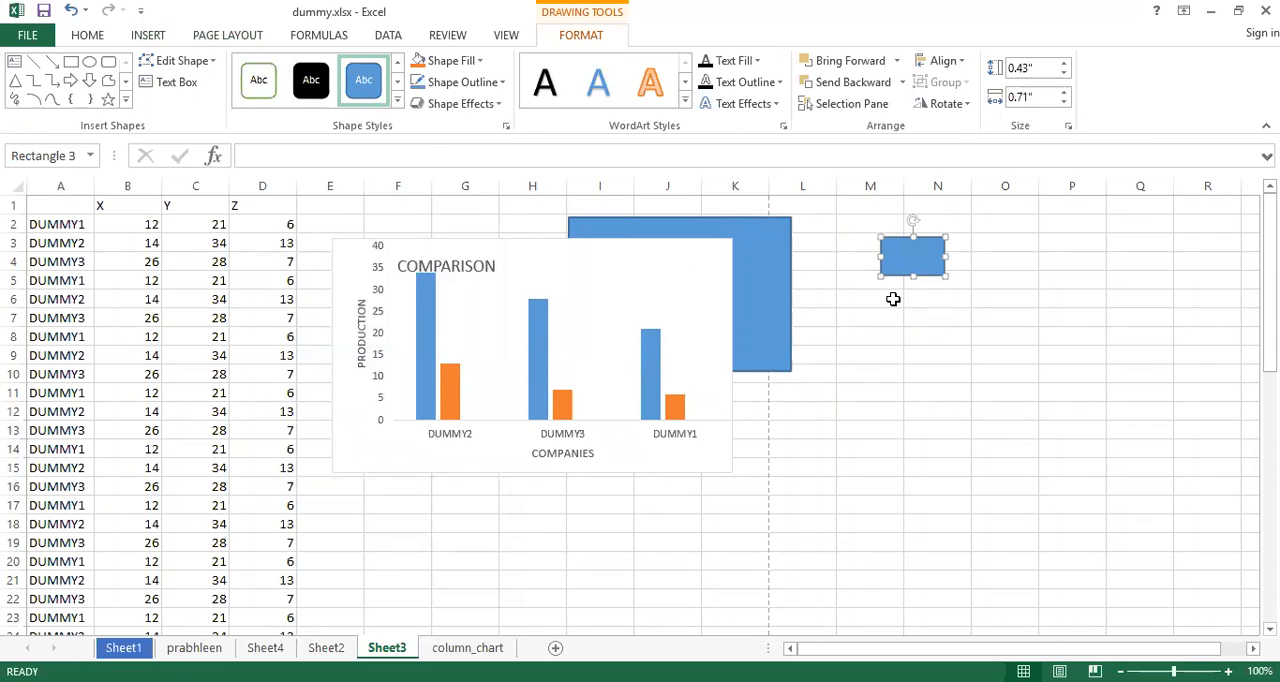
Duplicate the small rectangle seven times to form a diagonal cascade of overlapping rectangles
{"action": "key", "text": "ctrl+d"}
{"action": "key", "text": "ctrl+d"}
{"action": "key", "text": "ctrl+d"}
{"action": "key", "text": "ctrl+d"}
{"action": "key", "text": "ctrl+d"}
{"action": "key", "text": "ctrl+d"}
{"action": "key", "text": "ctrl+d"}
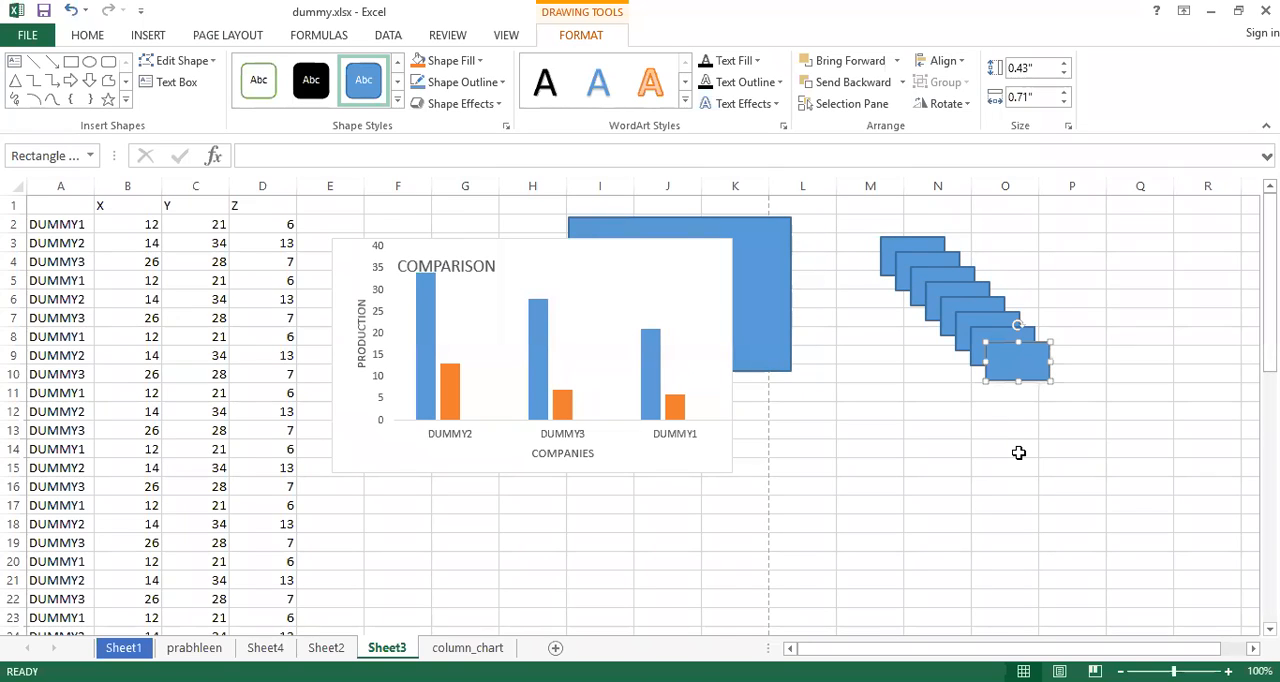
Examine the stacking order of the cascade by selecting each small rectangle in turn, from the rearmost to the frontmost
{"action": "left_click", "coordinate": [888, 250]}
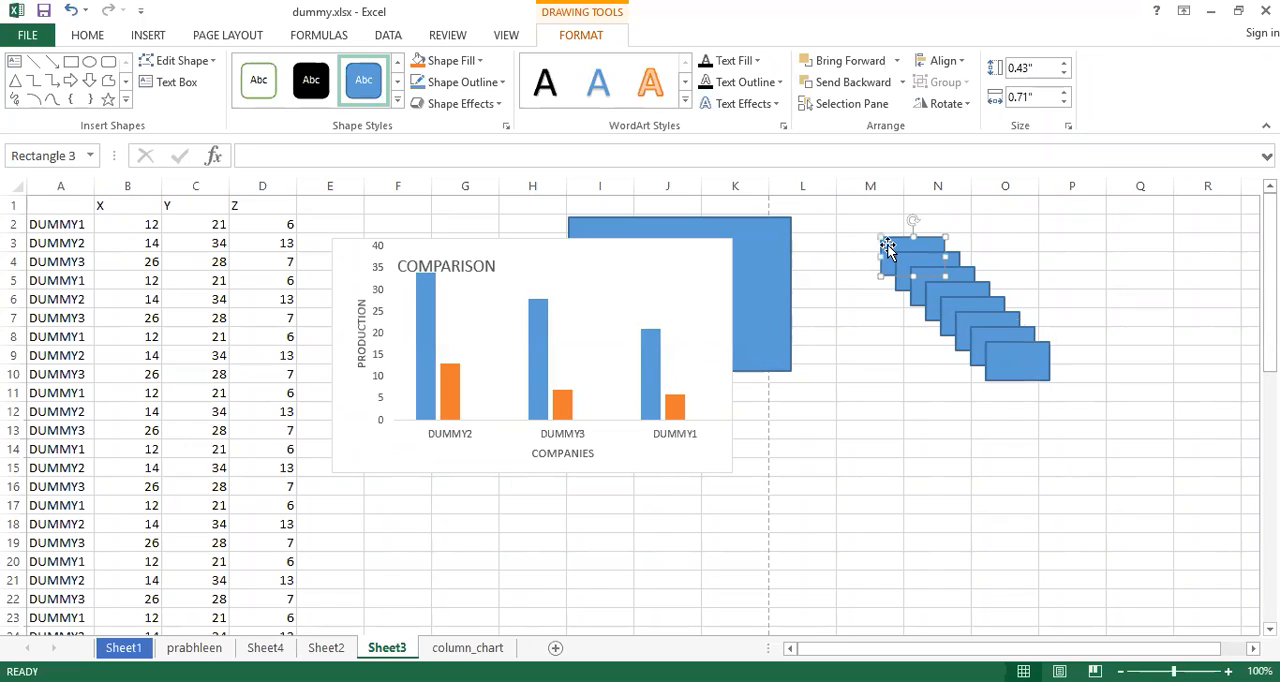
{"action": "left_click", "coordinate": [903, 260]}
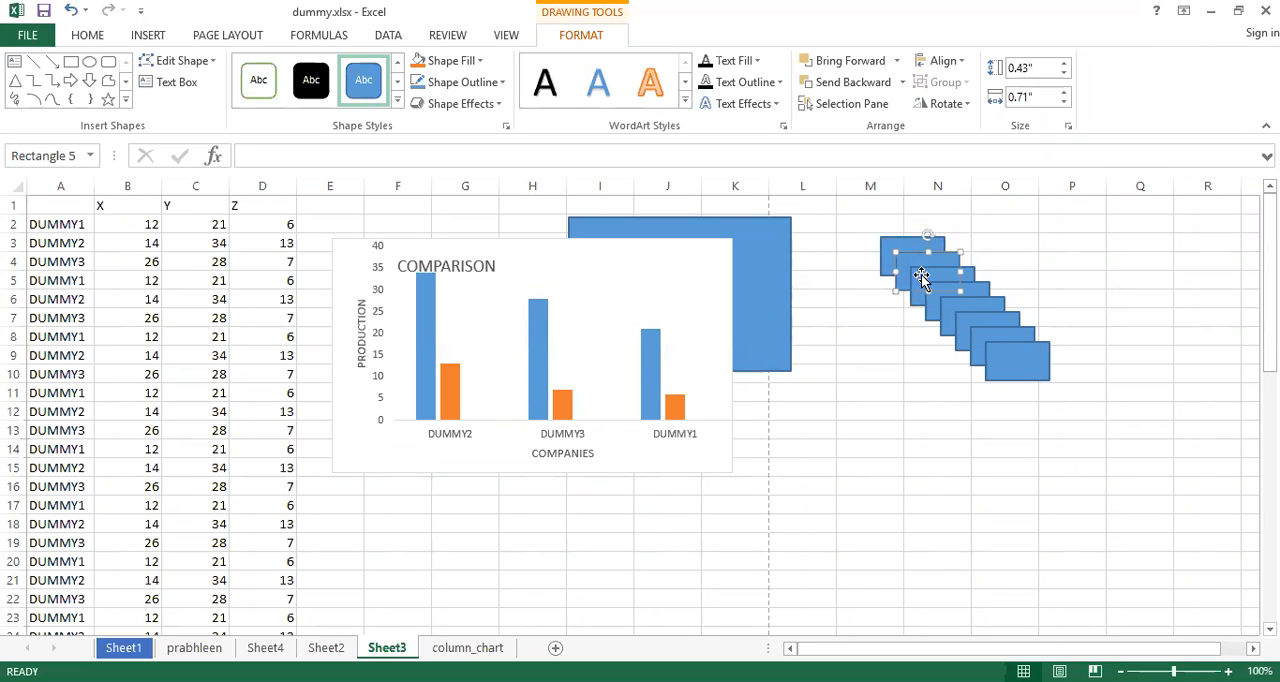
{"action": "left_click", "coordinate": [921, 278]}
{"action": "left_click", "coordinate": [936, 287]}
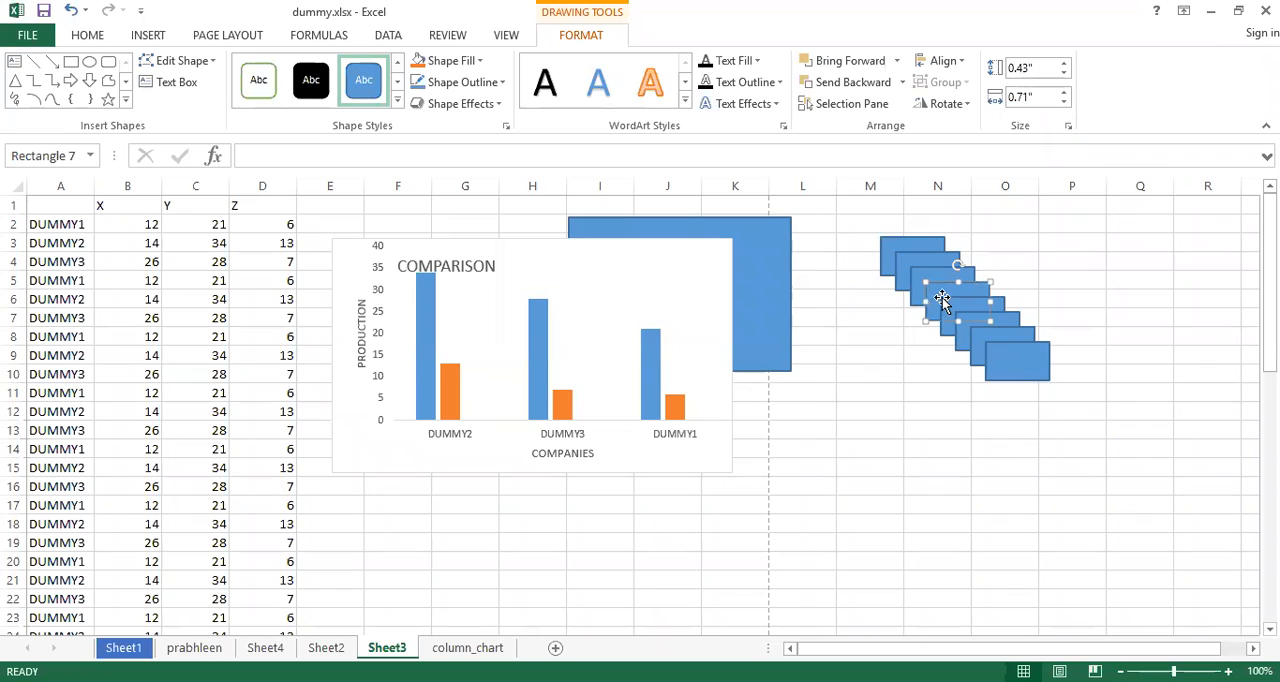
{"action": "left_click", "coordinate": [949, 305]}
{"action": "left_click", "coordinate": [966, 322]}
{"action": "left_click", "coordinate": [980, 338]}
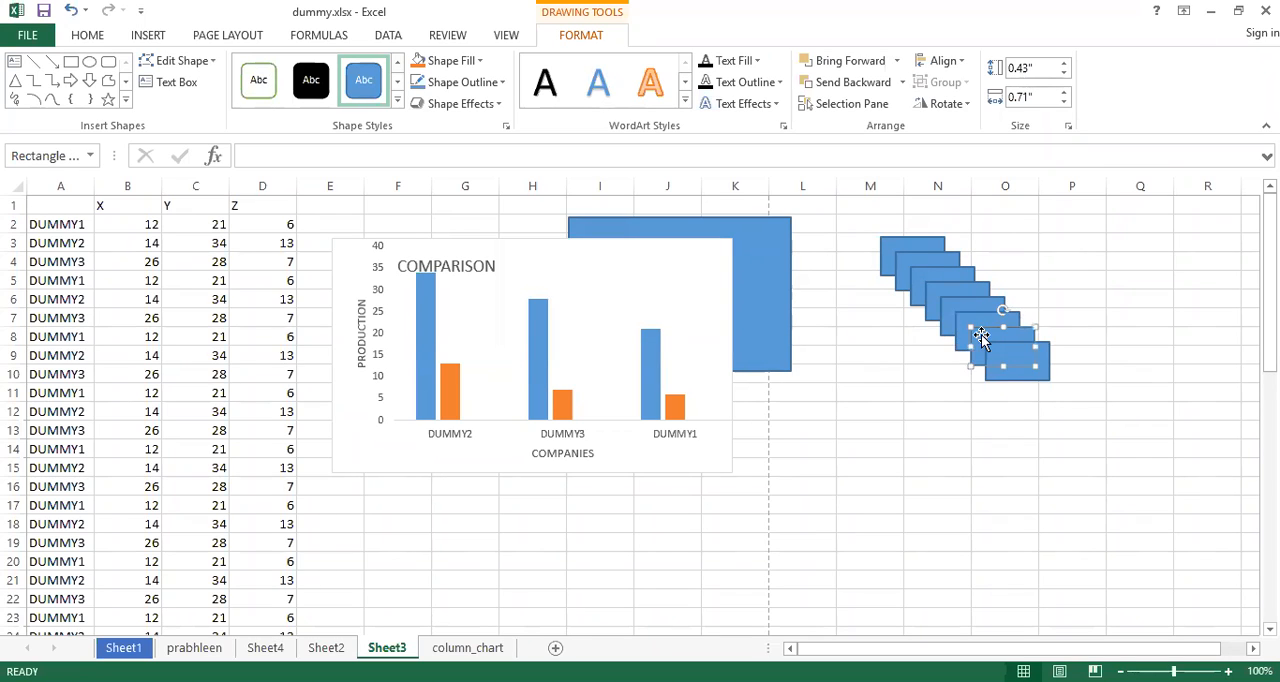
{"action": "left_click", "coordinate": [1002, 350]}
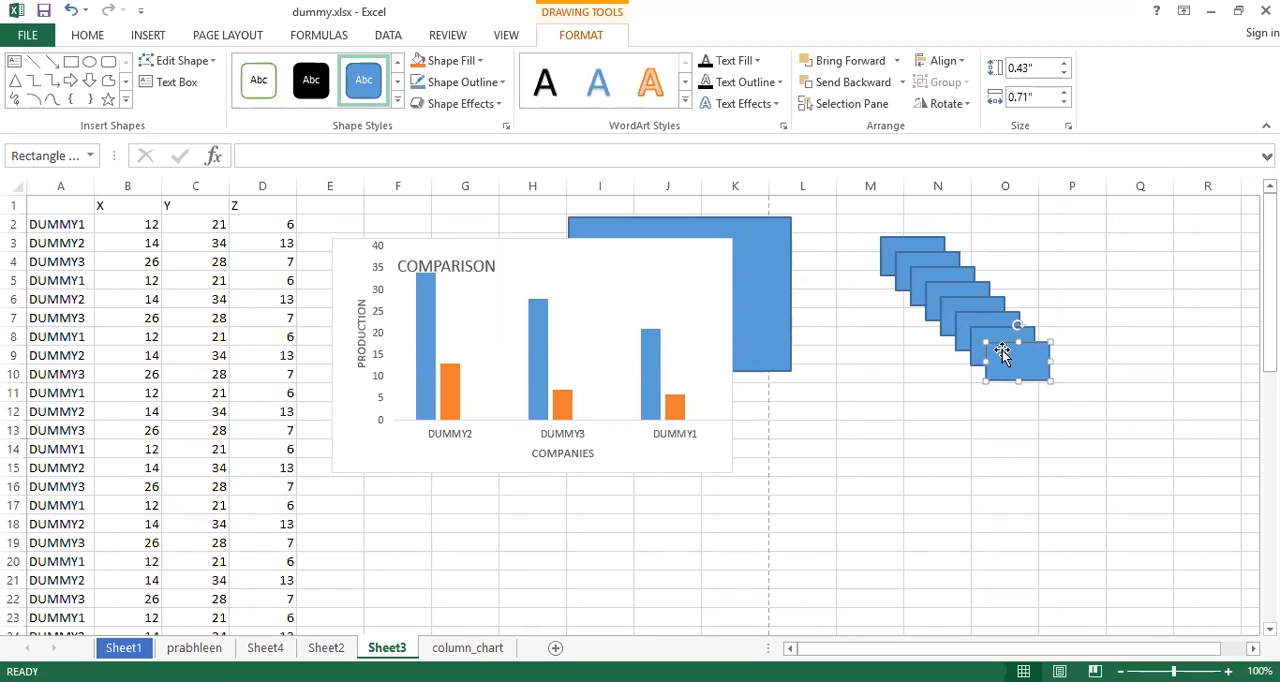
Send the sixth rectangle of the cascade backward by two levels, check its placement behind the fifth one, and deselect it
{"action": "left_click", "coordinate": [960, 318]}
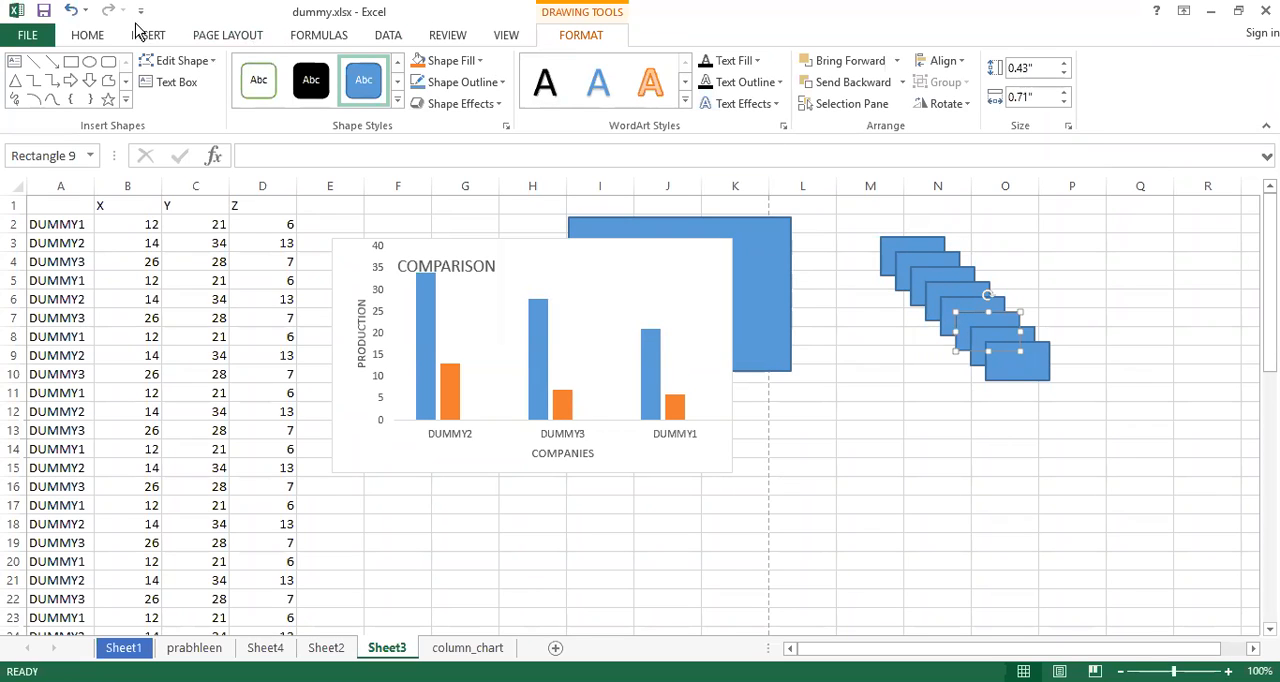
{"action": "left_click", "coordinate": [212, 38]}
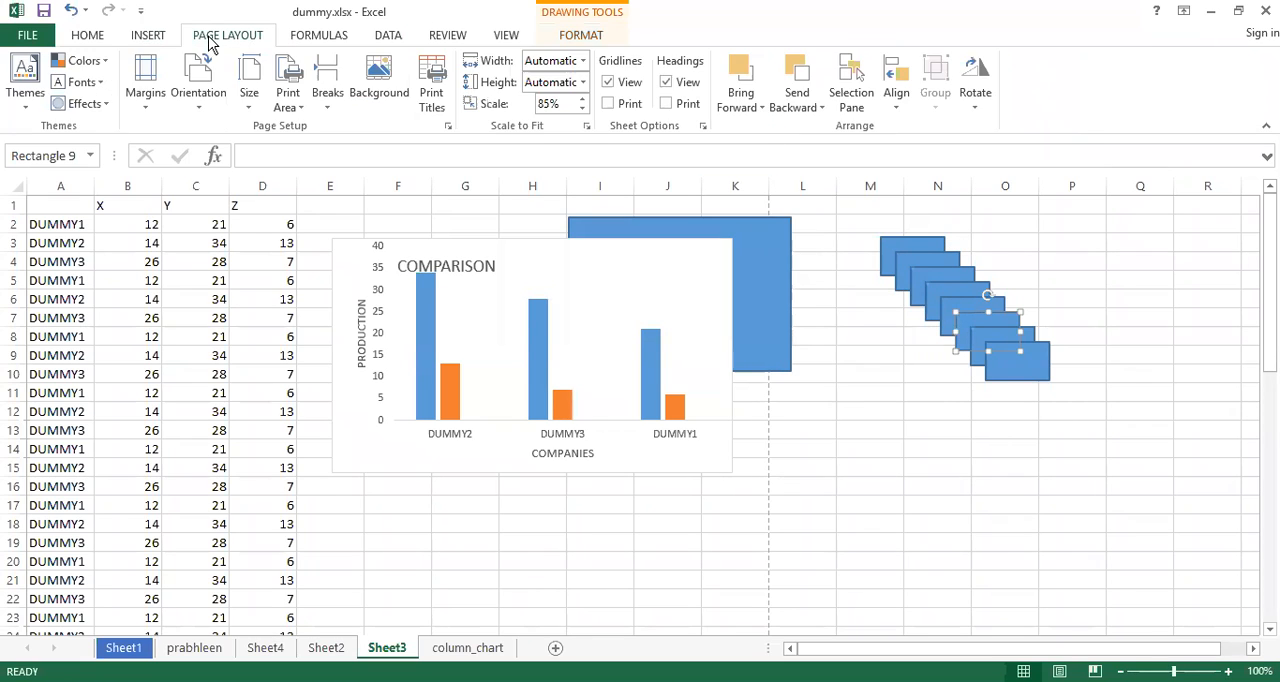
{"action": "left_click", "coordinate": [818, 110]}
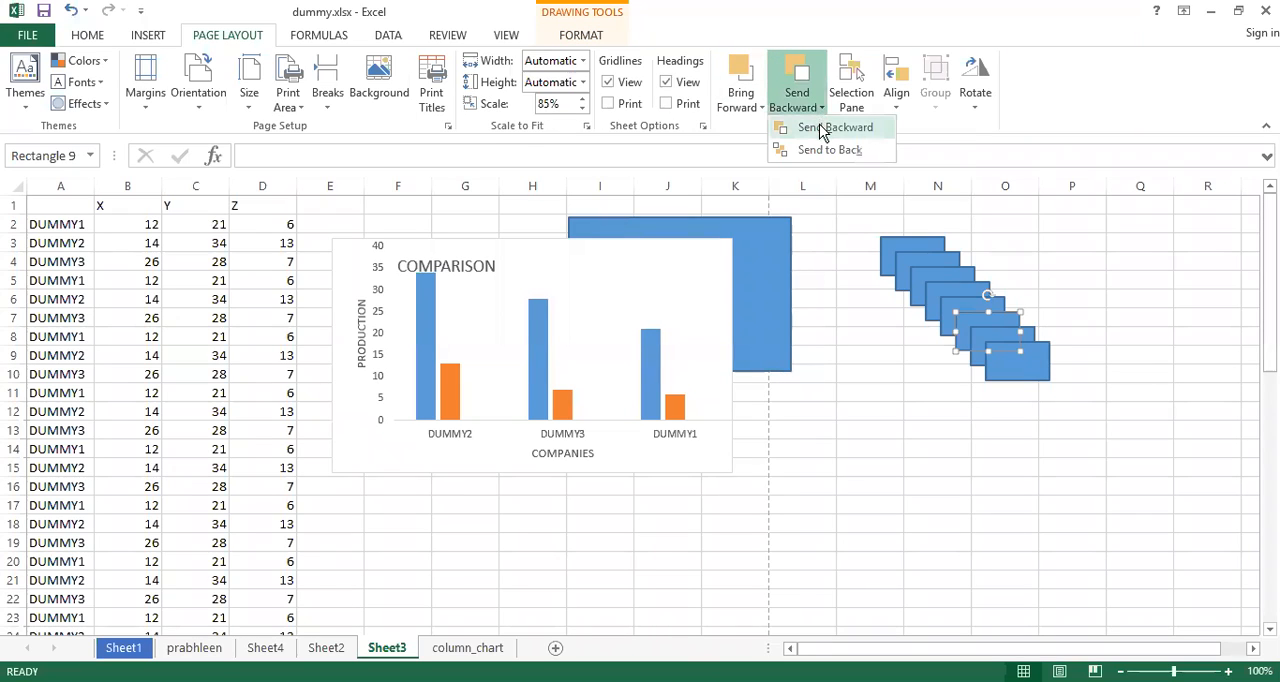
{"action": "left_click", "coordinate": [822, 130]}
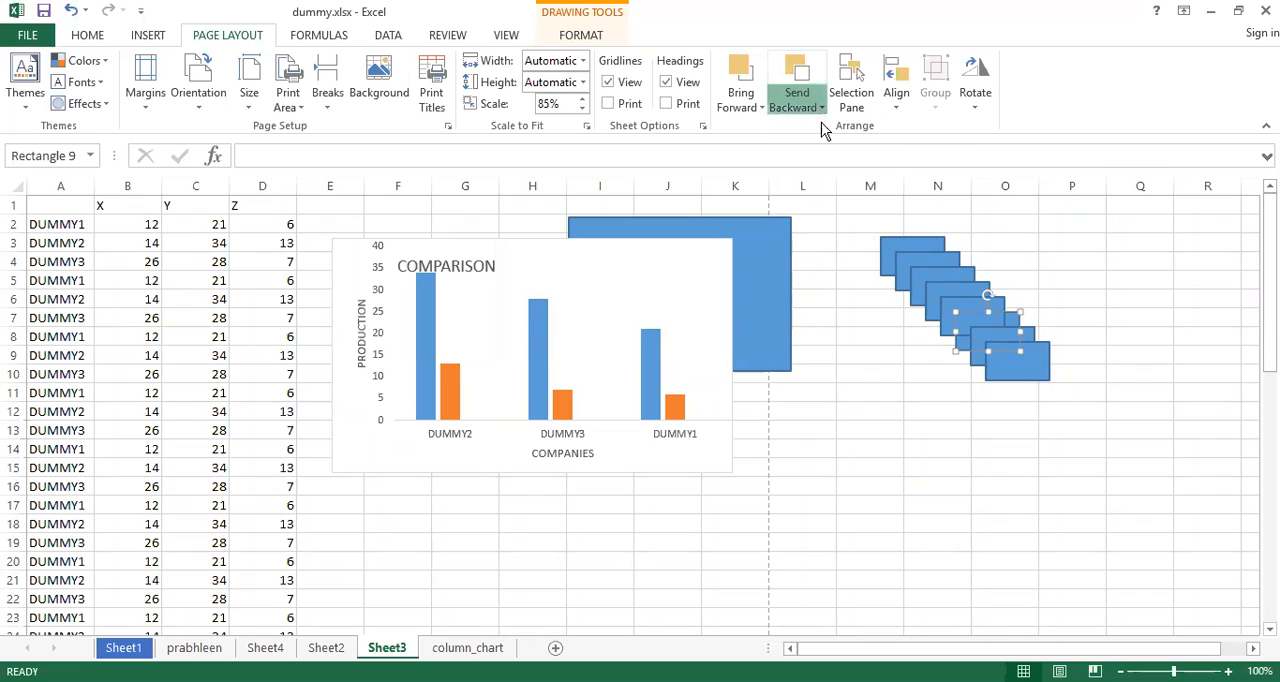
{"action": "left_click", "coordinate": [820, 110]}
{"action": "left_click", "coordinate": [825, 130]}
{"action": "left_click", "coordinate": [866, 340]}
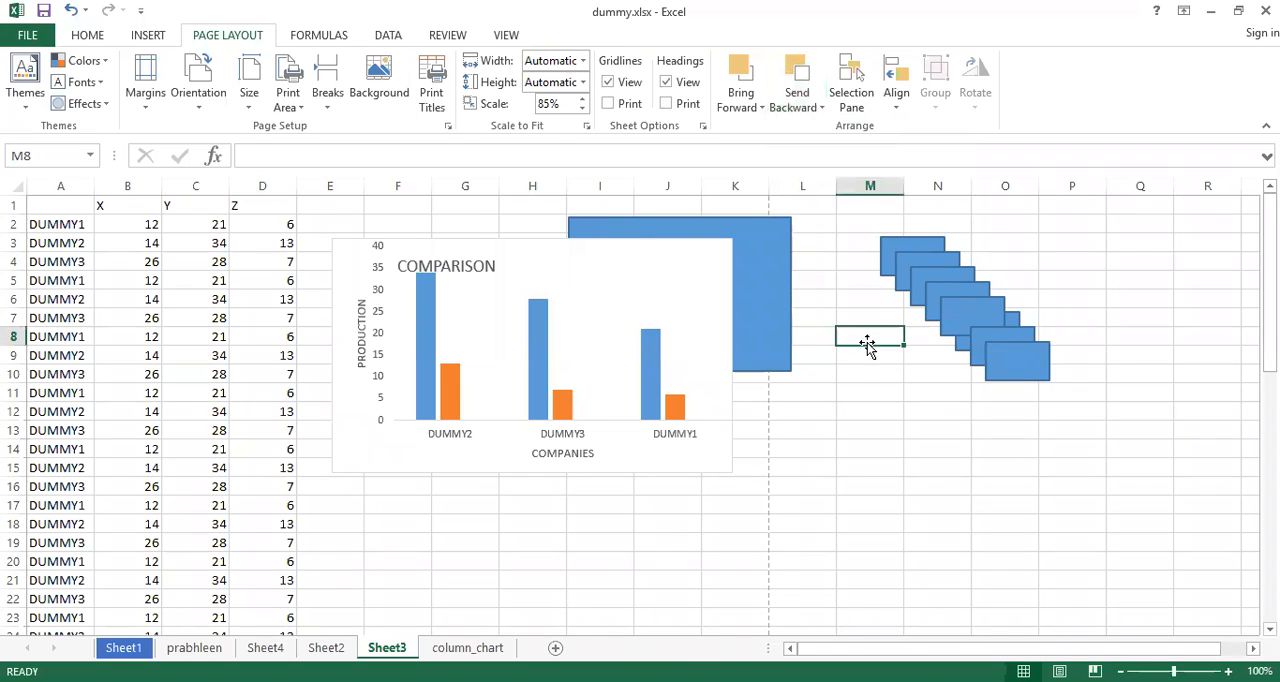
{"action": "left_click", "coordinate": [959, 344]}
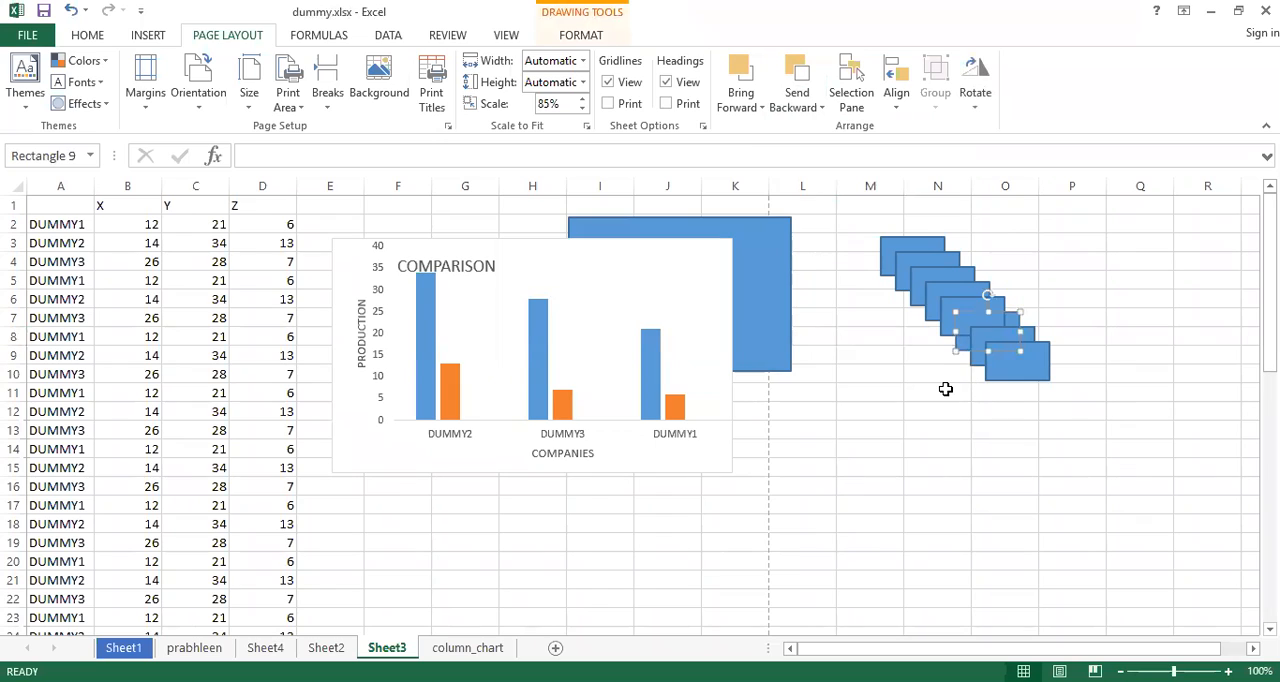
{"action": "left_click", "coordinate": [945, 389]}
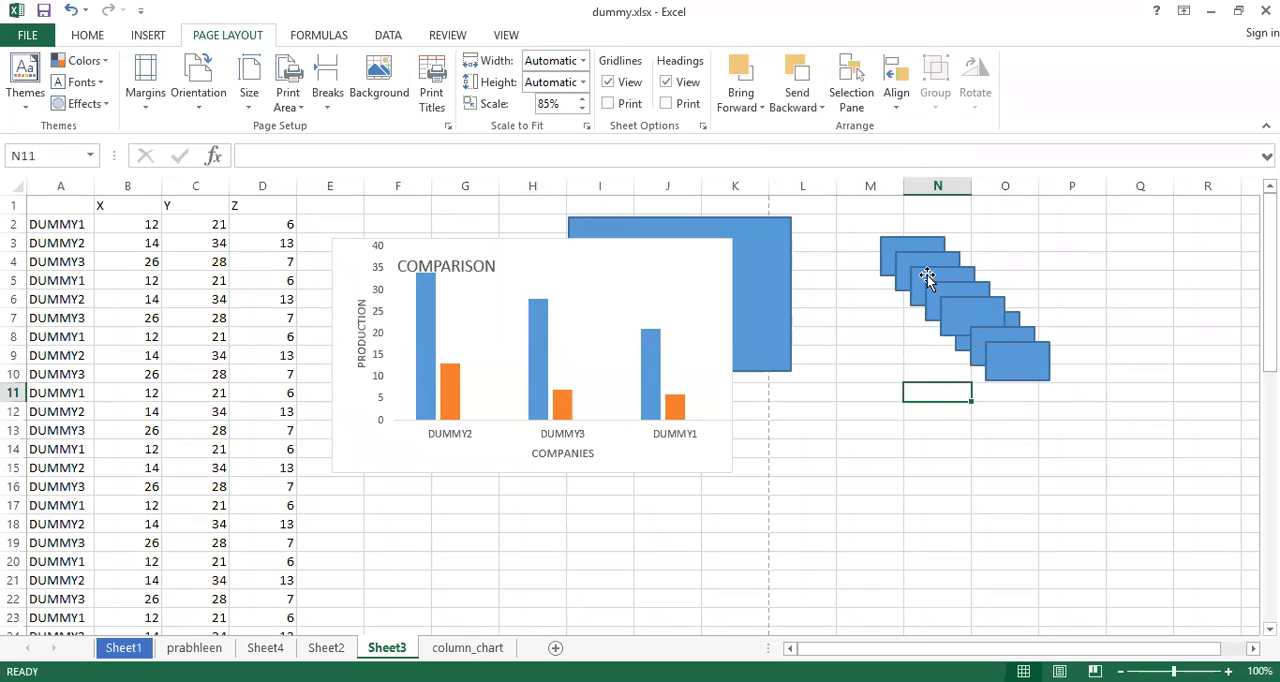
Send the last, lowest rectangle of the cascade to the back of all objects, and deselect it
{"action": "left_click", "coordinate": [819, 108]}
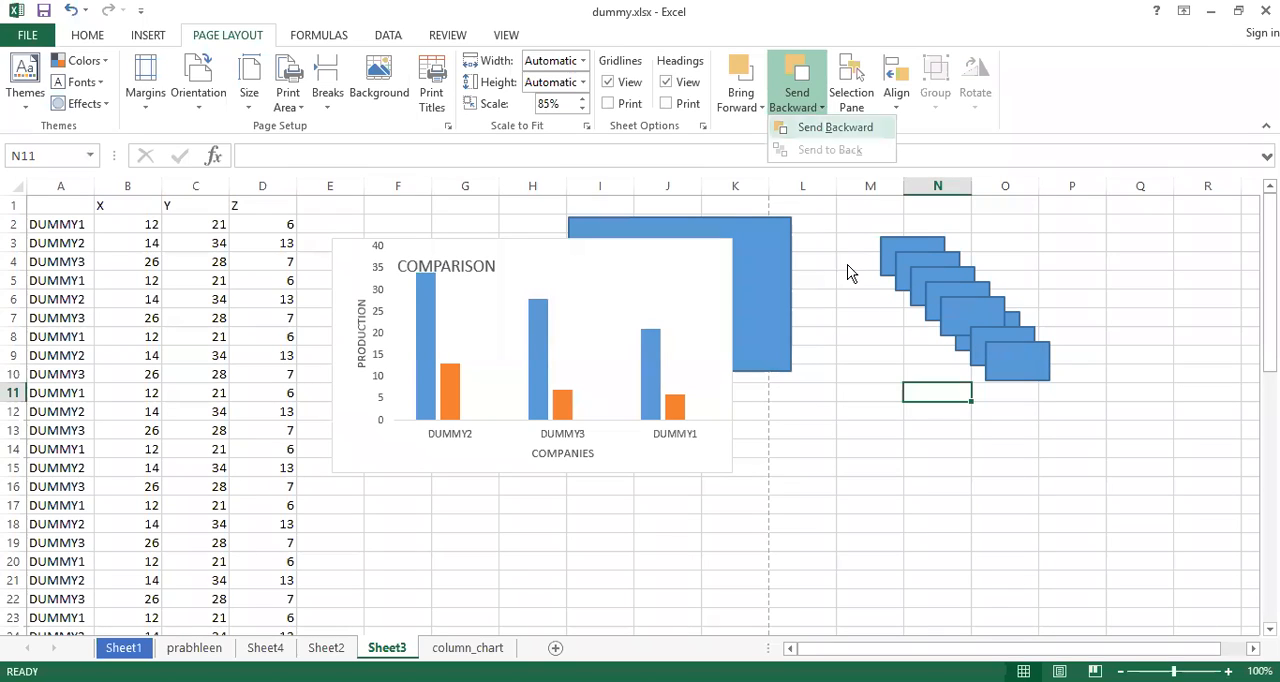
{"action": "left_click", "coordinate": [1023, 367]}
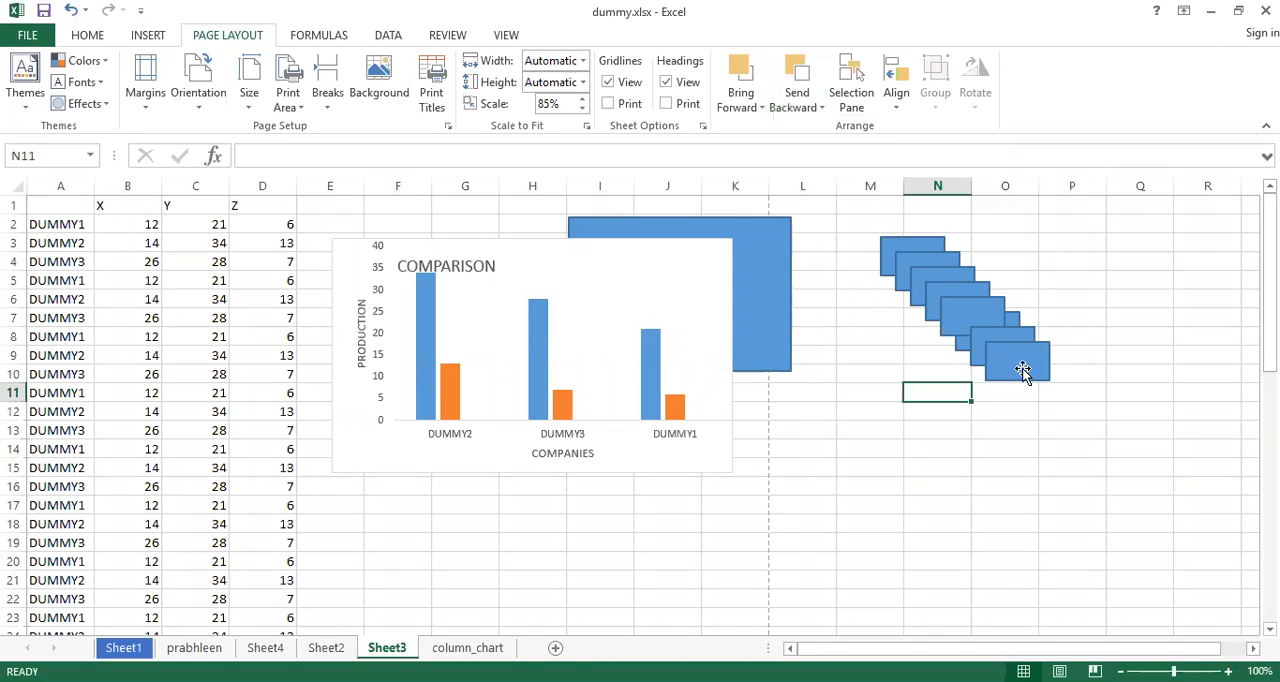
{"action": "left_click", "coordinate": [1024, 366]}
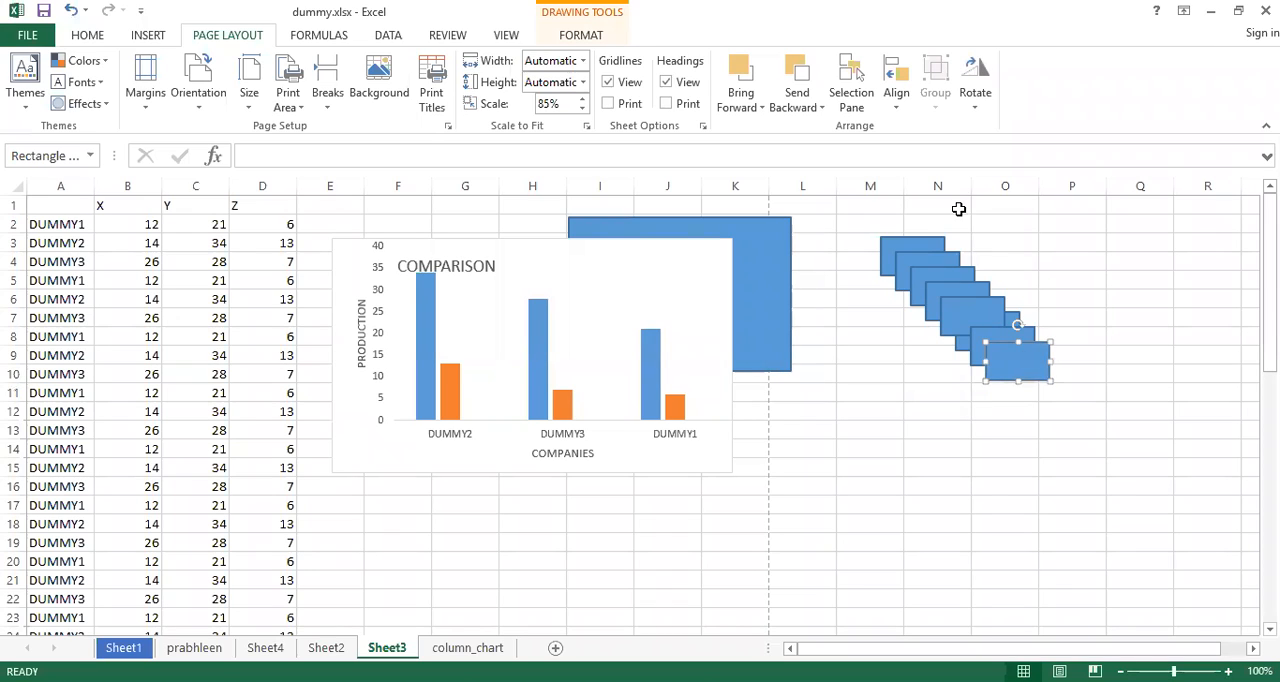
{"action": "left_click", "coordinate": [822, 108]}
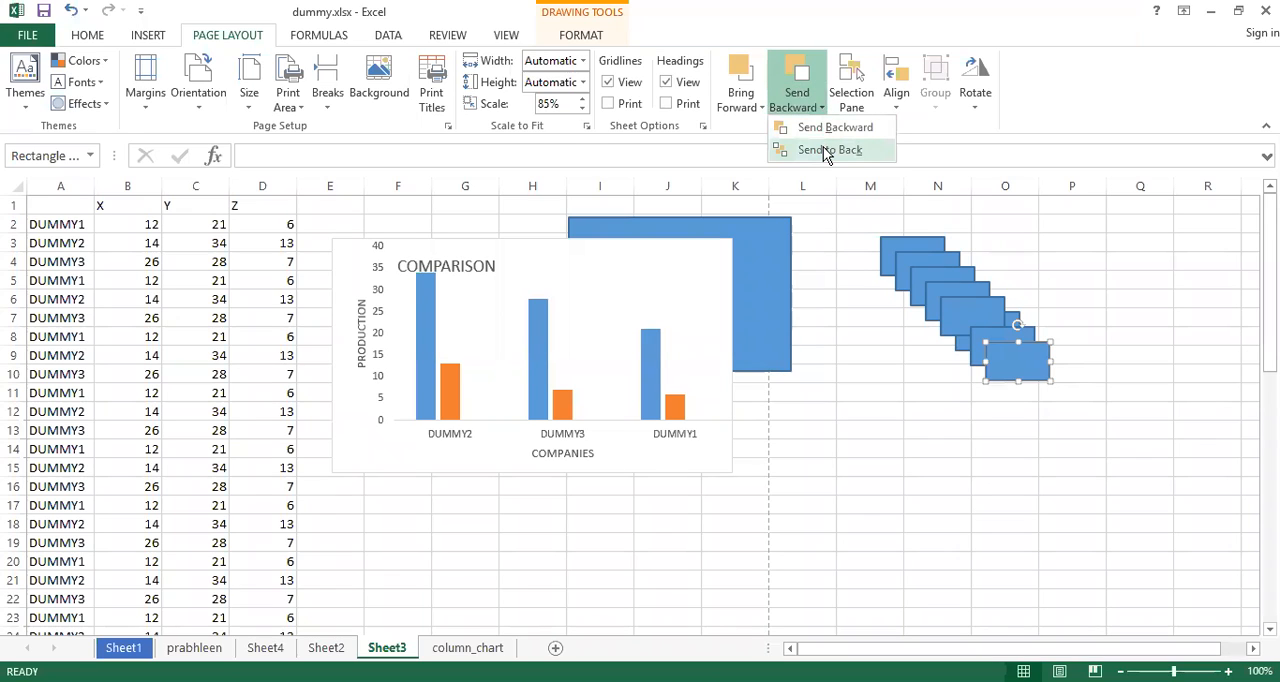
{"action": "left_click", "coordinate": [826, 150]}
{"action": "left_click", "coordinate": [913, 478]}
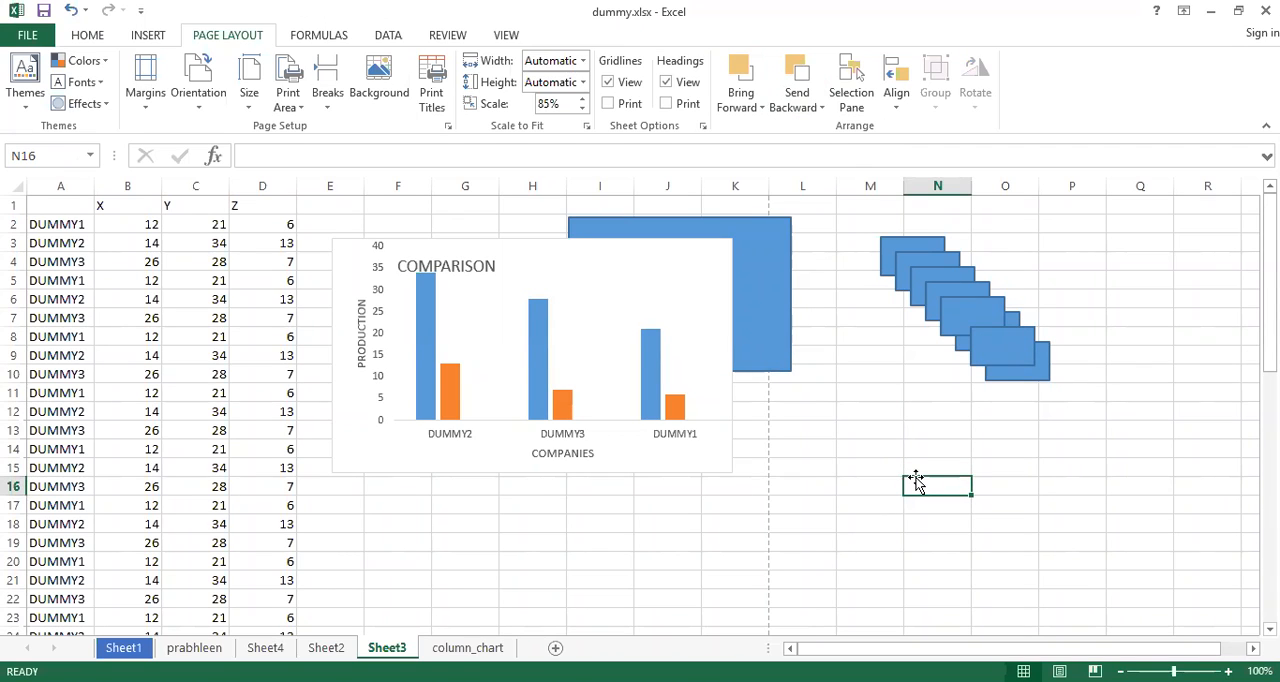
Apply the solid black shape style to the seventh rectangle of the cascade
{"action": "left_click", "coordinate": [1002, 352]}
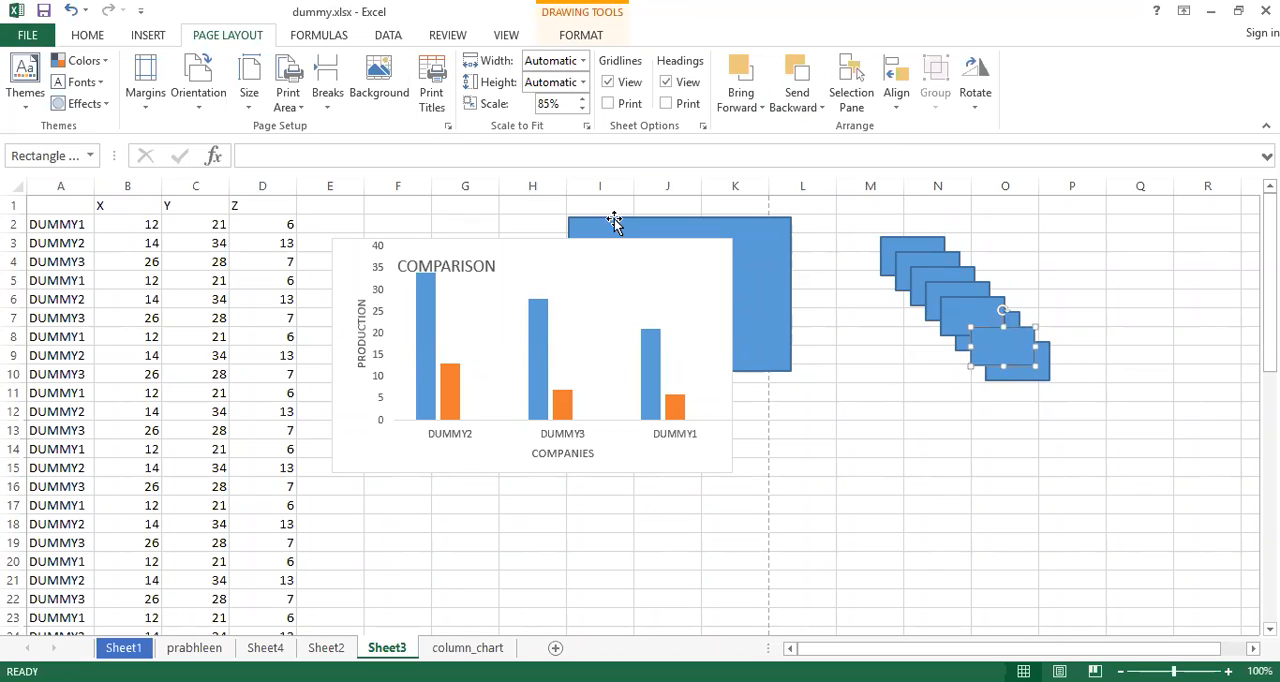
{"action": "left_click", "coordinate": [580, 38]}
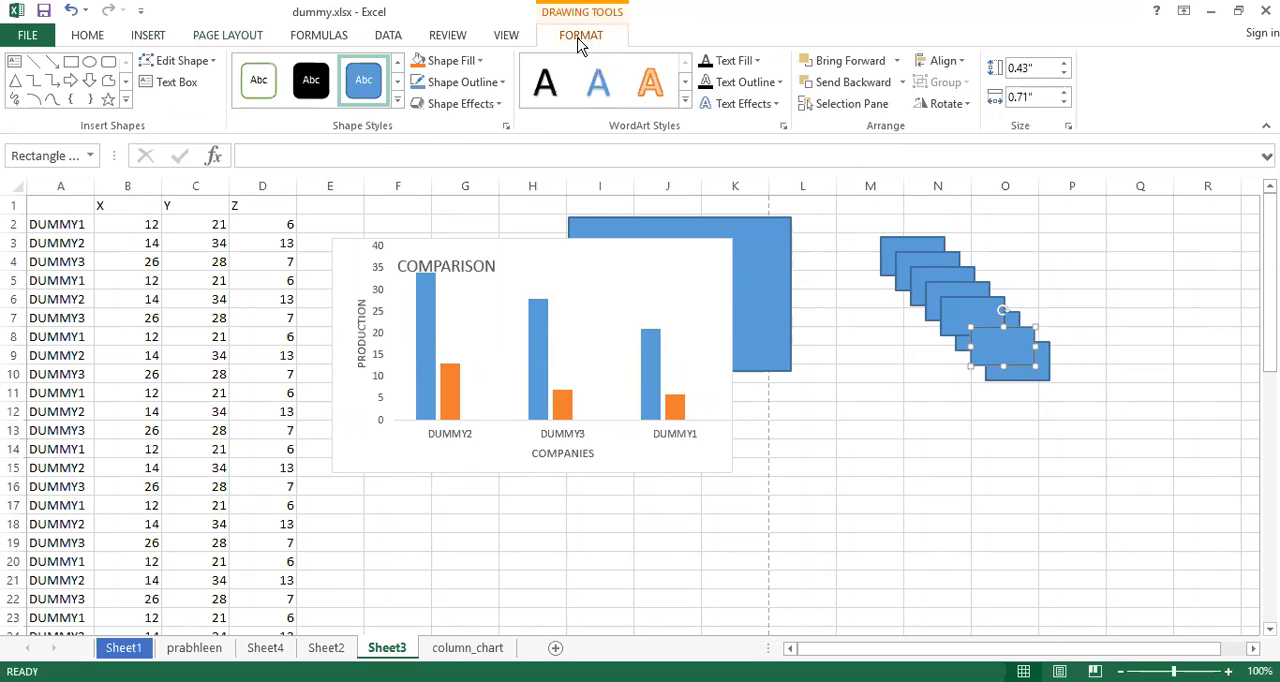
{"action": "left_click", "coordinate": [311, 85]}
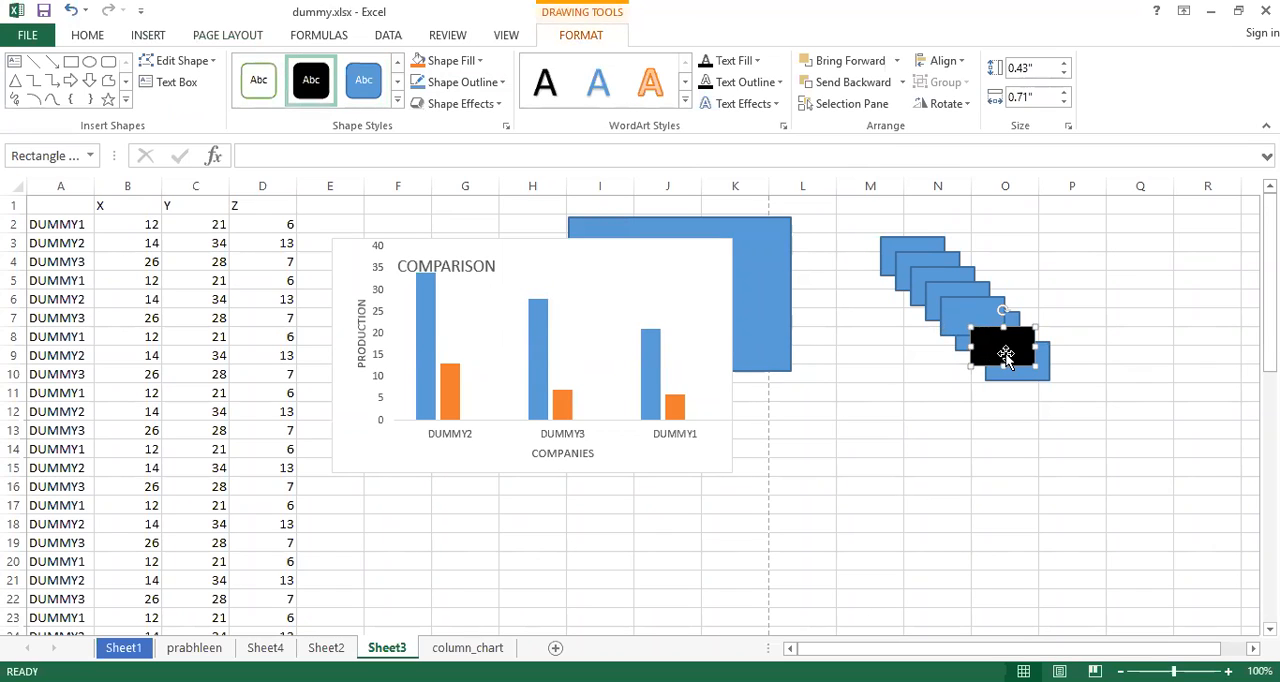
Send the black rectangle to the back of all objects and move it behind the first, uppermost rectangle of the cascade
{"action": "left_click", "coordinate": [148, 38]}
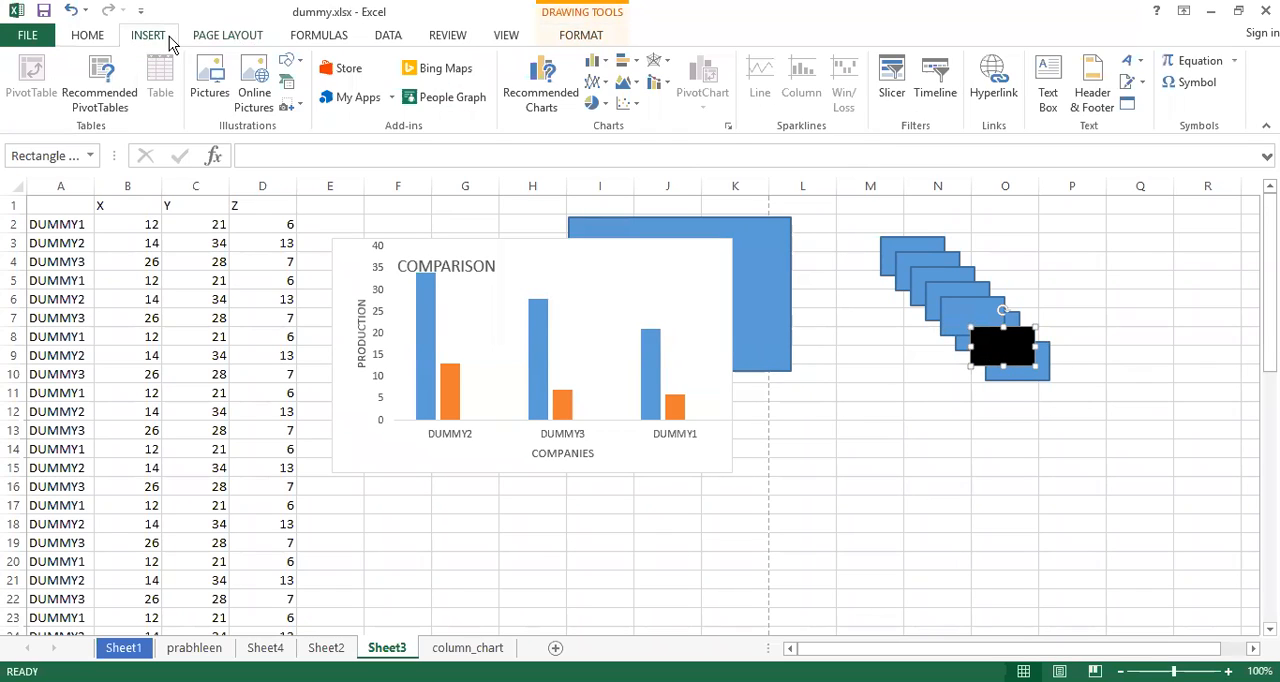
{"action": "left_click", "coordinate": [226, 40]}
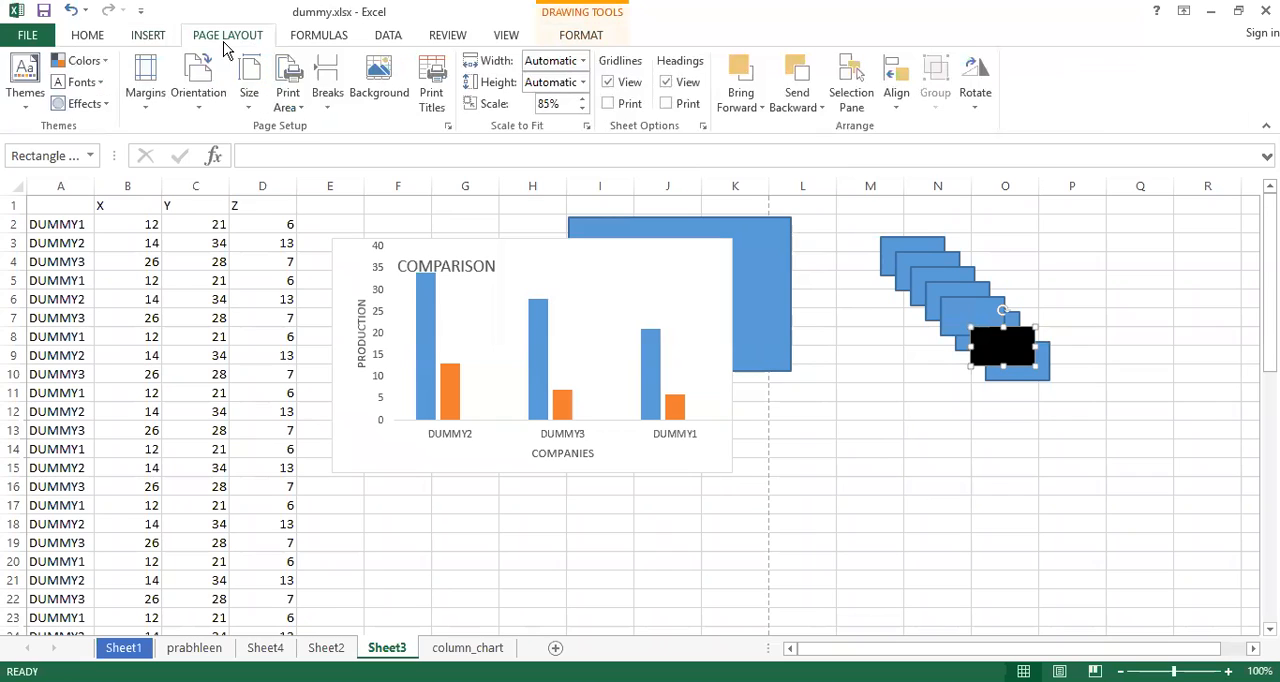
{"action": "left_click", "coordinate": [820, 108]}
{"action": "left_click", "coordinate": [820, 152]}
{"action": "left_click_drag", "start_coordinate": [1024, 334], "coordinate": [936, 243]}
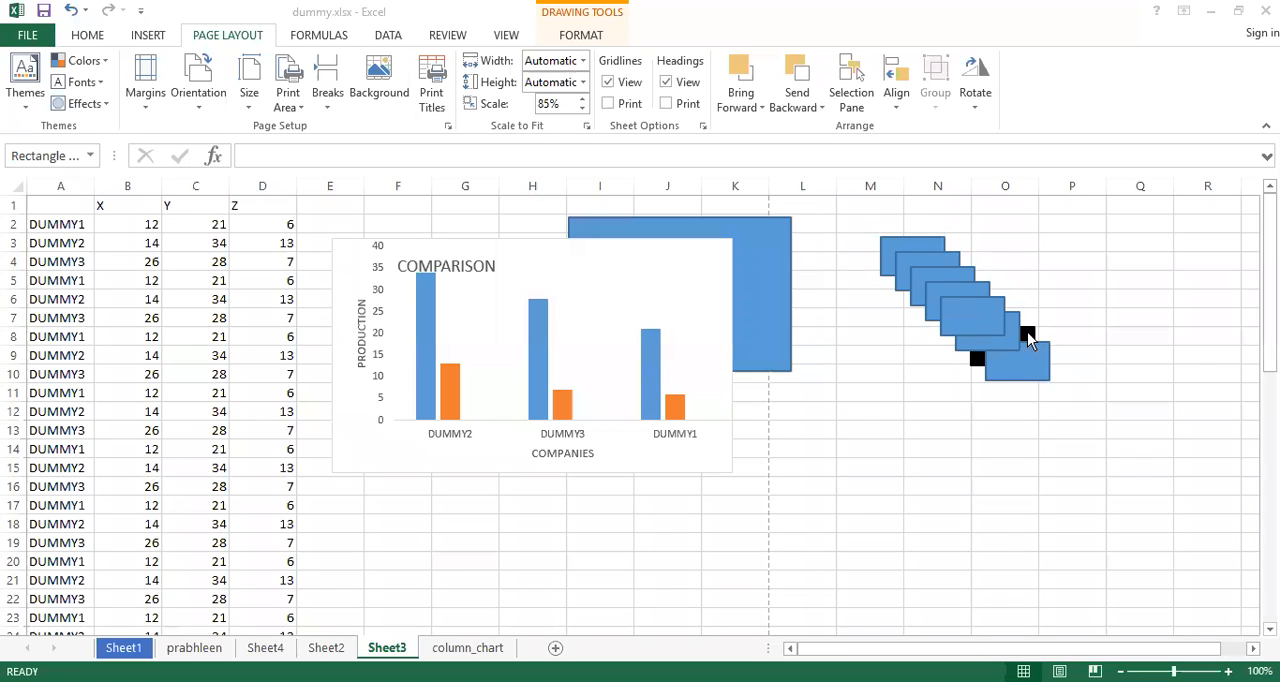
{"action": "left_click_drag", "start_coordinate": [1026, 331], "coordinate": [936, 244]}
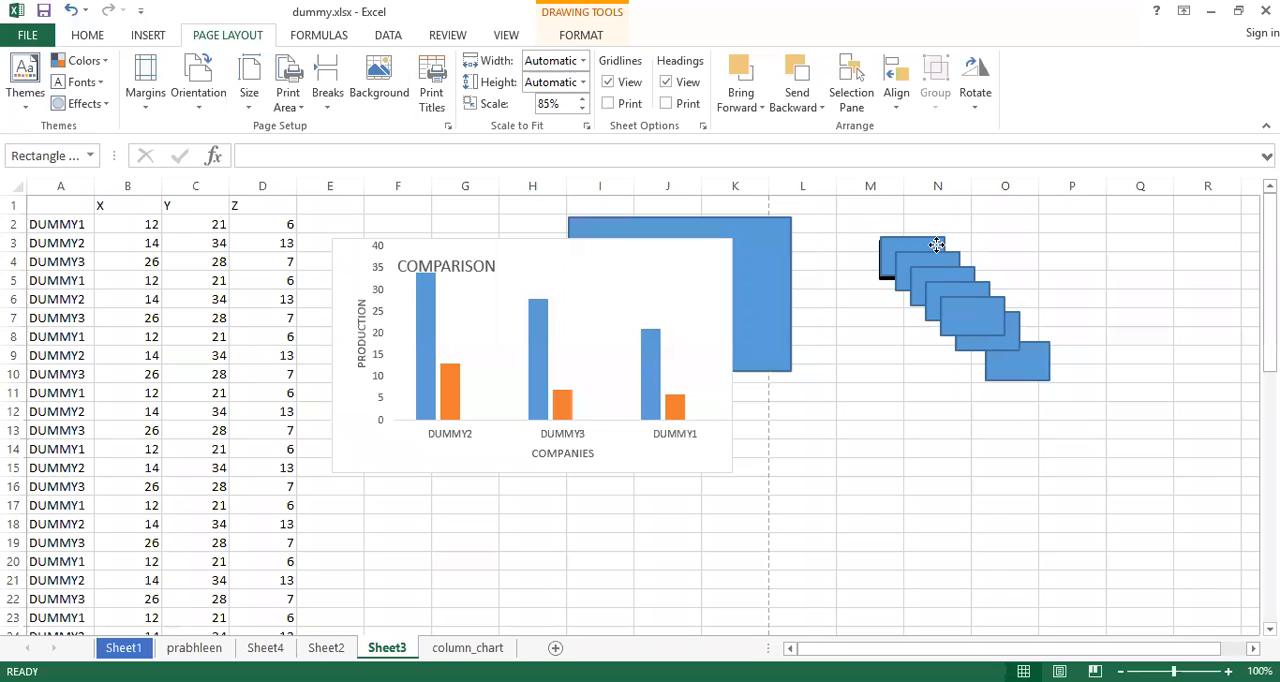
Examine the Send Backward and Bring Forward options, and select the first, second and fifth rectangles of the cascade together
{"action": "left_click", "coordinate": [818, 107]}
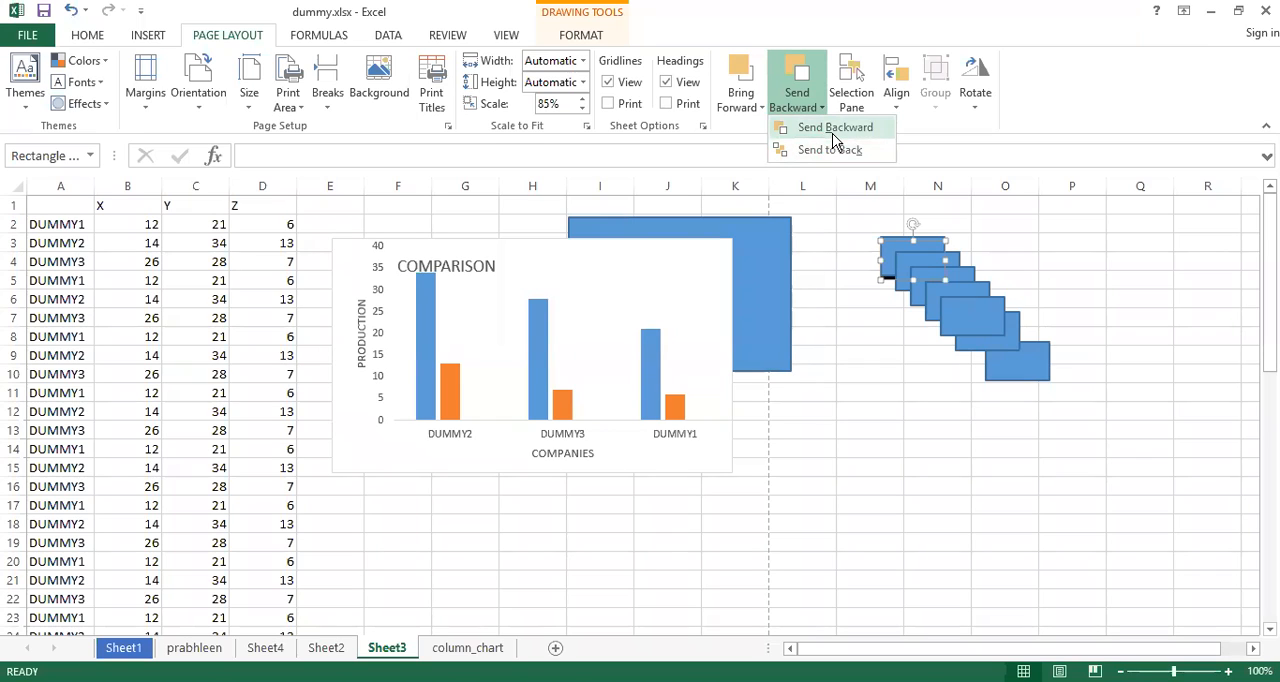
{"action": "left_click", "coordinate": [759, 106]}
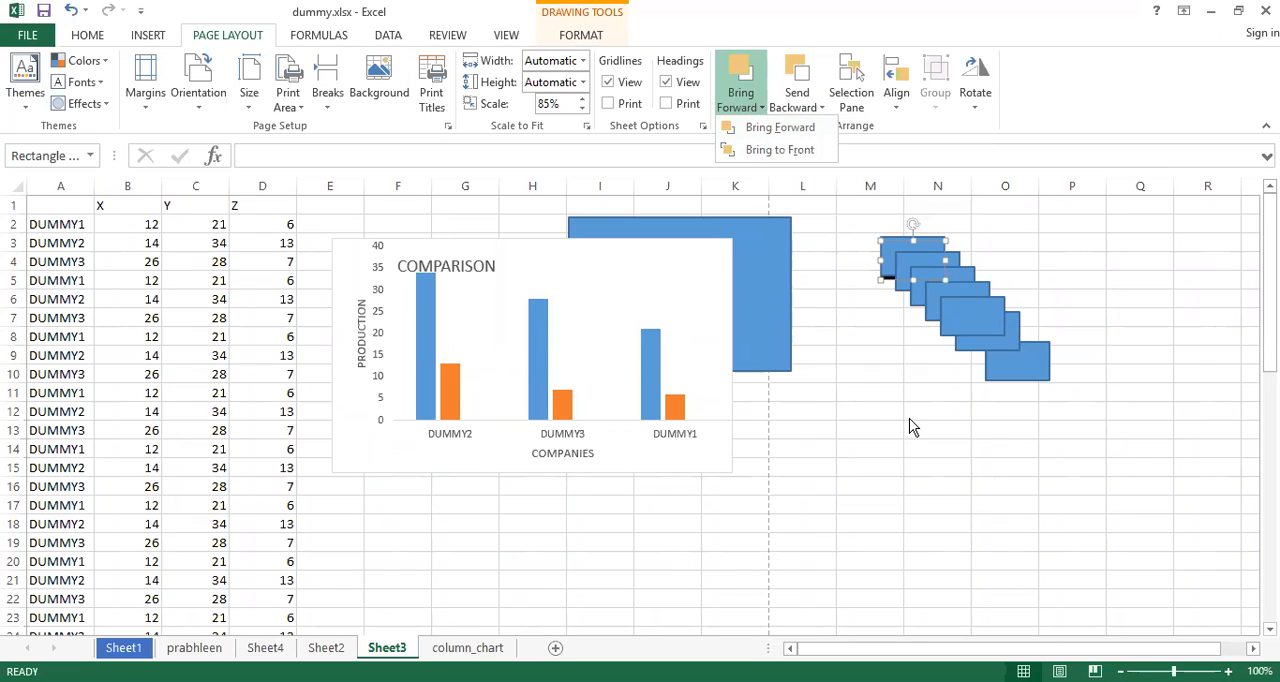
{"action": "left_click", "coordinate": [953, 314]}
{"action": "left_click", "coordinate": [953, 314]}
{"action": "left_click", "coordinate": [914, 268], "text": "ctrl"}
{"action": "left_click", "coordinate": [893, 247], "text": "ctrl"}
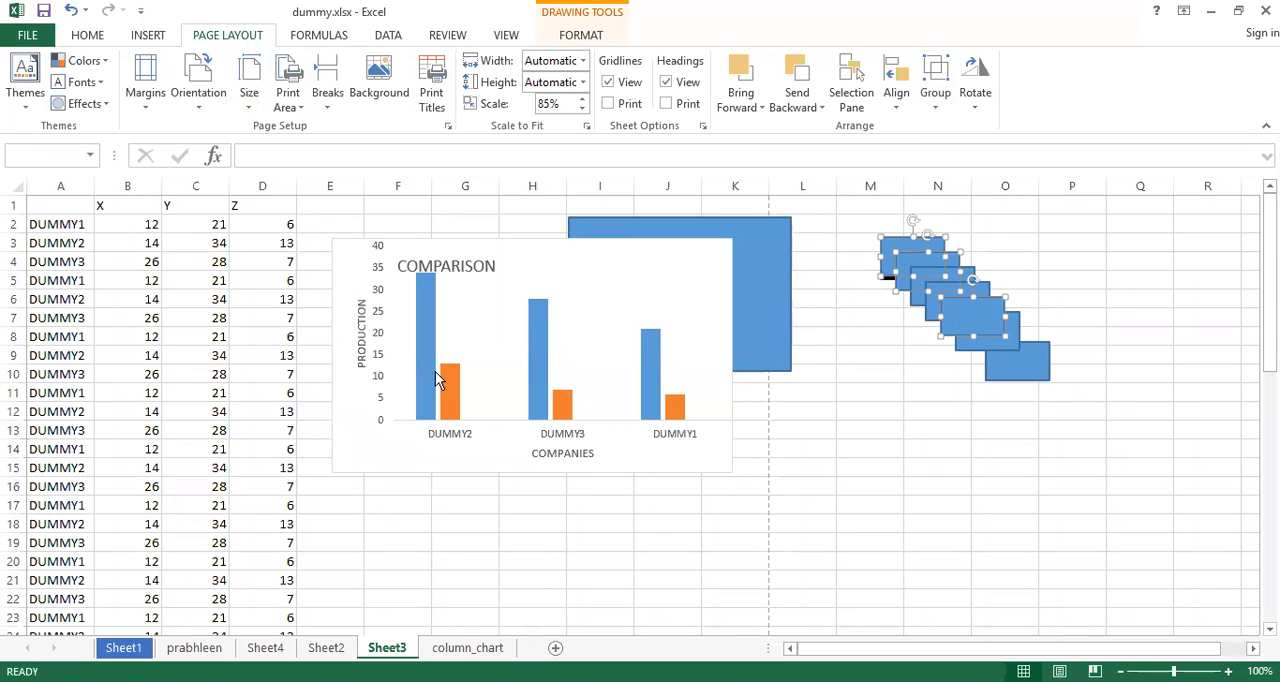
Select the comparison chart, preview its printout, and return to the worksheet
{"action": "left_click", "coordinate": [483, 397]}
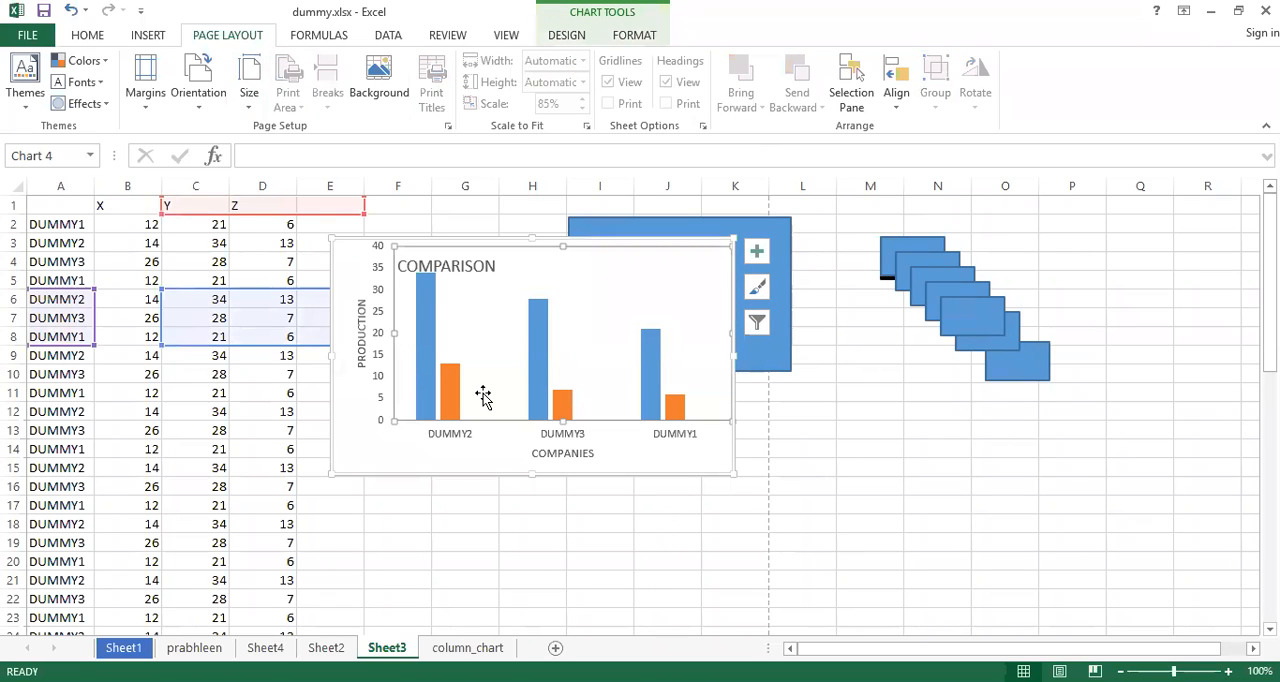
{"action": "key", "text": "ctrl+p"}
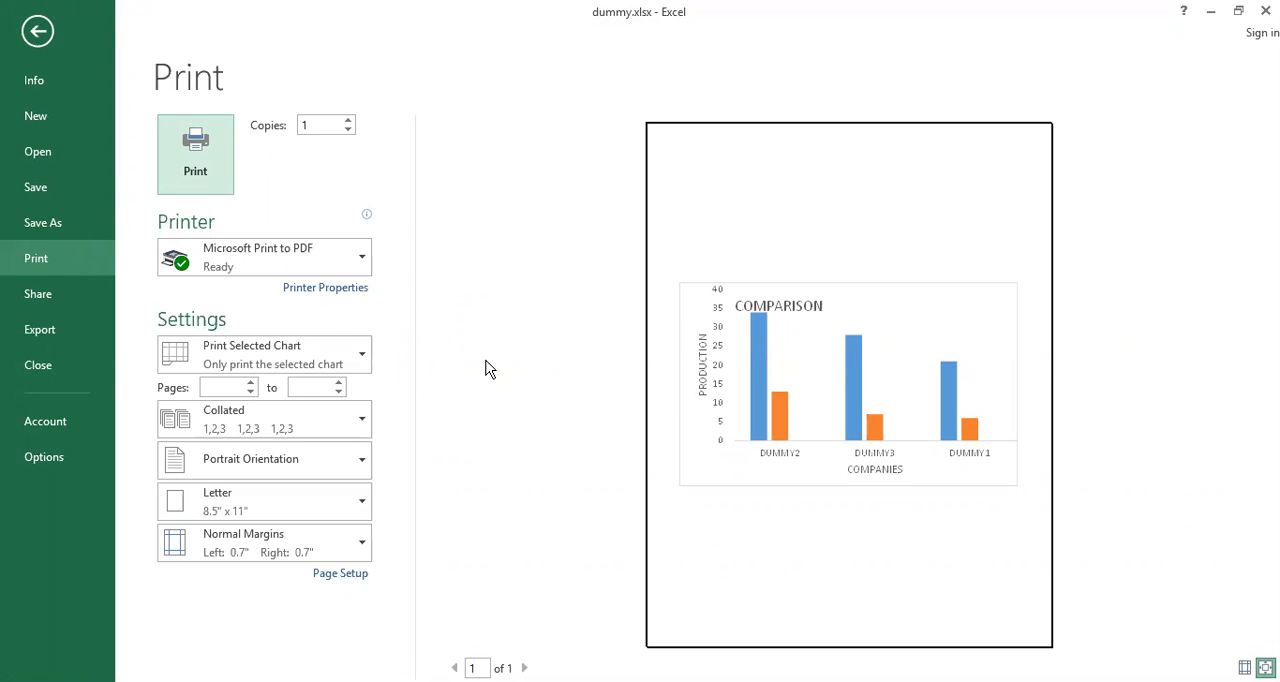
{"action": "key", "text": "Escape"}
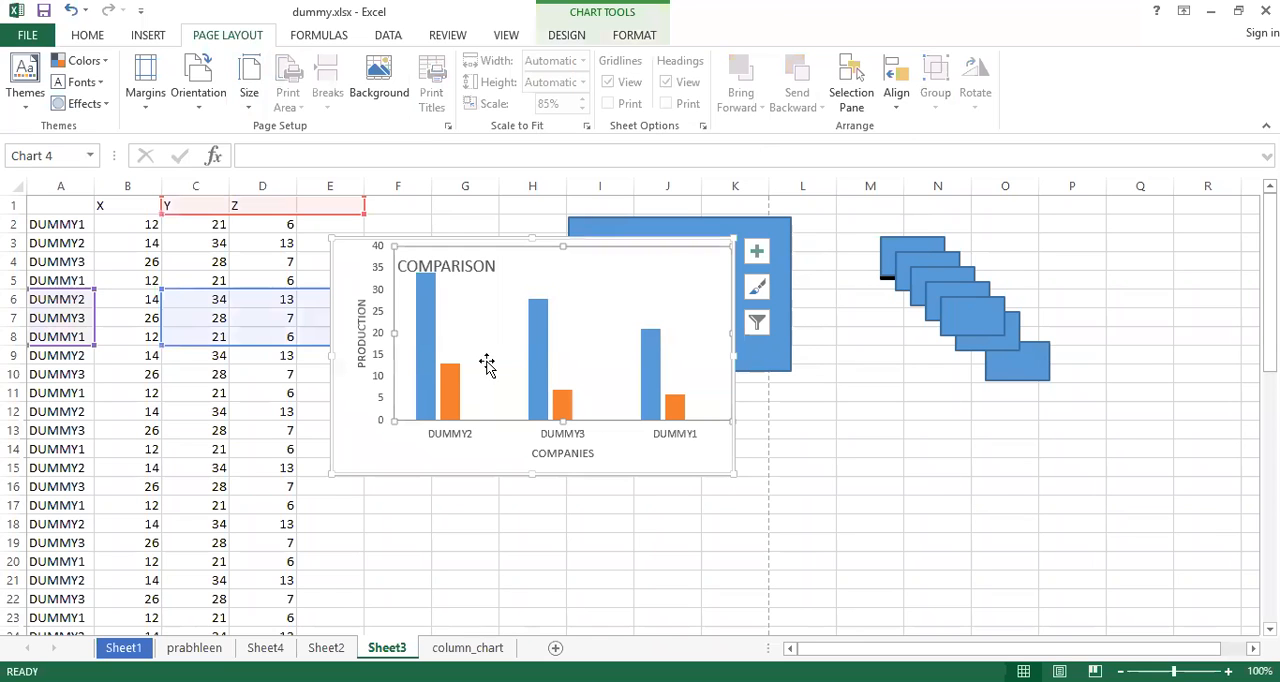
Try to print the selected comparison chart with Microsoft Print to PDF, cancelling at the prompt to save the output
{"action": "left_click", "coordinate": [27, 37]}
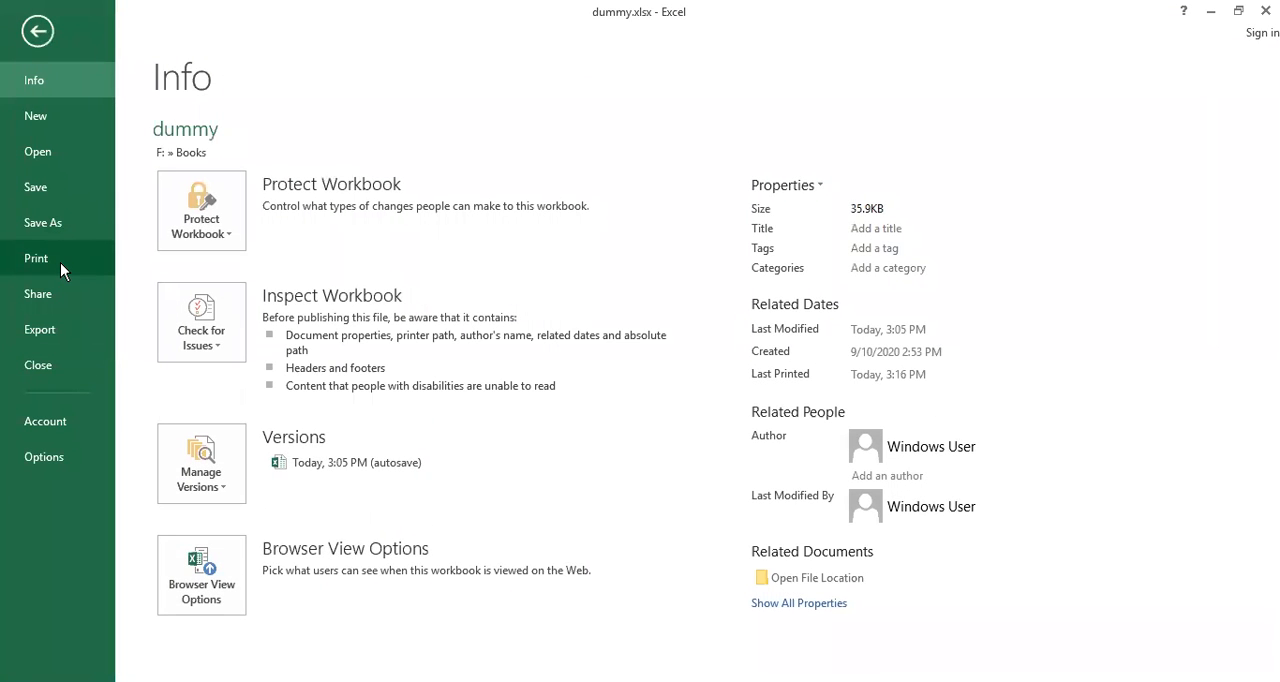
{"action": "left_click", "coordinate": [60, 262]}
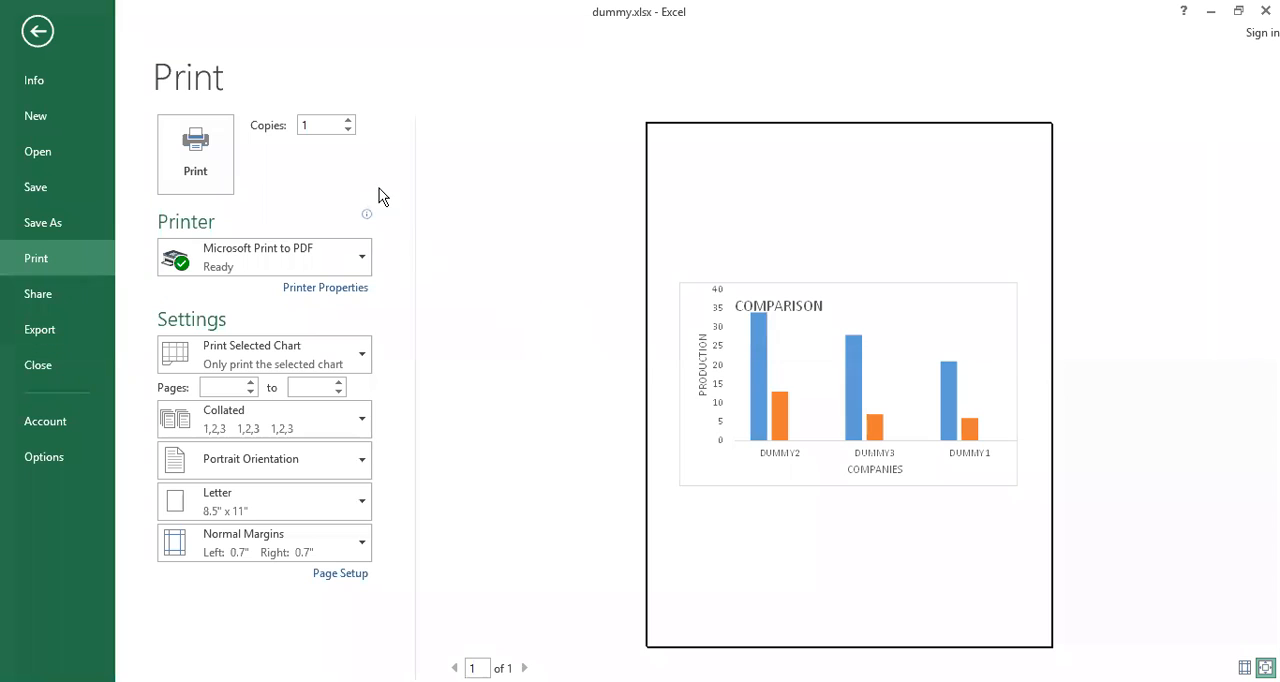
{"action": "left_click", "coordinate": [205, 163]}
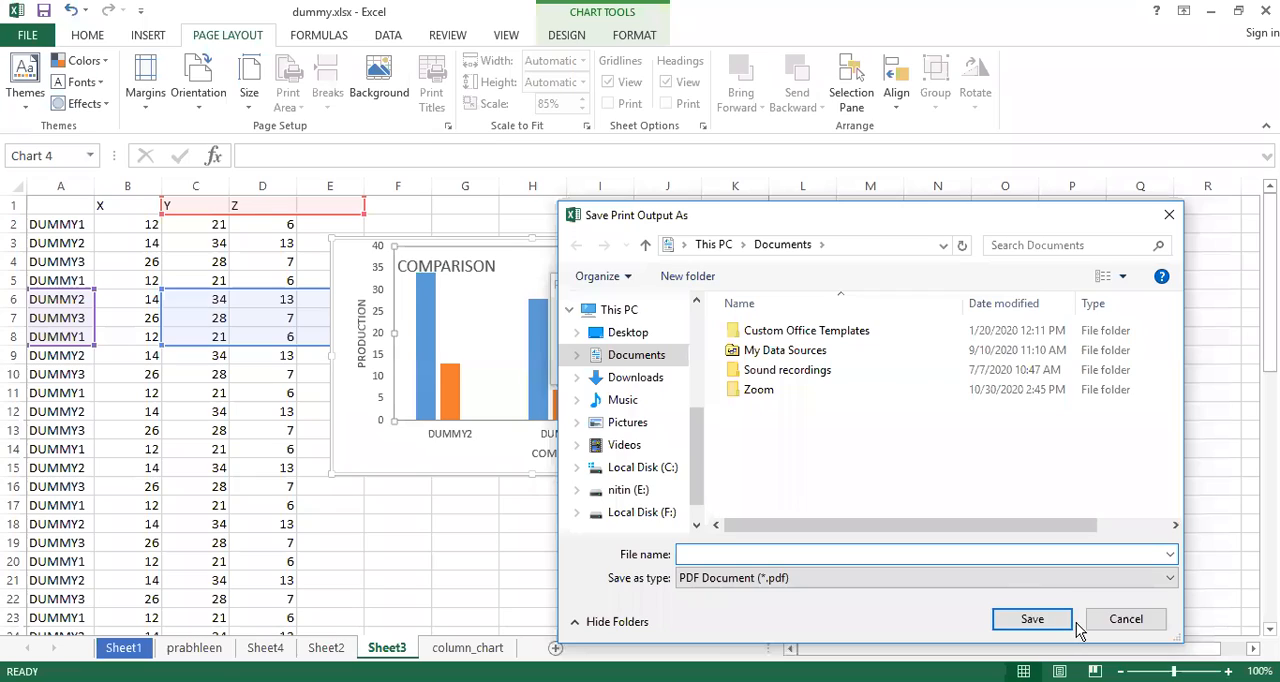
{"action": "left_click", "coordinate": [1126, 619]}
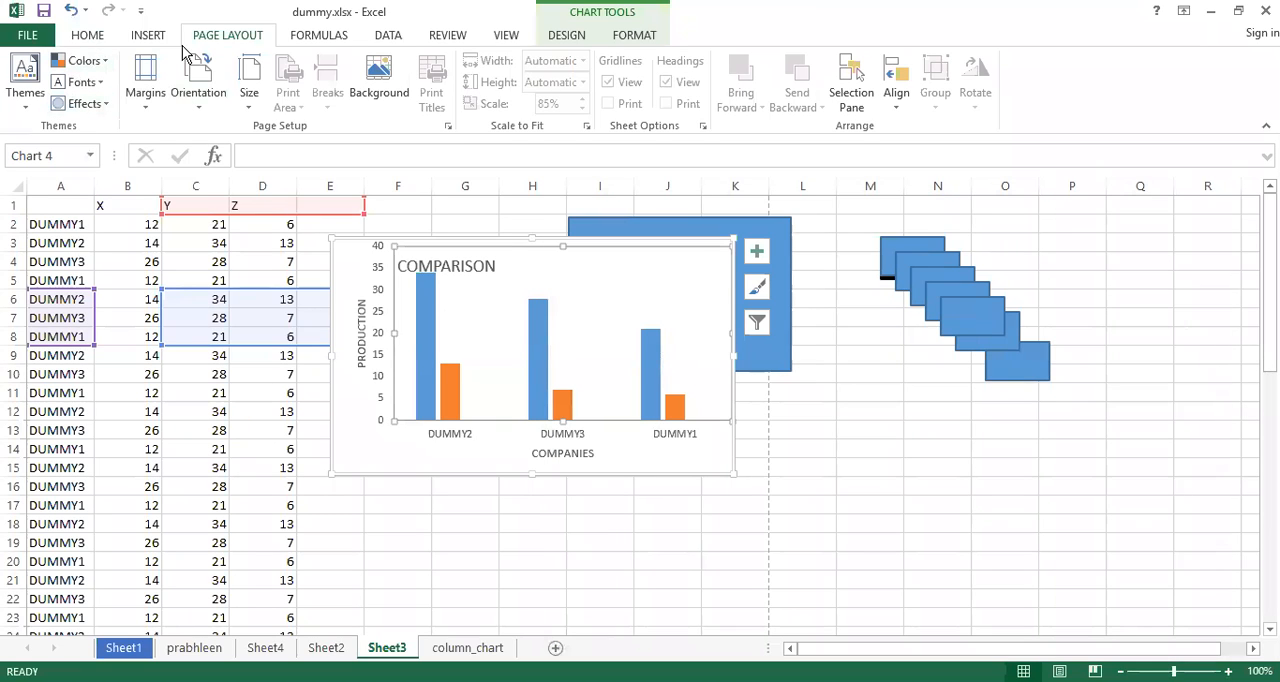
Return to the chart's print settings and examine the available printers, keeping the current one
{"action": "left_click", "coordinate": [30, 36]}
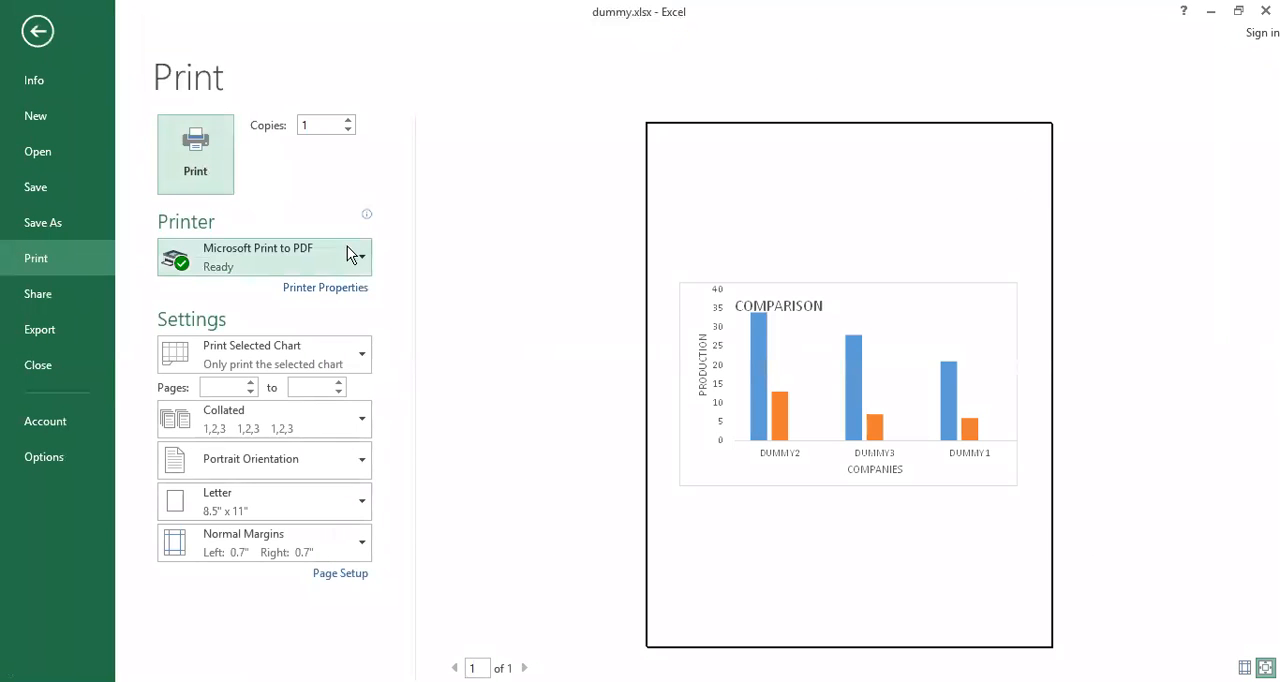
{"action": "left_click", "coordinate": [362, 259]}
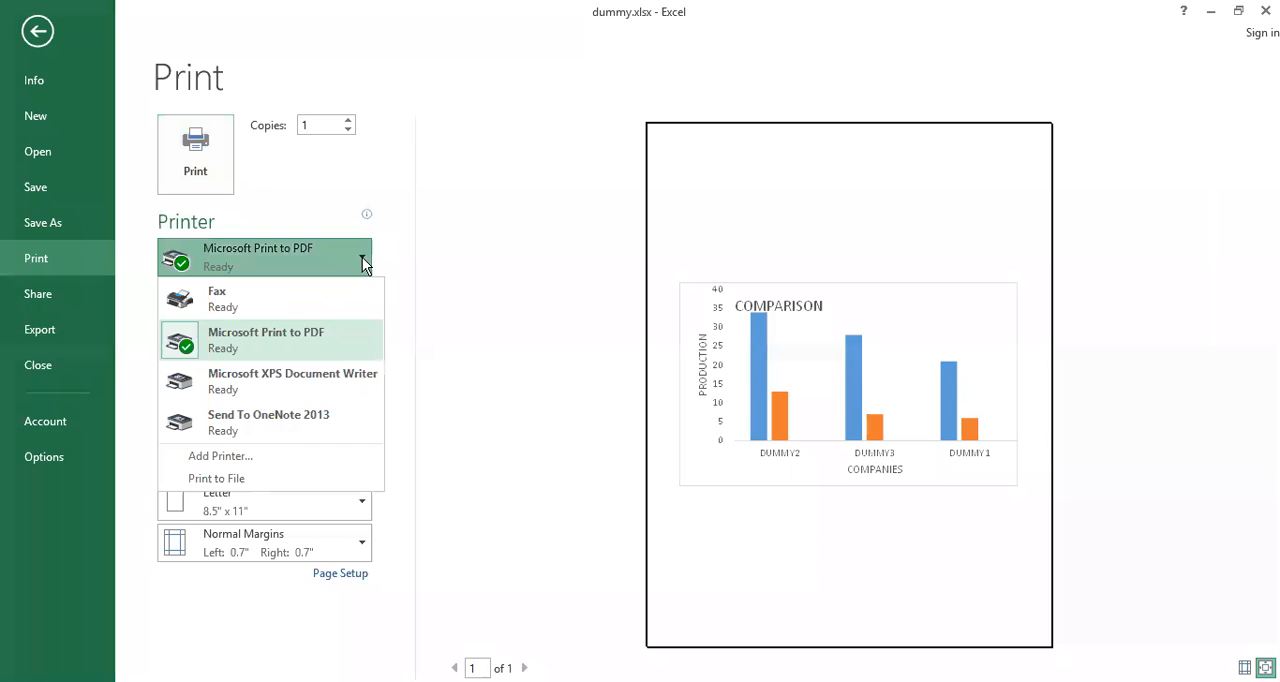
{"action": "left_click", "coordinate": [168, 131]}
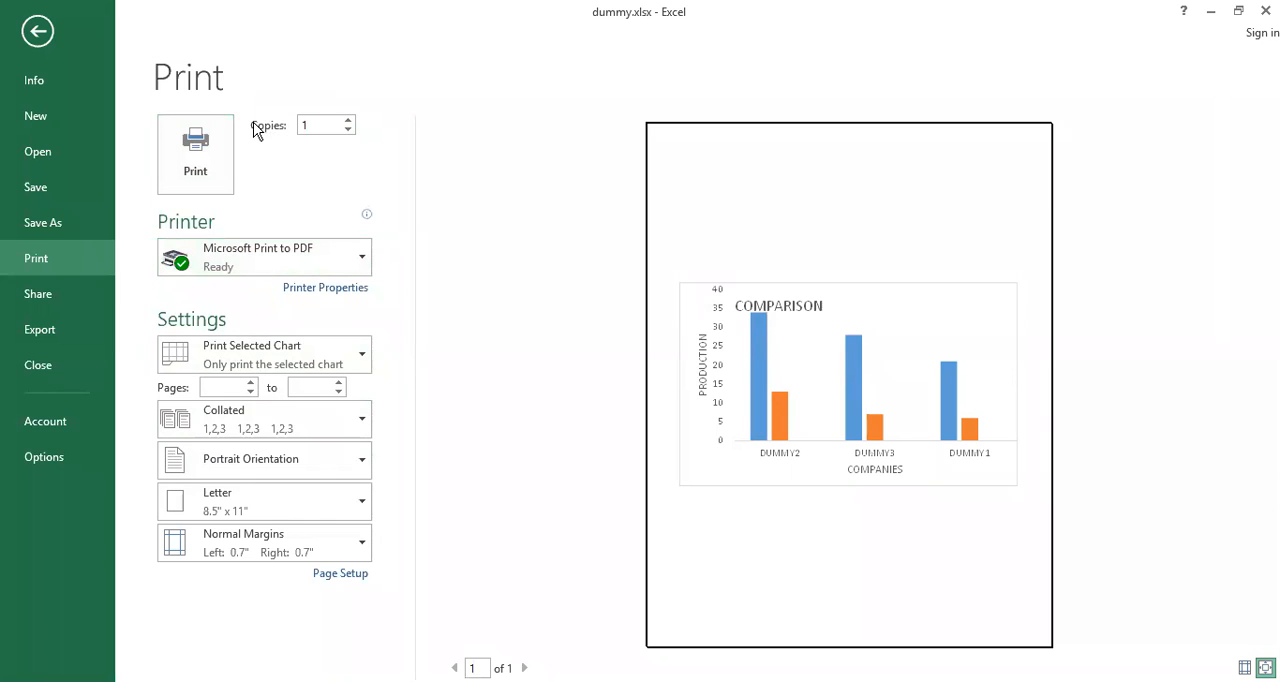
Set the number of print copies to 15, and replace that value with 100
{"action": "double_click", "coordinate": [324, 125]}
{"action": "left_click", "coordinate": [348, 120]}
{"action": "left_click", "coordinate": [348, 120]}
{"action": "left_click", "coordinate": [348, 120]}
{"action": "key", "text": "BackSpace"}
{"action": "type", "text": "15"}
{"action": "left_click", "coordinate": [304, 126]}
{"action": "key", "text": "BackSpace"}
{"action": "key", "text": "BackSpace"}
{"action": "type", "text": "100"}
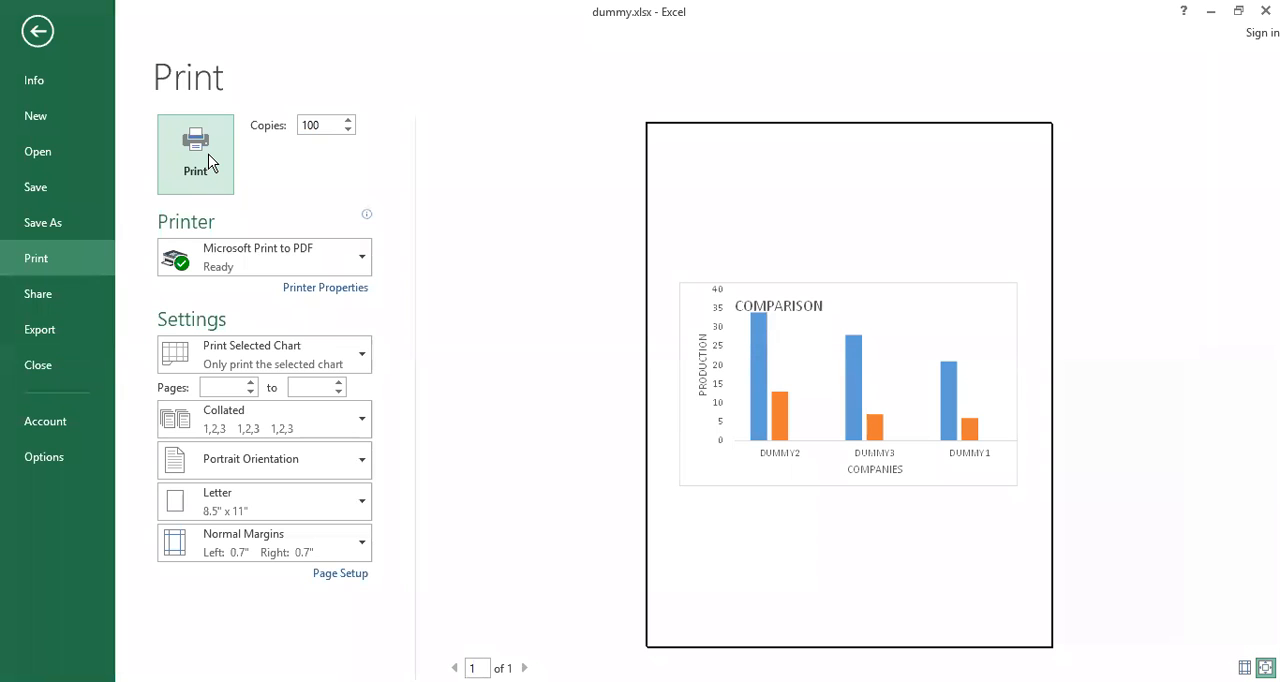
Display the choice of available printers for the chart printout
{"action": "left_click", "coordinate": [360, 262]}
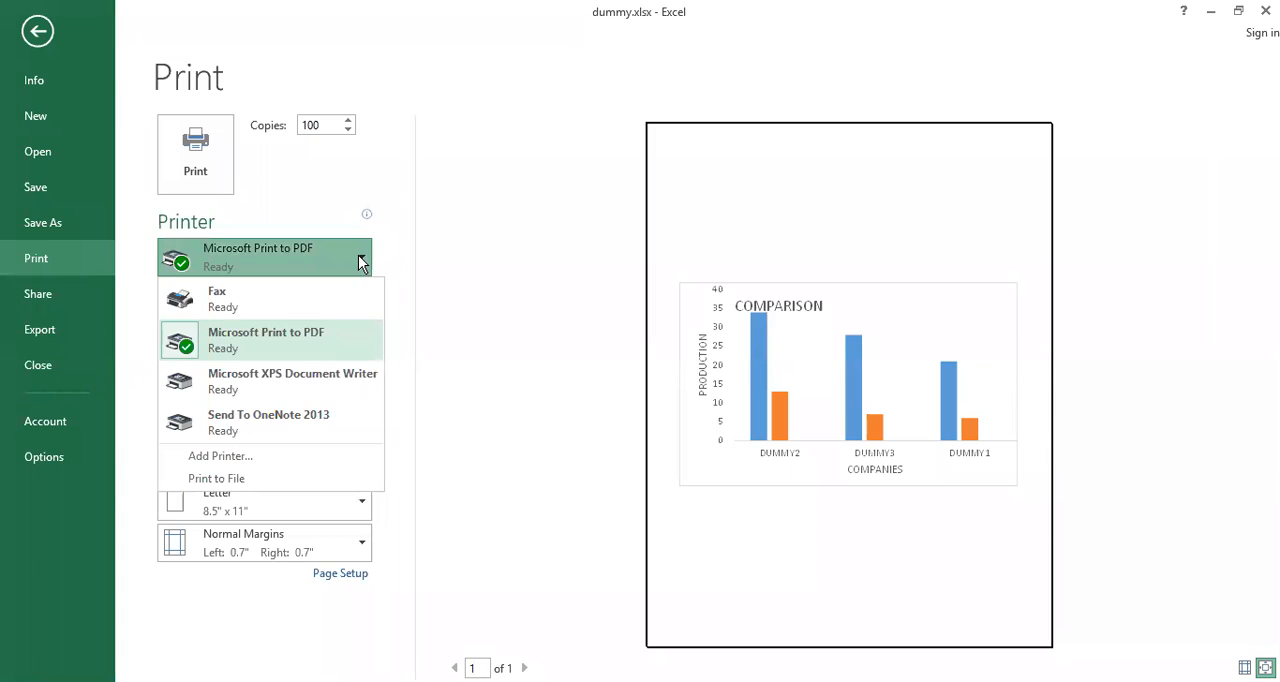
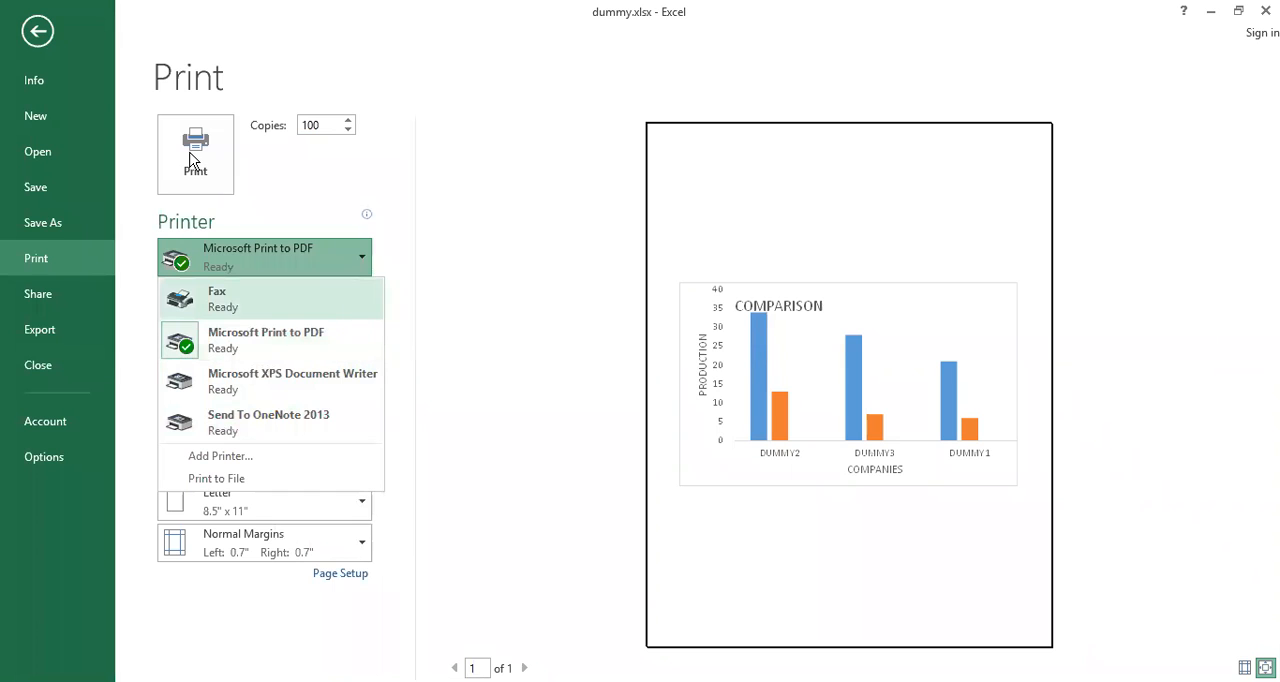
Switch the chart's printer to Fax, and restore Microsoft Print to PDF as the printer
{"action": "left_click", "coordinate": [255, 296]}
{"action": "left_click", "coordinate": [345, 268]}
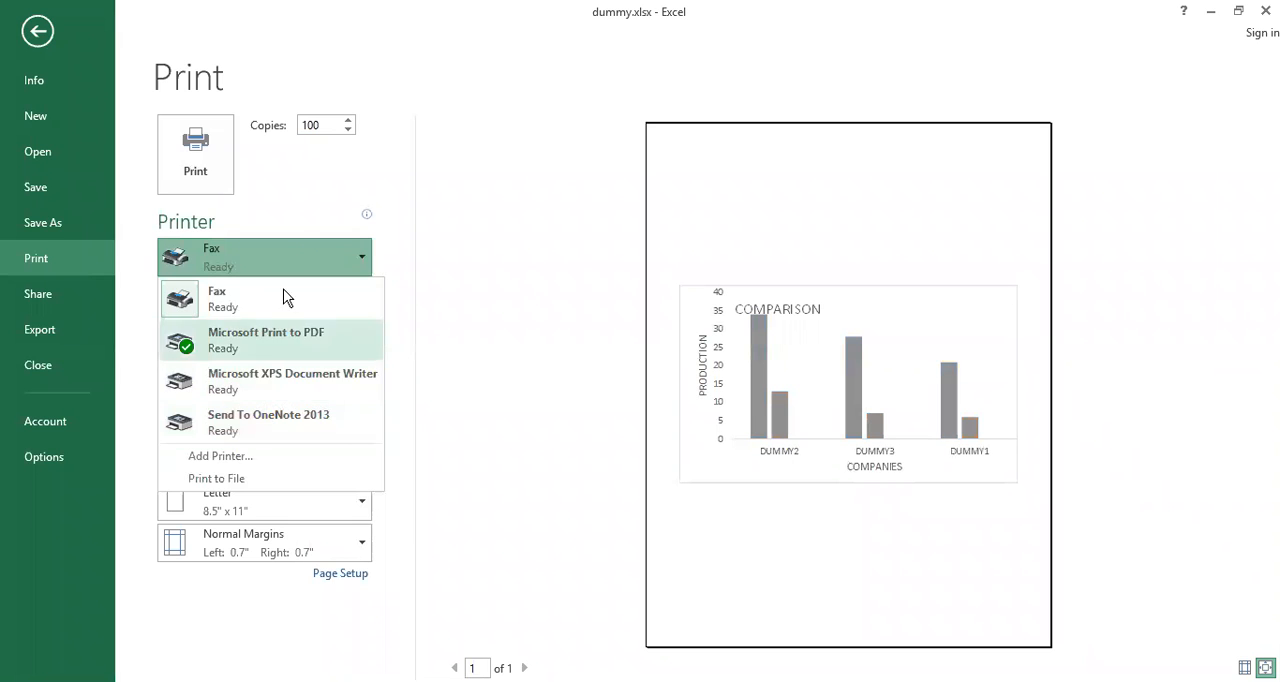
{"action": "left_click", "coordinate": [196, 138]}
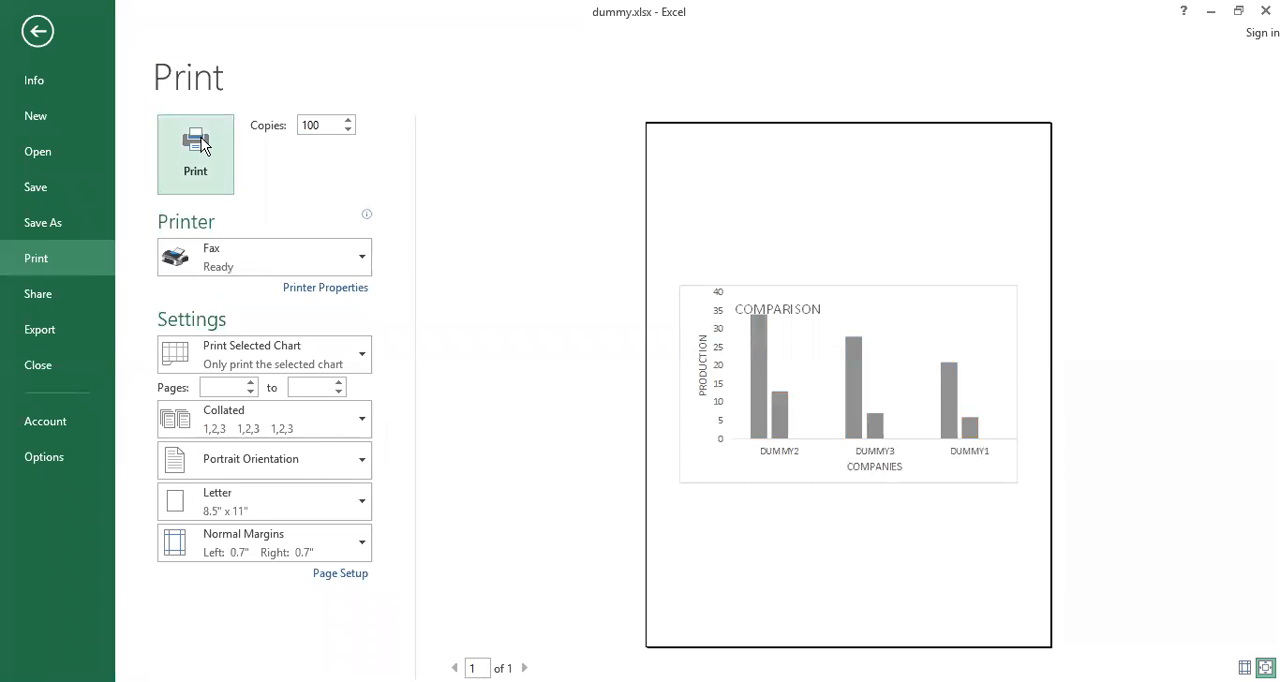
{"action": "left_click", "coordinate": [282, 250]}
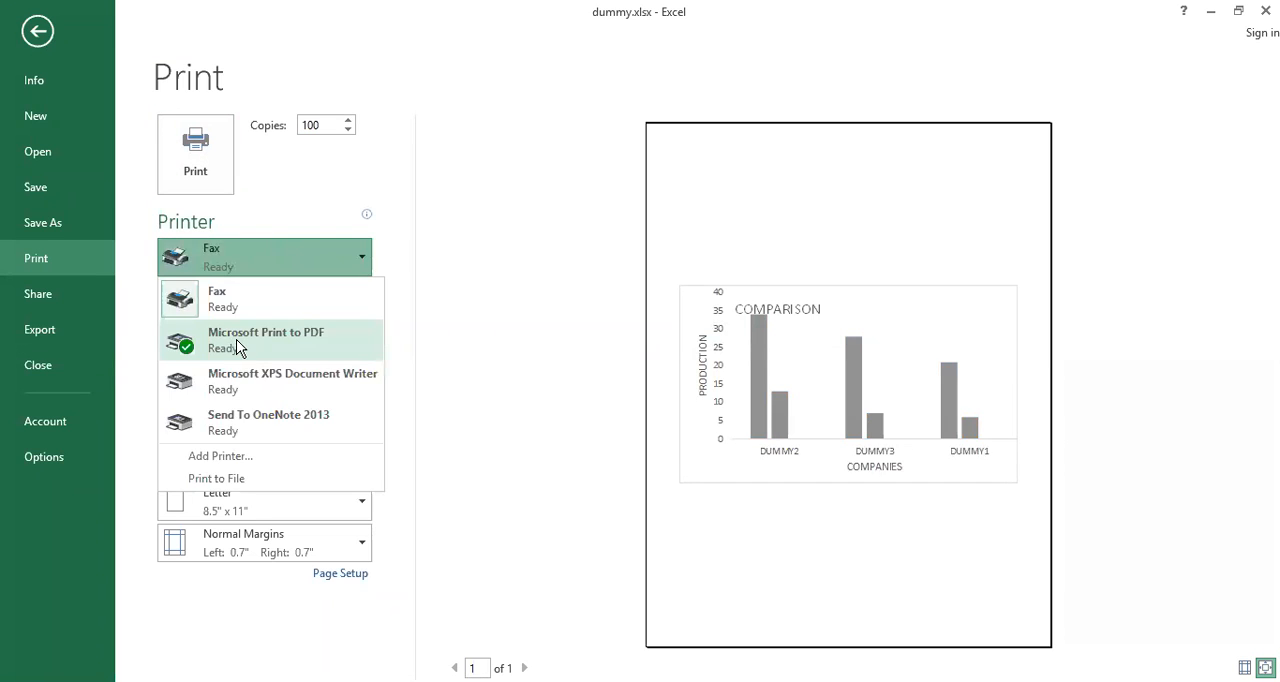
{"action": "left_click", "coordinate": [237, 346]}
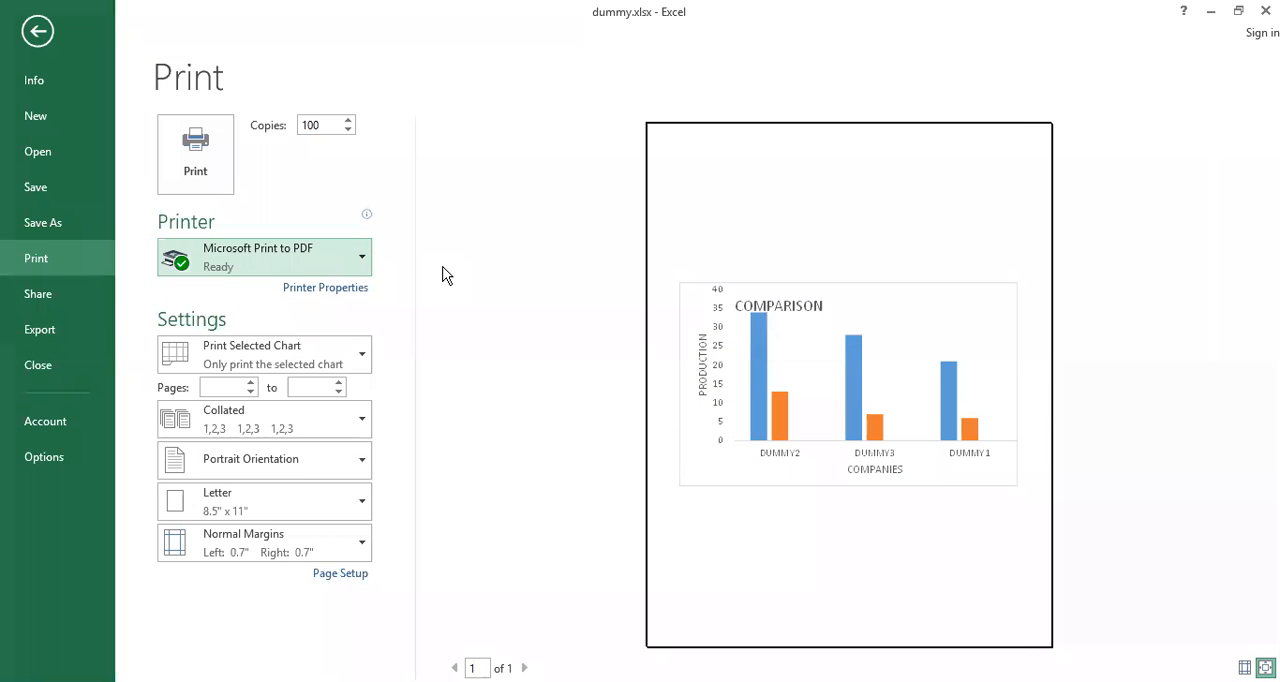
Try the Fax, Microsoft XPS Document Writer and Send To OneNote 2013 printers, and return to Microsoft Print to PDF
{"action": "left_click", "coordinate": [364, 262]}
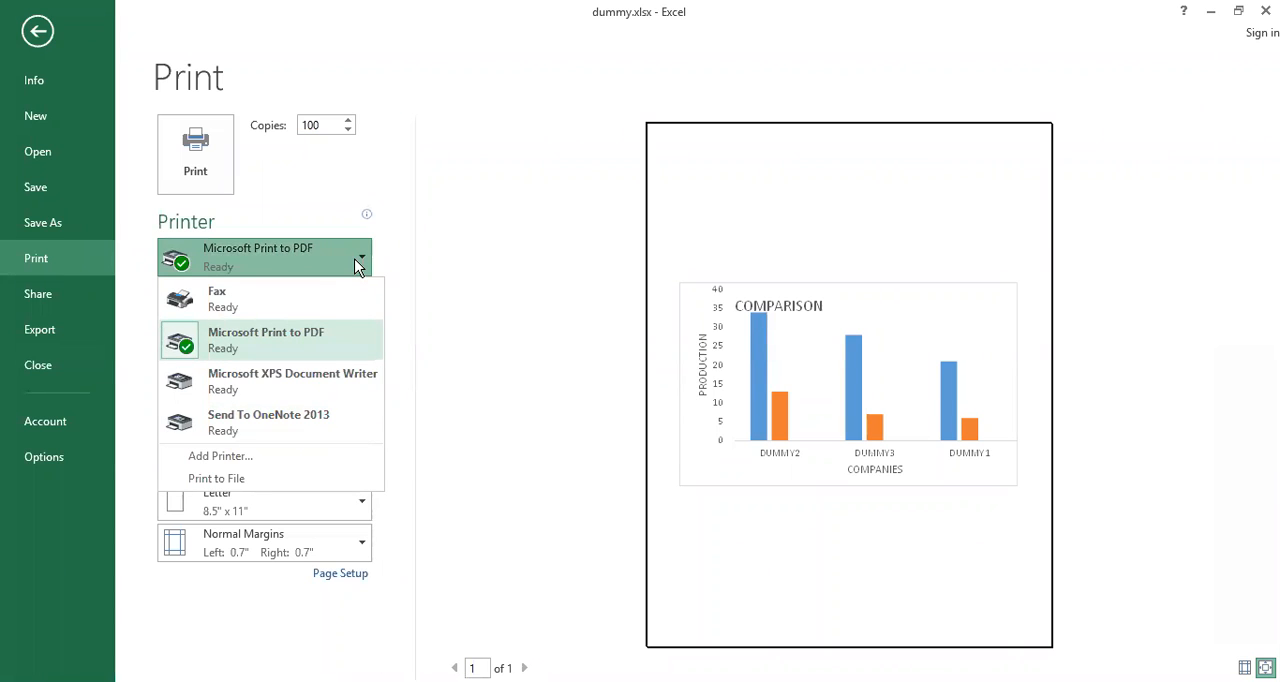
{"action": "left_click", "coordinate": [283, 300]}
{"action": "left_click", "coordinate": [285, 341]}
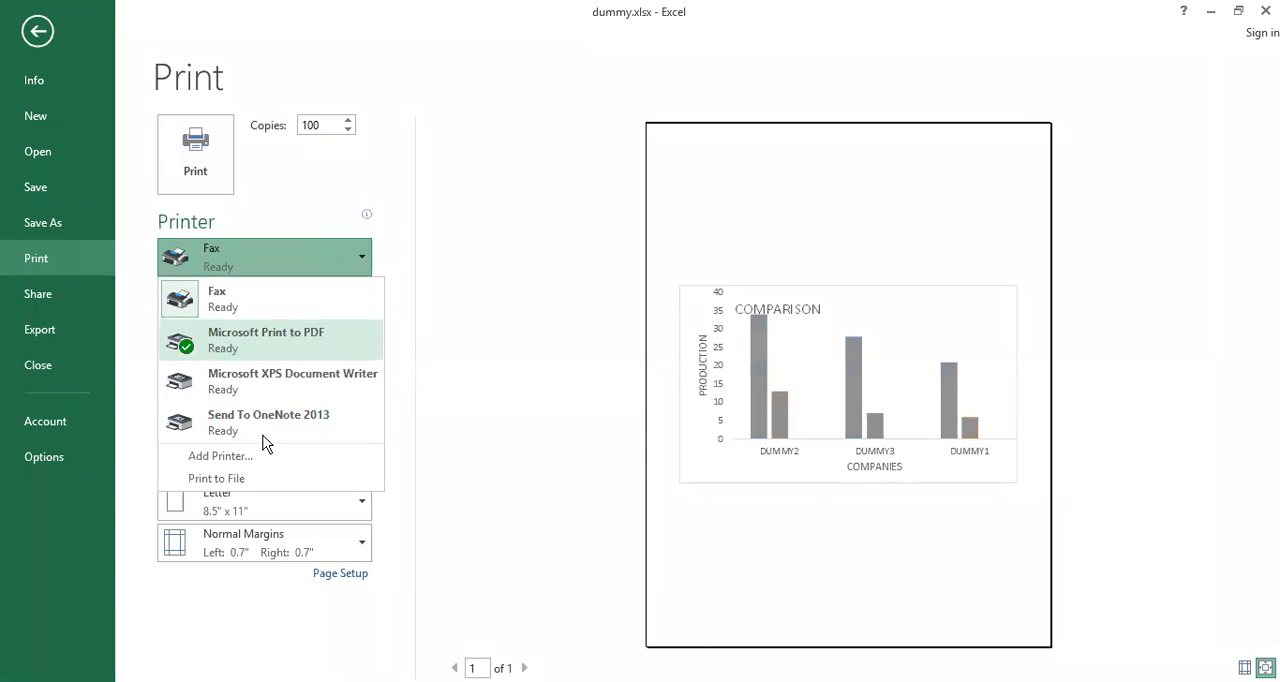
{"action": "left_click", "coordinate": [272, 381]}
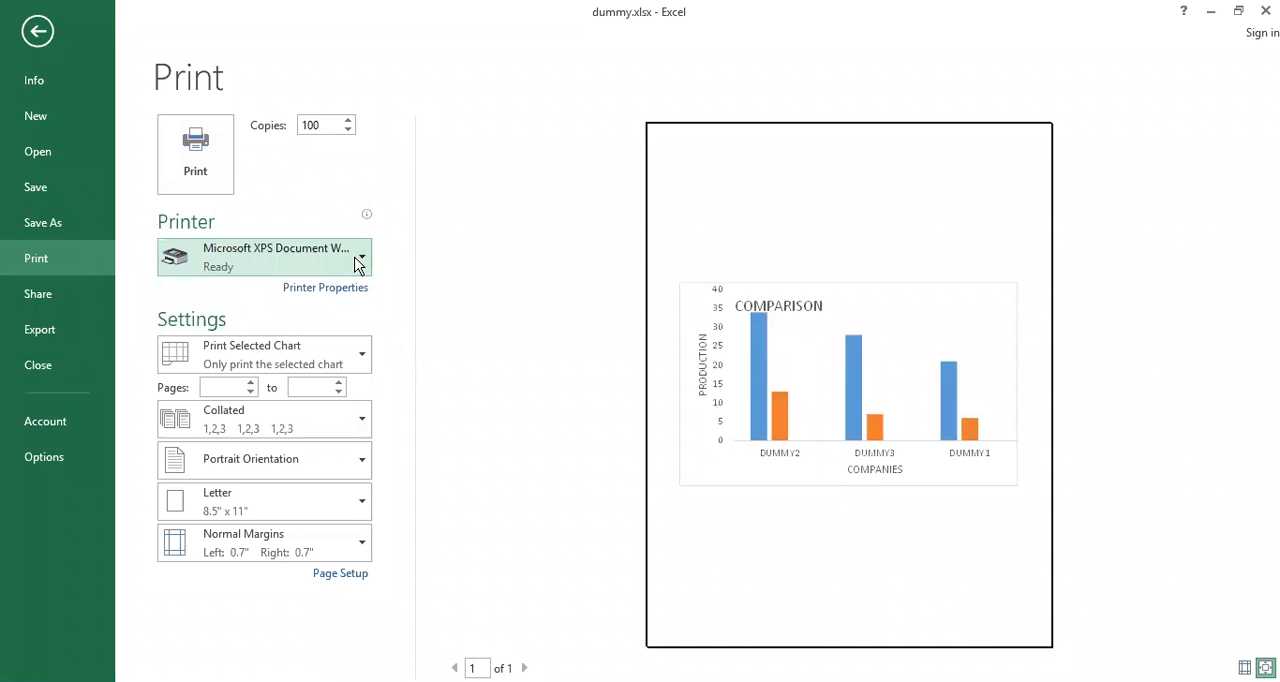
{"action": "scroll", "coordinate": [358, 264], "scroll_direction": "down", "scroll_amount": 1}
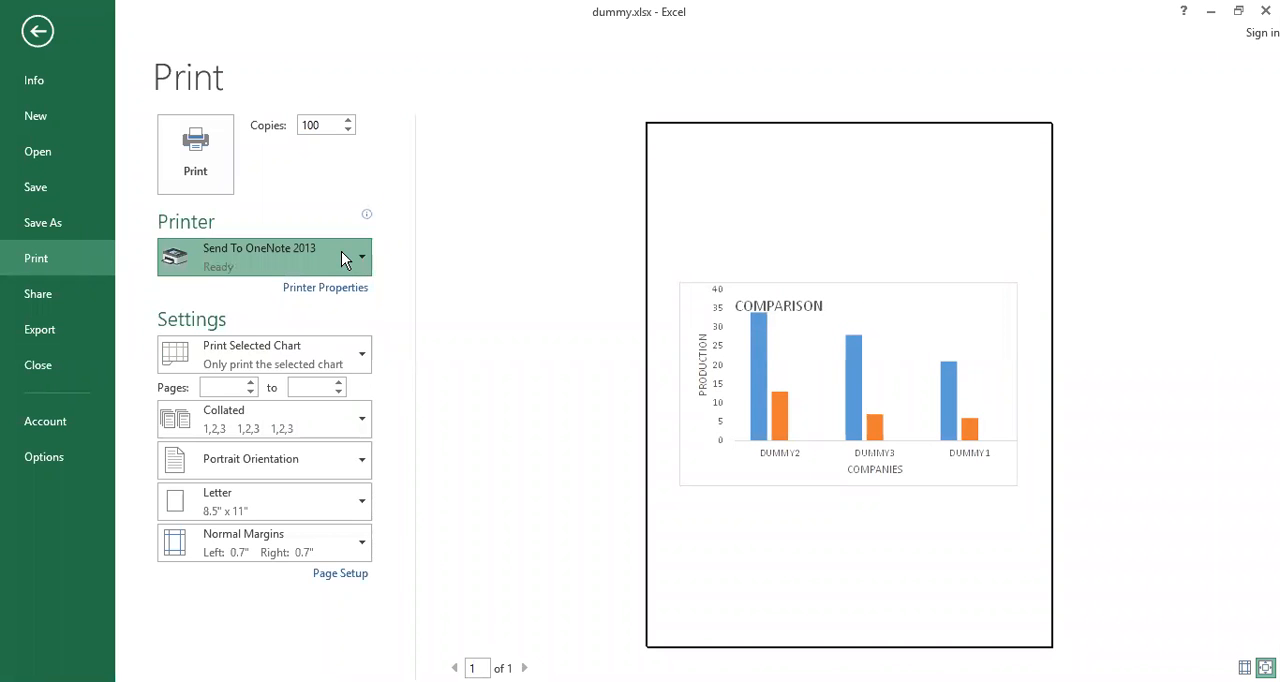
{"action": "left_click", "coordinate": [358, 262]}
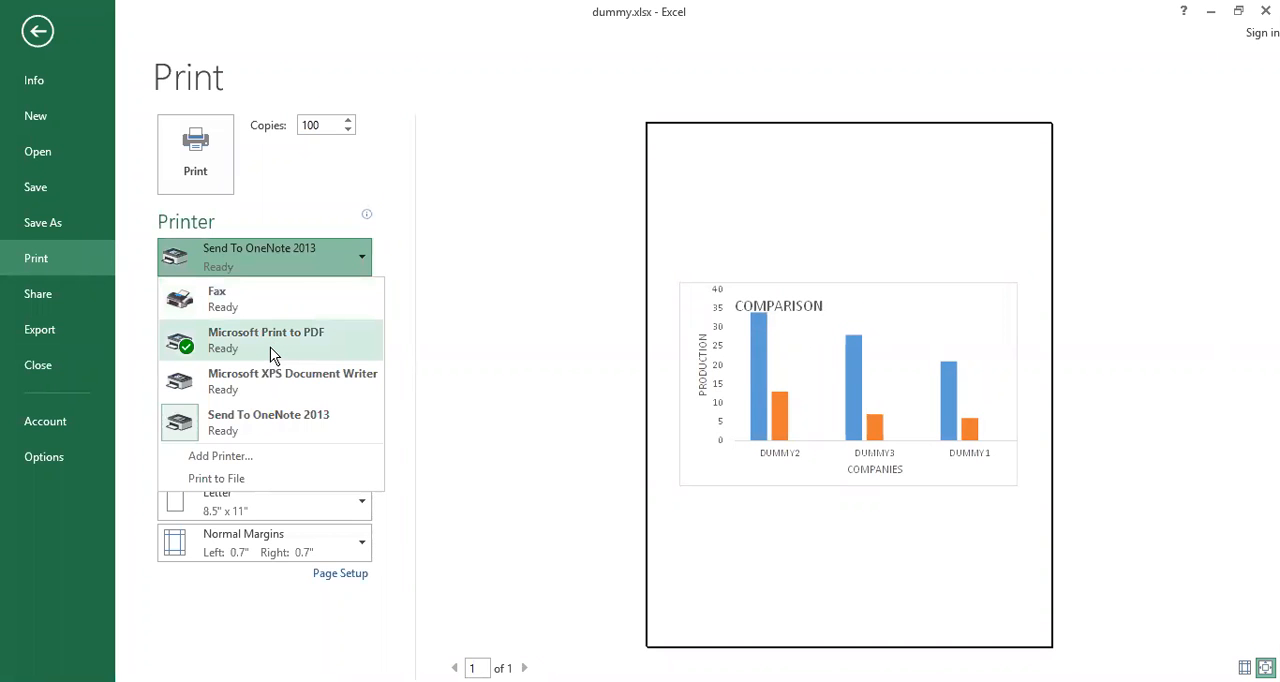
{"action": "left_click", "coordinate": [270, 355]}
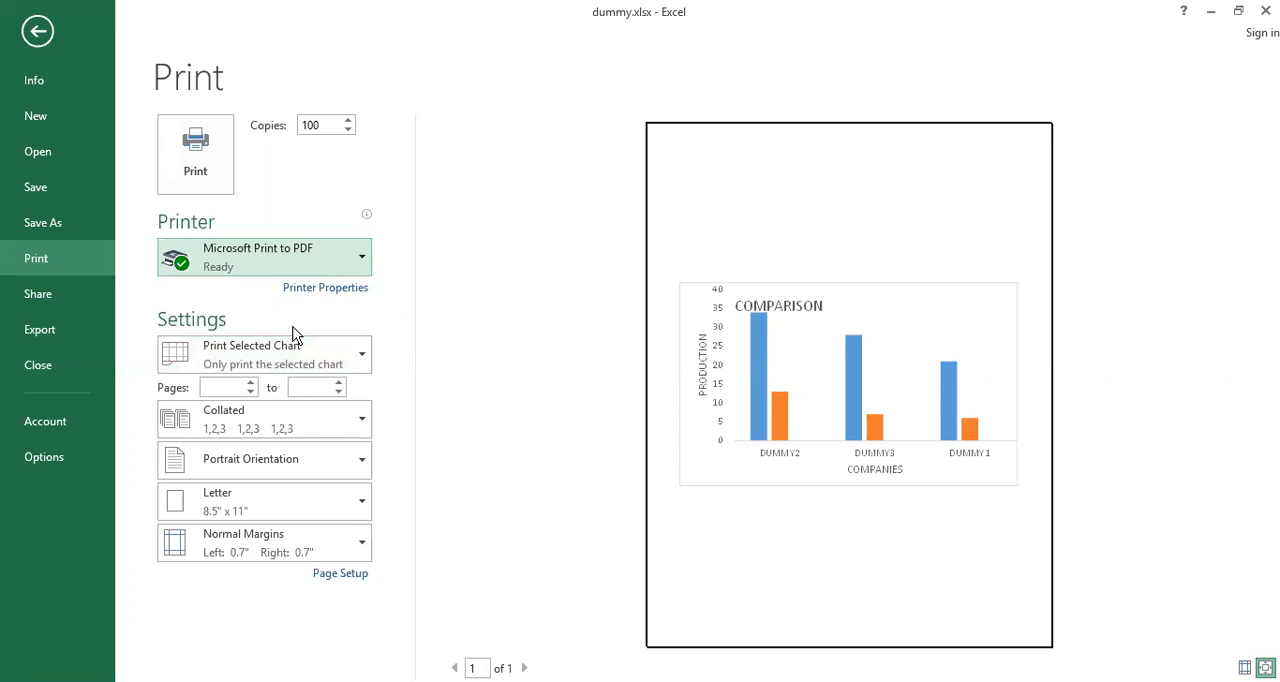
Examine the PDF printer's orientation and advanced paper size options, cancelling both dialogs without changes
{"action": "left_click", "coordinate": [343, 289]}
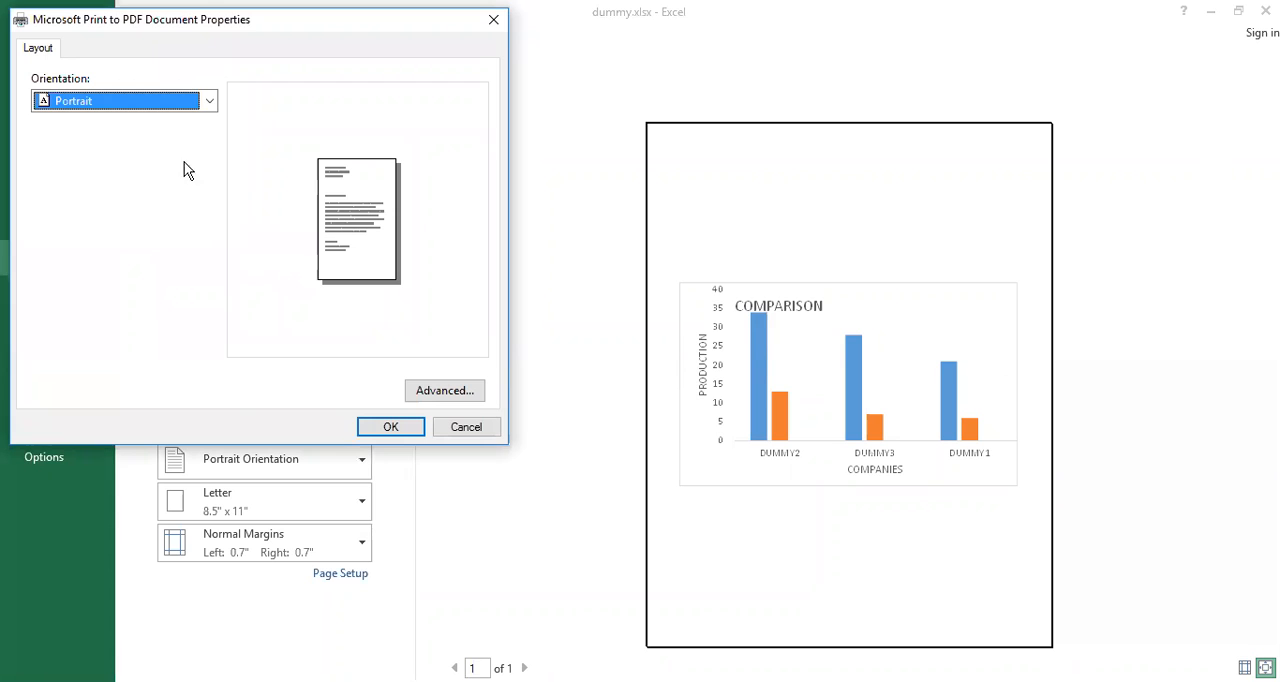
{"action": "left_click", "coordinate": [212, 98]}
{"action": "left_click", "coordinate": [212, 98]}
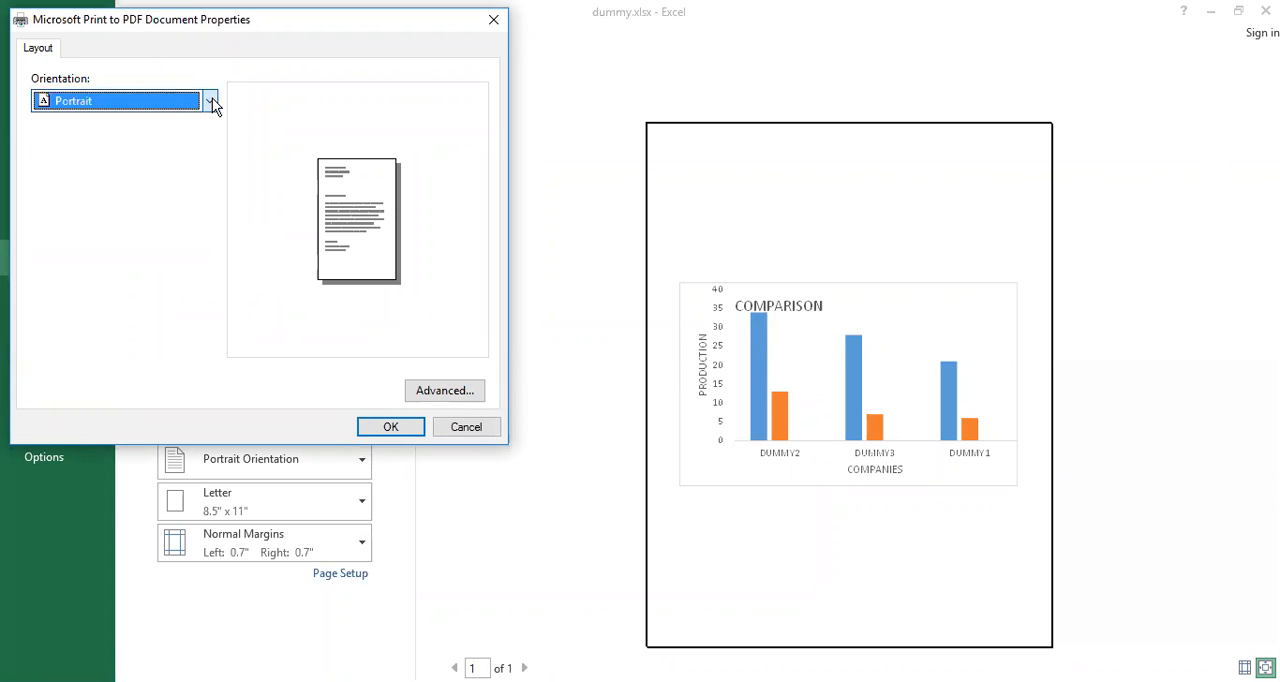
{"action": "left_click", "coordinate": [440, 389]}
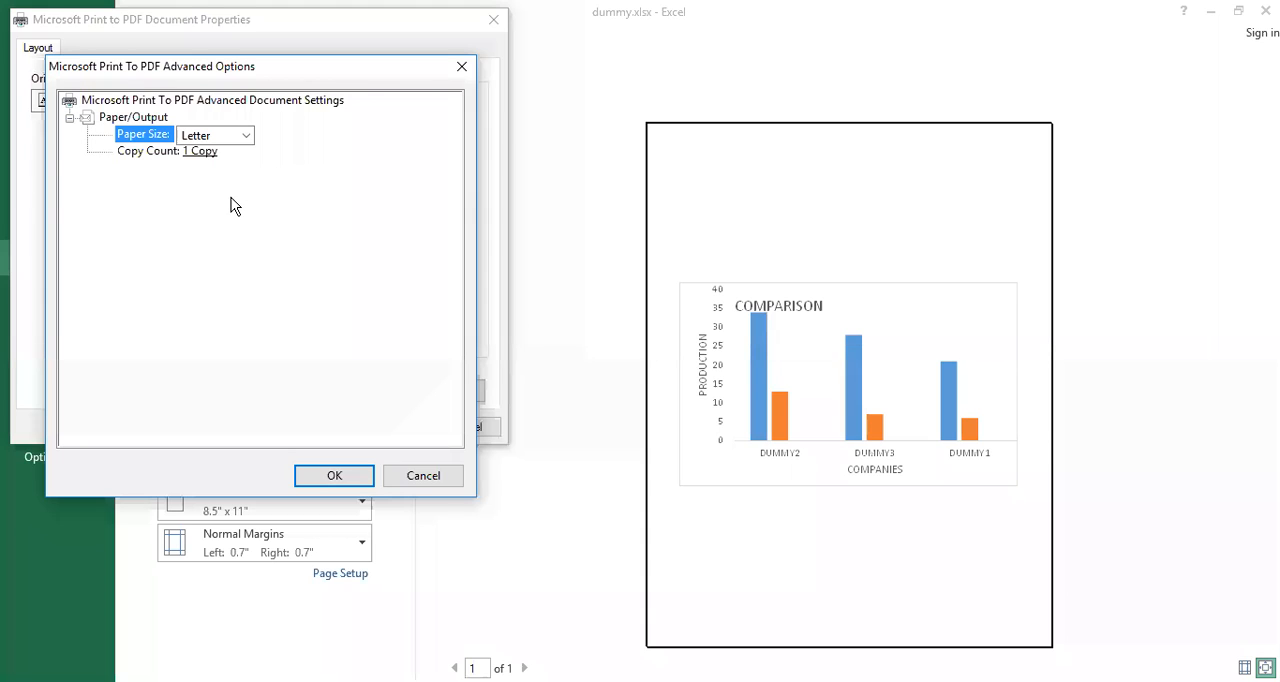
{"action": "left_click", "coordinate": [245, 140]}
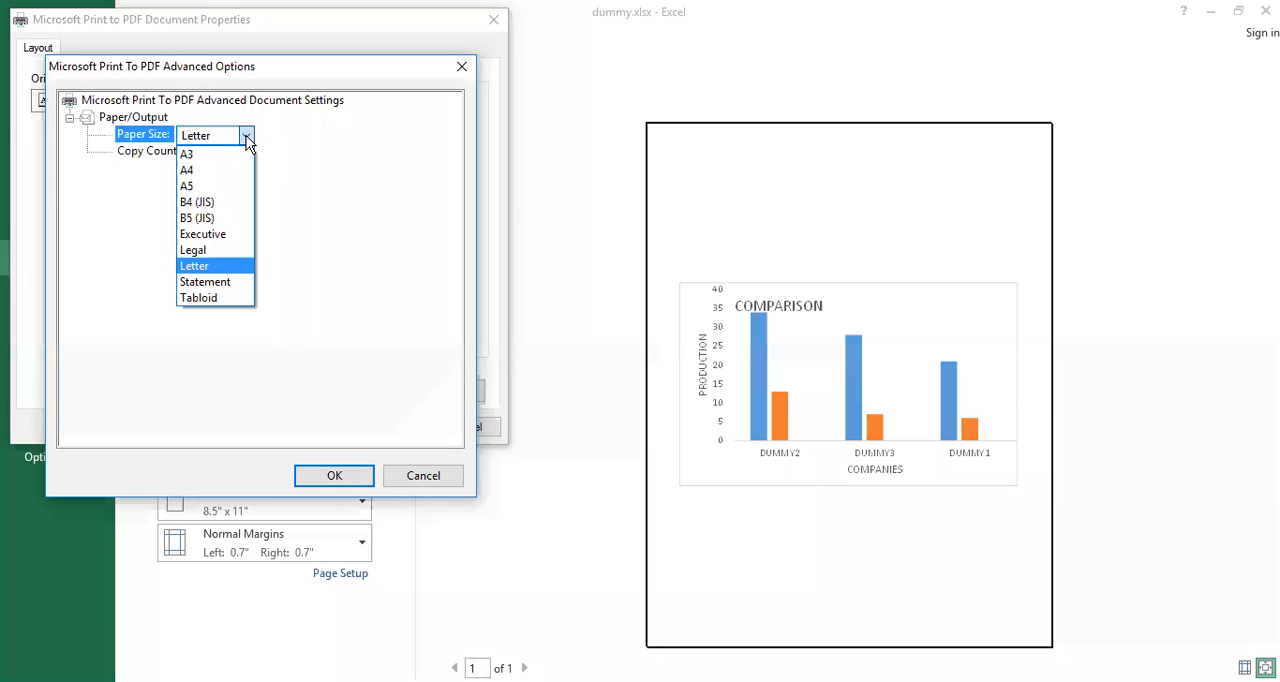
{"action": "left_click", "coordinate": [247, 143]}
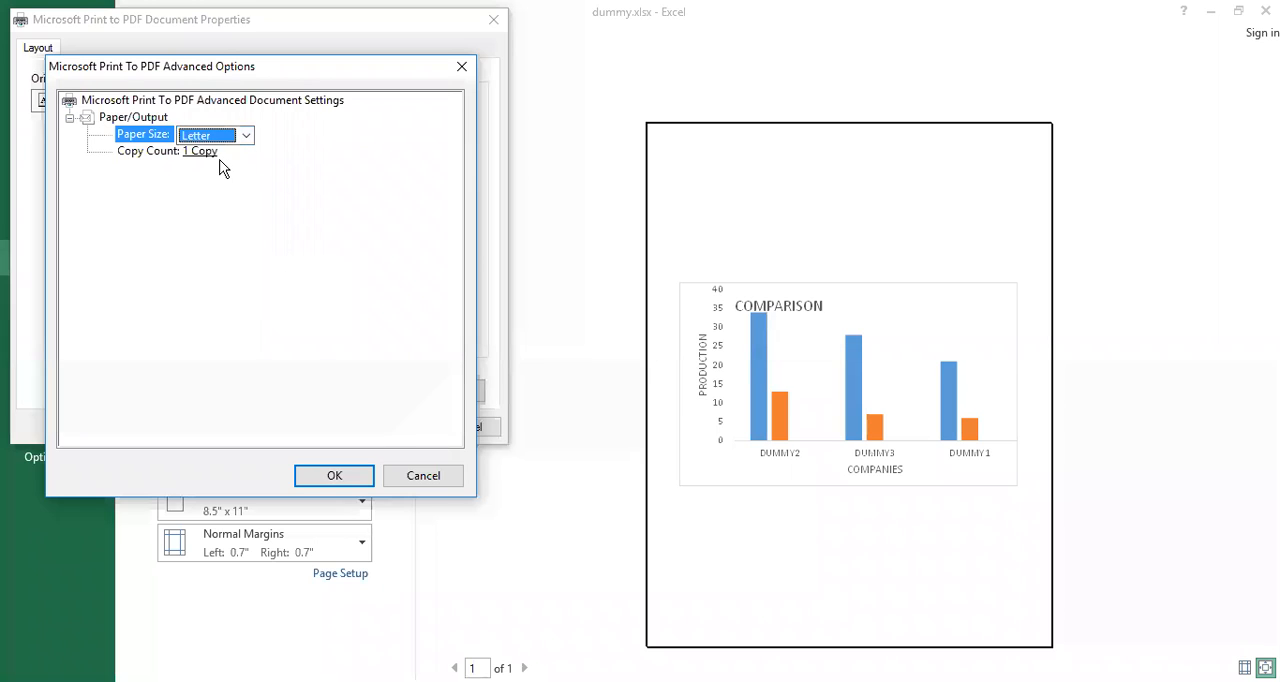
{"action": "left_click", "coordinate": [421, 479]}
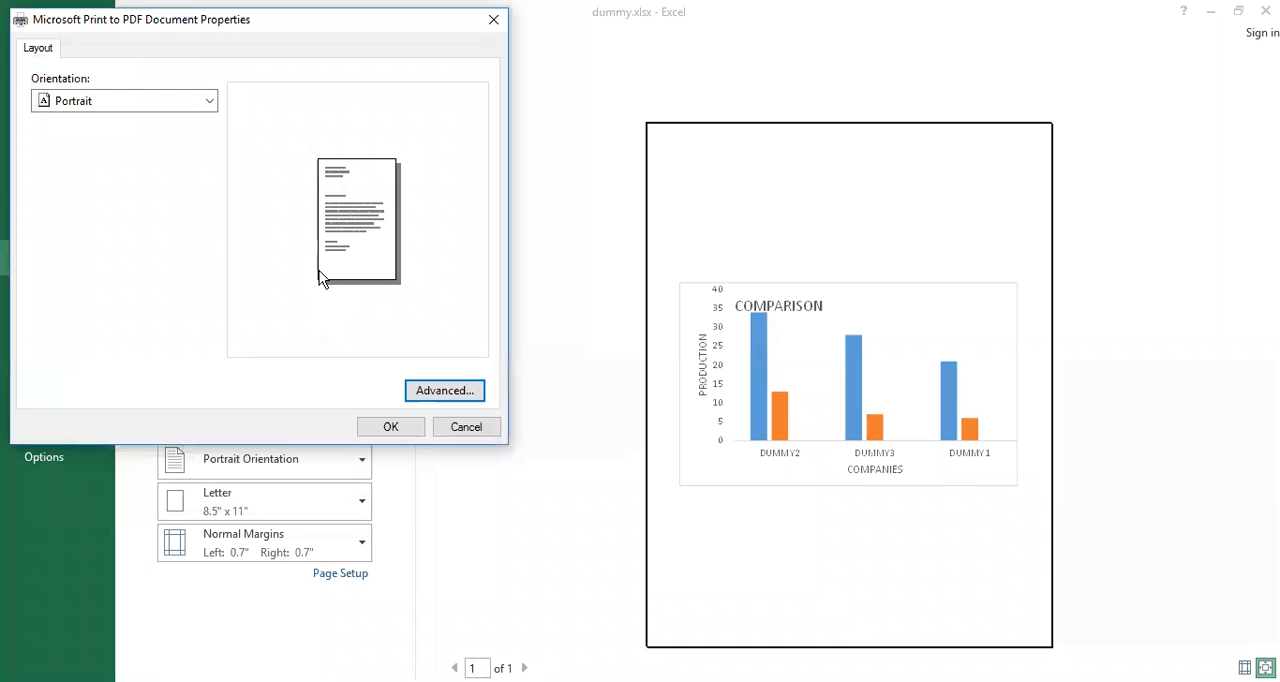
{"action": "left_click", "coordinate": [459, 431]}
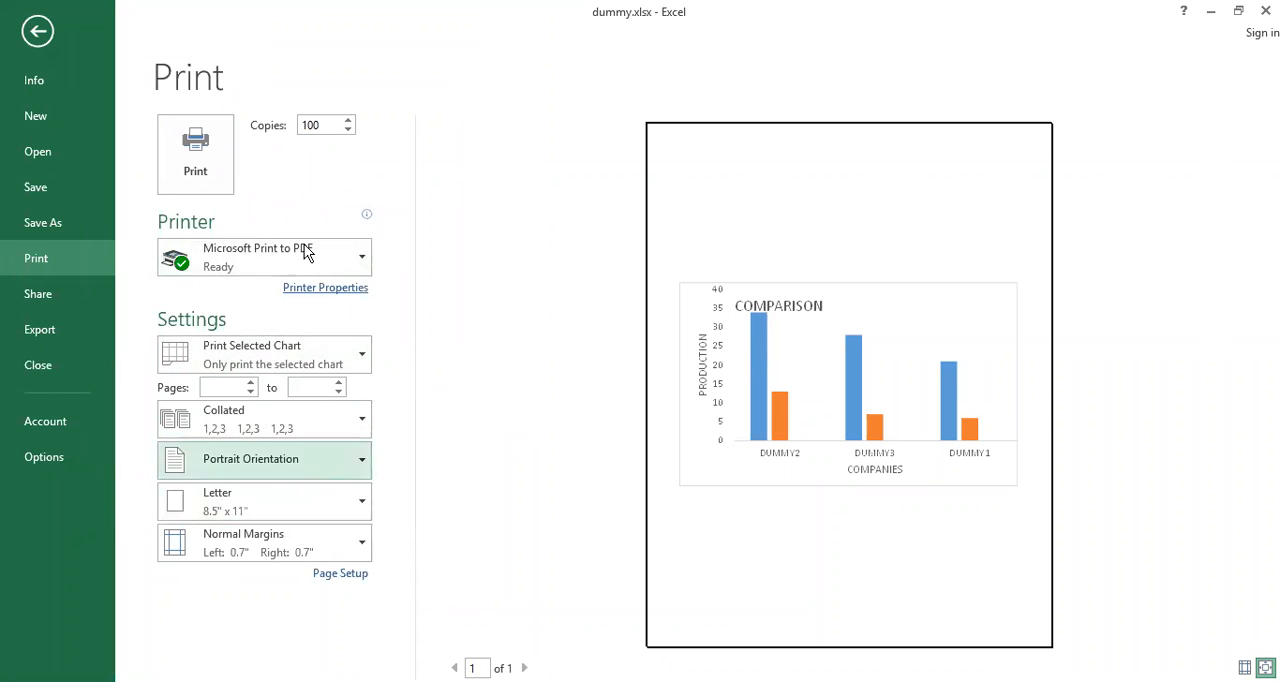
Examine what can be printed while the chart is selected, and return to the worksheet
{"action": "left_click", "coordinate": [360, 358]}
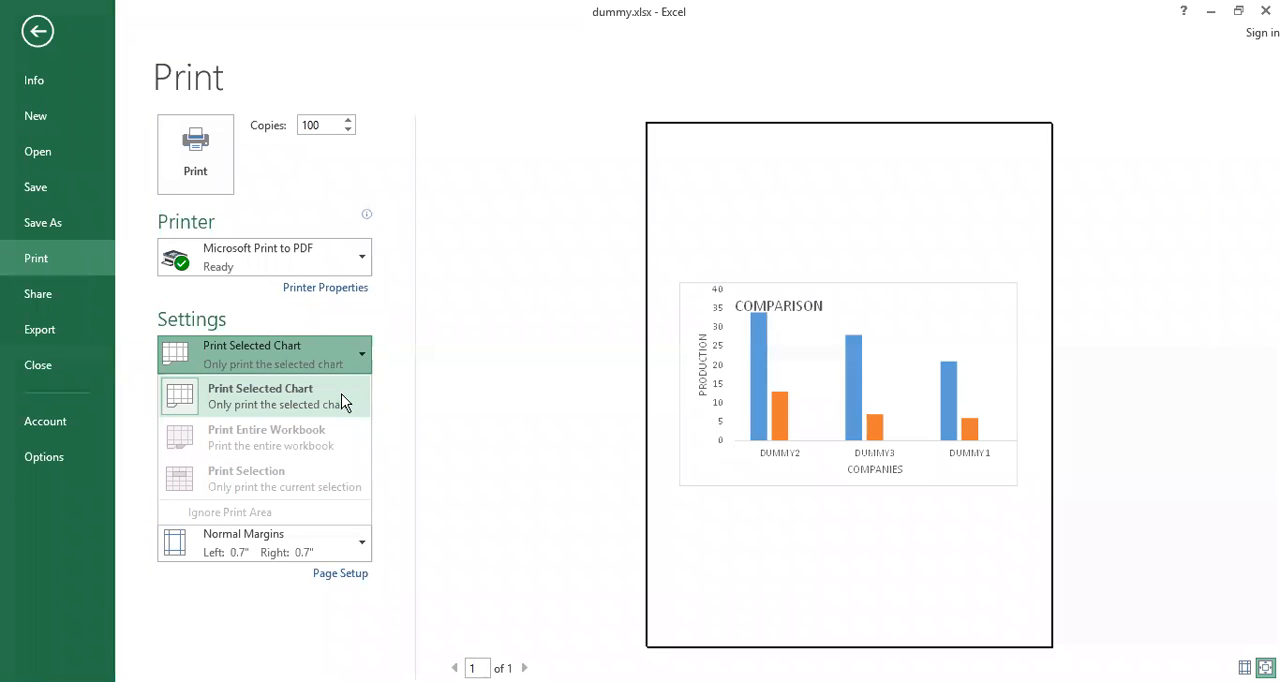
{"action": "left_click", "coordinate": [463, 416]}
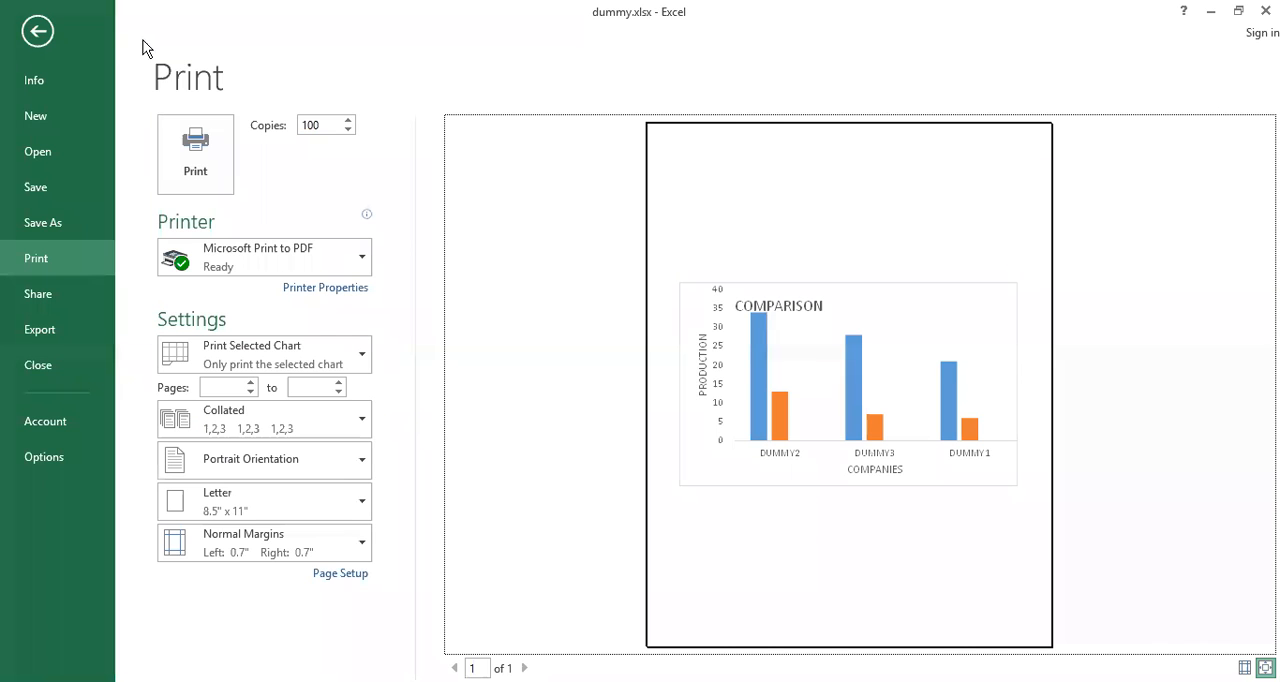
{"action": "left_click", "coordinate": [35, 33]}
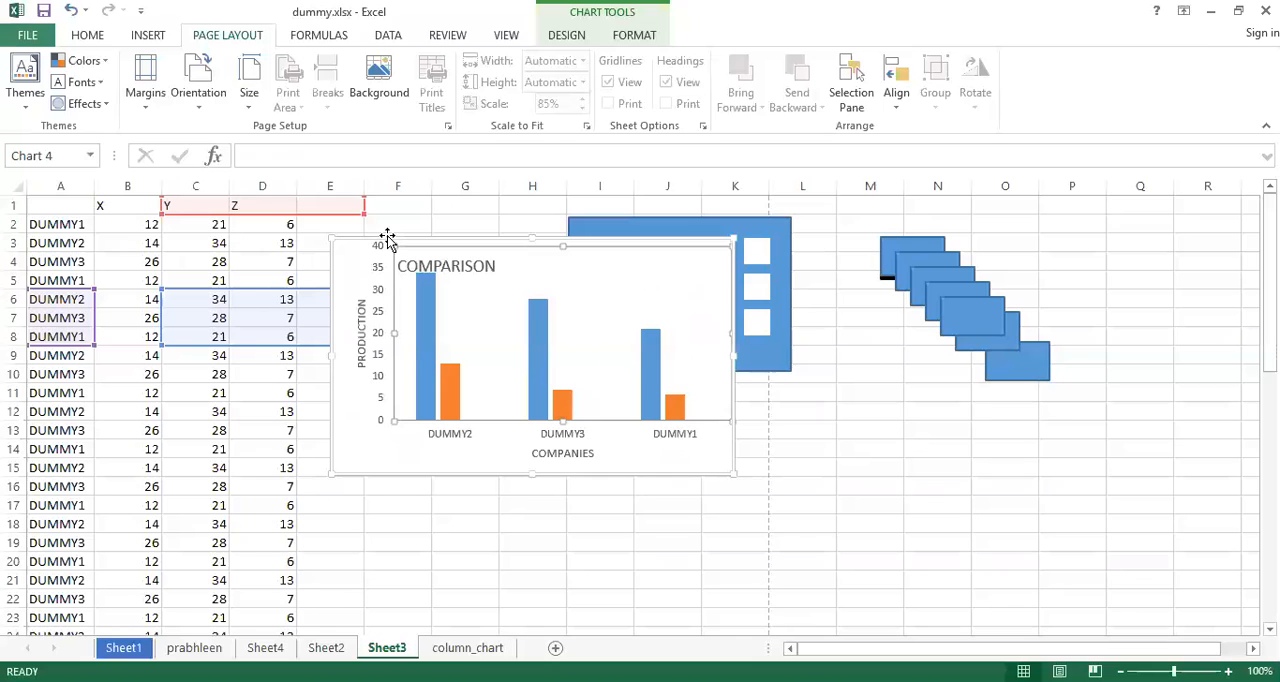
Deselect the comparison chart and reduce the print scale of Sheet3 to 70%
{"action": "left_click", "coordinate": [655, 537]}
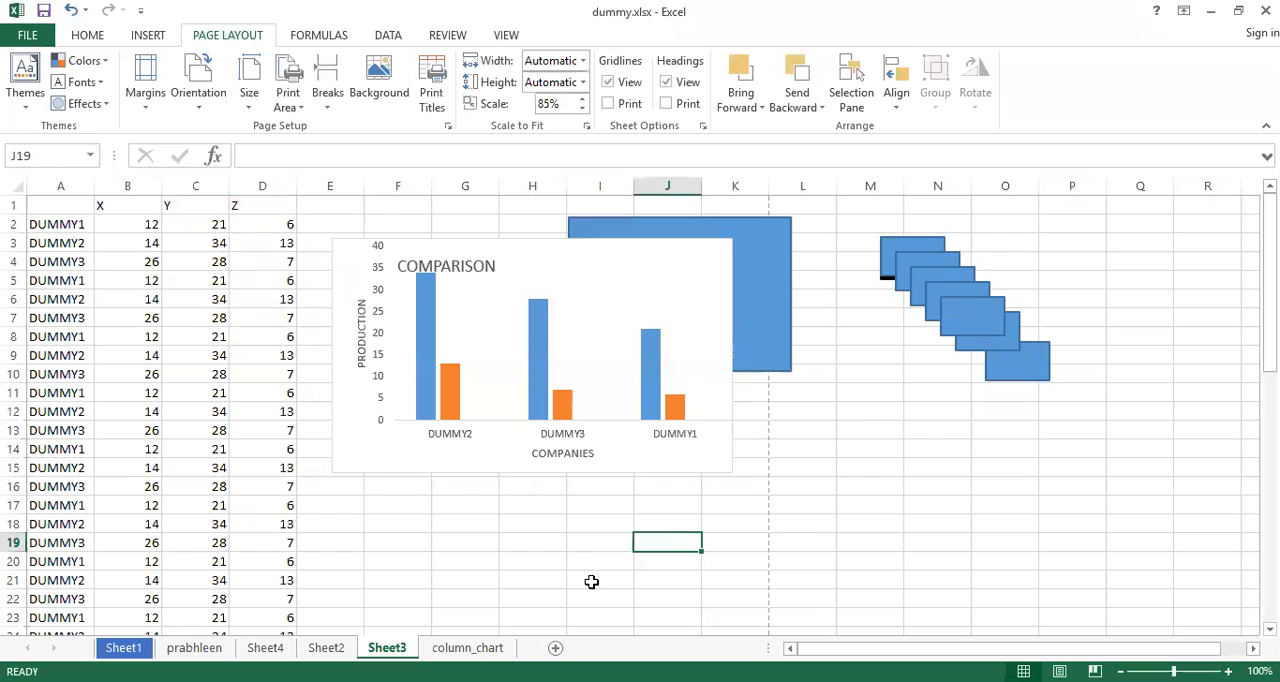
{"action": "left_click", "coordinate": [582, 109]}
{"action": "left_click", "coordinate": [582, 109]}
{"action": "left_click", "coordinate": [582, 109]}
{"action": "left_click", "coordinate": [325, 480]}
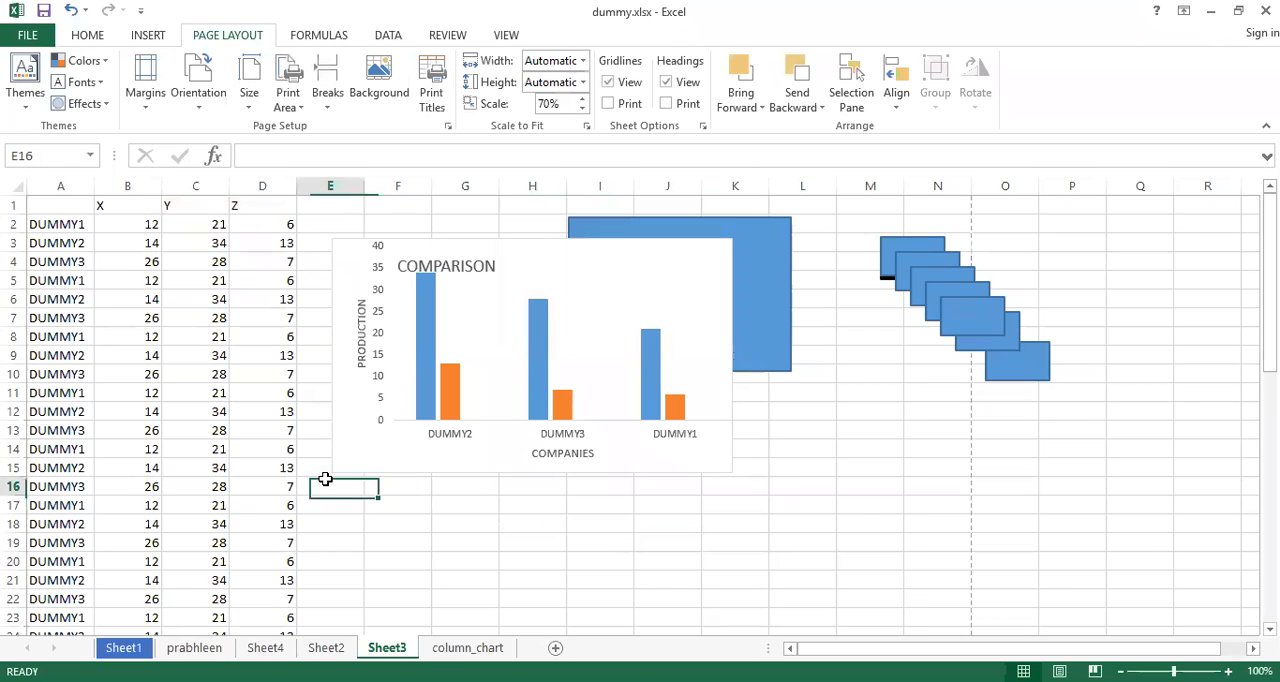
Examine the choices of what to print with no chart selected, and return to Sheet3
{"action": "key", "text": "ctrl+p"}
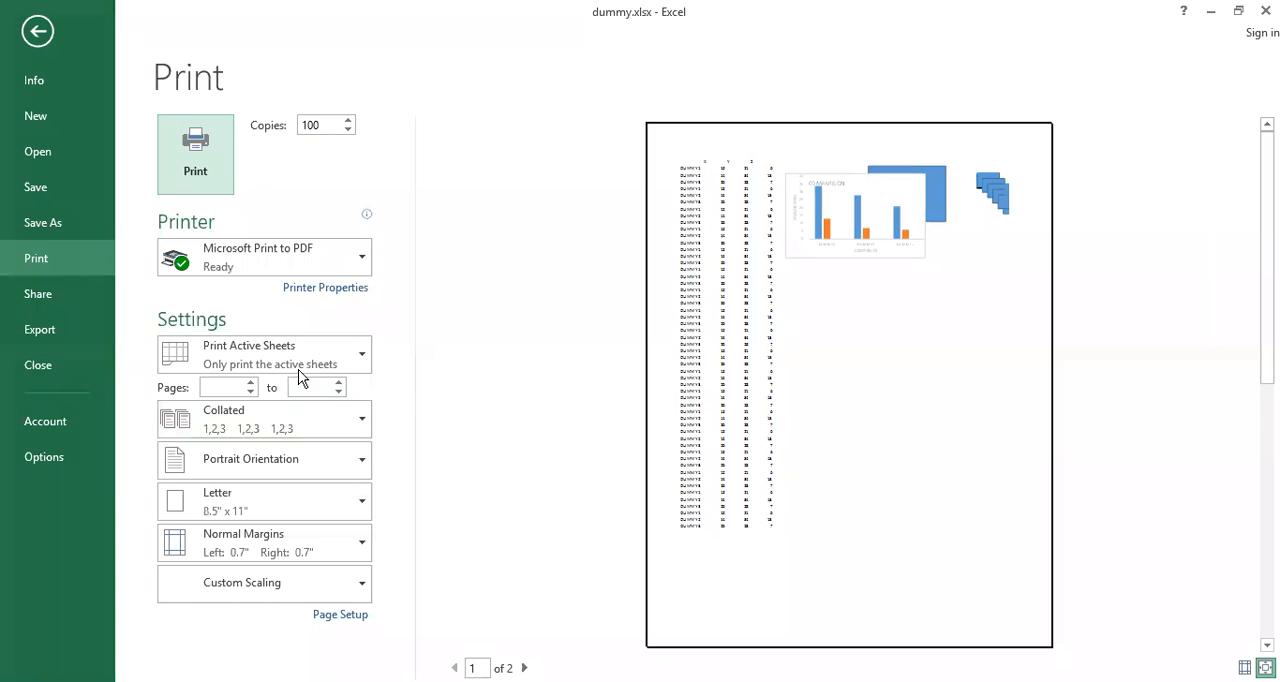
{"action": "left_click", "coordinate": [334, 351]}
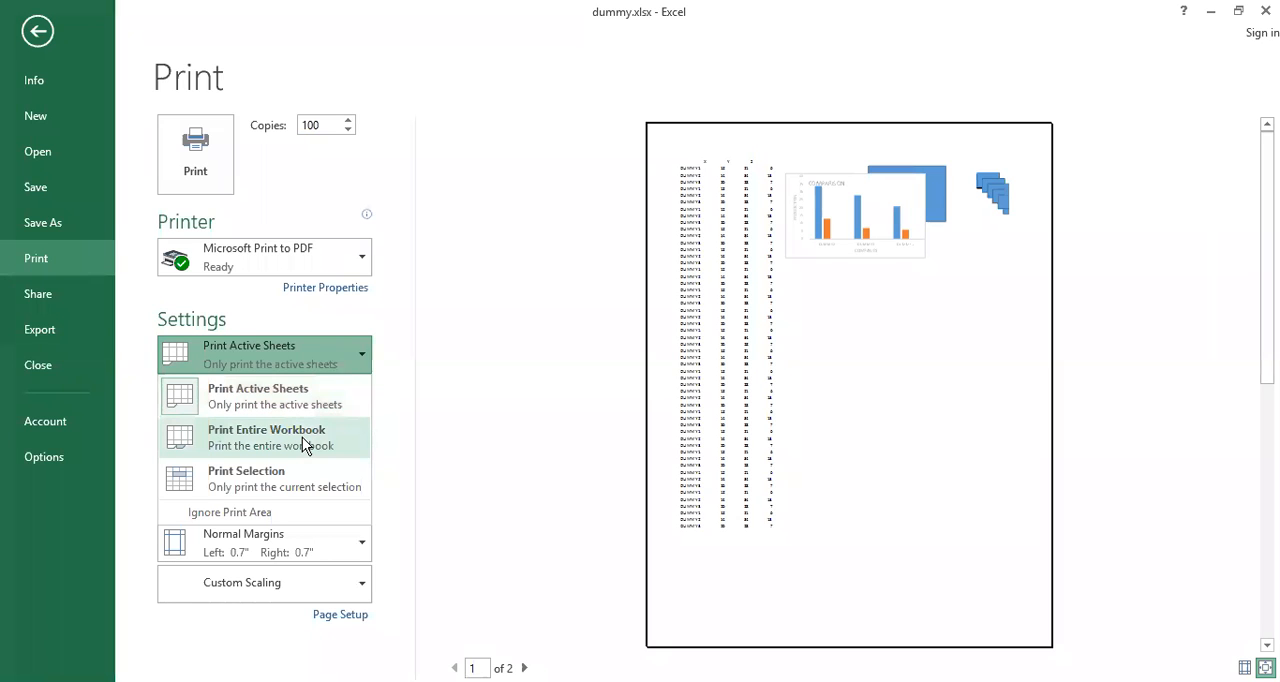
{"action": "key", "text": "Escape"}
{"action": "left_click", "coordinate": [37, 31]}
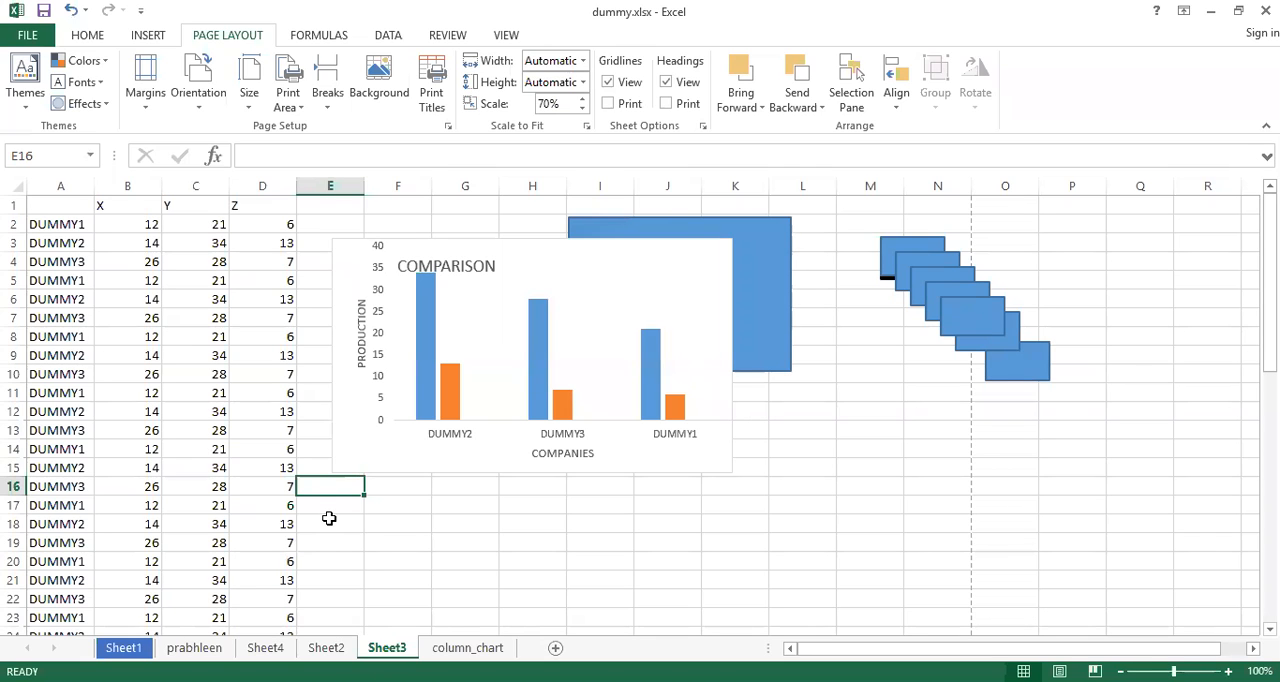
Reopen the print settings and set the printout to Print Entire Workbook
{"action": "key", "text": "ctrl+p"}
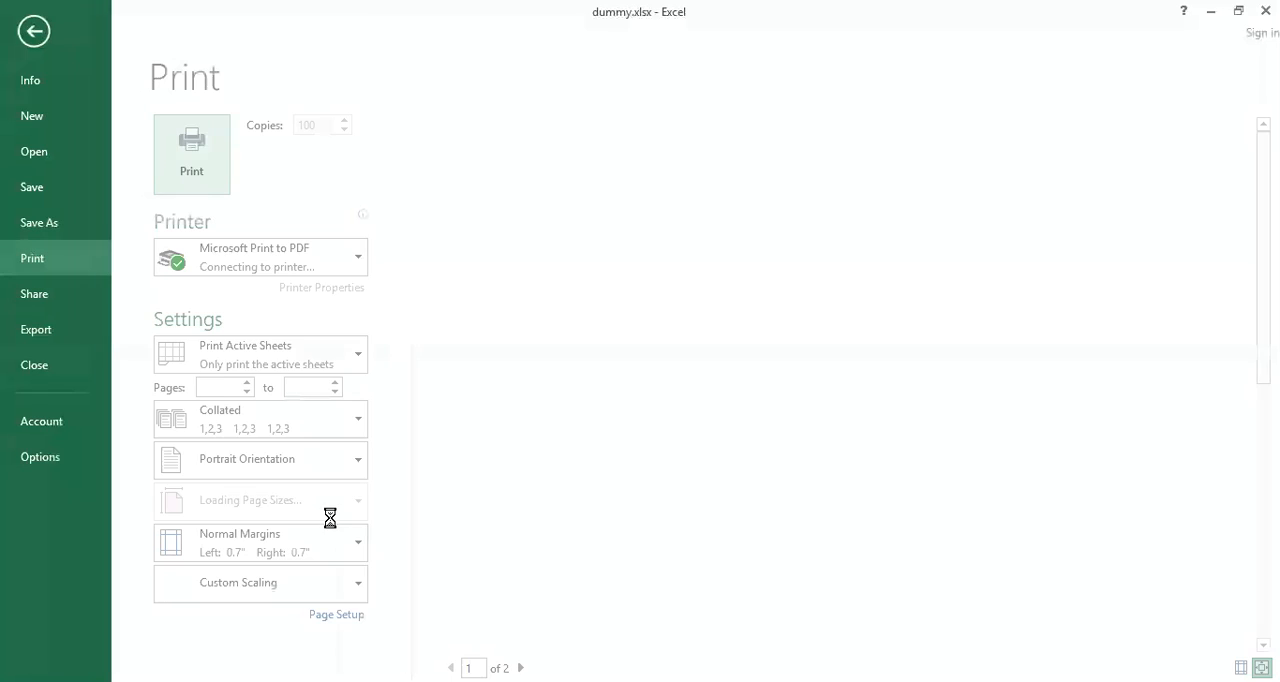
{"action": "left_click", "coordinate": [330, 360]}
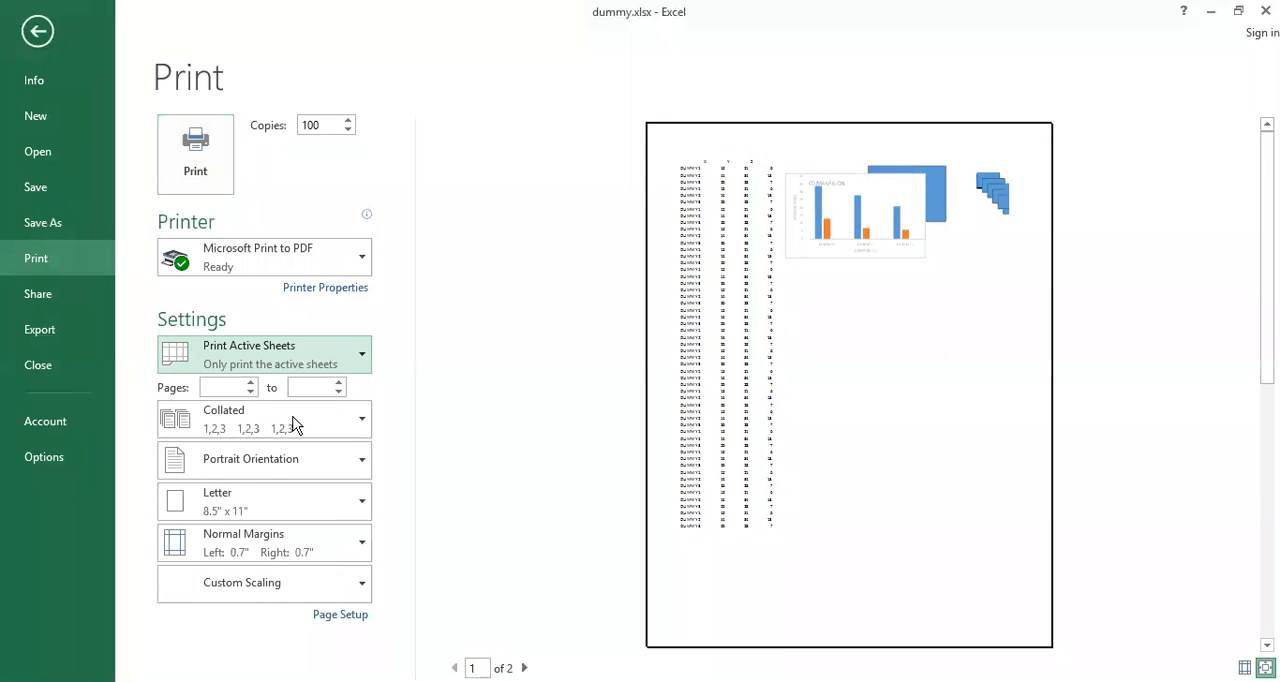
{"action": "left_click", "coordinate": [290, 441]}
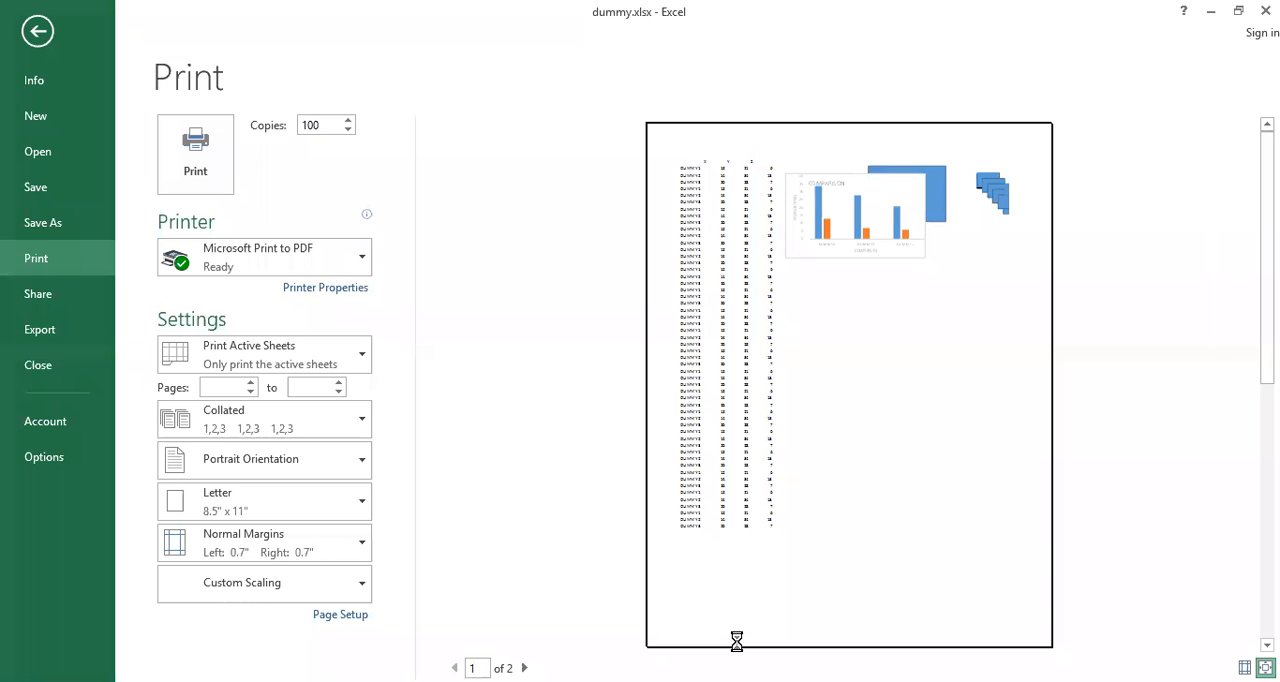
Page through the print preview of the entire workbook up to page 12
{"action": "left_click", "coordinate": [530, 668]}
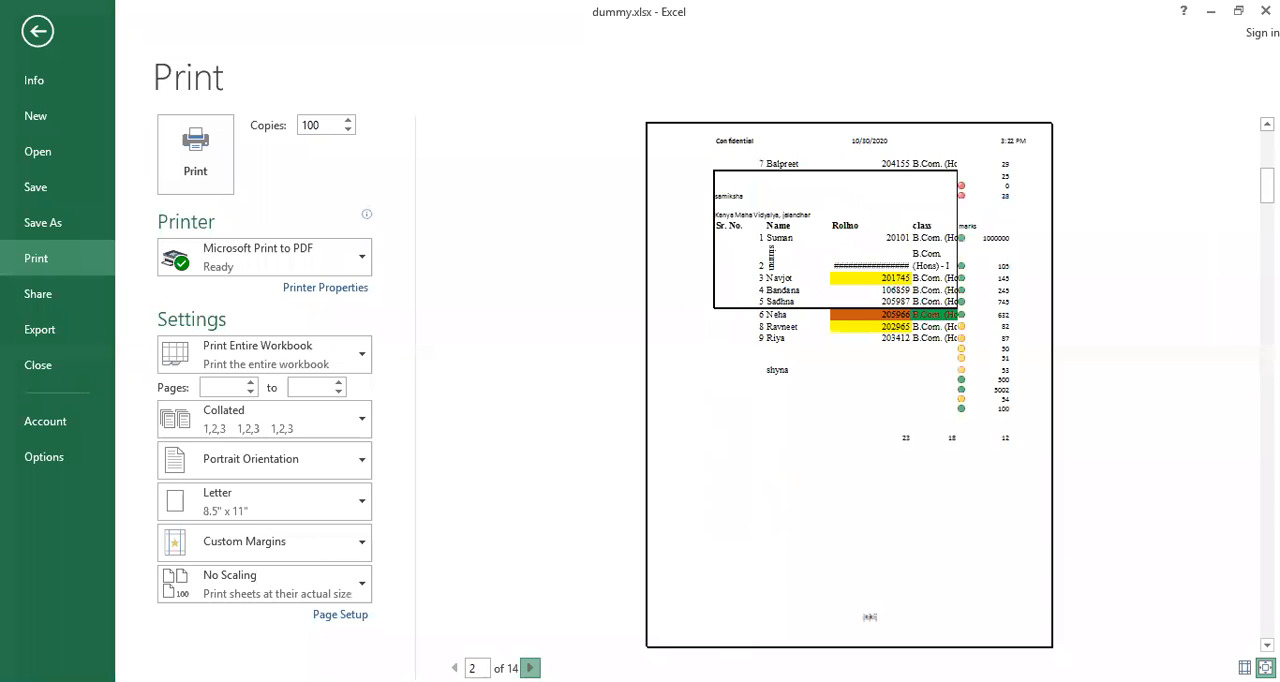
{"action": "left_click", "coordinate": [530, 668]}
{"action": "left_click", "coordinate": [530, 668]}
{"action": "left_click", "coordinate": [530, 668]}
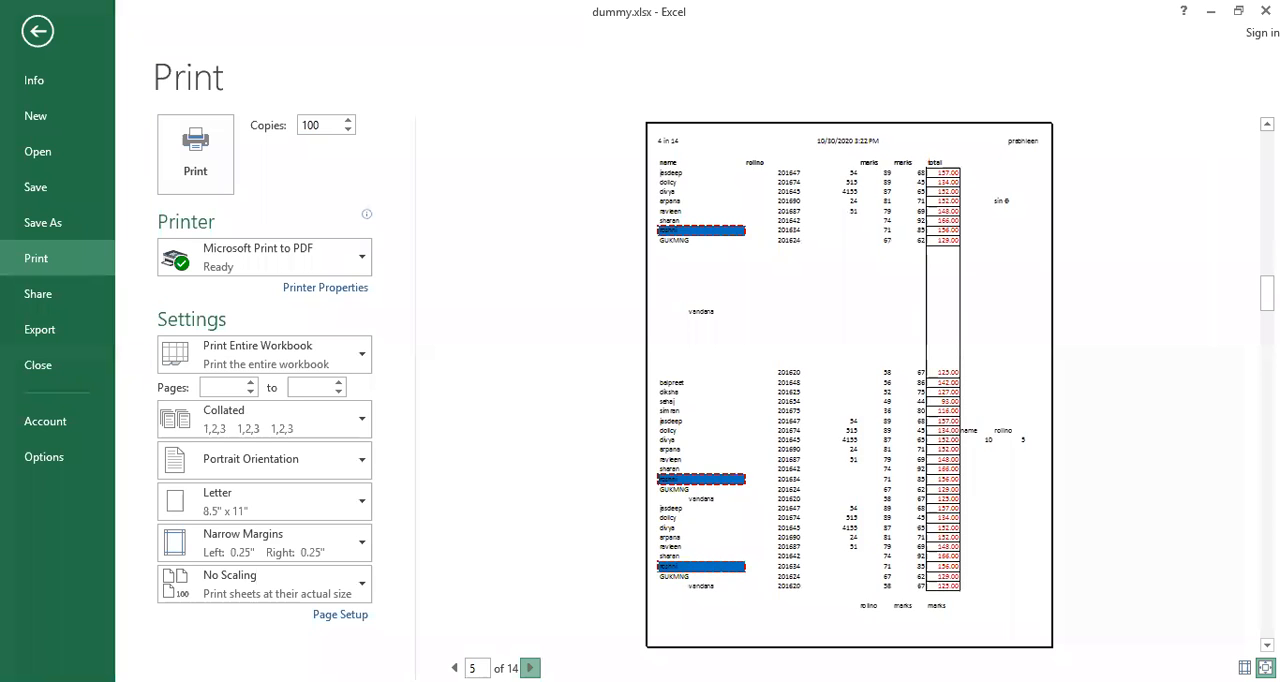
{"action": "left_click", "coordinate": [530, 668]}
{"action": "left_click", "coordinate": [530, 668]}
{"action": "left_click", "coordinate": [530, 668]}
{"action": "left_click", "coordinate": [530, 668]}
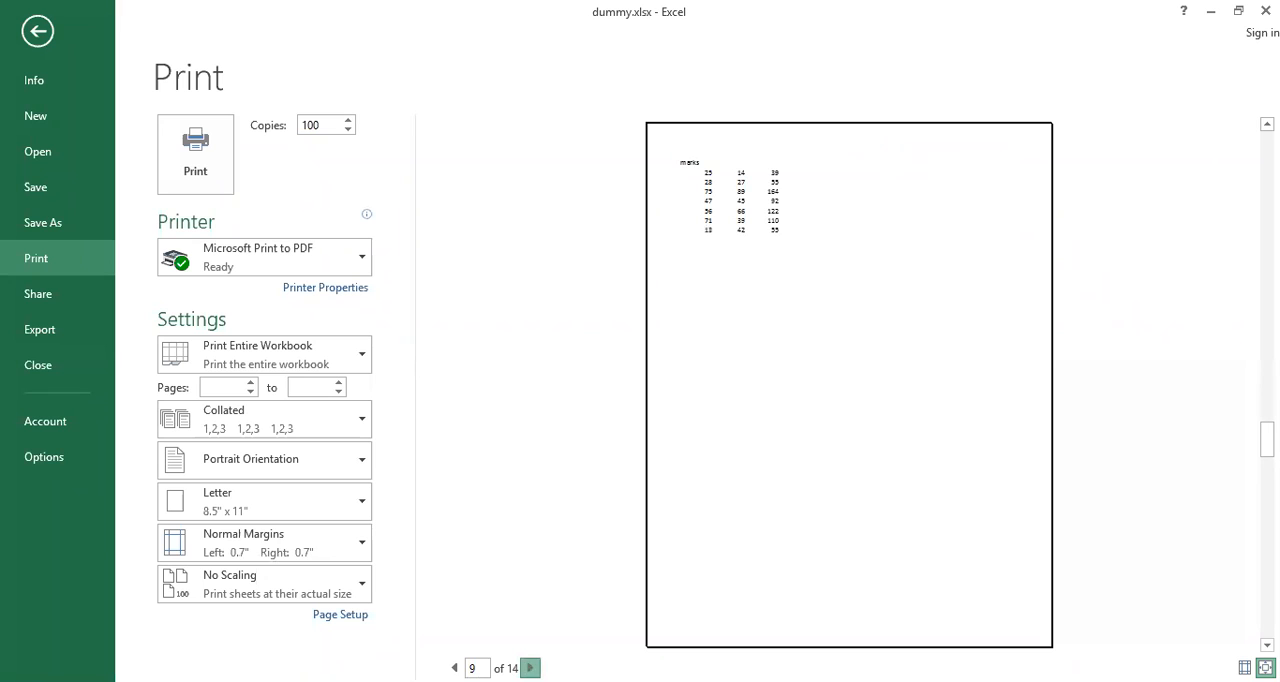
{"action": "left_click", "coordinate": [530, 668]}
{"action": "left_click", "coordinate": [530, 668]}
{"action": "left_click", "coordinate": [530, 668]}
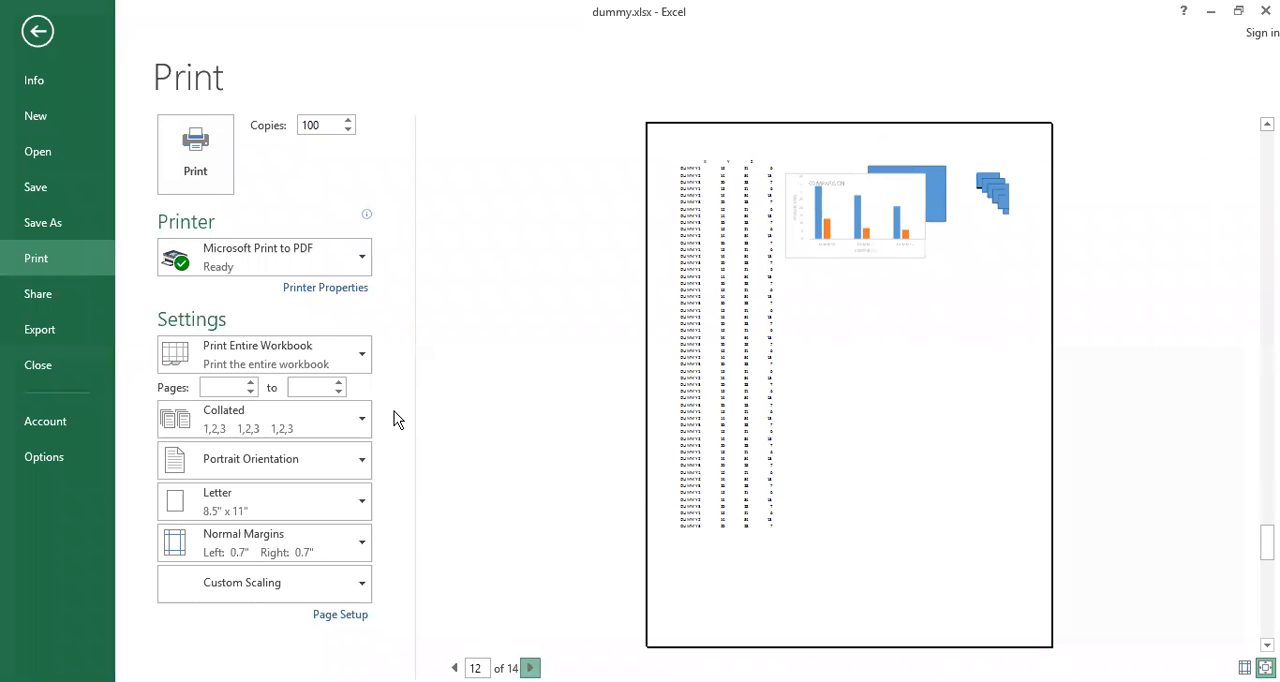
Set the printout to Print Selection and return to the worksheet
{"action": "left_click", "coordinate": [358, 357]}
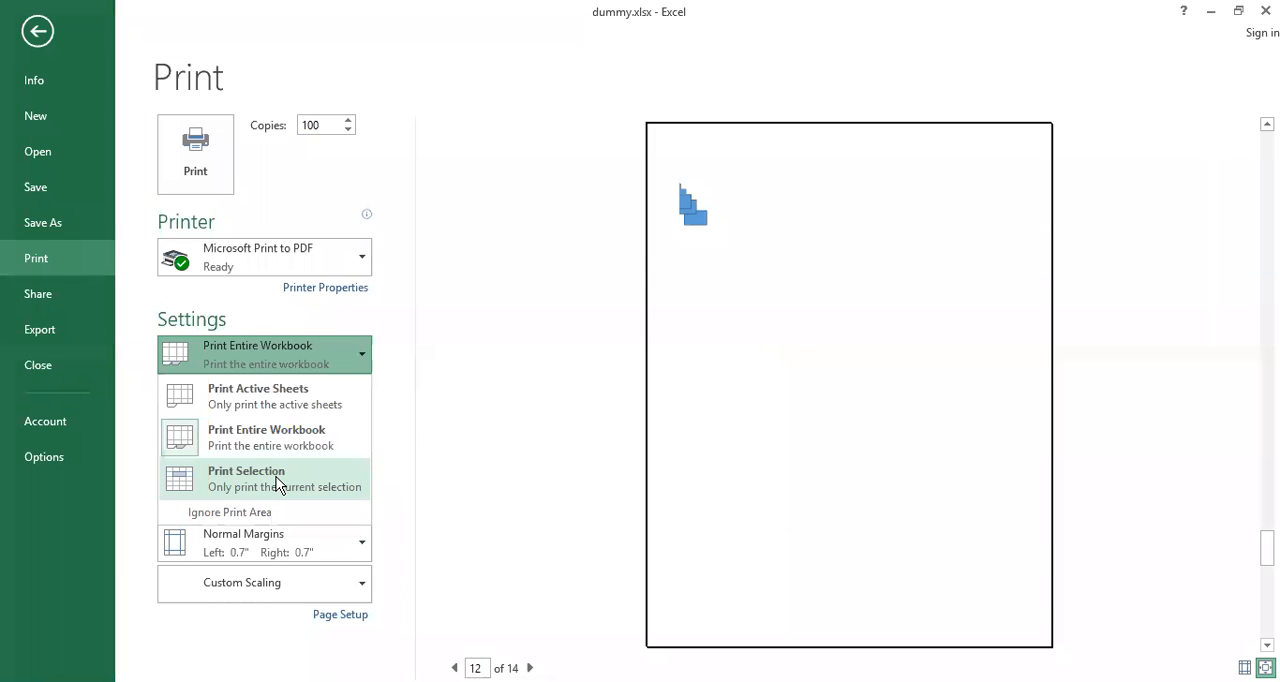
{"action": "left_click", "coordinate": [279, 482]}
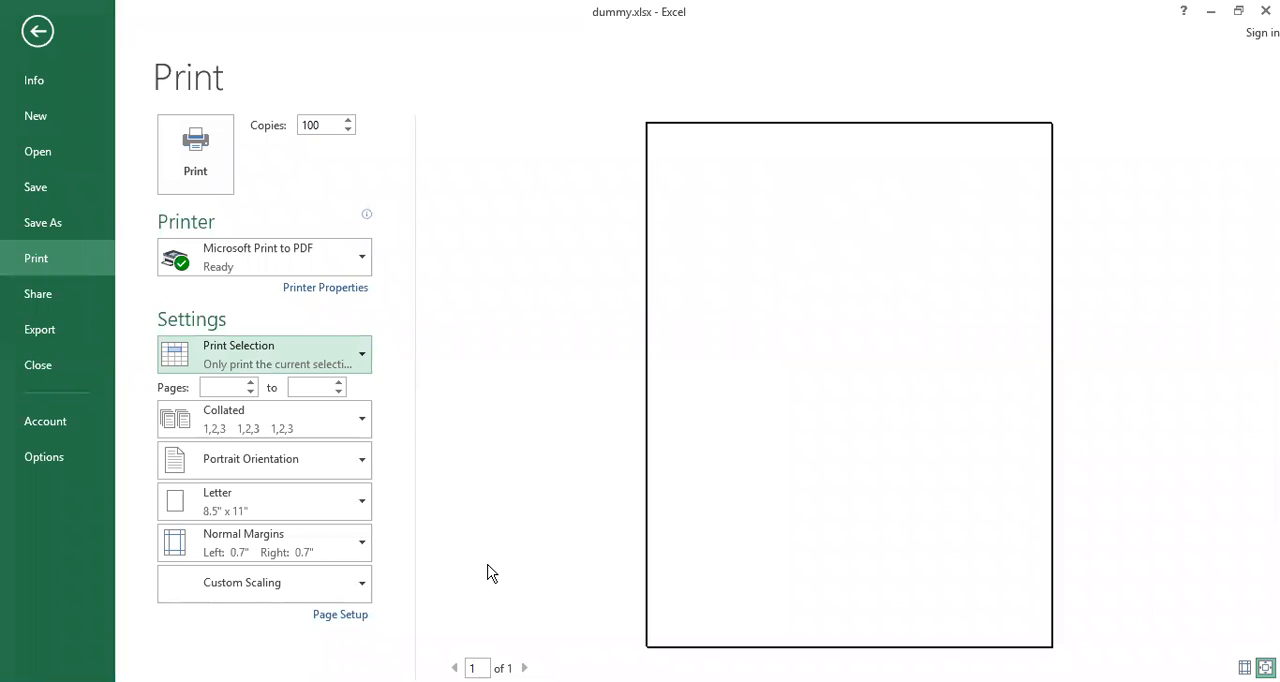
{"action": "left_click", "coordinate": [37, 31]}
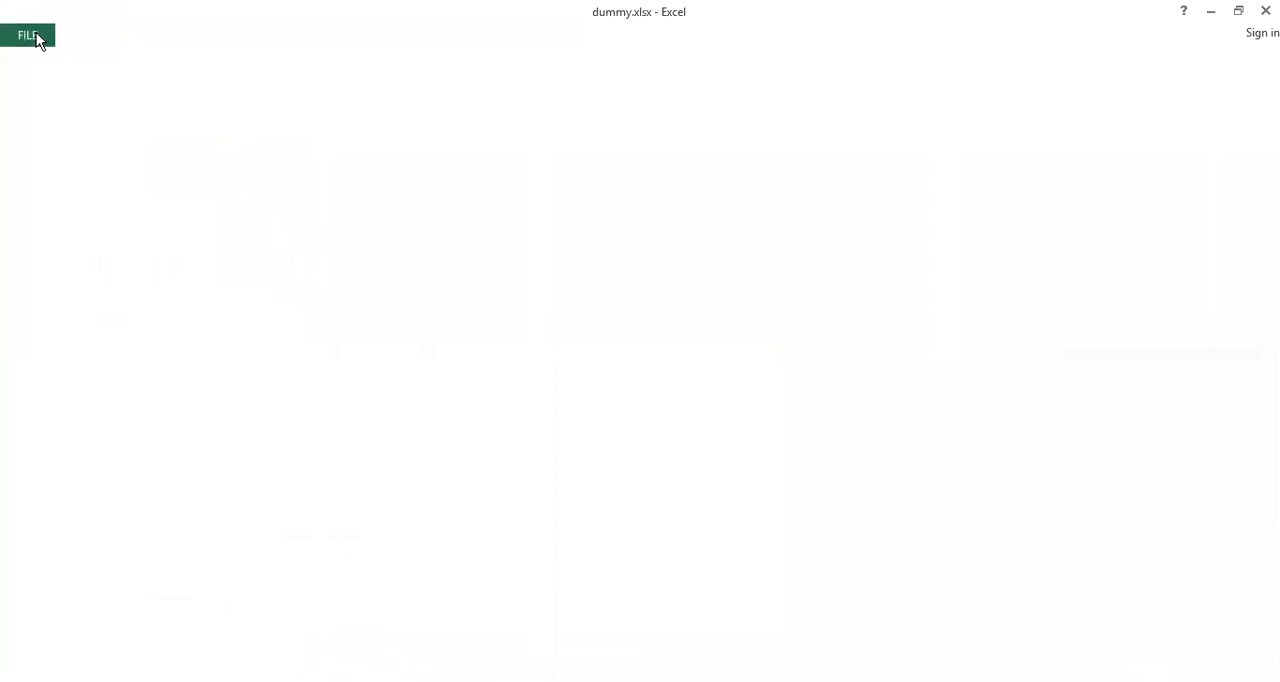
Select the data range A2:D14 on Sheet3
{"action": "left_click", "coordinate": [37, 224]}
{"action": "left_click_drag", "start_coordinate": [296, 371], "coordinate": [279, 457]}
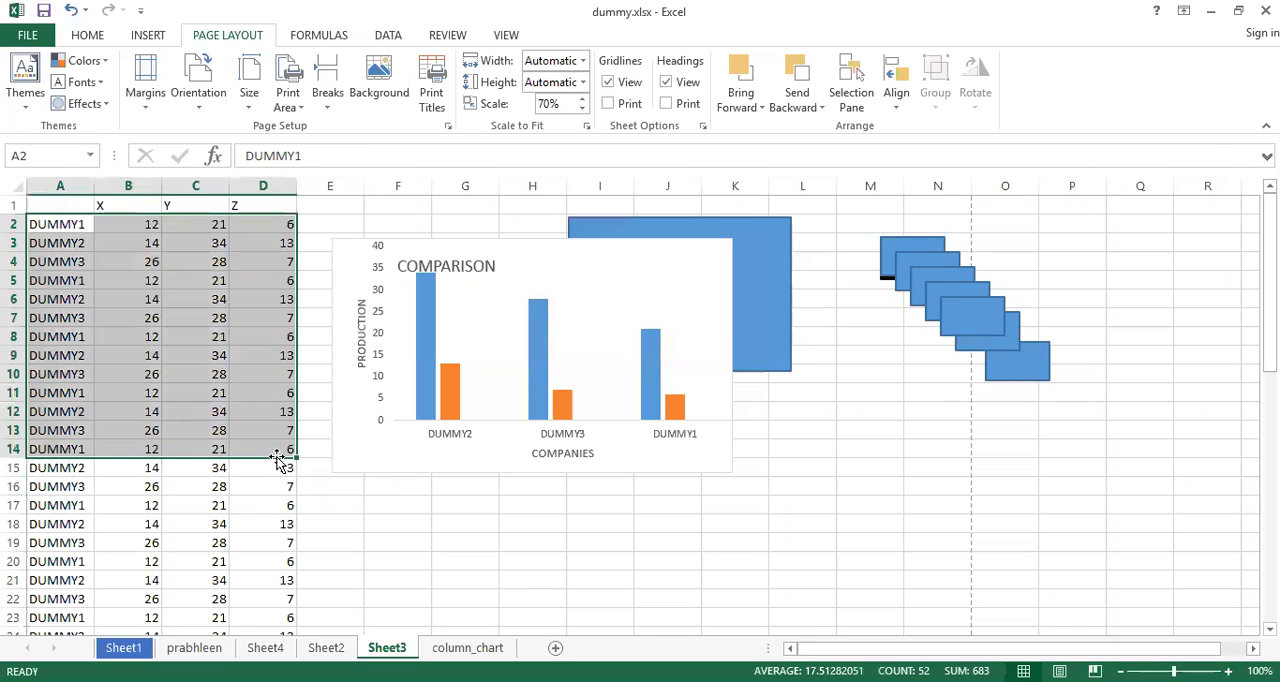
Set the printout to Print Active Sheets in the print settings and look through the preview pages, ending on page 1
{"action": "key", "text": "ctrl+p"}
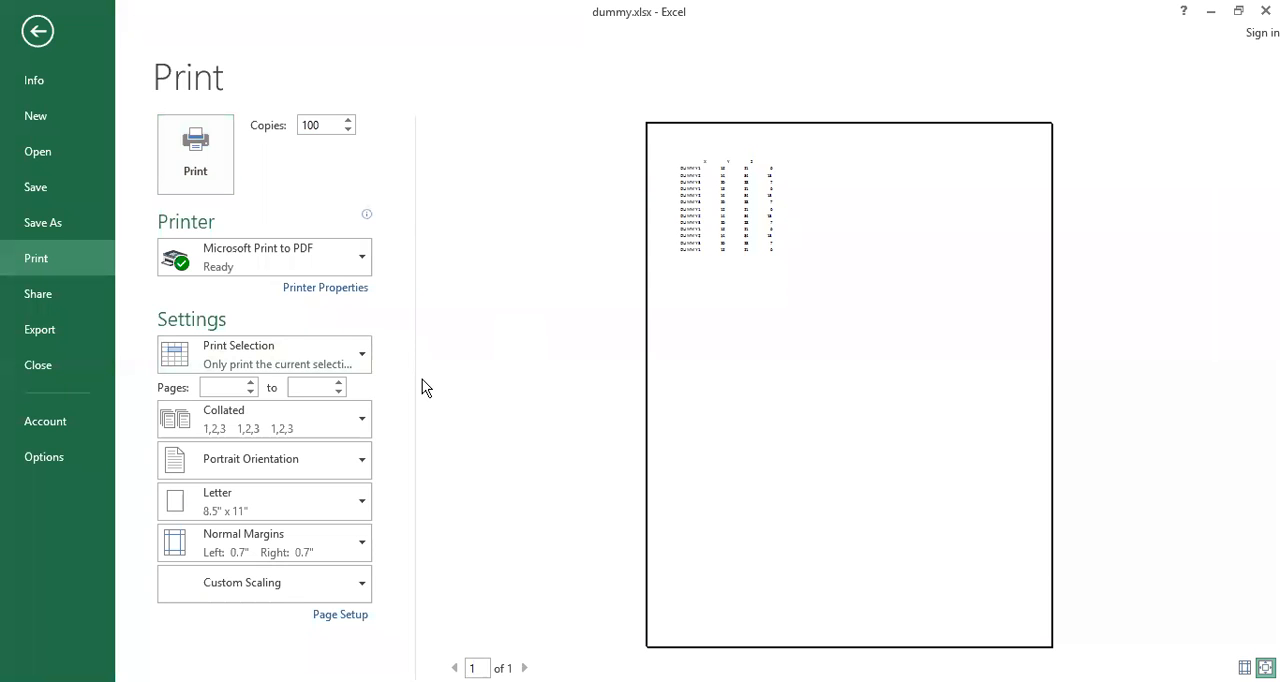
{"action": "left_click", "coordinate": [361, 358]}
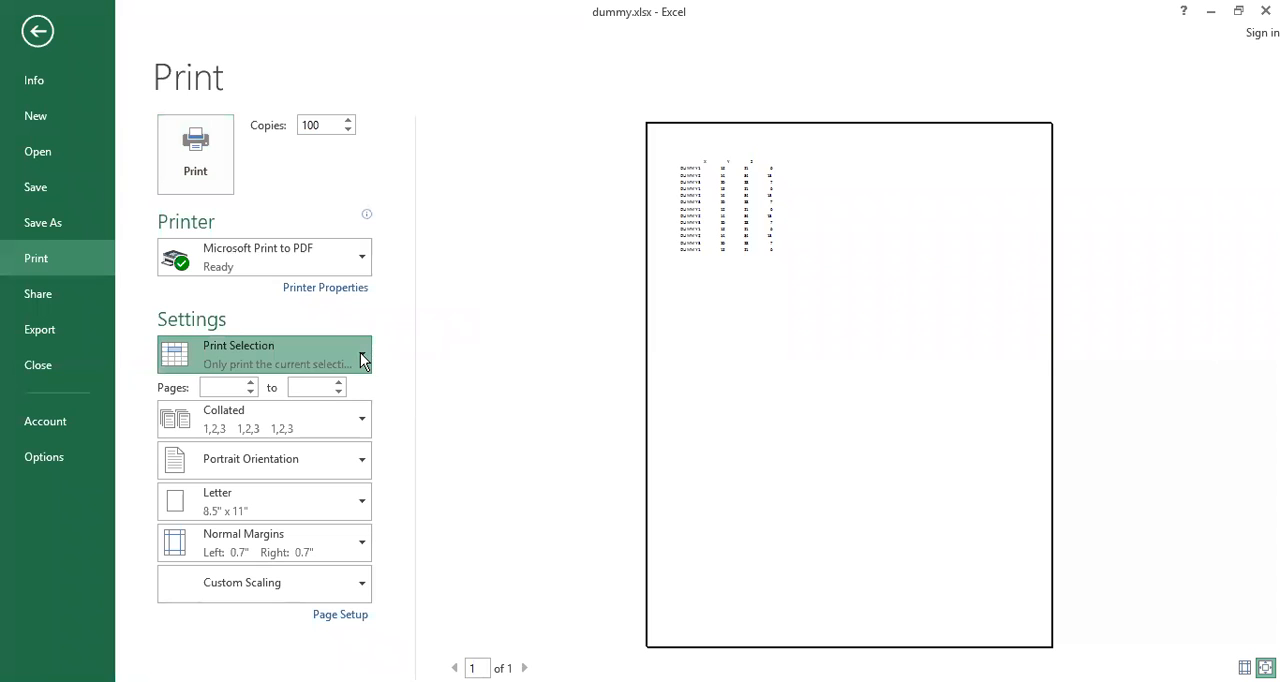
{"action": "left_click", "coordinate": [291, 396]}
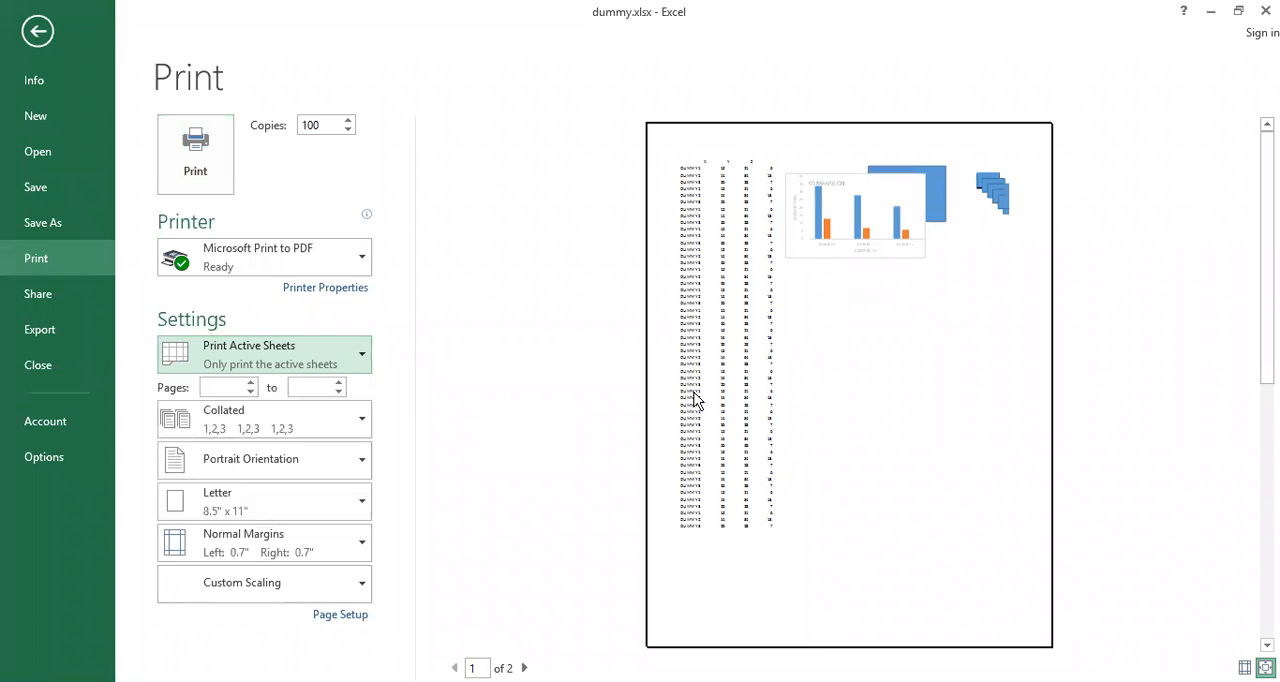
{"action": "left_click", "coordinate": [524, 668]}
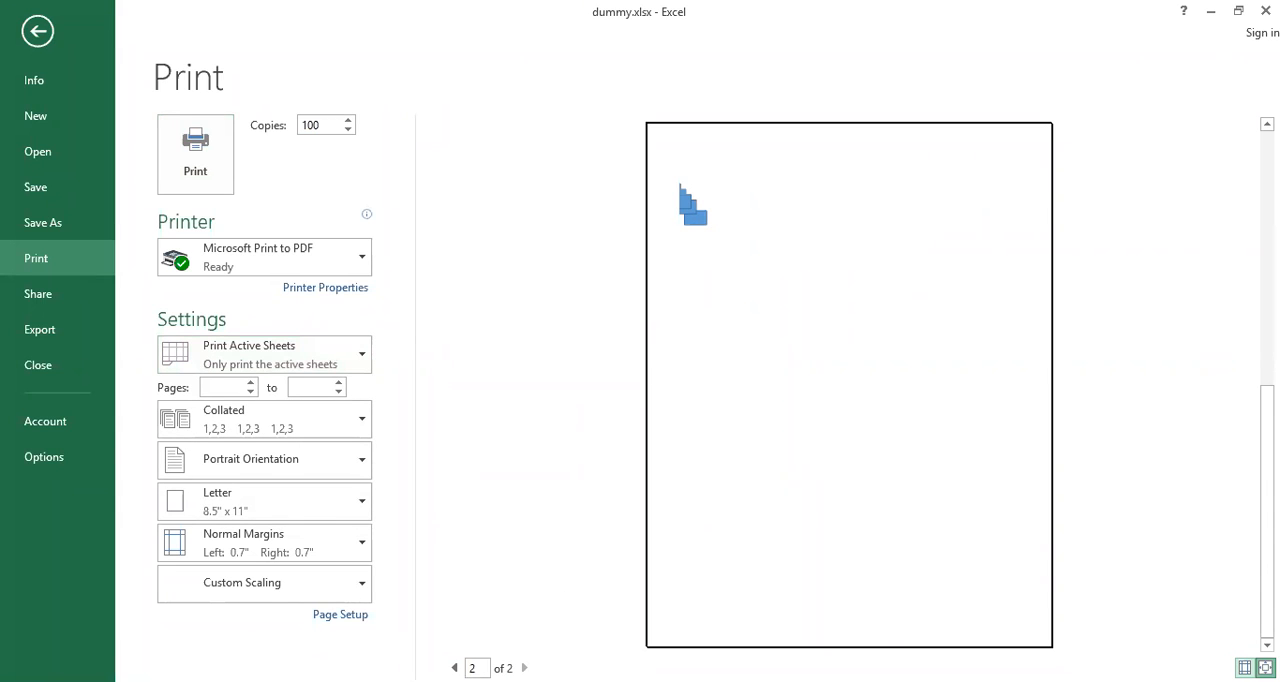
{"action": "left_click", "coordinate": [454, 668]}
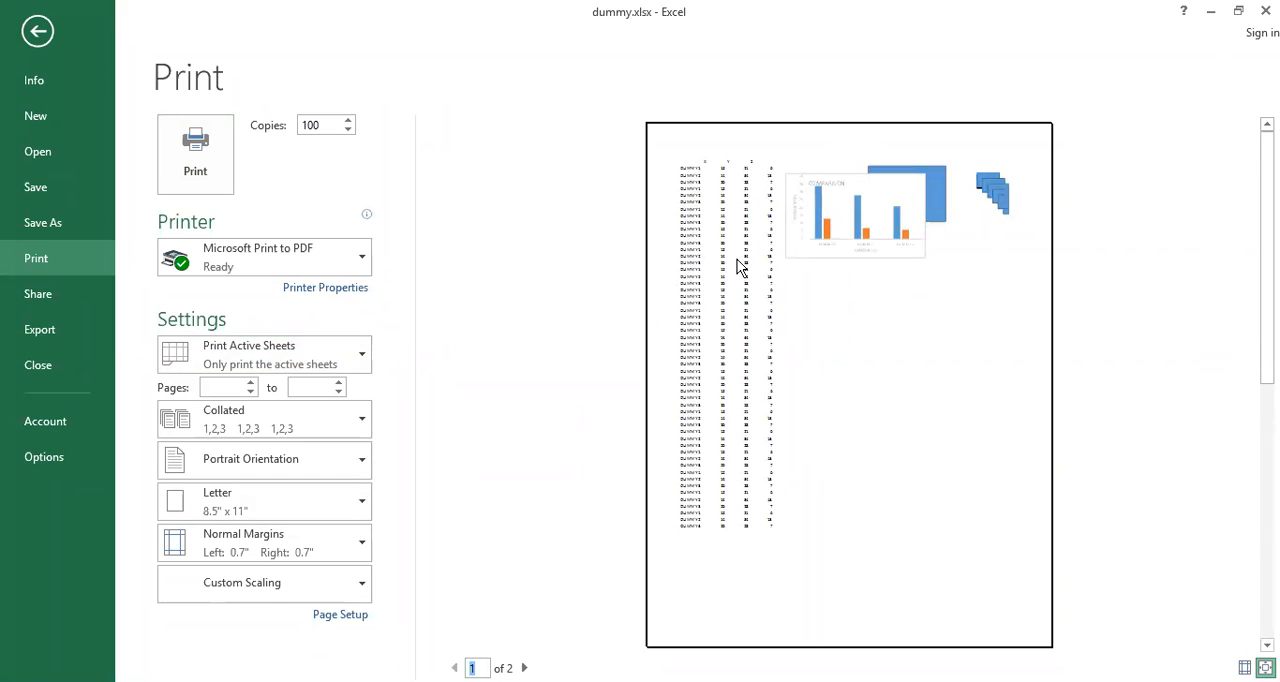
Limit the printout to the page range 1 to 1
{"action": "left_click", "coordinate": [232, 387]}
{"action": "type", "text": "1"}
{"action": "left_click", "coordinate": [305, 387]}
{"action": "type", "text": "1"}
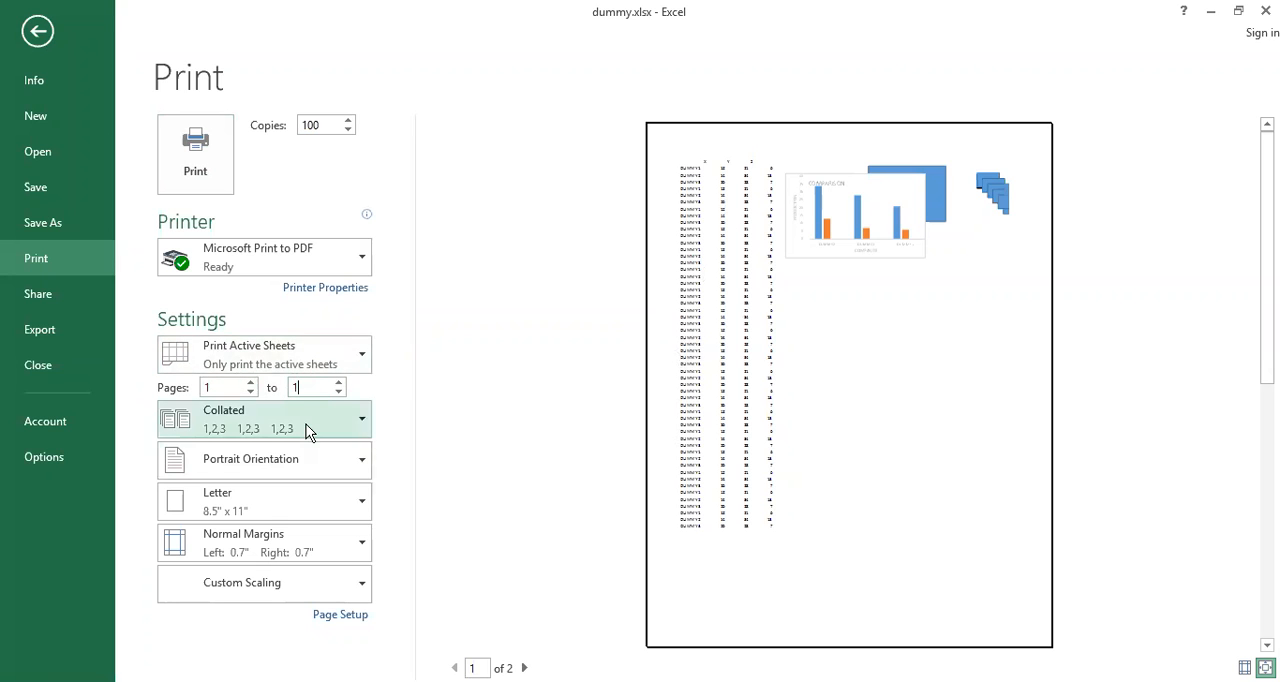
Change the printed page range to pages 2 to 4
{"action": "double_click", "coordinate": [305, 393]}
{"action": "type", "text": "3"}
{"action": "double_click", "coordinate": [219, 388]}
{"action": "type", "text": "2"}
{"action": "double_click", "coordinate": [304, 387]}
{"action": "type", "text": "4"}
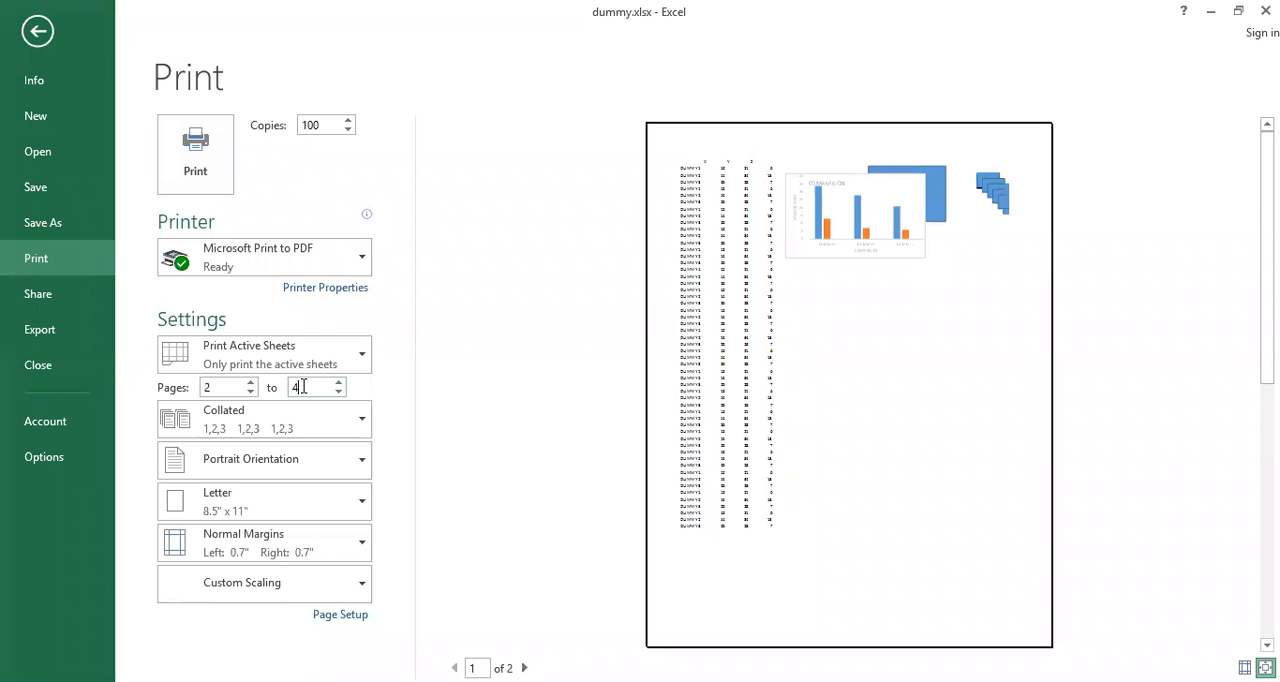
{"action": "left_click", "coordinate": [551, 504]}
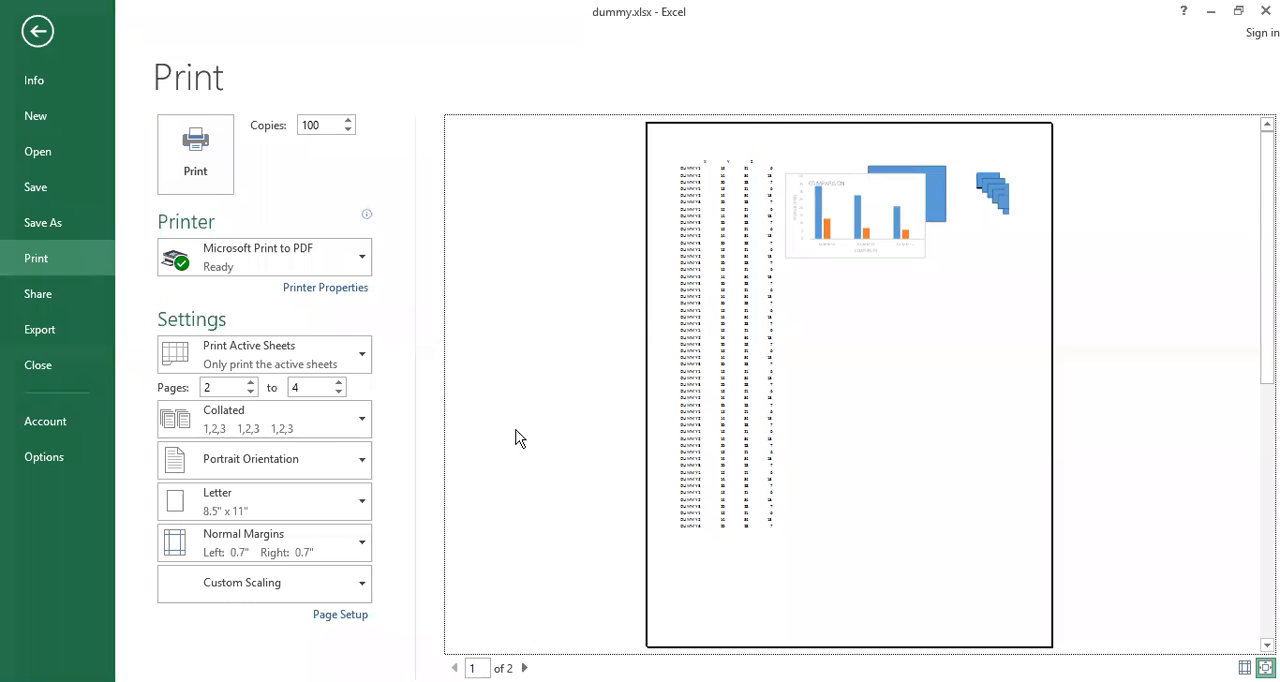
Review the Collated and Uncollated options without changing the setting, and return to the worksheet
{"action": "left_click", "coordinate": [350, 421]}
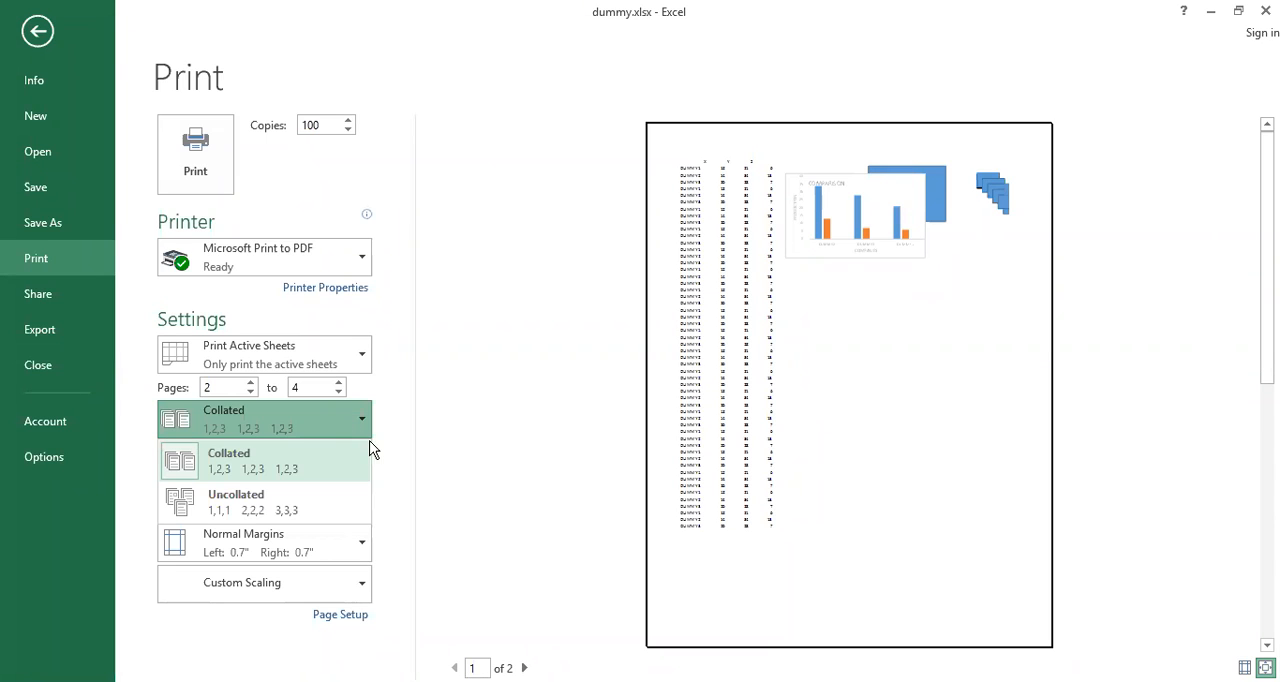
{"action": "left_click", "coordinate": [360, 428]}
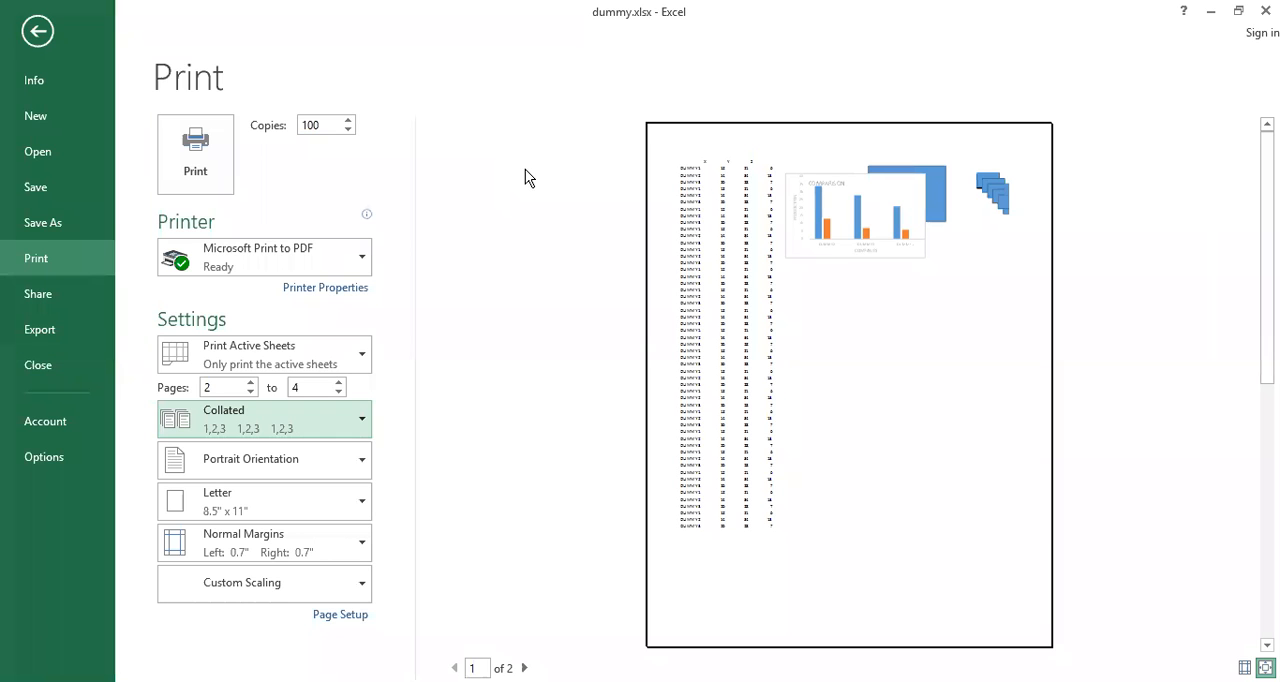
{"action": "key", "text": "Escape"}
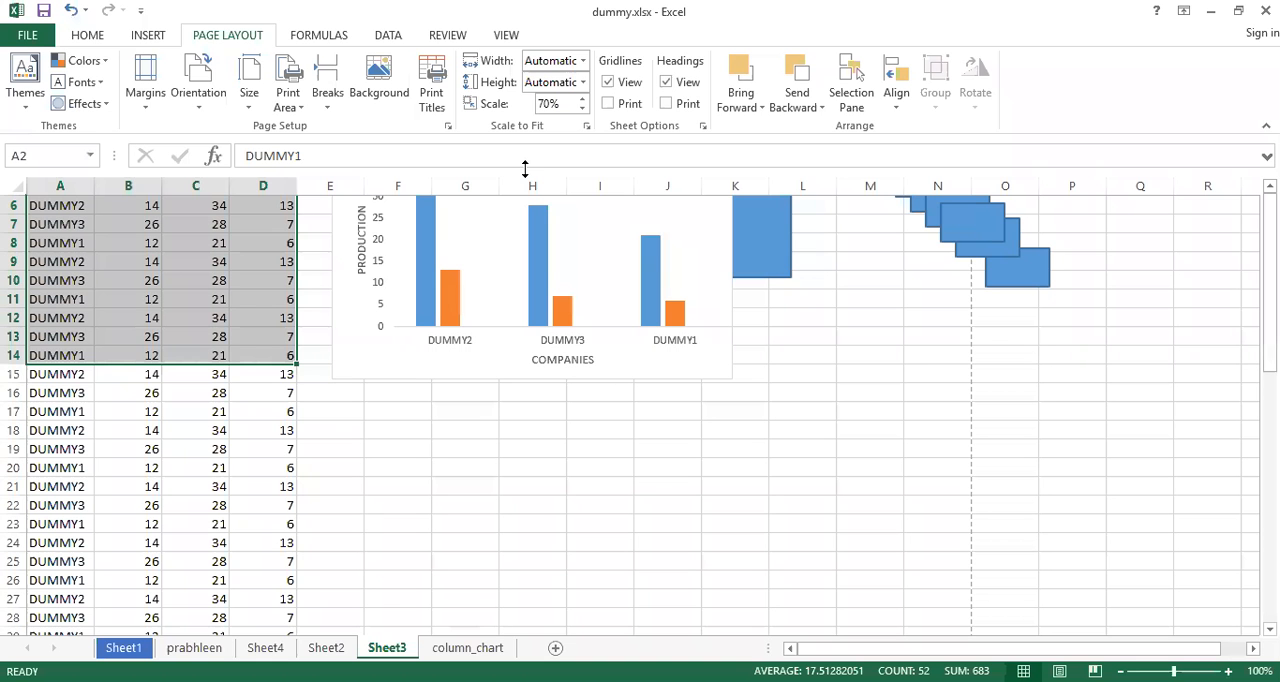